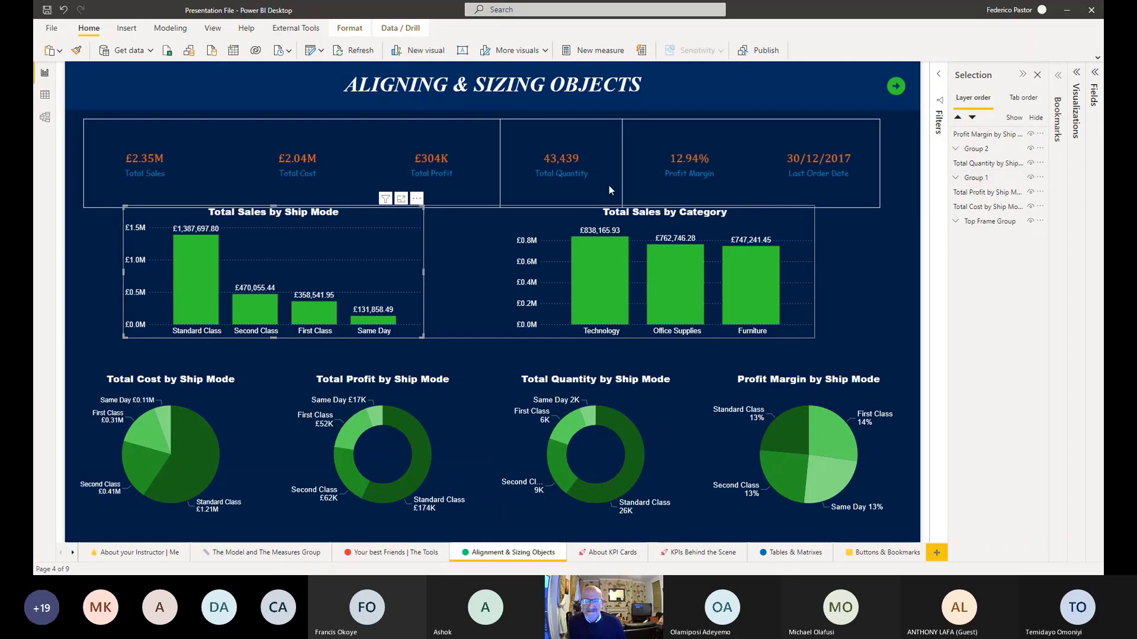
Move the two grouped bar charts slightly down and the grouped KPI cards slightly up on the page
{"action": "left_click", "coordinate": [467, 287]}
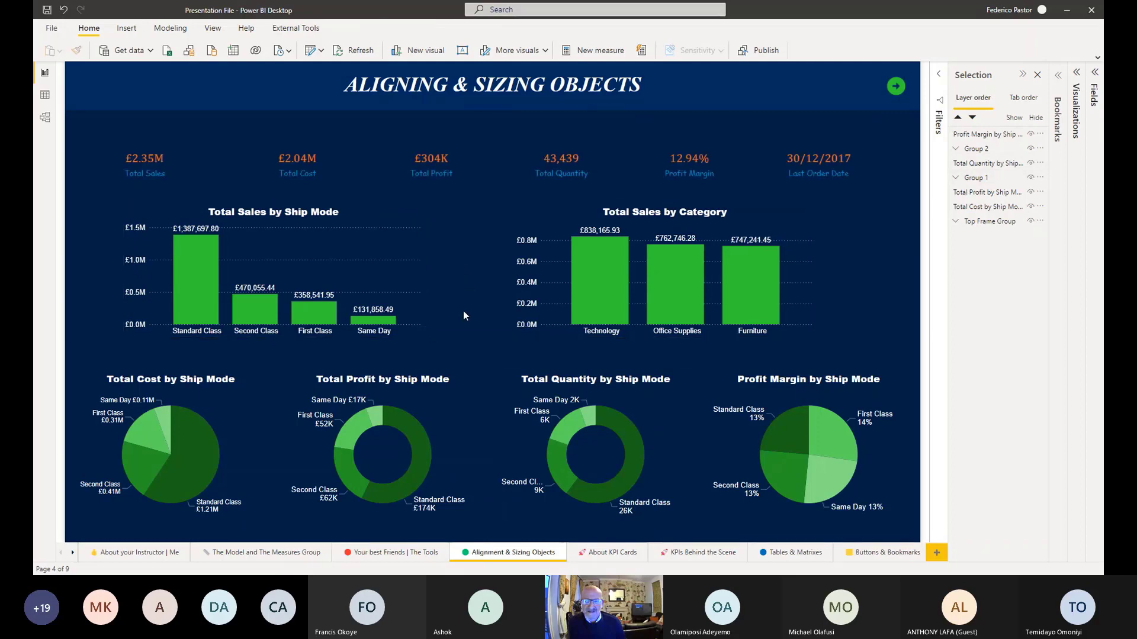
{"action": "left_click_drag", "start_coordinate": [631, 338], "coordinate": [636, 345]}
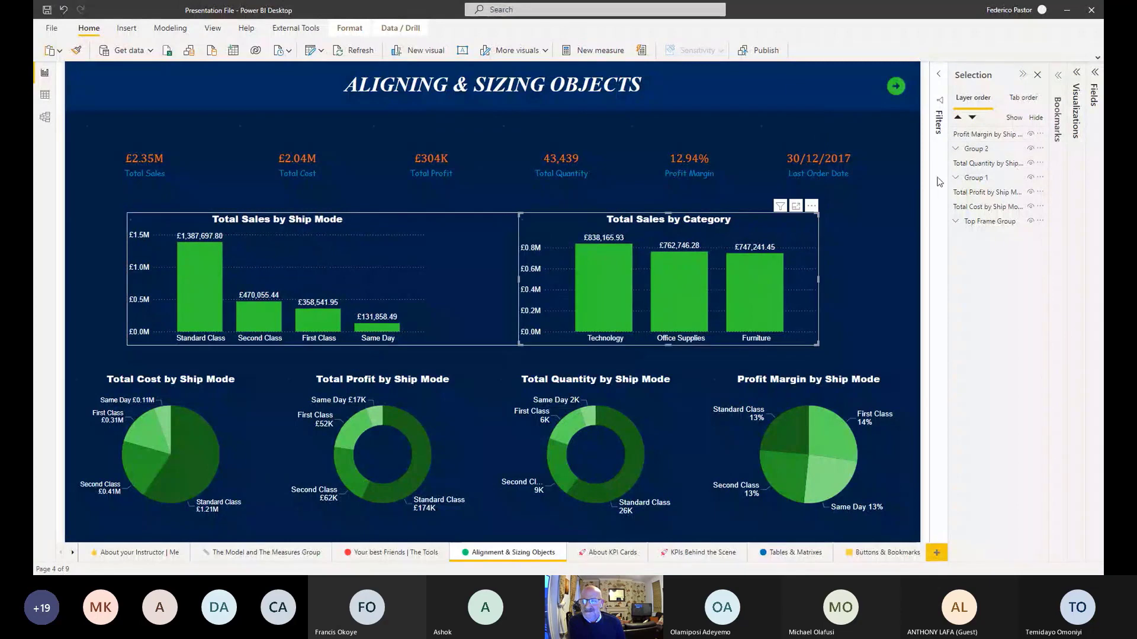
{"action": "left_click_drag", "start_coordinate": [875, 184], "coordinate": [875, 175]}
{"action": "left_click", "coordinate": [895, 247]}
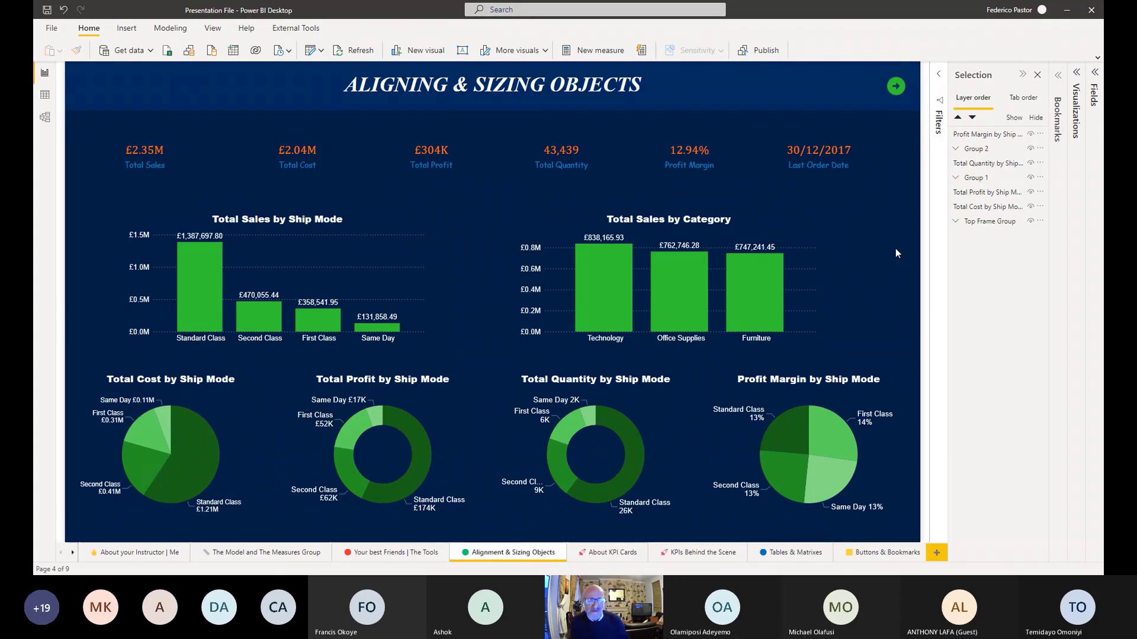
Open the customization of the current report theme and review its page background and its name and color settings
{"action": "left_click", "coordinate": [219, 34]}
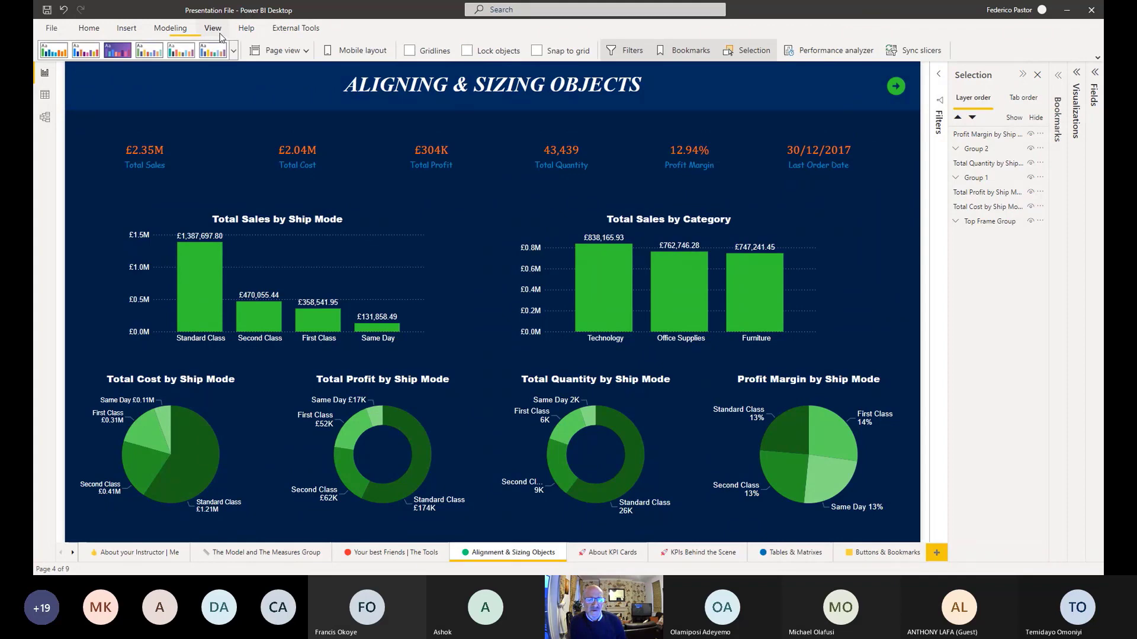
{"action": "left_click", "coordinate": [233, 51]}
{"action": "left_click", "coordinate": [90, 350]}
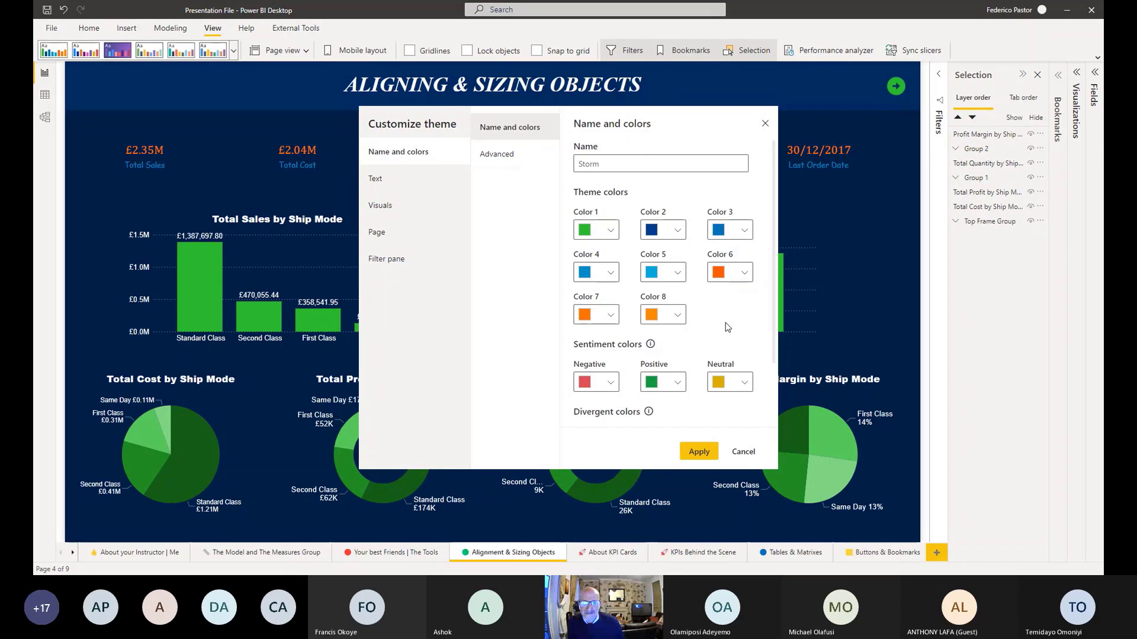
{"action": "left_click", "coordinate": [456, 232]}
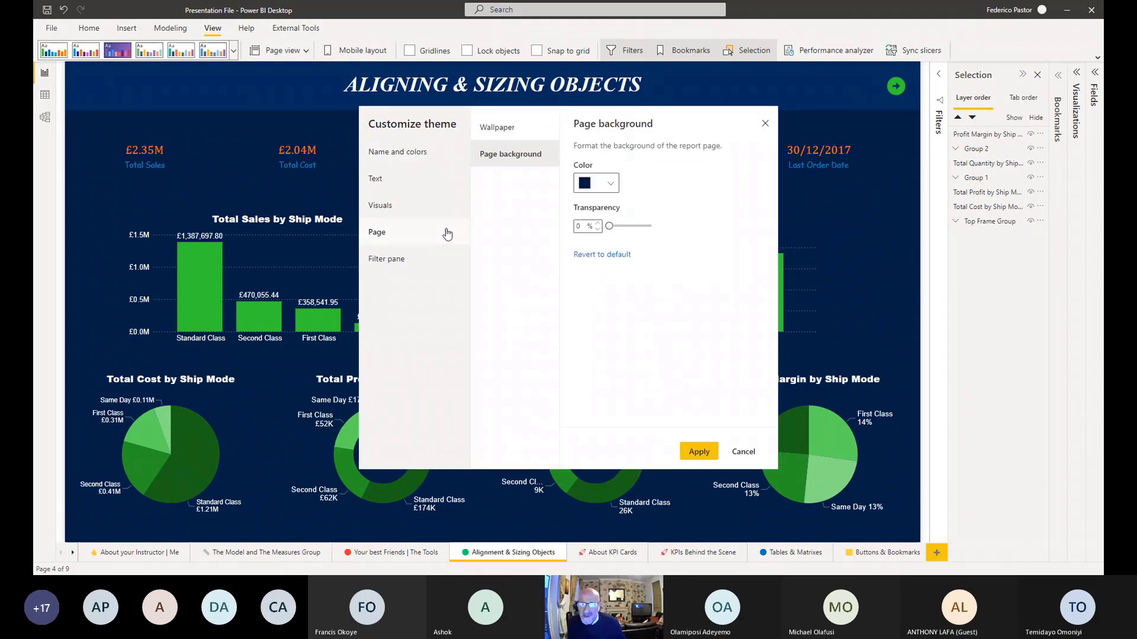
{"action": "left_click", "coordinate": [396, 159]}
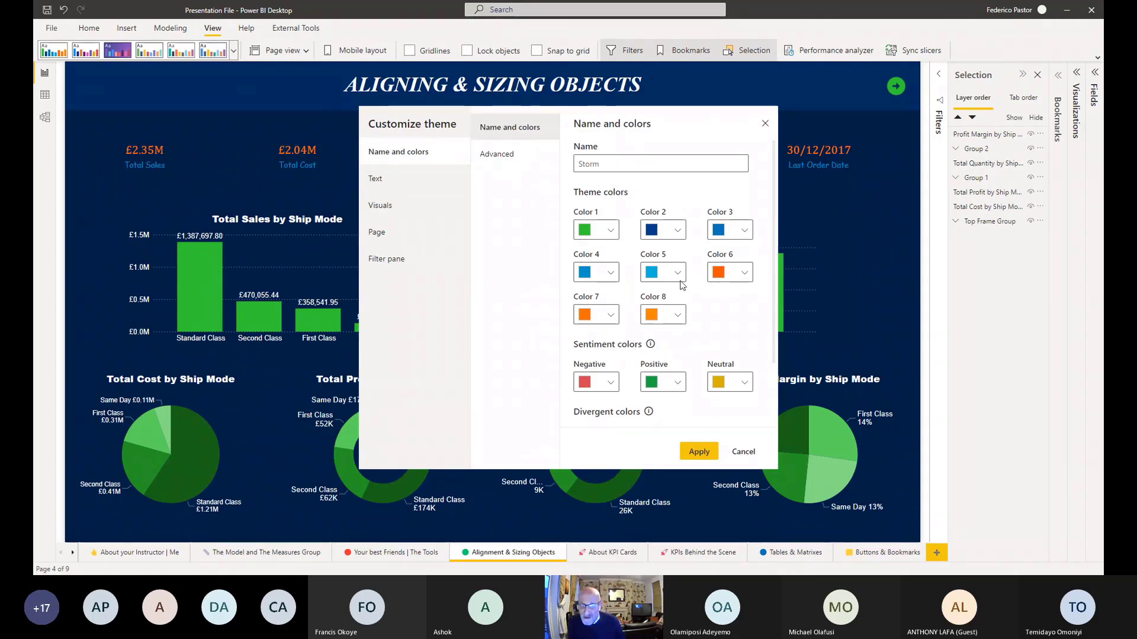
Review the theme's text settings for general text, titles, cards and KPIs, and tab headers, and close the dialog without applying
{"action": "left_click", "coordinate": [376, 179]}
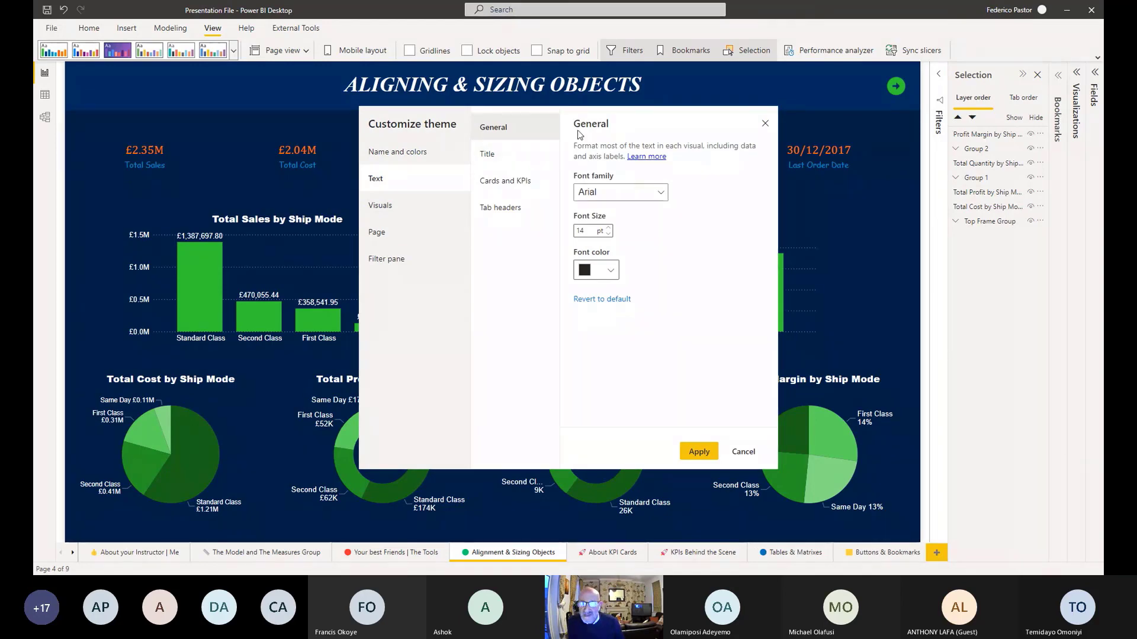
{"action": "left_click", "coordinate": [495, 155]}
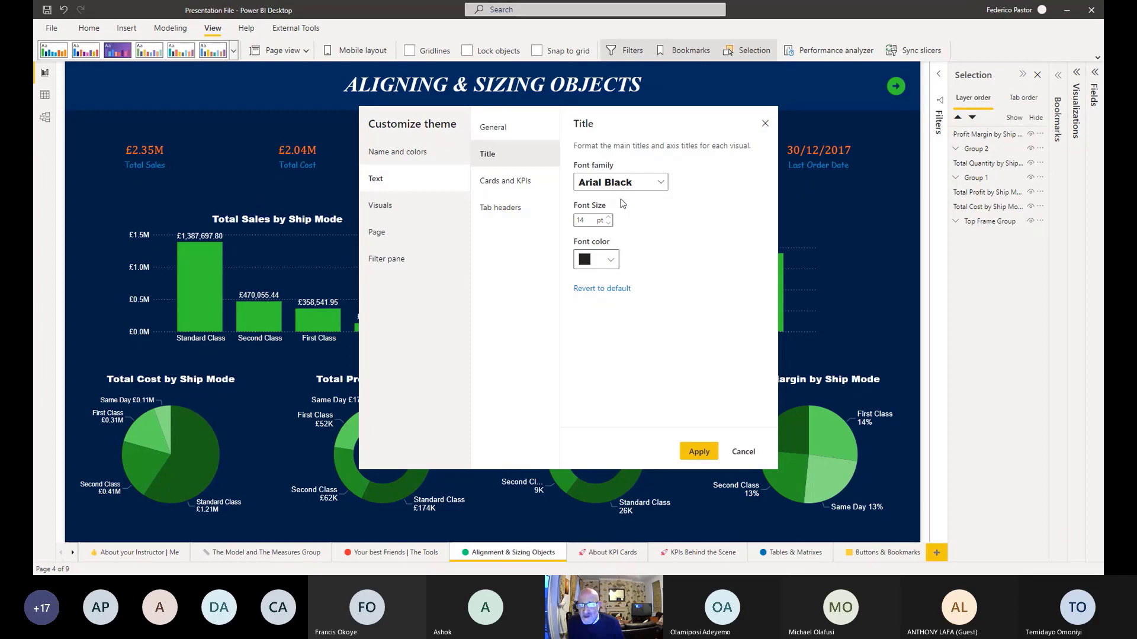
{"action": "left_click", "coordinate": [505, 181]}
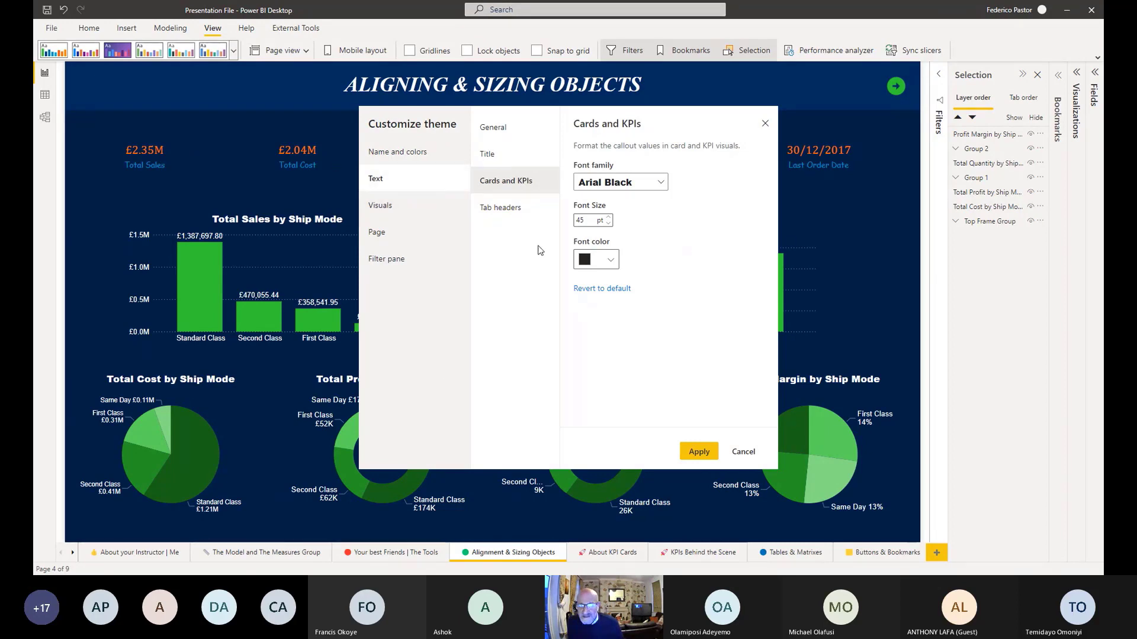
{"action": "left_click", "coordinate": [512, 211]}
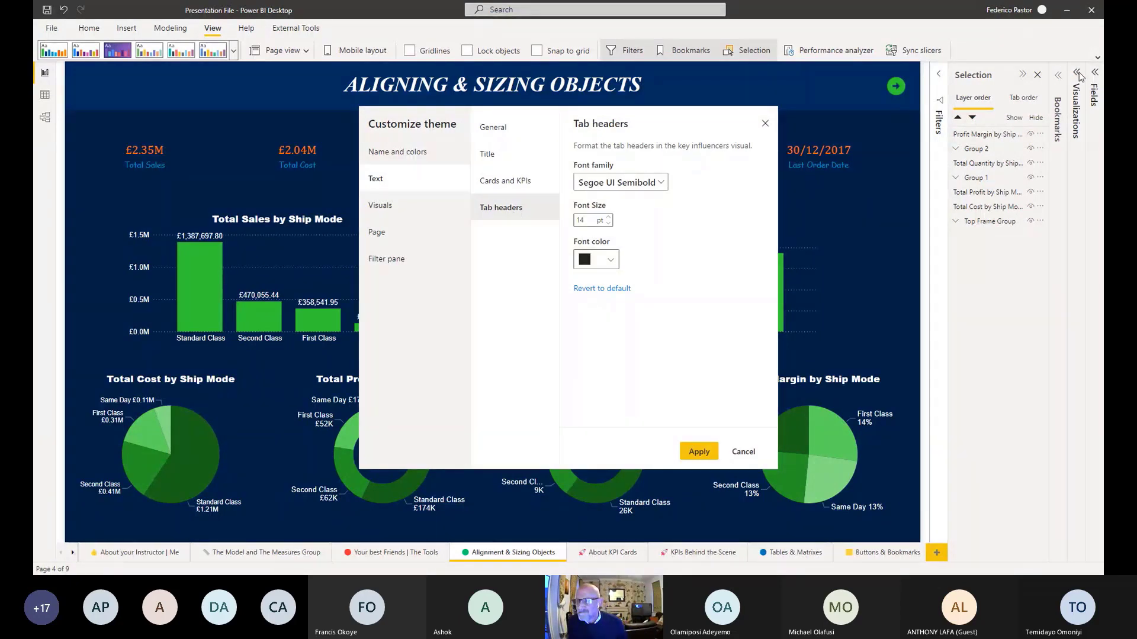
{"action": "left_click", "coordinate": [764, 125]}
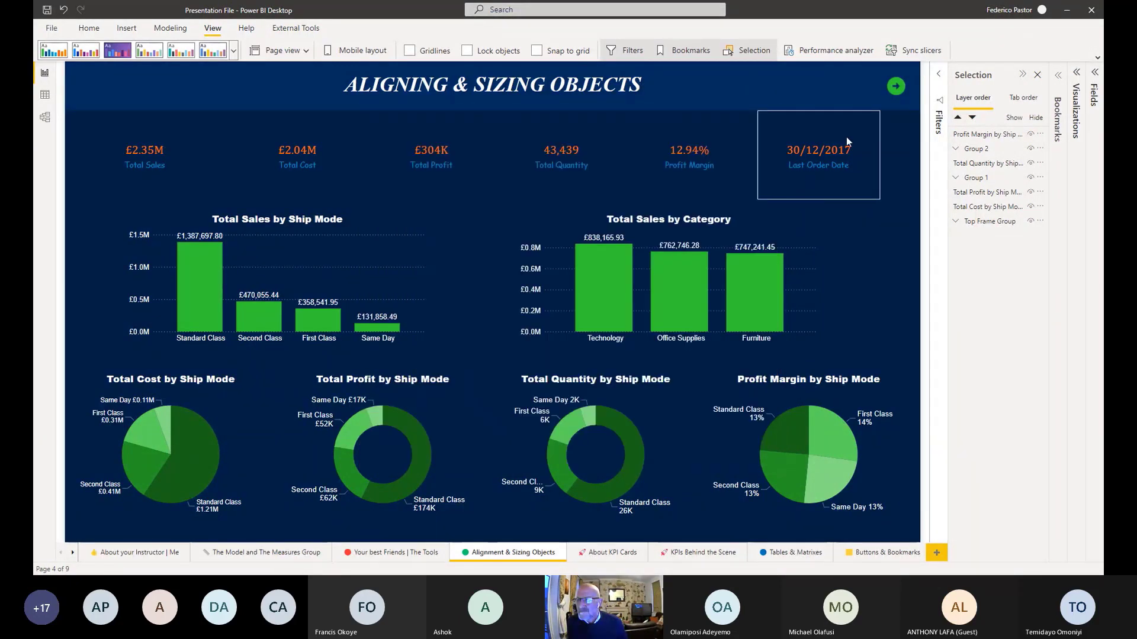
Expand the Visualizations pane and reopen the current theme's tab header text settings
{"action": "left_click", "coordinate": [1076, 110]}
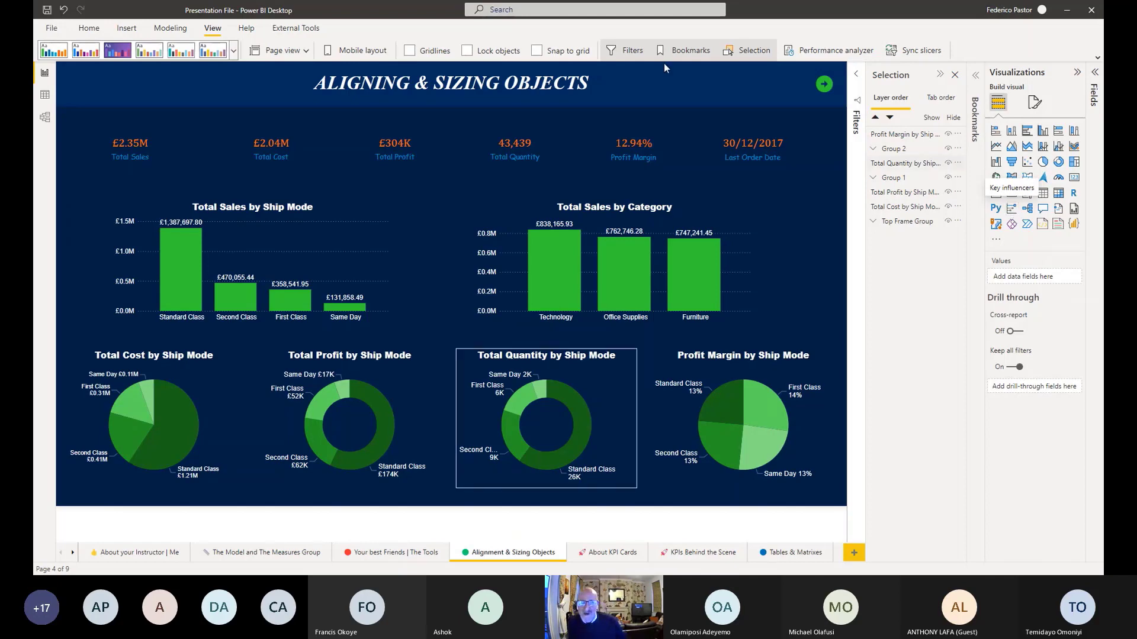
{"action": "left_click", "coordinate": [233, 50]}
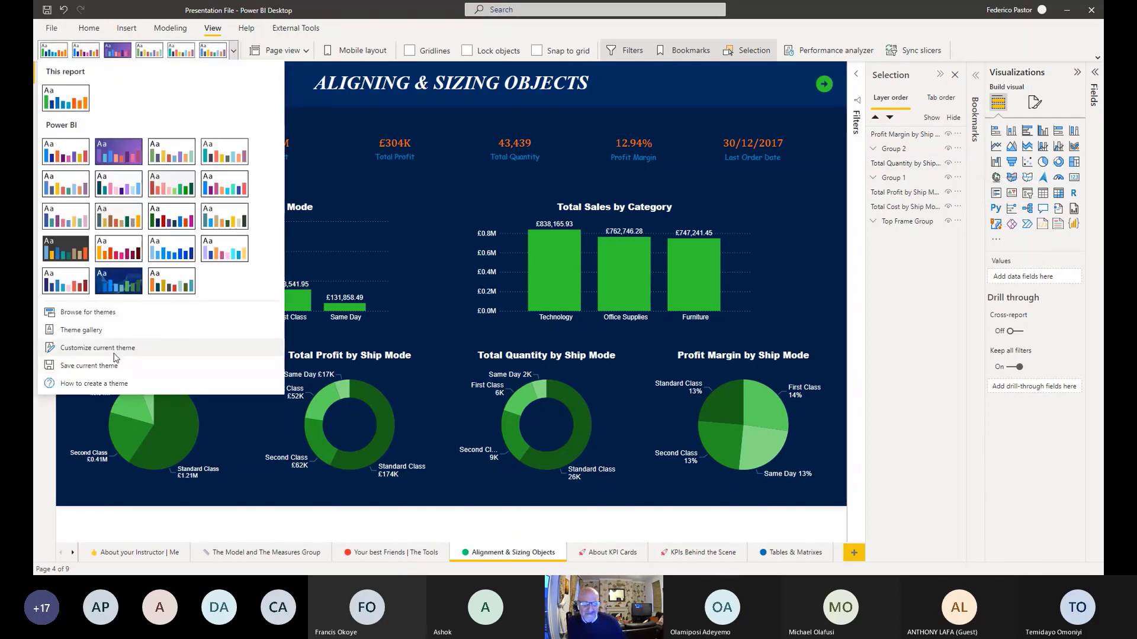
{"action": "left_click", "coordinate": [114, 349]}
{"action": "left_click", "coordinate": [375, 178]}
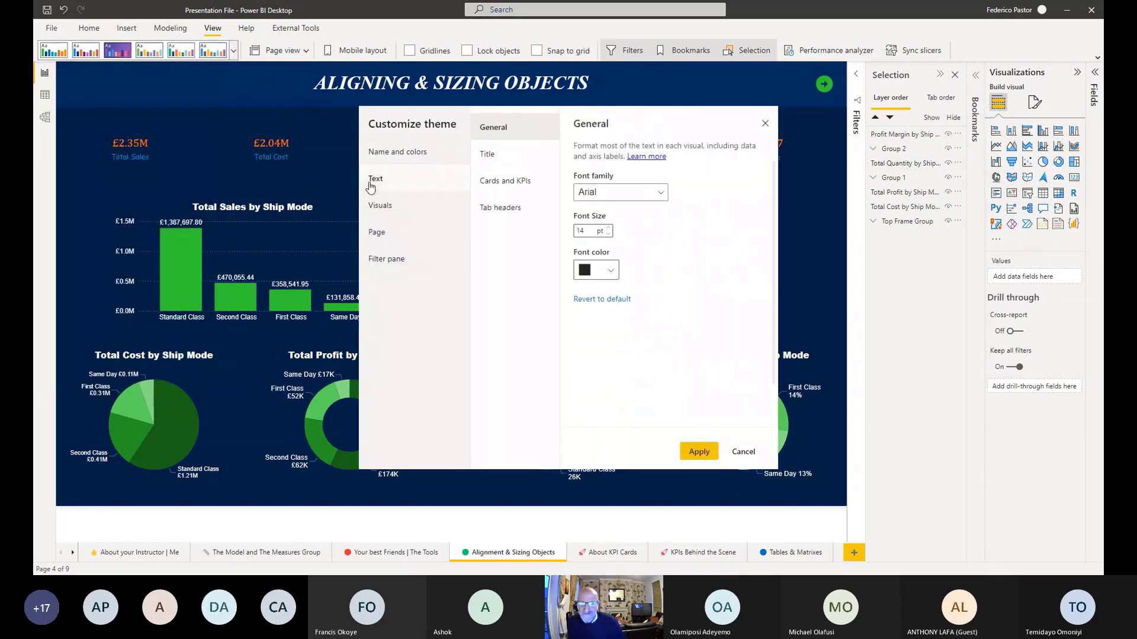
{"action": "left_click", "coordinate": [502, 207]}
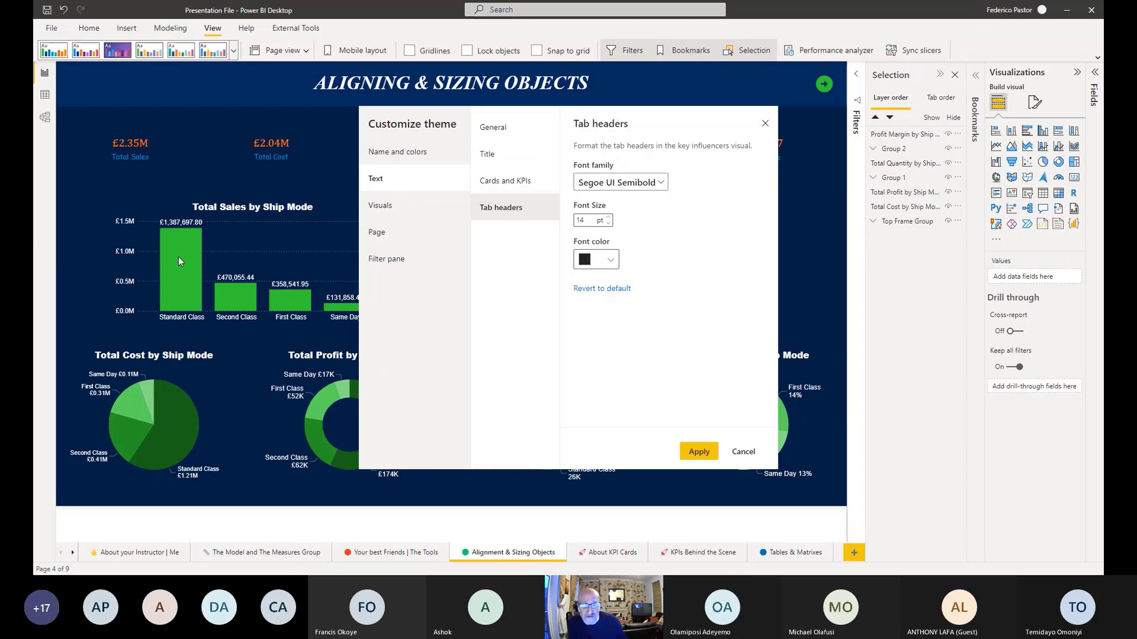
Review the theme's wallpaper settings and the tooltip colors for visuals, and cancel the customization
{"action": "left_click", "coordinate": [381, 241]}
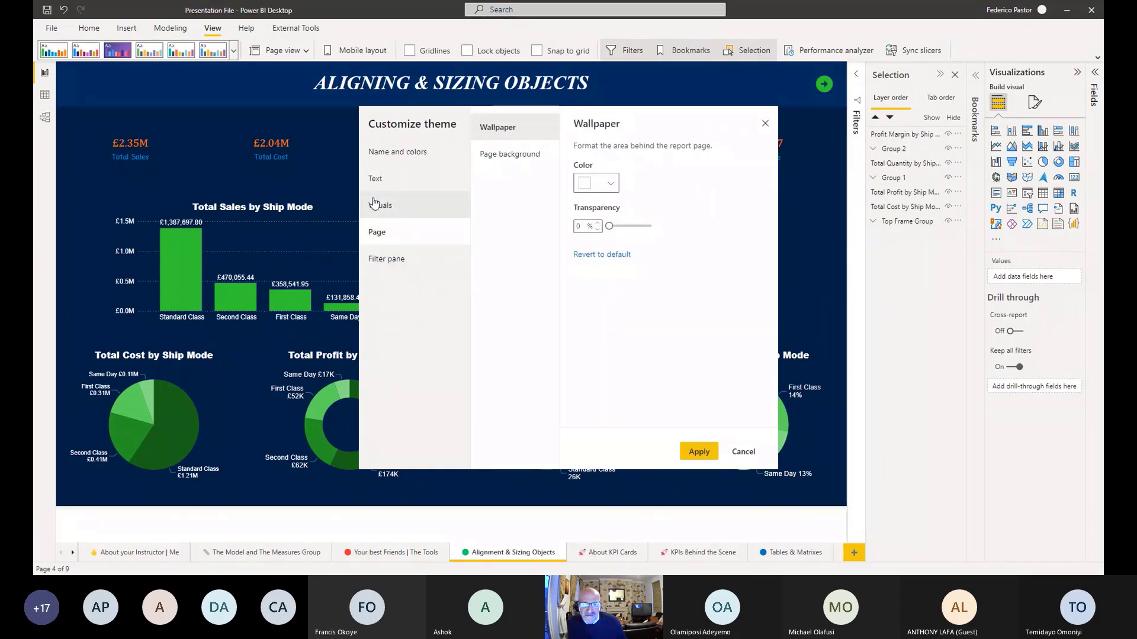
{"action": "left_click", "coordinate": [373, 203]}
{"action": "left_click", "coordinate": [490, 211]}
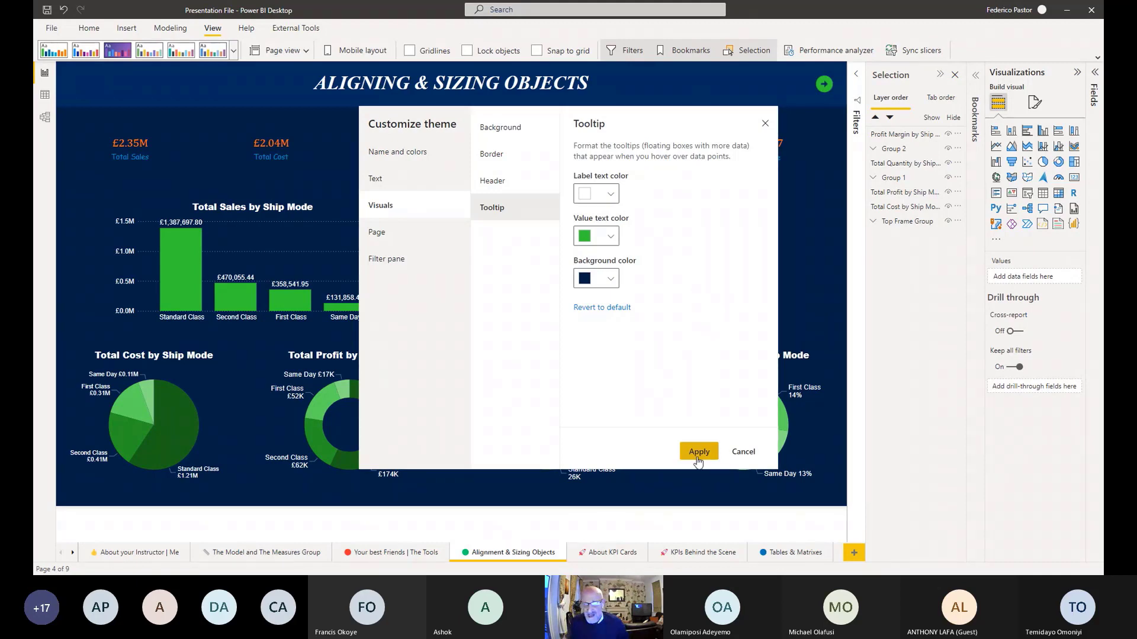
{"action": "left_click", "coordinate": [744, 452]}
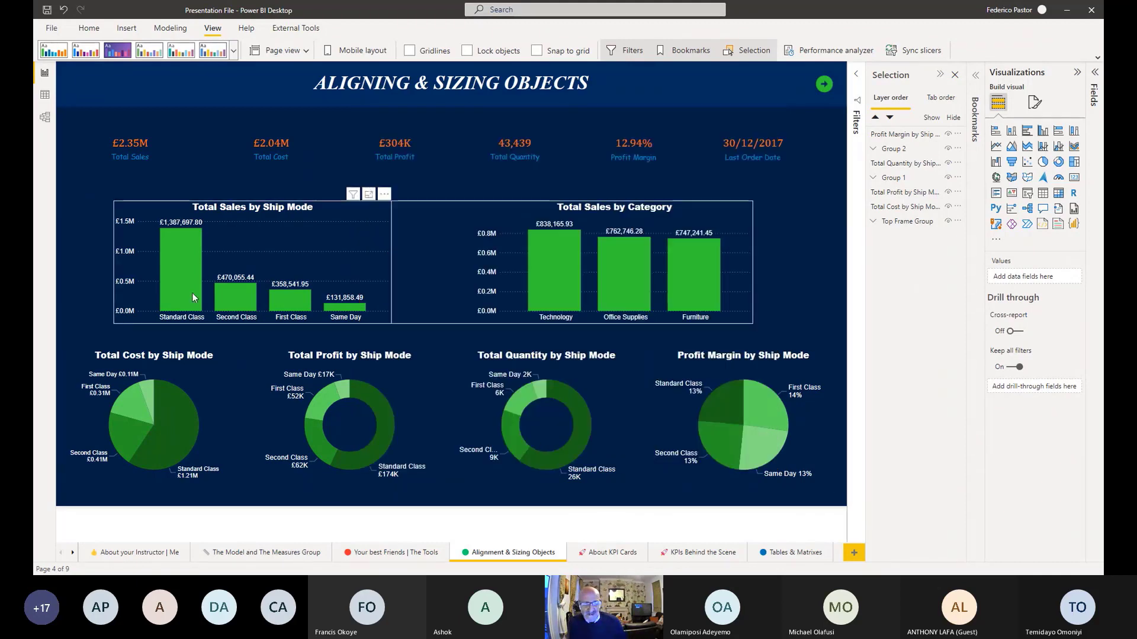
{"action": "mouse_move", "coordinate": [190, 280]}
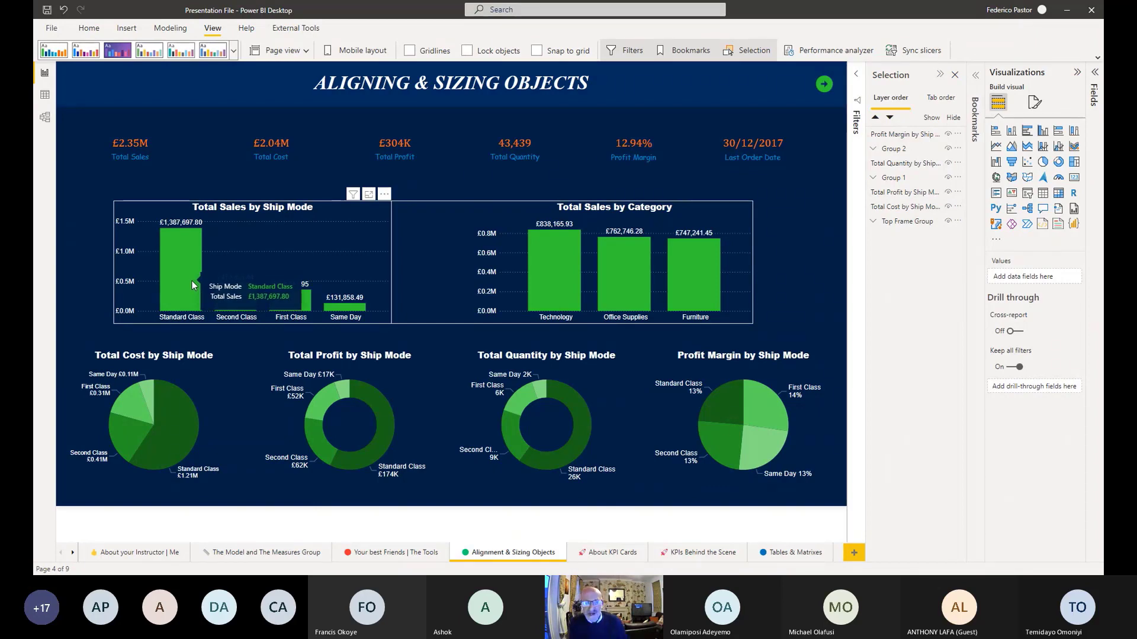
Look over the available themes, and cross-filter the page by the Furniture bar before clearing that filter
{"action": "left_click", "coordinate": [234, 51]}
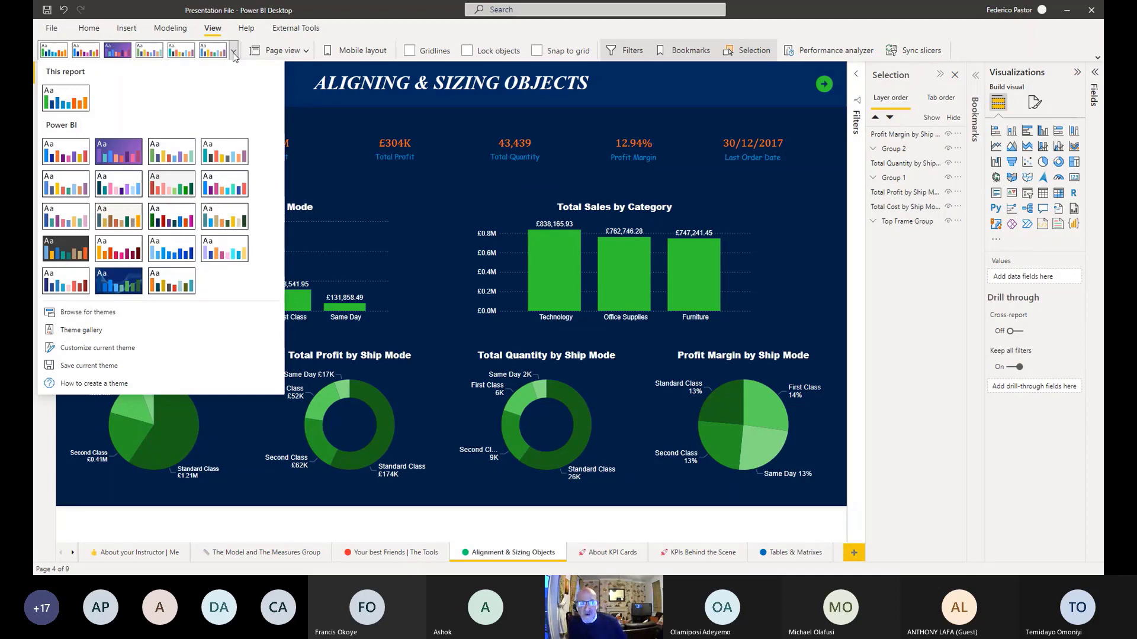
{"action": "left_click", "coordinate": [292, 294]}
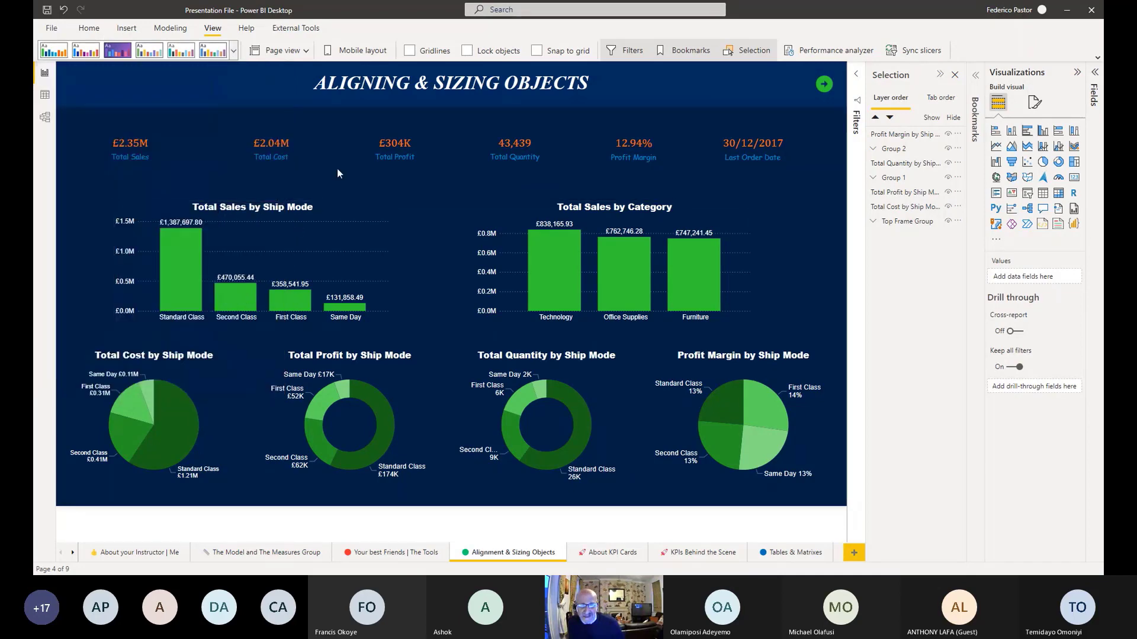
{"action": "left_click", "coordinate": [683, 255]}
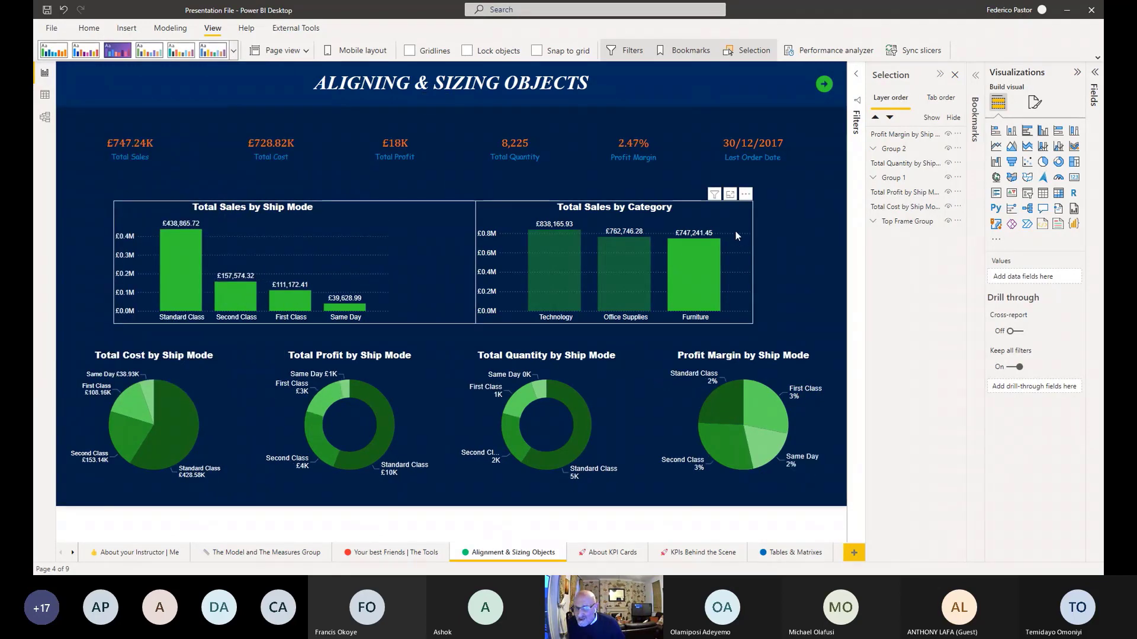
{"action": "left_click", "coordinate": [735, 231]}
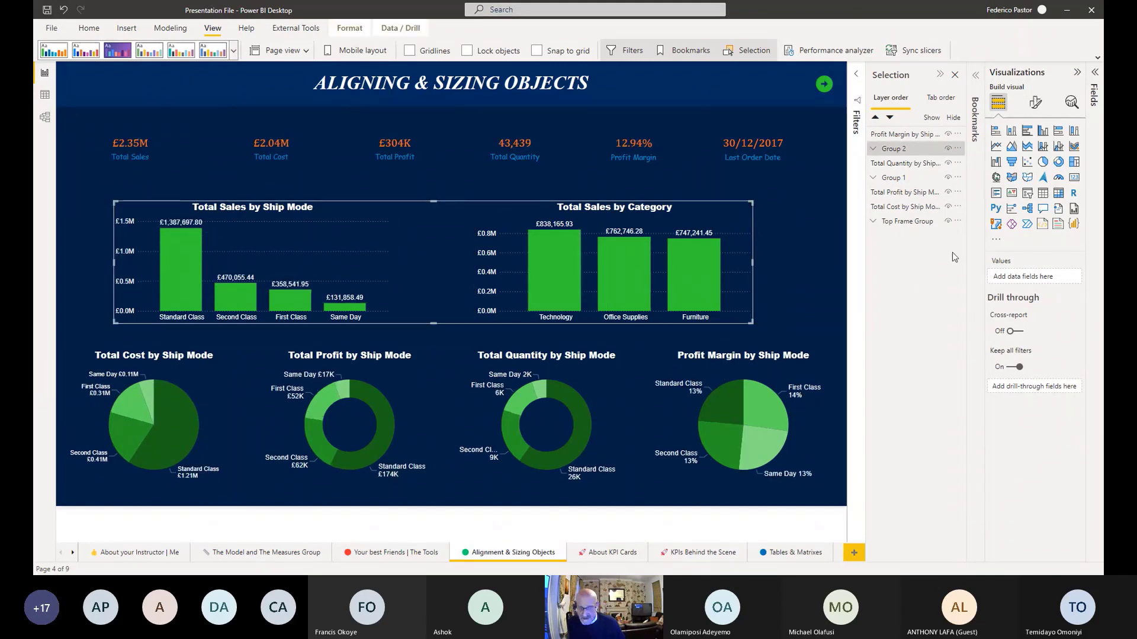
Examine the slice color options of the Profit Margin by Ship Mode pie chart without choosing a color, and deselect the chart
{"action": "left_click", "coordinate": [1035, 105]}
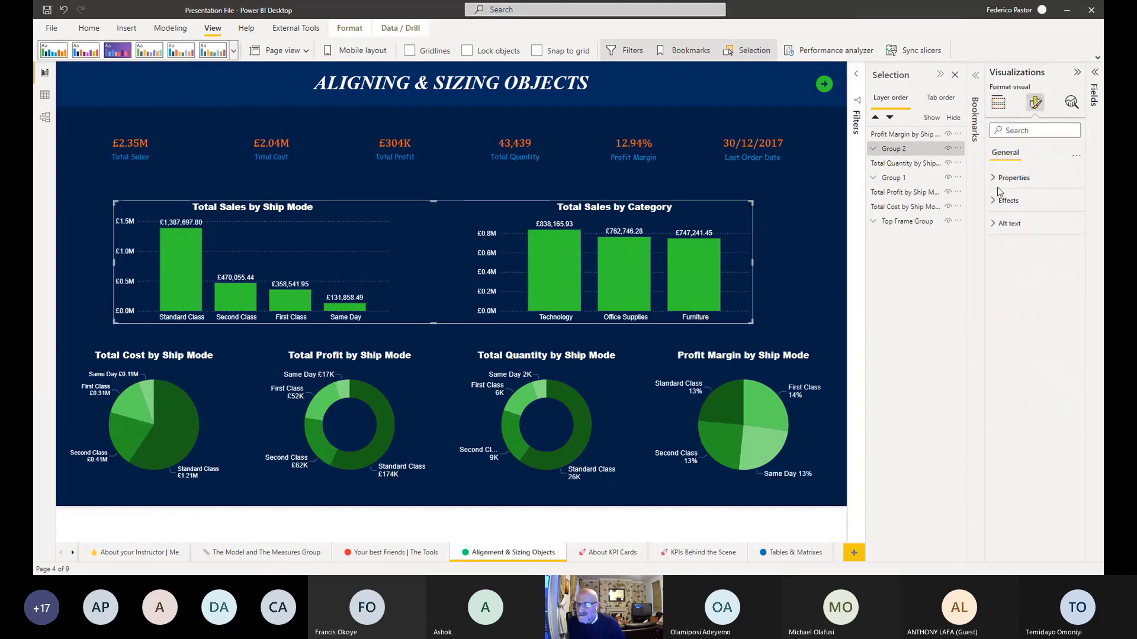
{"action": "left_click", "coordinate": [762, 400]}
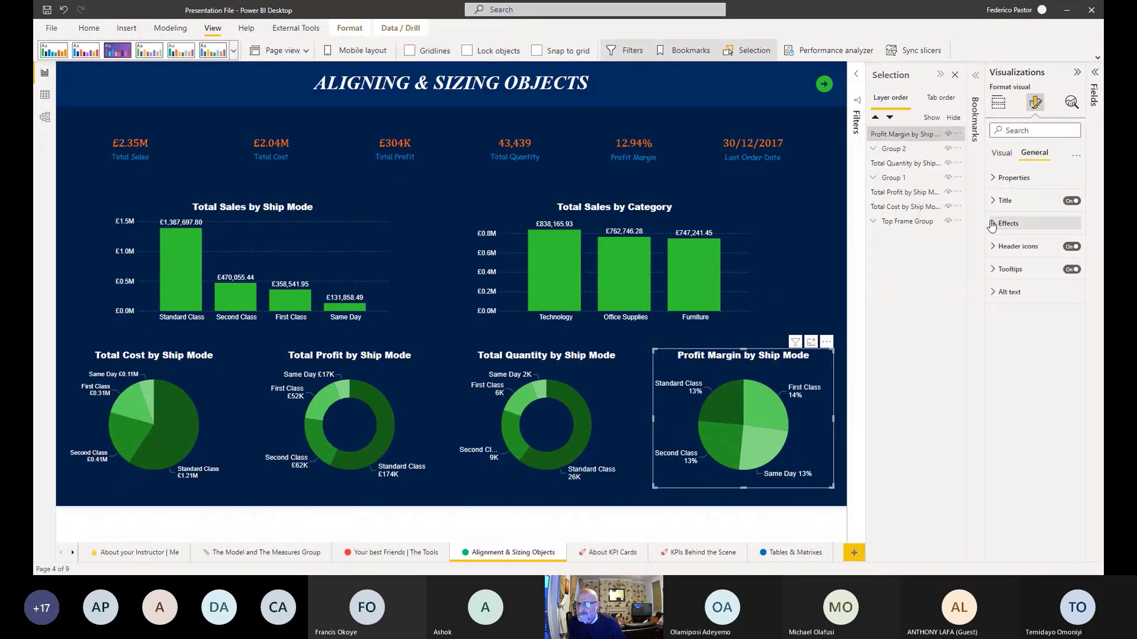
{"action": "left_click", "coordinate": [1002, 153]}
{"action": "left_click", "coordinate": [1014, 252]}
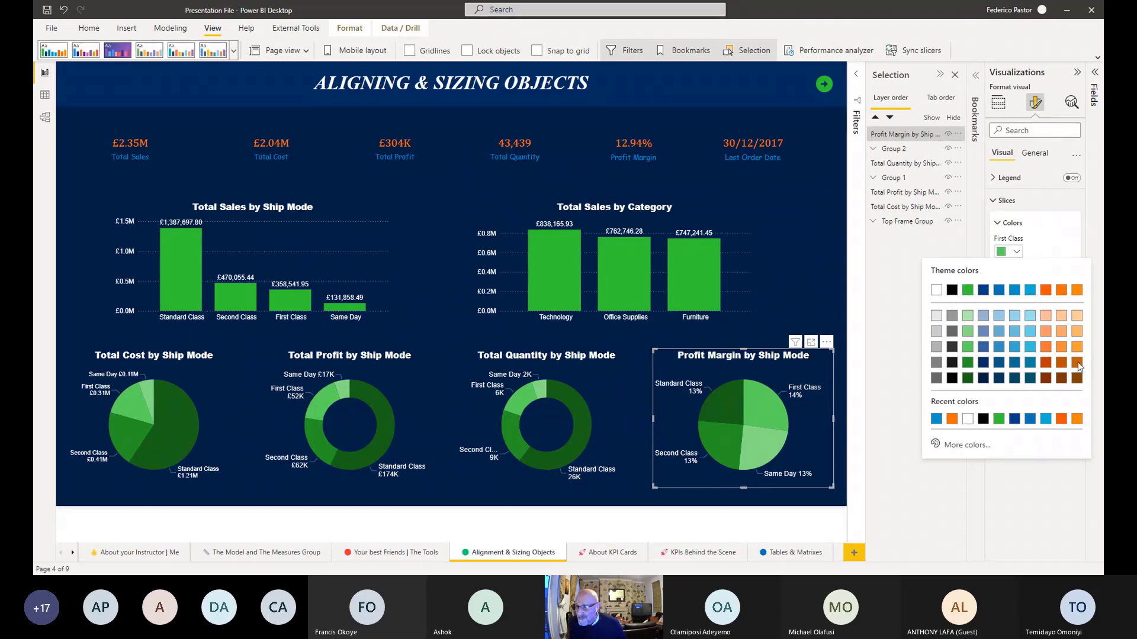
{"action": "left_click", "coordinate": [911, 402]}
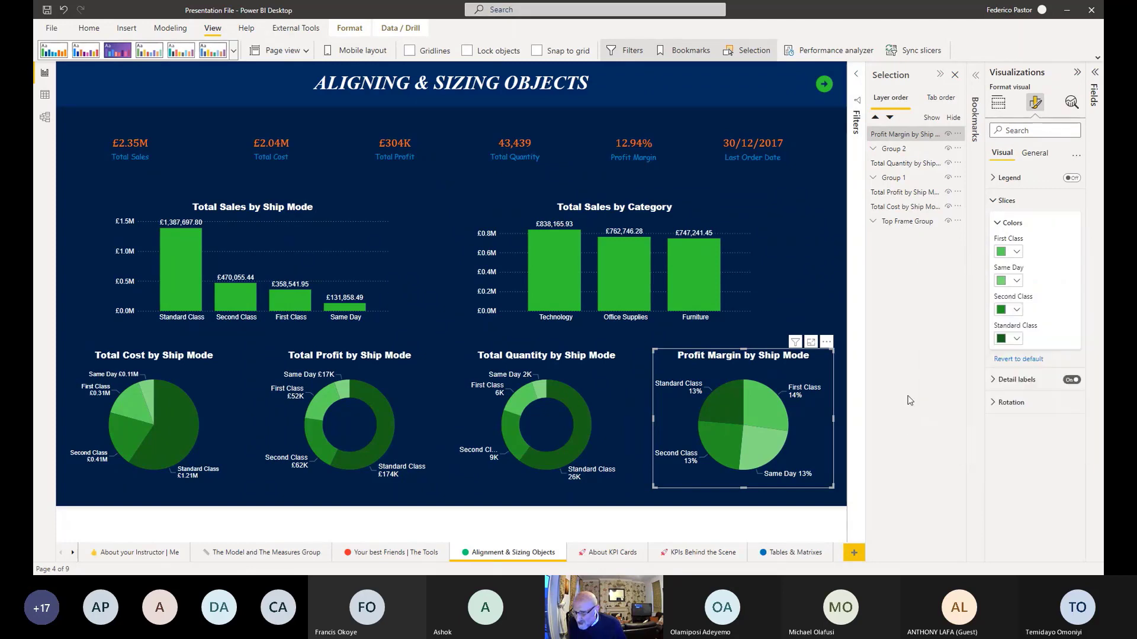
{"action": "left_click", "coordinate": [836, 328]}
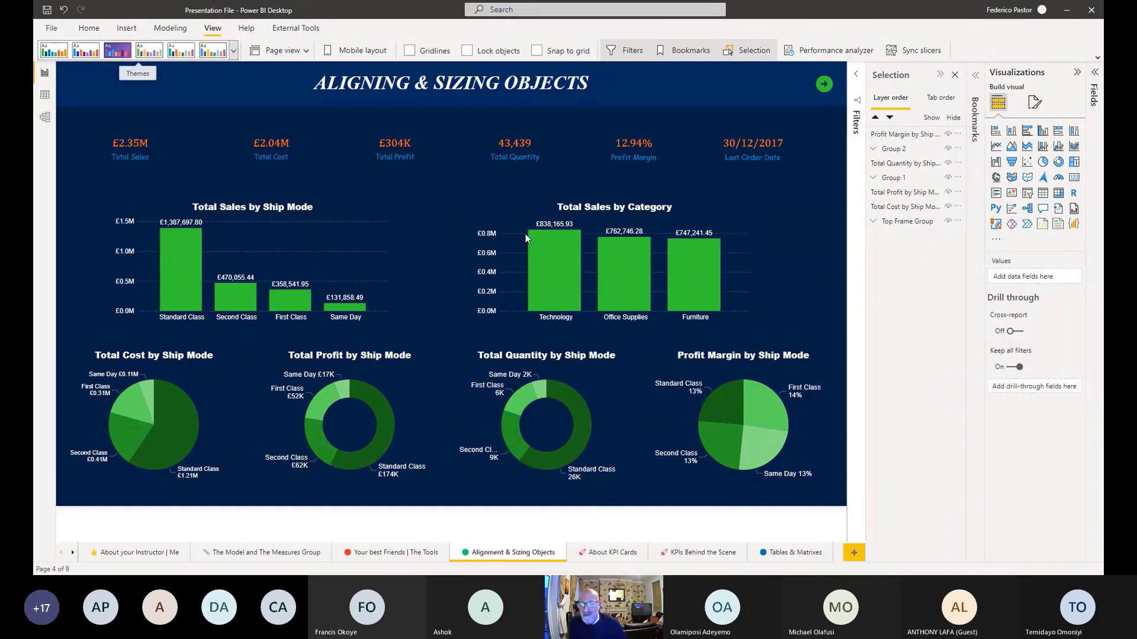
Move the Profit Margin by Ship Mode pie chart slightly to the right
{"action": "mouse_move", "coordinate": [613, 252]}
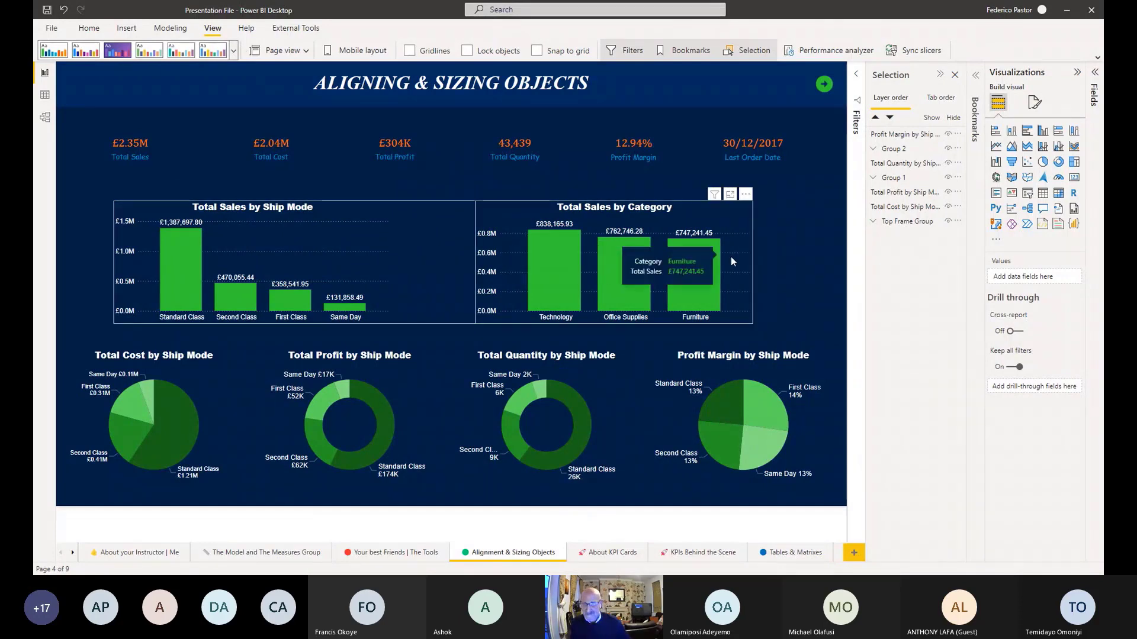
{"action": "mouse_move", "coordinate": [690, 301]}
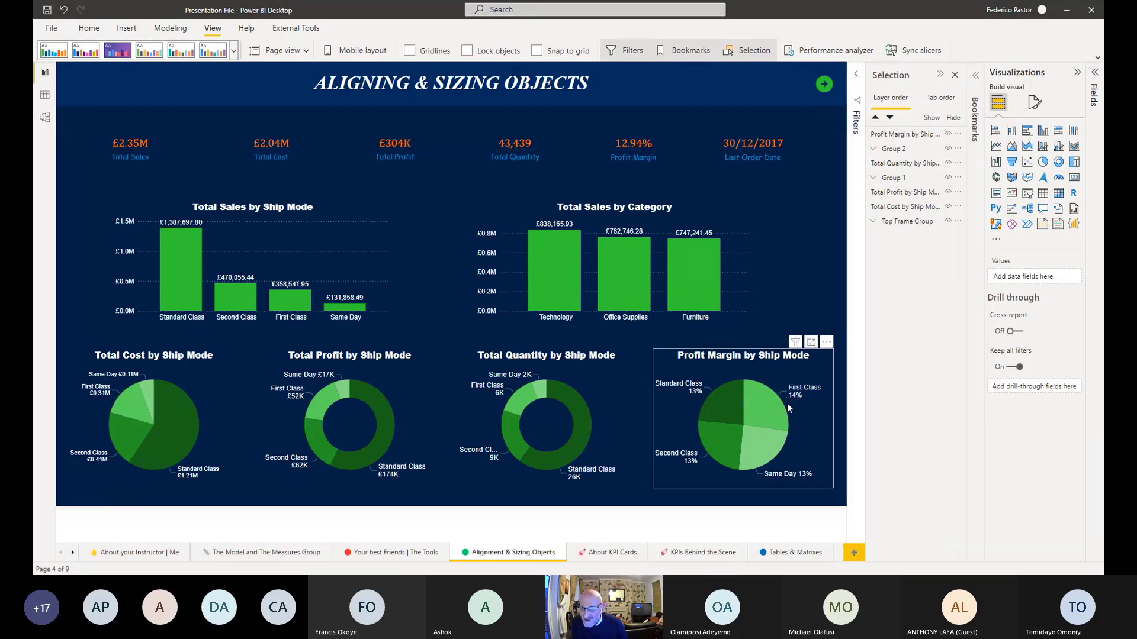
{"action": "left_click_drag", "start_coordinate": [787, 378], "coordinate": [790, 389]}
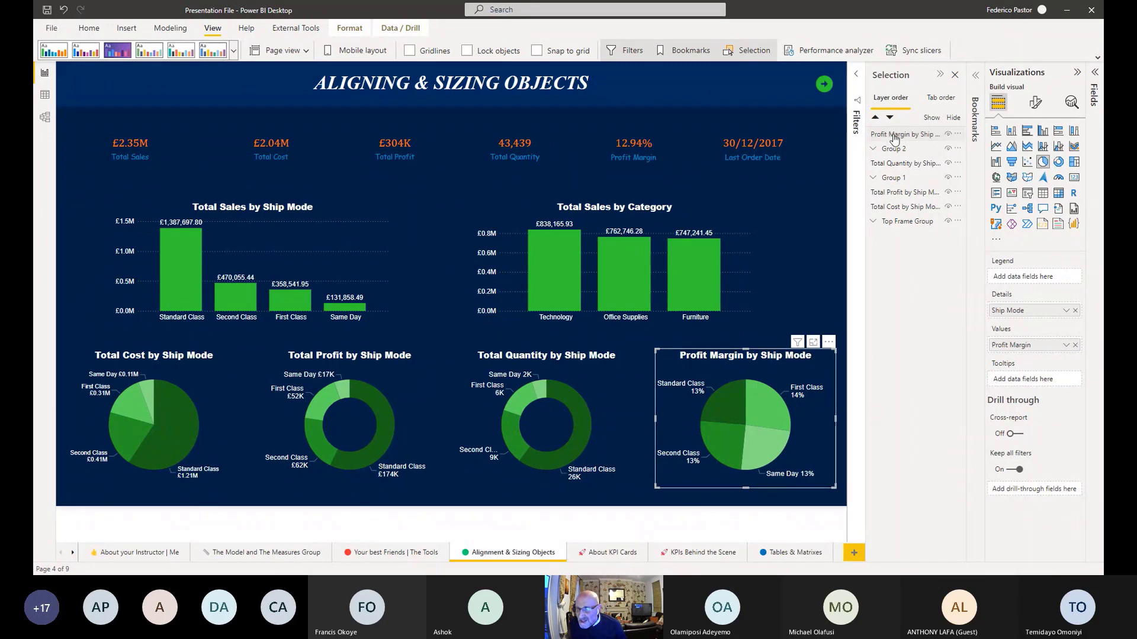
Hide Group 2 with the bar charts and Group 1 with the KPI cards, and toggle the Total Profit by Ship Mode chart's visibility twice
{"action": "left_click", "coordinate": [948, 148]}
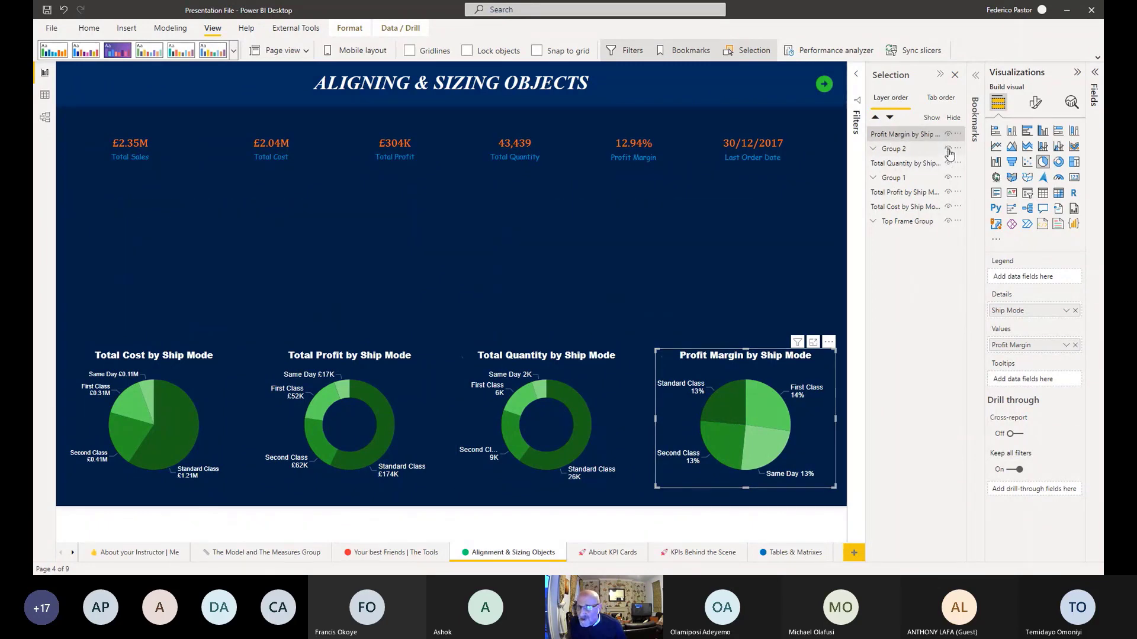
{"action": "left_click", "coordinate": [948, 178]}
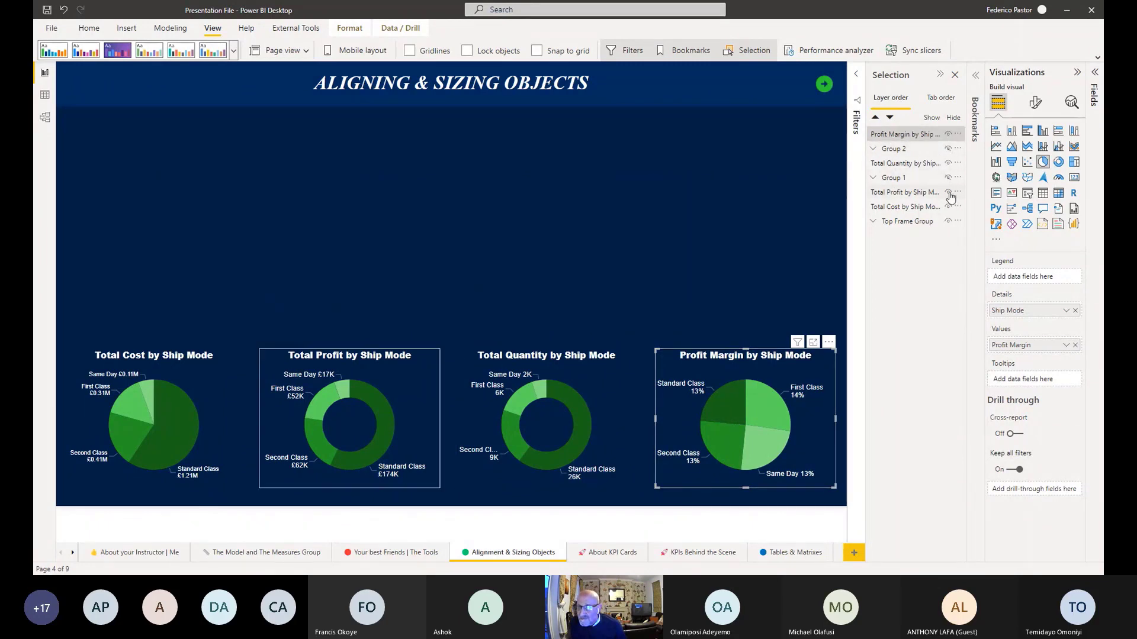
{"action": "left_click", "coordinate": [948, 192]}
{"action": "left_click", "coordinate": [948, 193]}
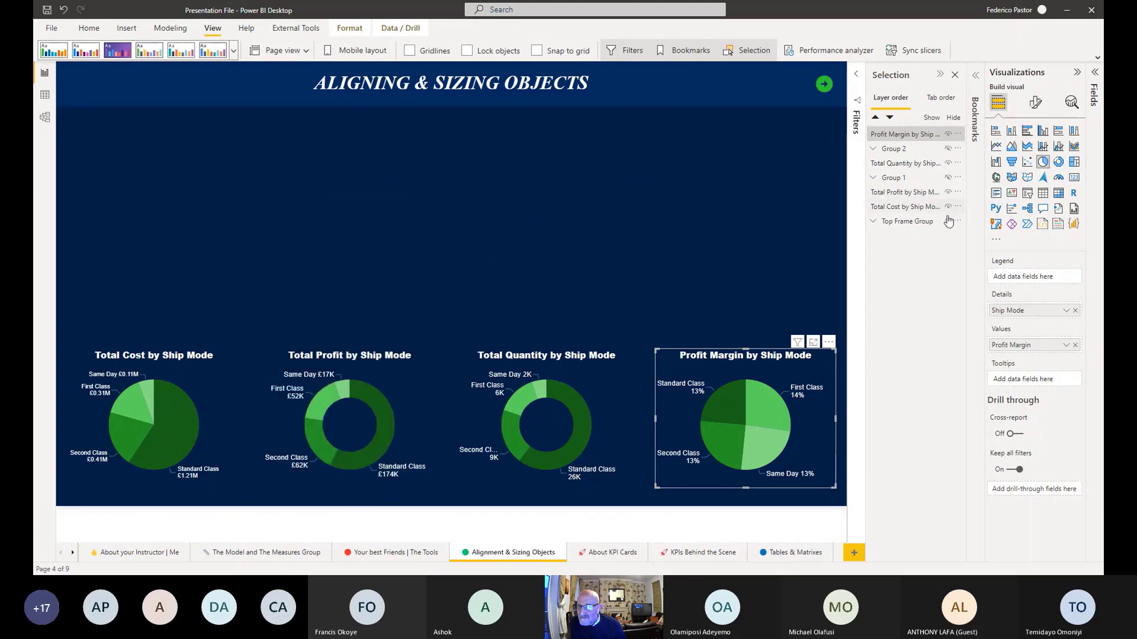
Hide the Top Frame Group and the Total Cost, Total Profit and Total Quantity by Ship Mode charts
{"action": "left_click", "coordinate": [949, 221]}
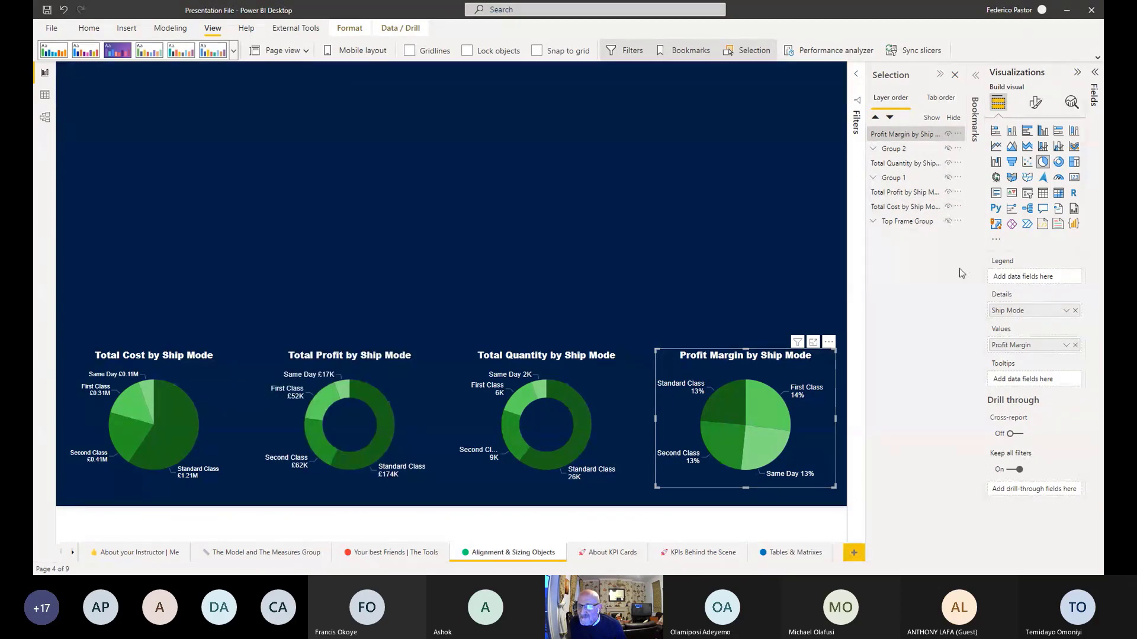
{"action": "left_click", "coordinate": [949, 206]}
{"action": "left_click", "coordinate": [948, 193]}
{"action": "left_click", "coordinate": [948, 162]}
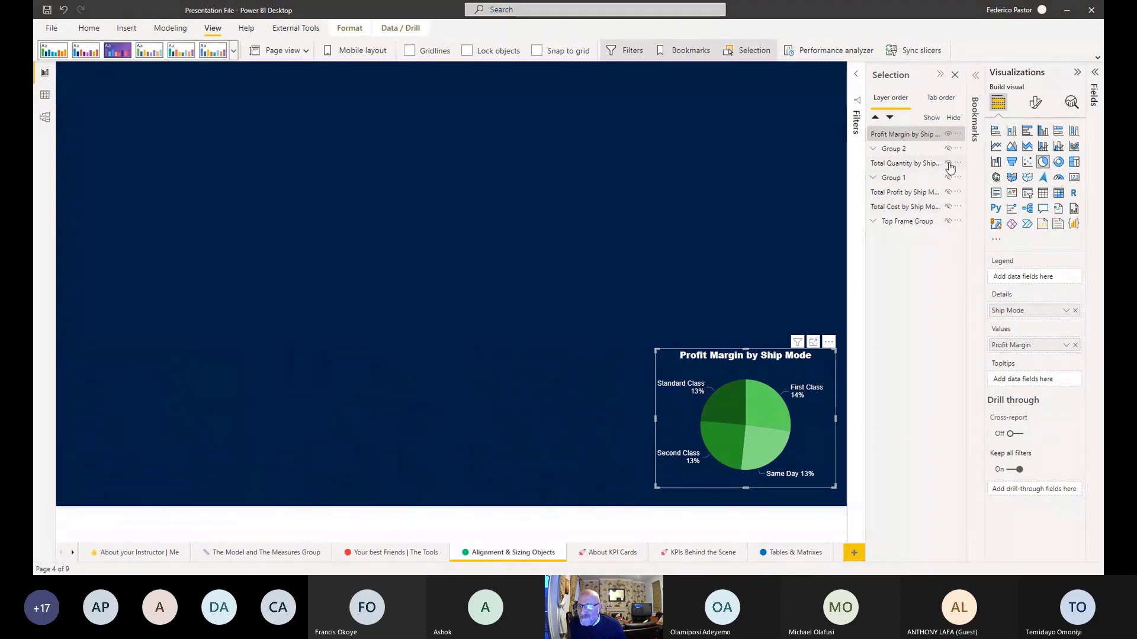
Move the Profit Margin by Ship Mode pie chart up toward the page's middle and enlarge it to over half the page width
{"action": "left_click_drag", "start_coordinate": [813, 369], "coordinate": [443, 126]}
{"action": "left_click_drag", "start_coordinate": [457, 242], "coordinate": [752, 479]}
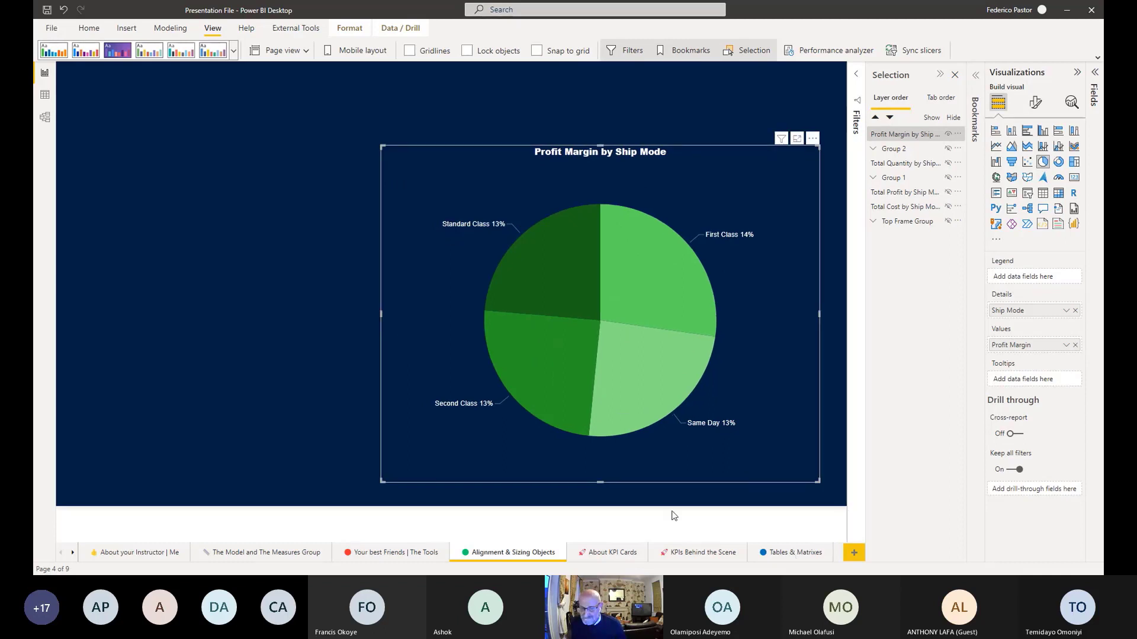
Go to the About KPI Cards page, examine the Total Sales card behind the first KPI group, and clear the selection
{"action": "left_click", "coordinate": [613, 552]}
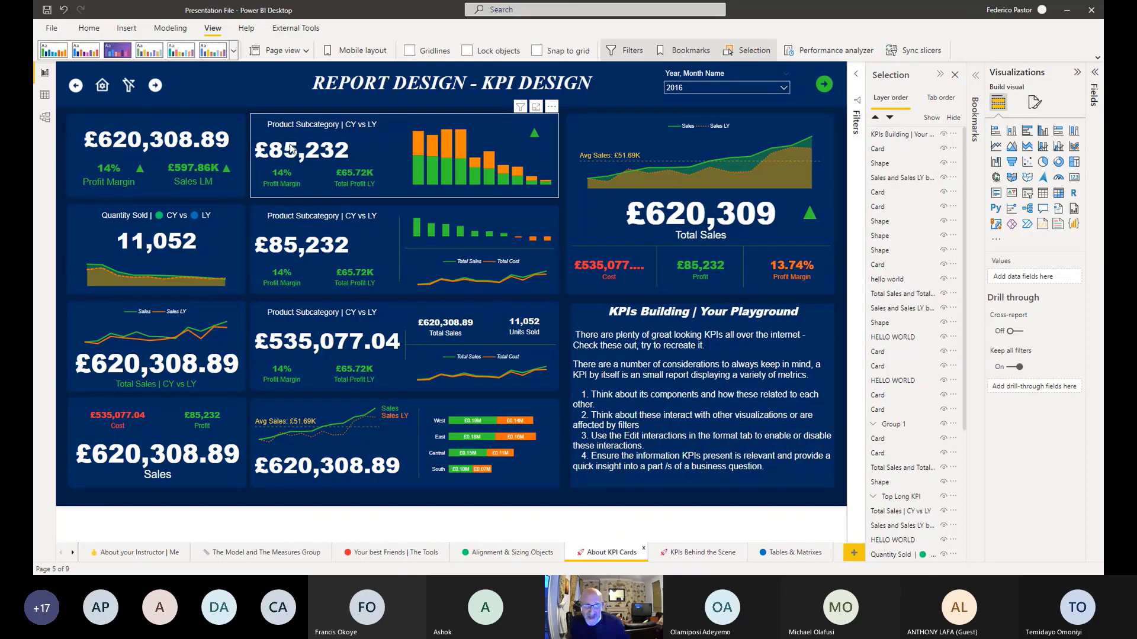
{"action": "left_click", "coordinate": [81, 155]}
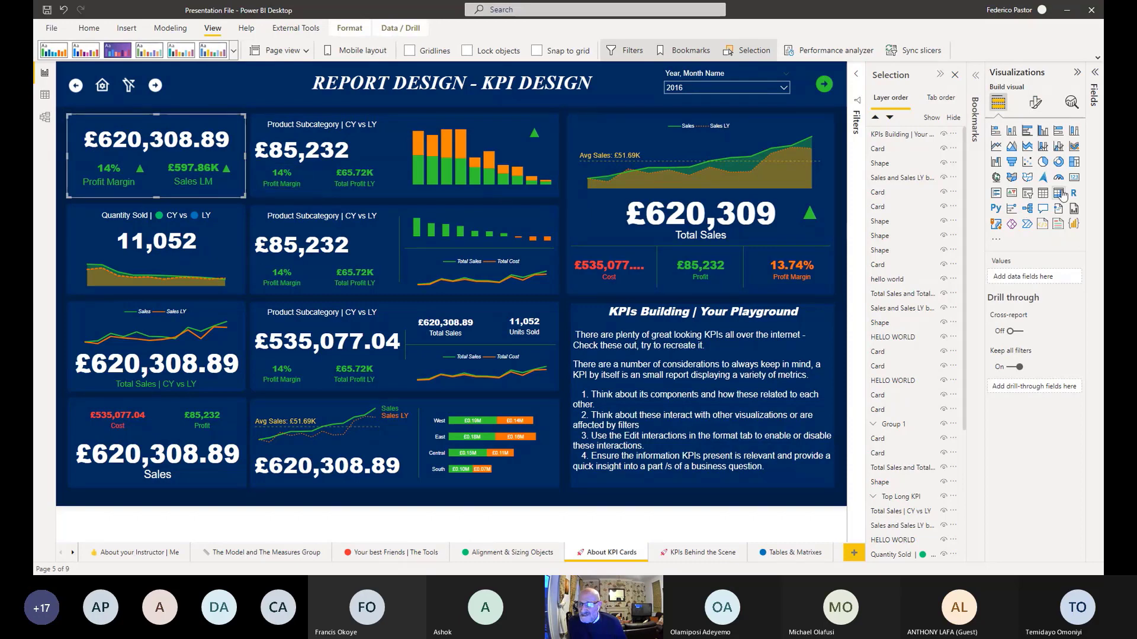
{"action": "left_click", "coordinate": [198, 133]}
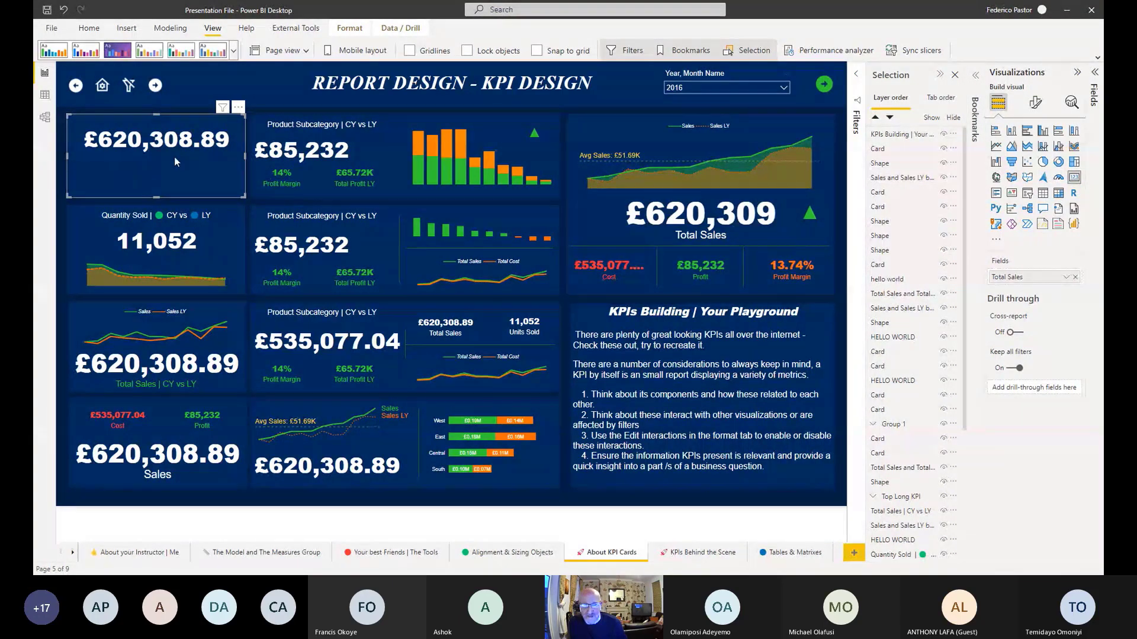
{"action": "left_click", "coordinate": [241, 199]}
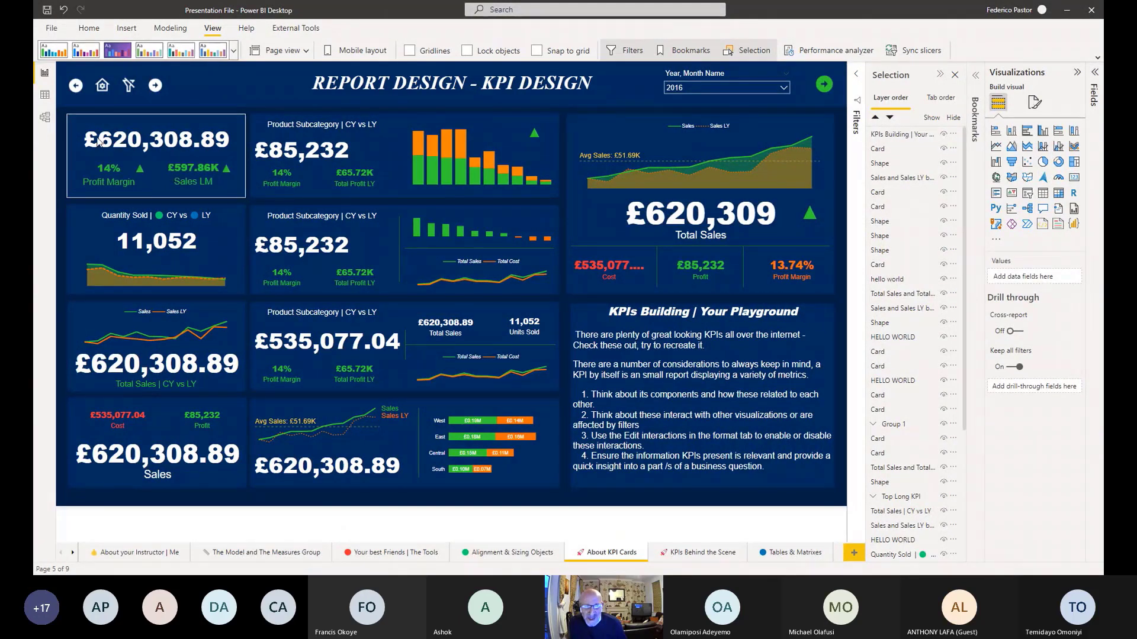
{"action": "left_click", "coordinate": [241, 197]}
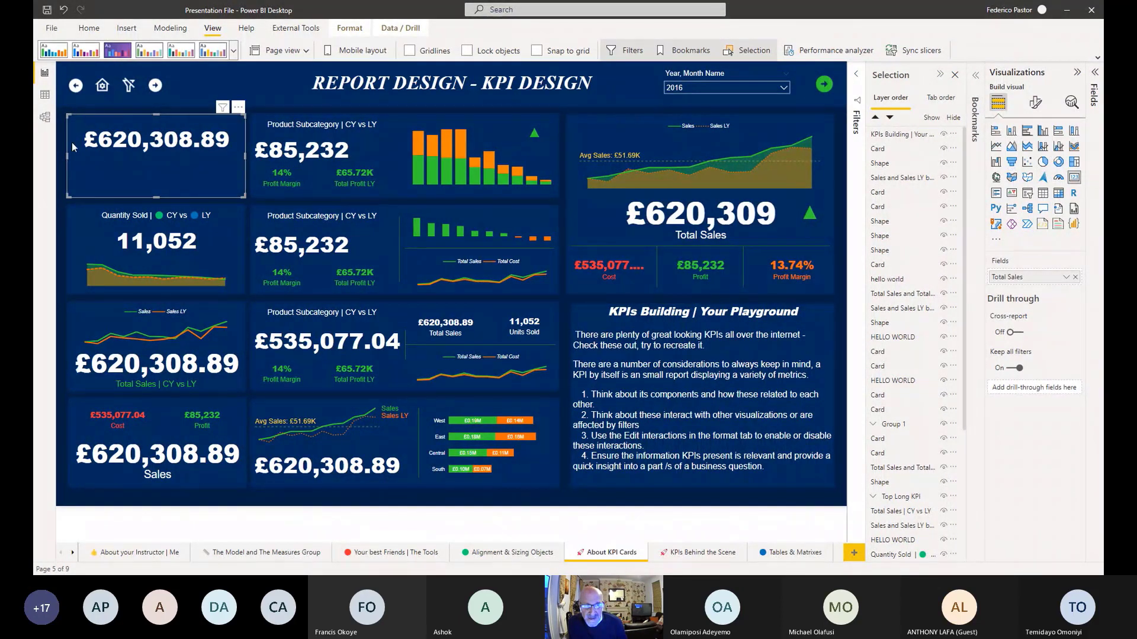
{"action": "left_click", "coordinate": [237, 202]}
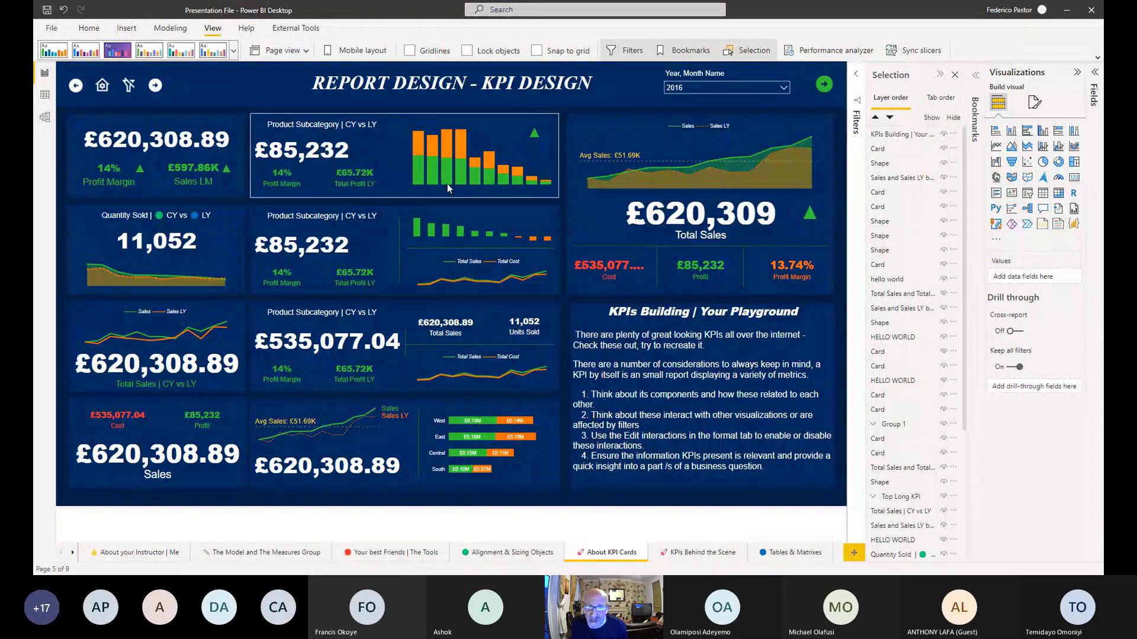
Examine the Total Profit multi-row card that forms the base of the upper Product Subcategory KPI
{"action": "left_click", "coordinate": [396, 121]}
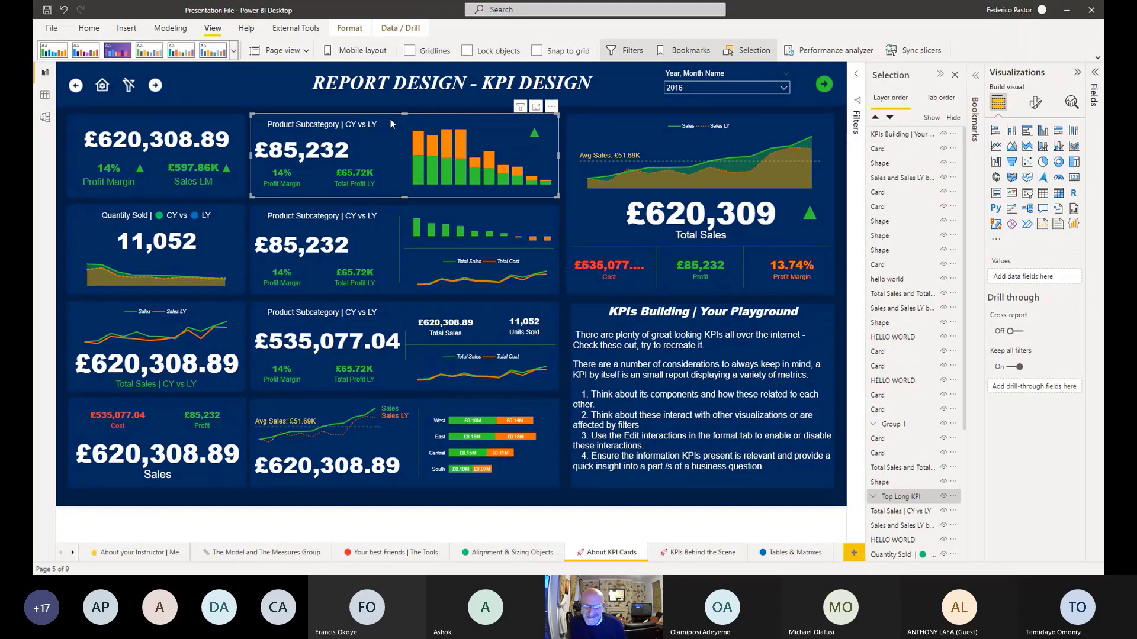
{"action": "left_click", "coordinate": [390, 121]}
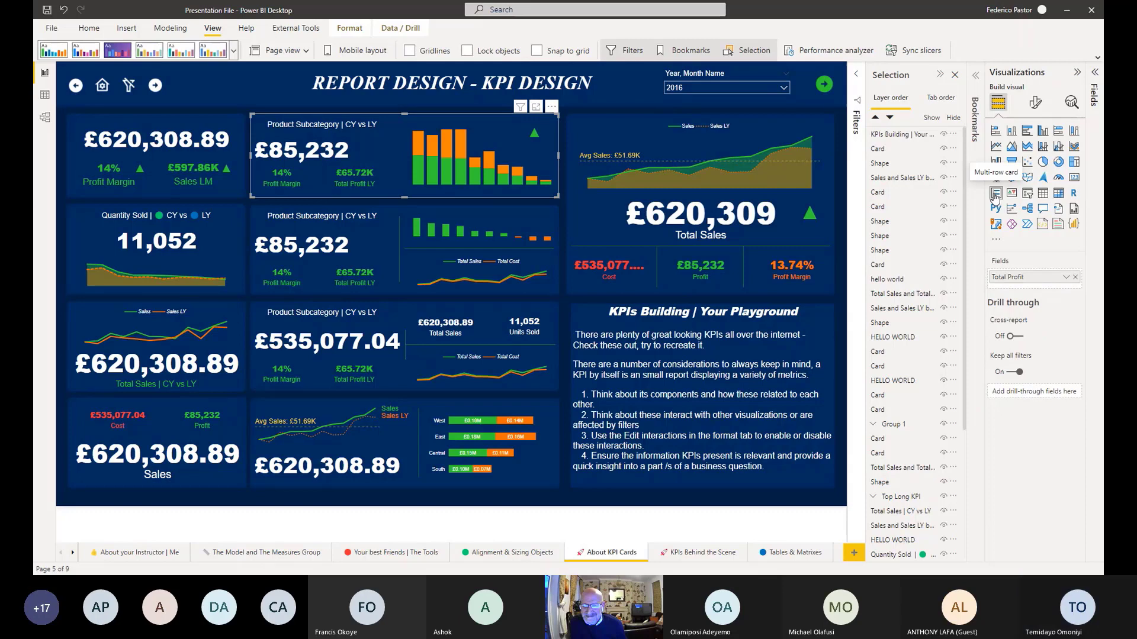
{"action": "left_click", "coordinate": [995, 196]}
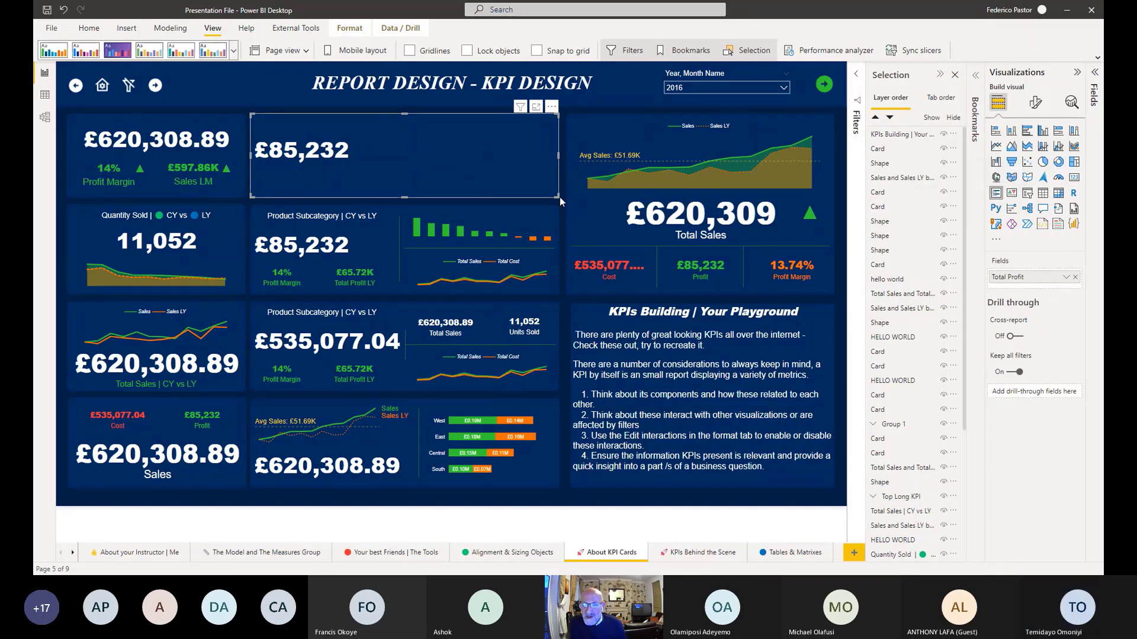
{"action": "key", "text": "ctrl+z"}
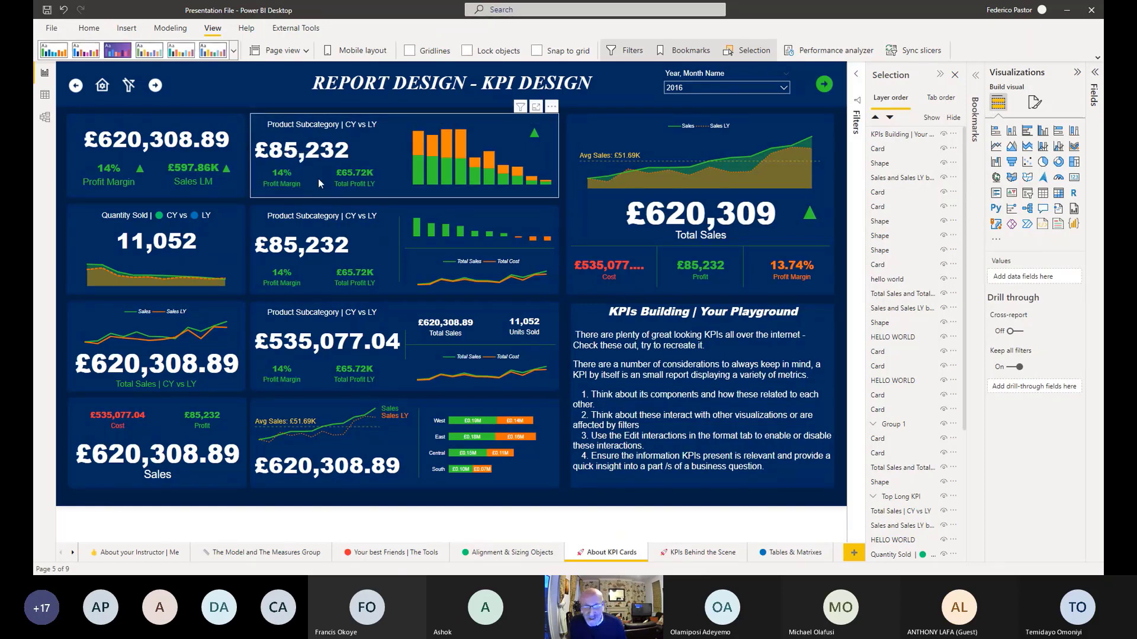
Examine the column chart, trend arrow and Profit Margin card in the upper Product Subcategory KPI, and clear the selection
{"action": "left_click", "coordinate": [500, 154]}
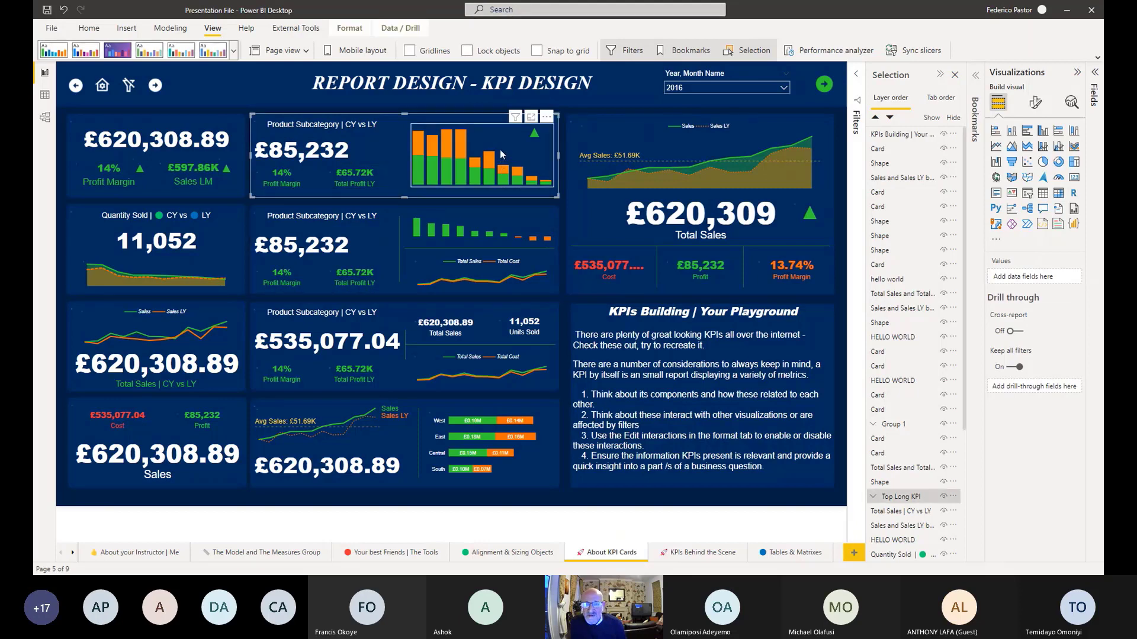
{"action": "left_click", "coordinate": [531, 153]}
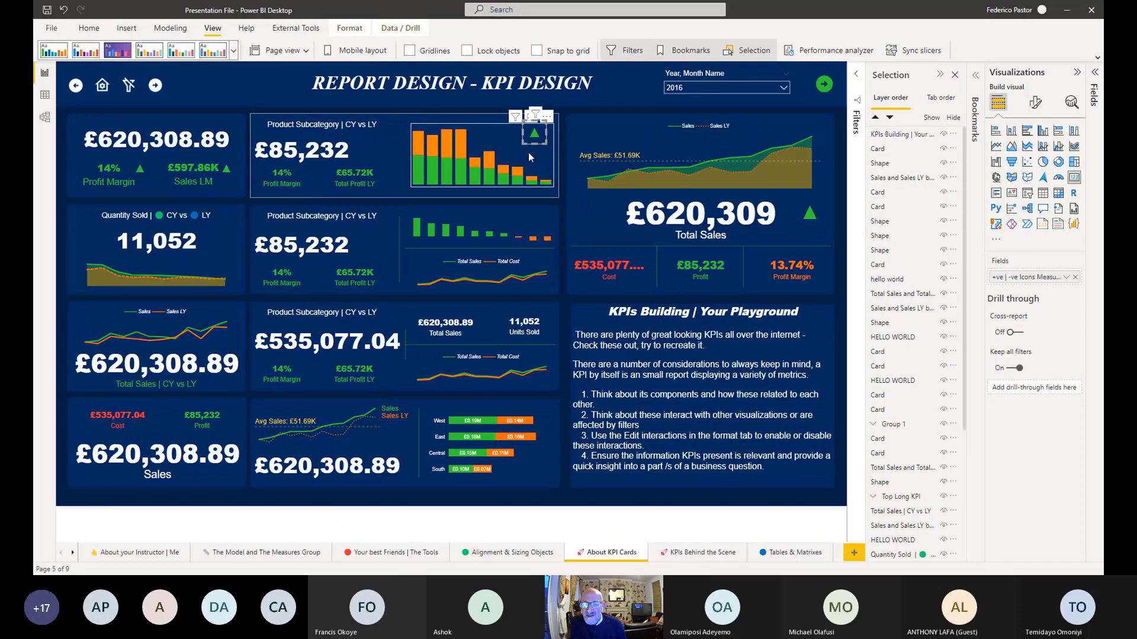
{"action": "left_click", "coordinate": [355, 175]}
{"action": "left_click", "coordinate": [286, 184]}
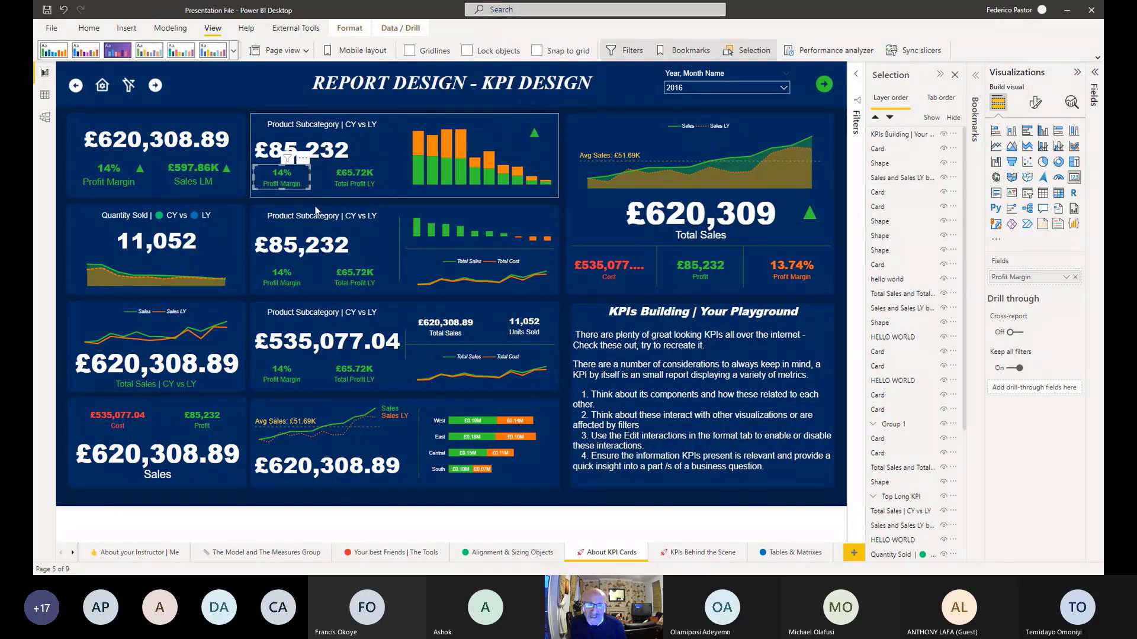
{"action": "left_click", "coordinate": [245, 109]}
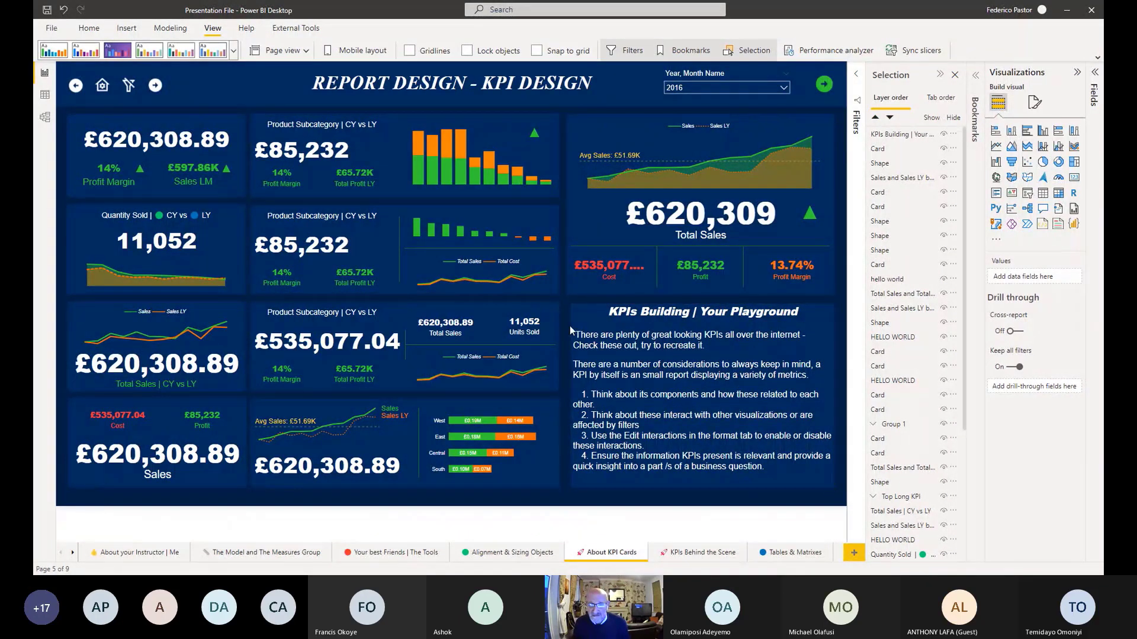
Examine the line chart, divider shape and title text box in the second Product Subcategory KPI, and clear the selection
{"action": "left_click", "coordinate": [523, 258]}
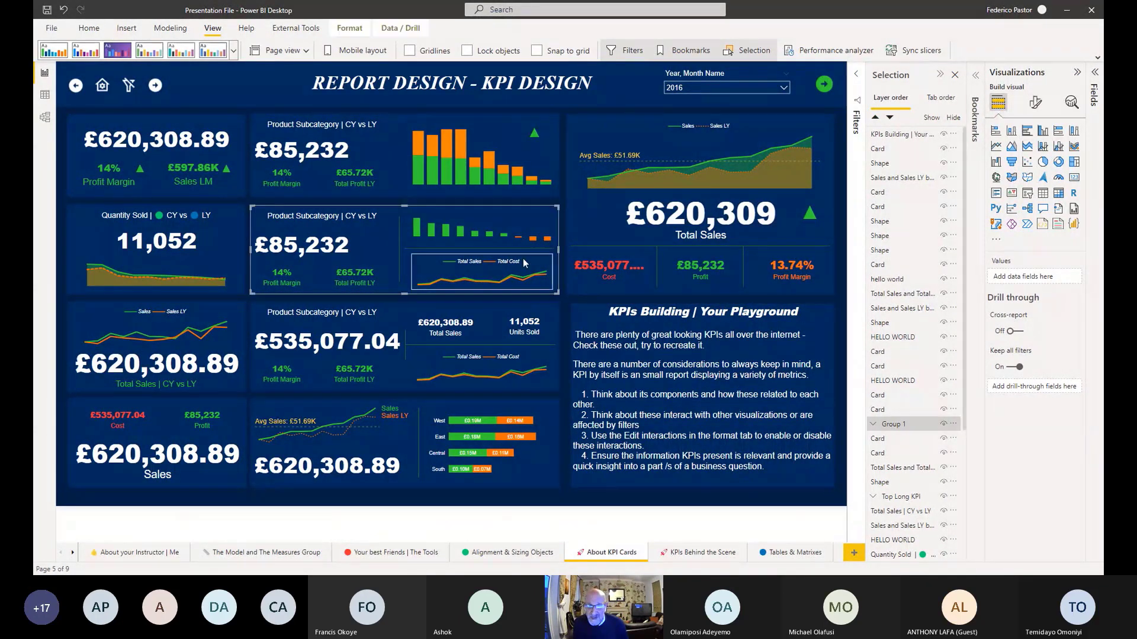
{"action": "left_click", "coordinate": [459, 261]}
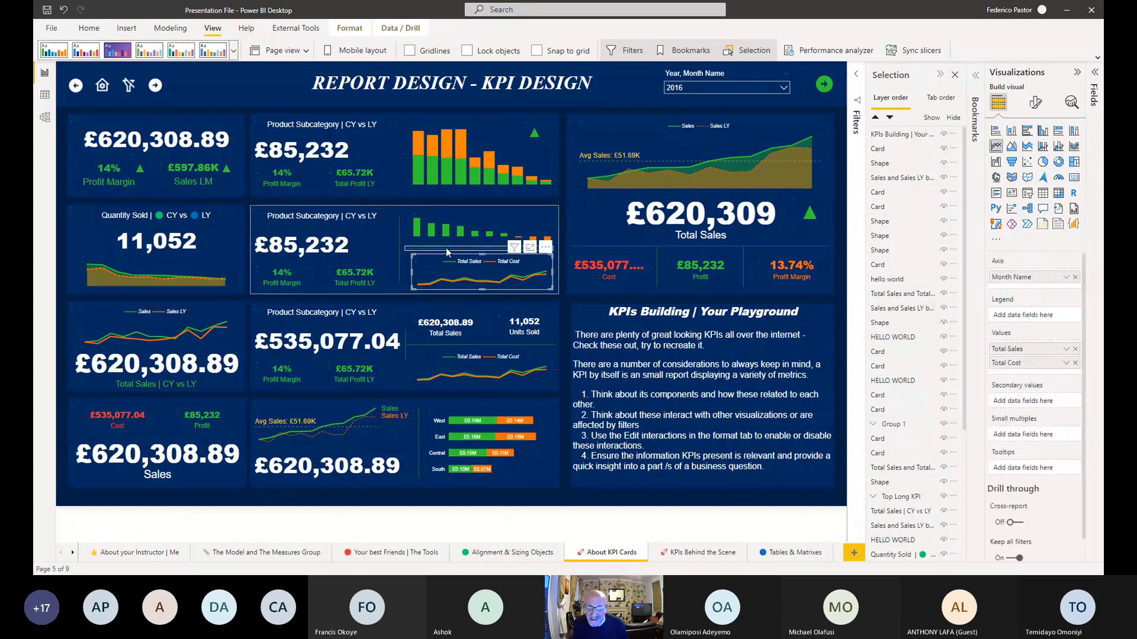
{"action": "left_click", "coordinate": [447, 249]}
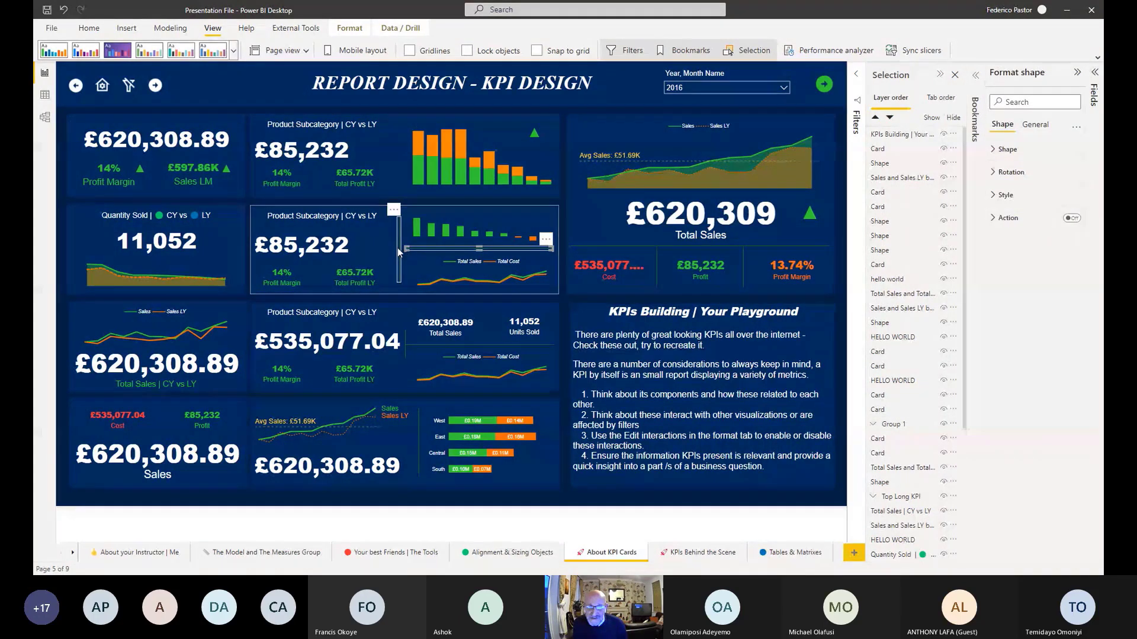
{"action": "left_click", "coordinate": [342, 222]}
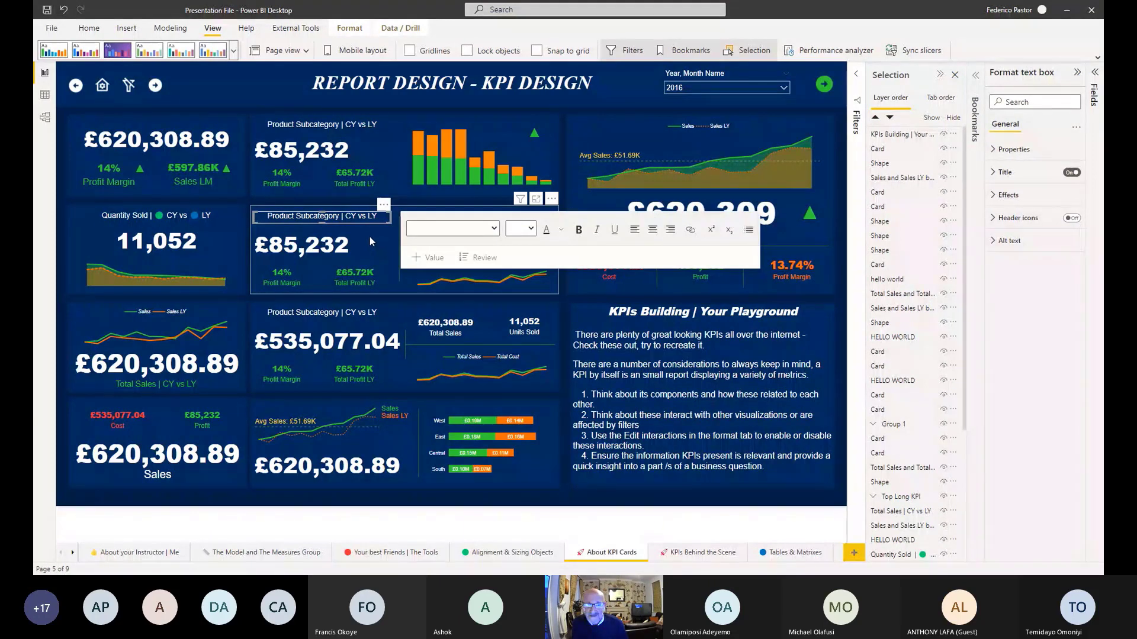
{"action": "left_click", "coordinate": [334, 296]}
{"action": "left_click", "coordinate": [508, 484]}
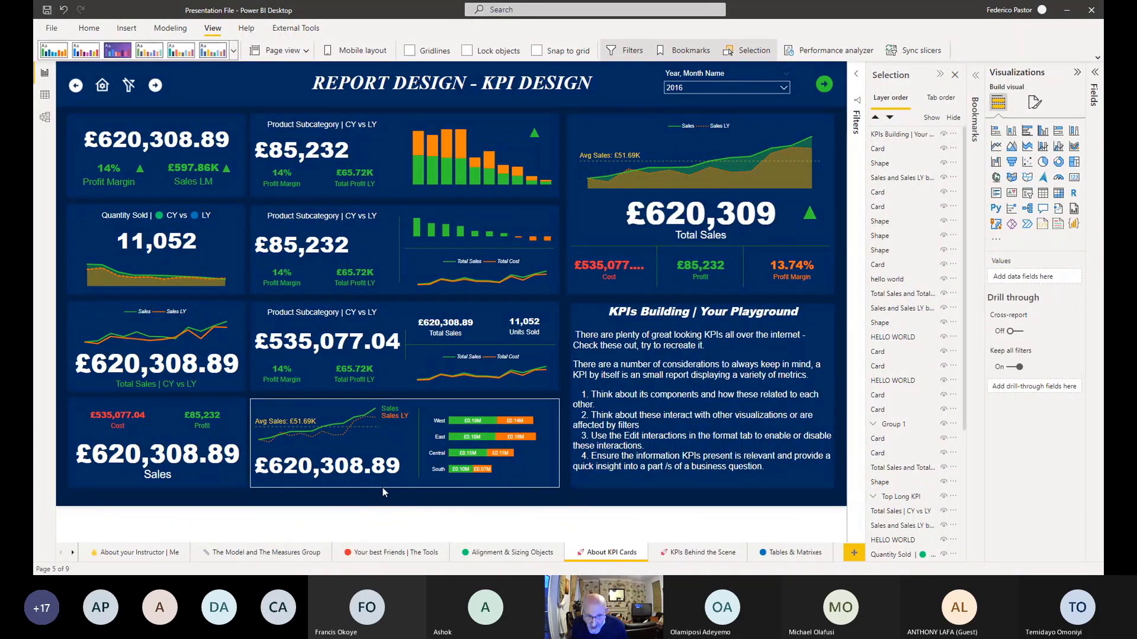
{"action": "left_click", "coordinate": [359, 498]}
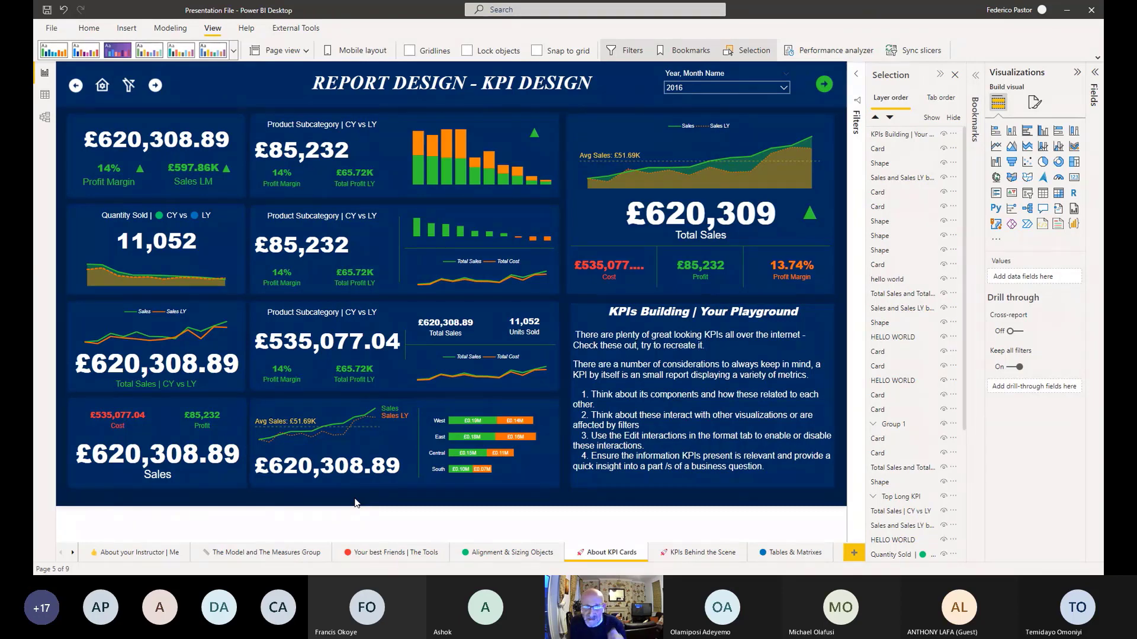
Select the first Total Sales KPI group and inspect the Phones column's details in the upper Product Subcategory chart
{"action": "left_click", "coordinate": [172, 116]}
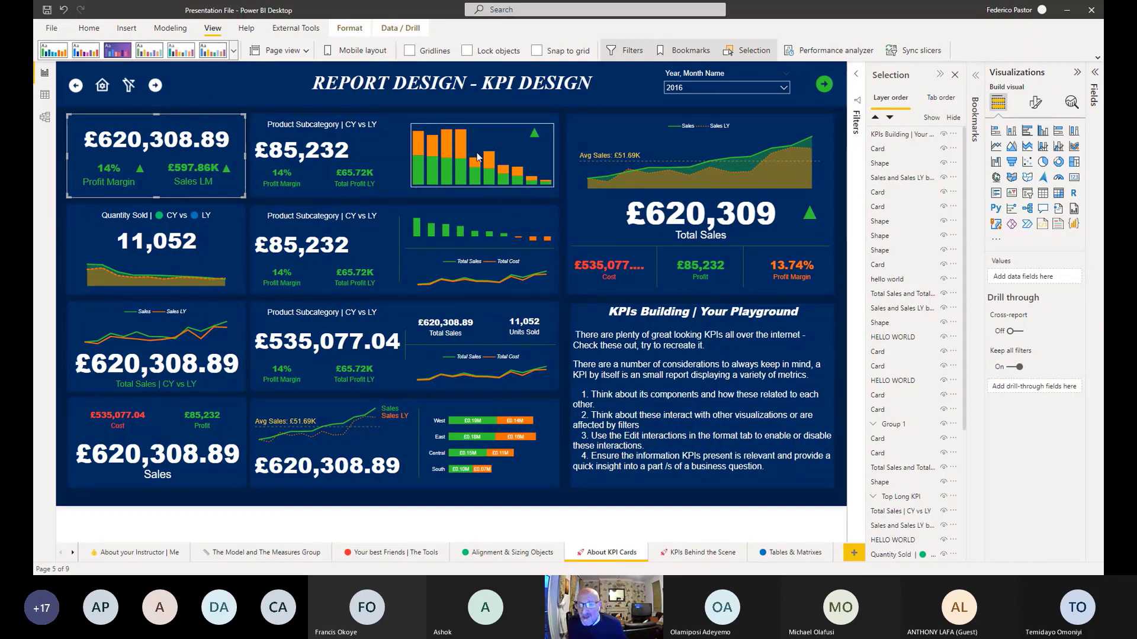
{"action": "left_click", "coordinate": [564, 211]}
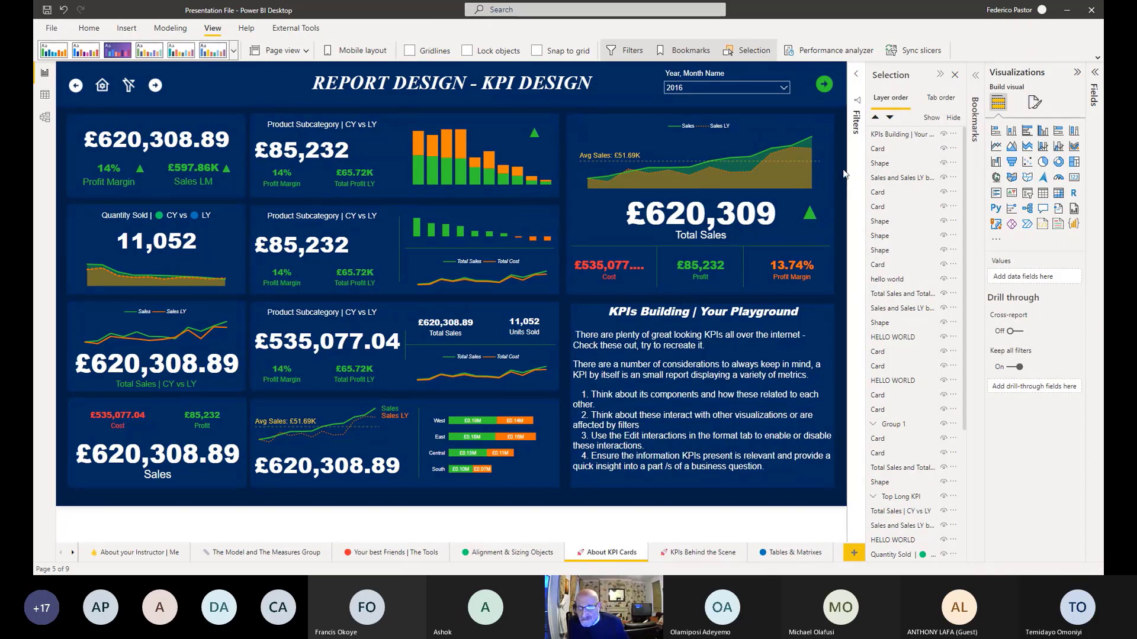
{"action": "left_click", "coordinate": [233, 121]}
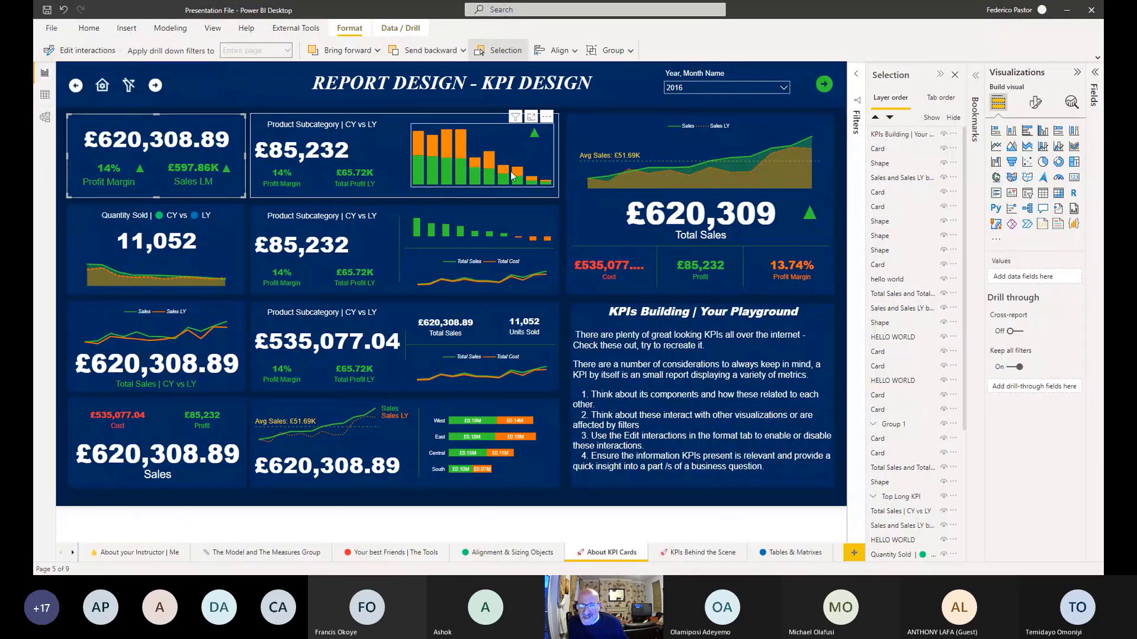
{"action": "mouse_move", "coordinate": [513, 166]}
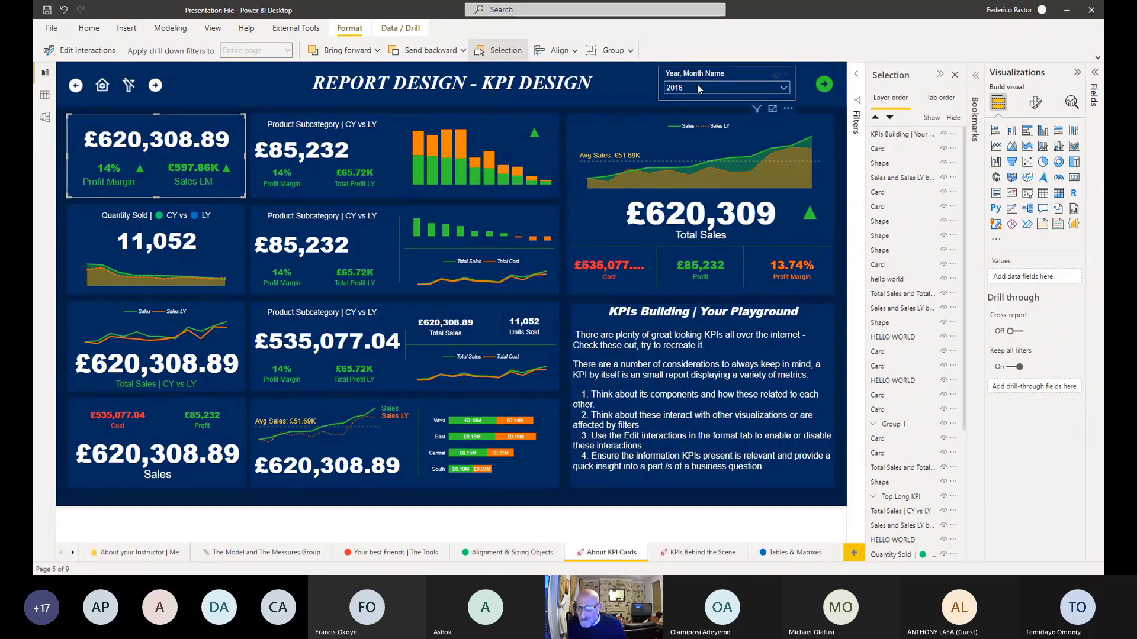
{"action": "mouse_move", "coordinate": [461, 165]}
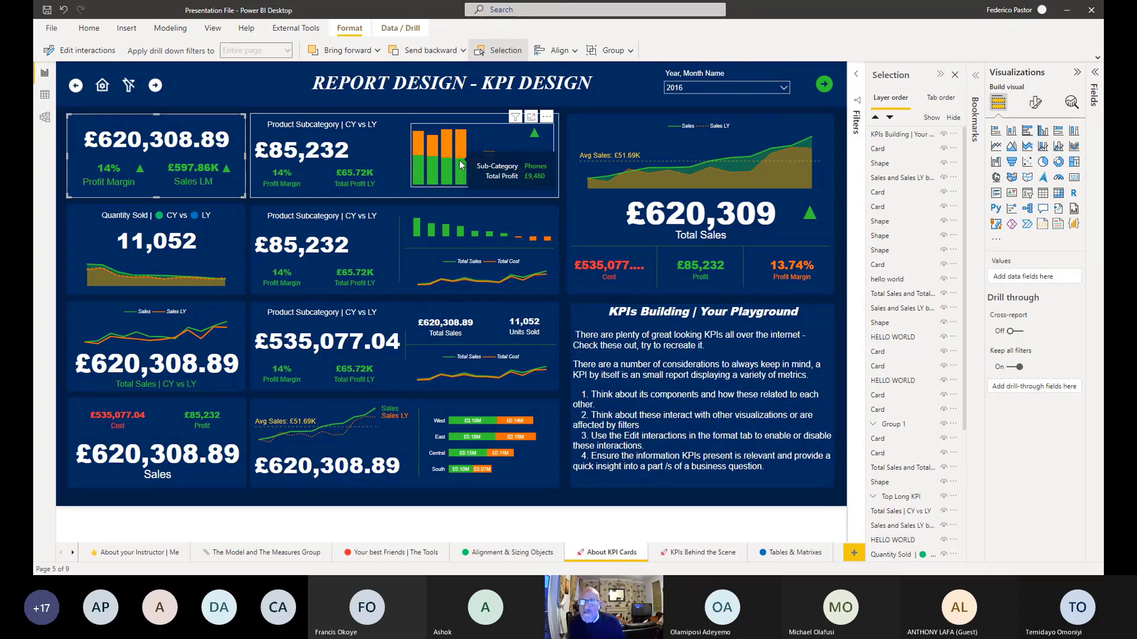
Show how the Year, Month Name slicer interacts with the page's visuals, turn interaction editing off, and clear the selection
{"action": "left_click", "coordinate": [740, 74]}
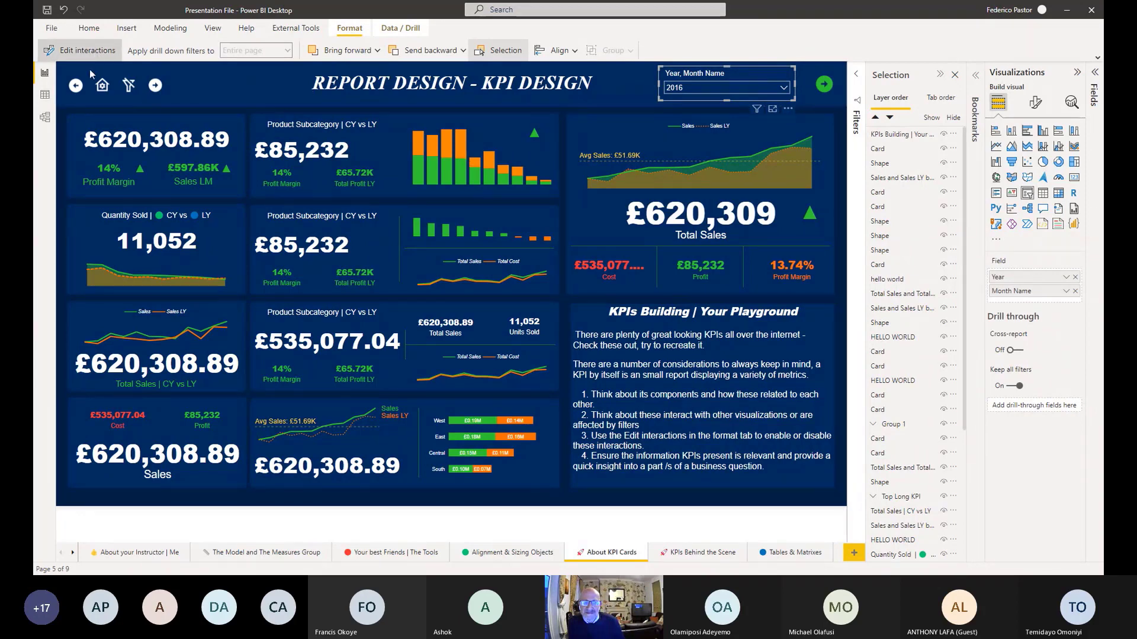
{"action": "left_click", "coordinate": [88, 52]}
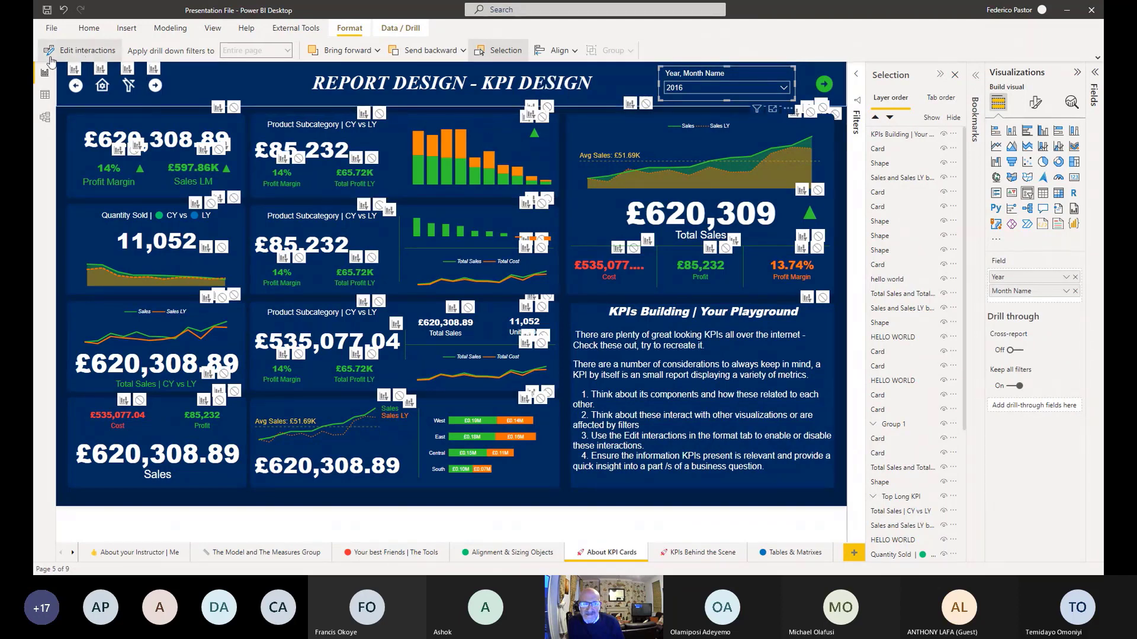
{"action": "left_click", "coordinate": [70, 53]}
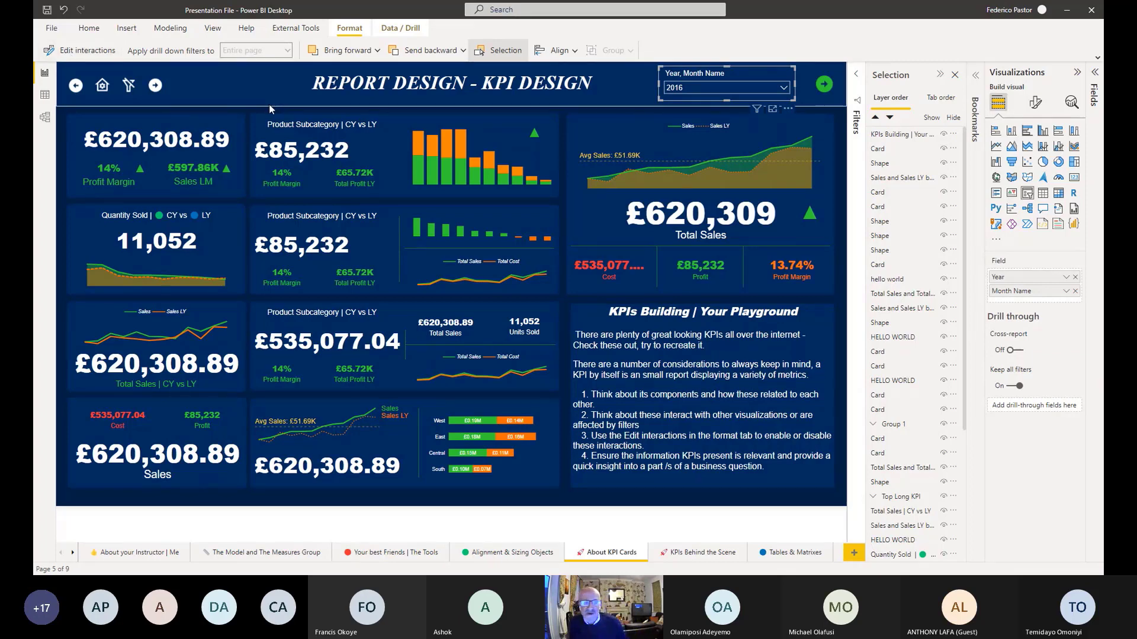
{"action": "left_click", "coordinate": [249, 107]}
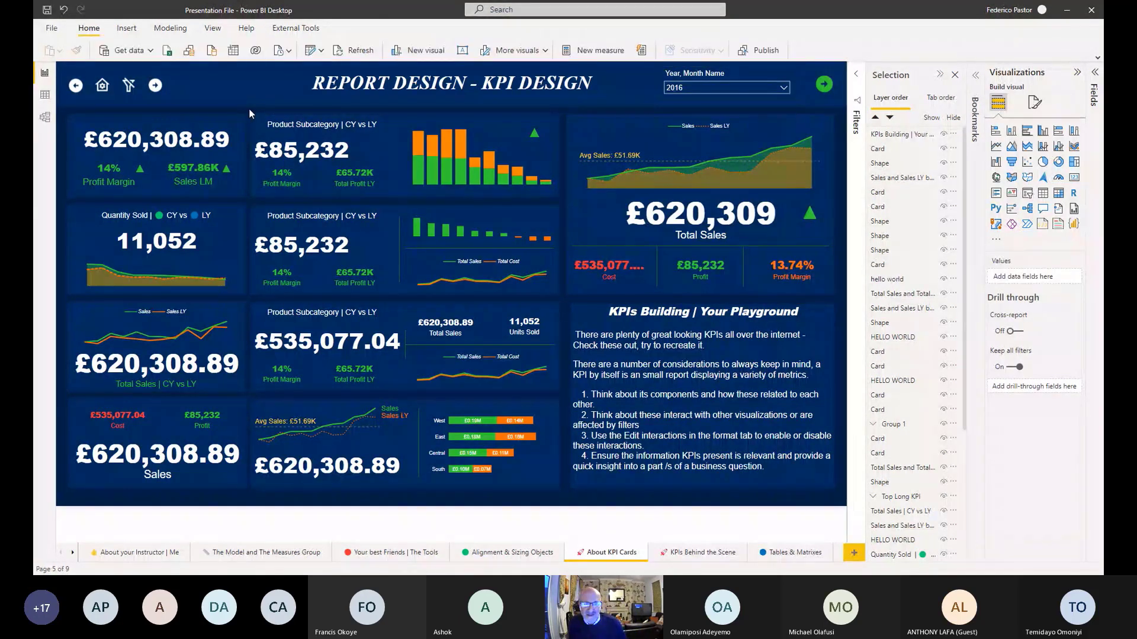
Examine the first KPI's Total Sales card, and the Sales line chart and Region bar chart in the lowest wide KPI
{"action": "left_click", "coordinate": [239, 122]}
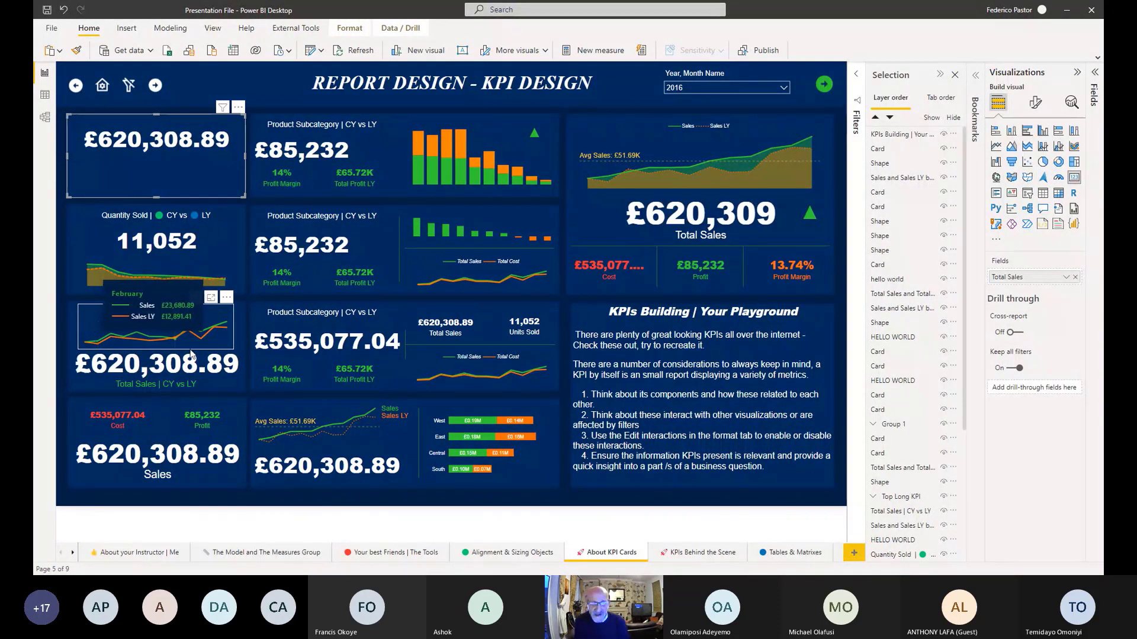
{"action": "left_click", "coordinate": [391, 444]}
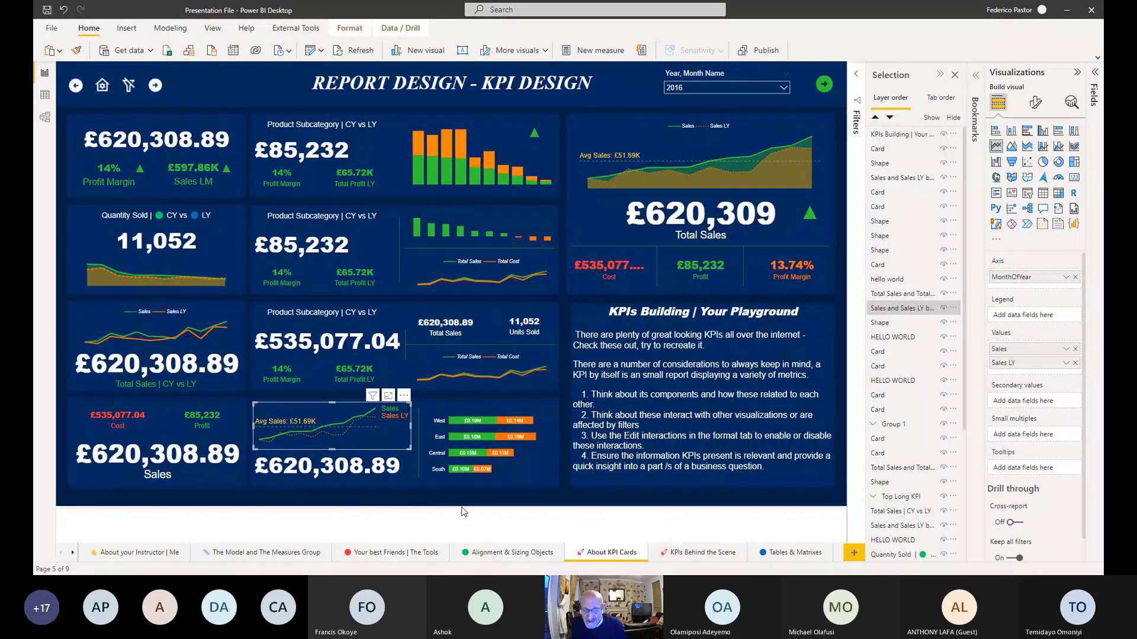
{"action": "left_click", "coordinate": [439, 478]}
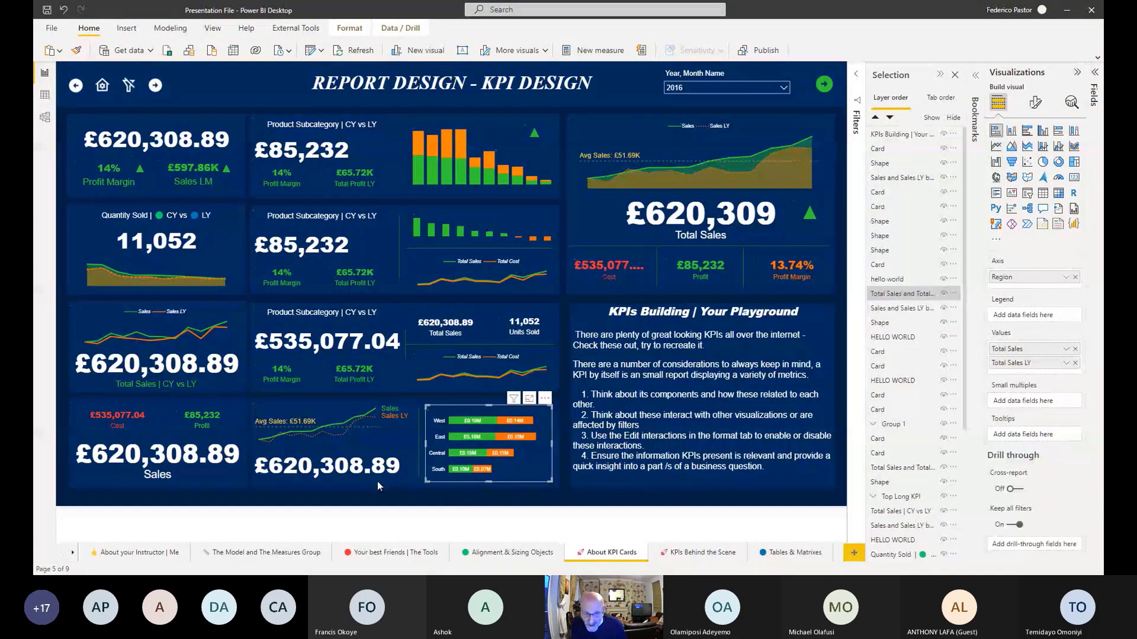
Examine the lowest wide KPI's Total Sales card, and switch to the KPIs Behind the Scene page with the Selection pane collapsed
{"action": "left_click", "coordinate": [378, 481]}
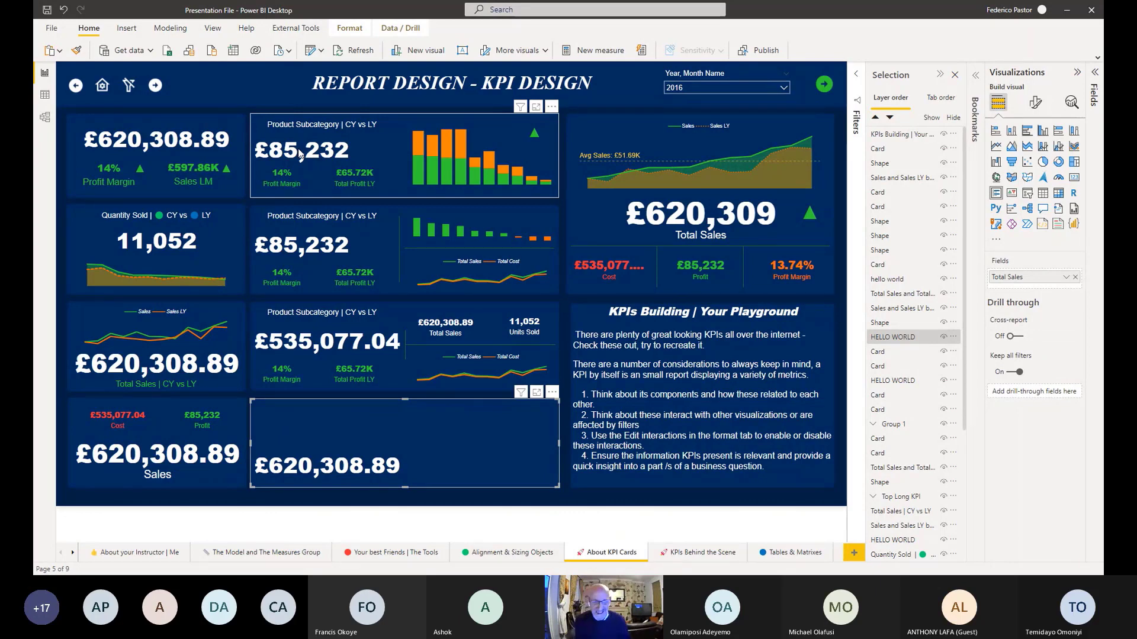
{"action": "left_click", "coordinate": [543, 504]}
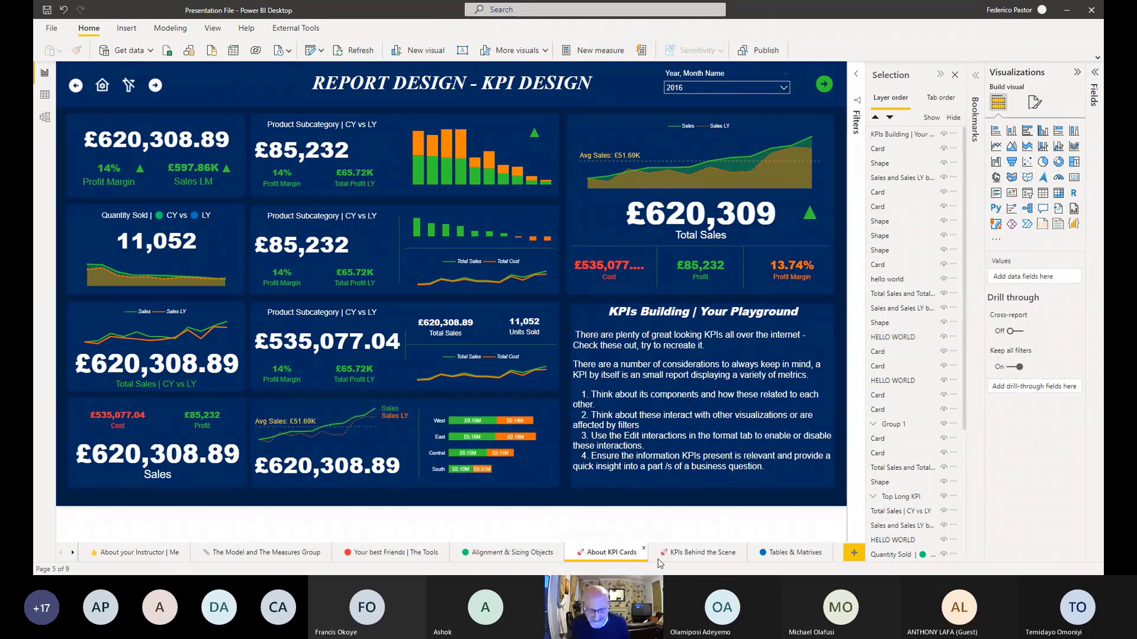
{"action": "left_click", "coordinate": [690, 553]}
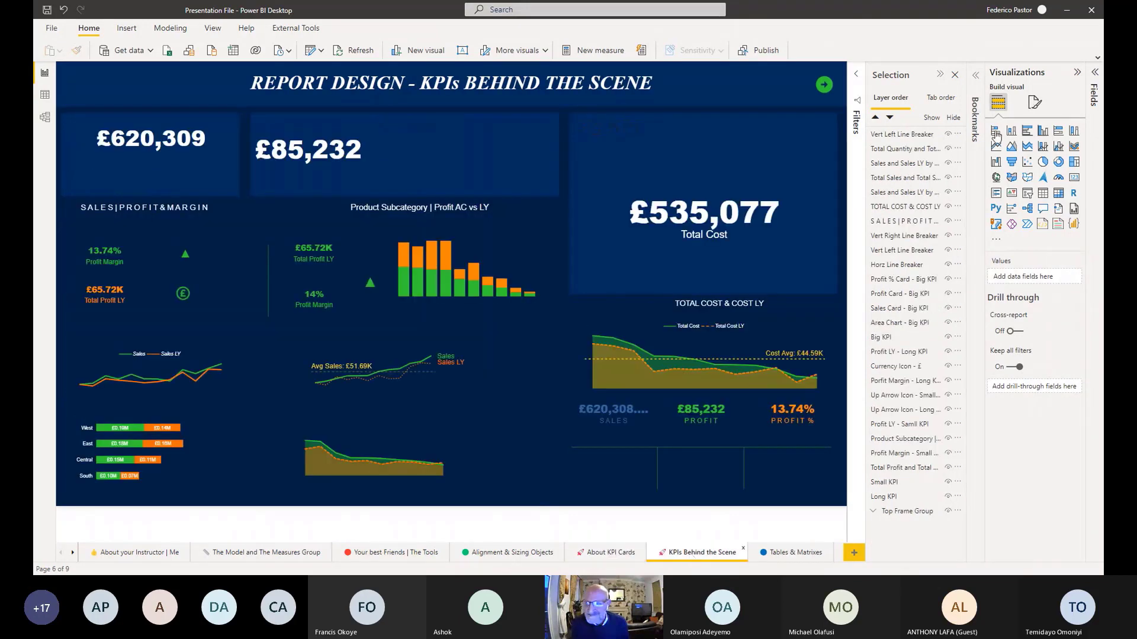
{"action": "left_click", "coordinate": [940, 74]}
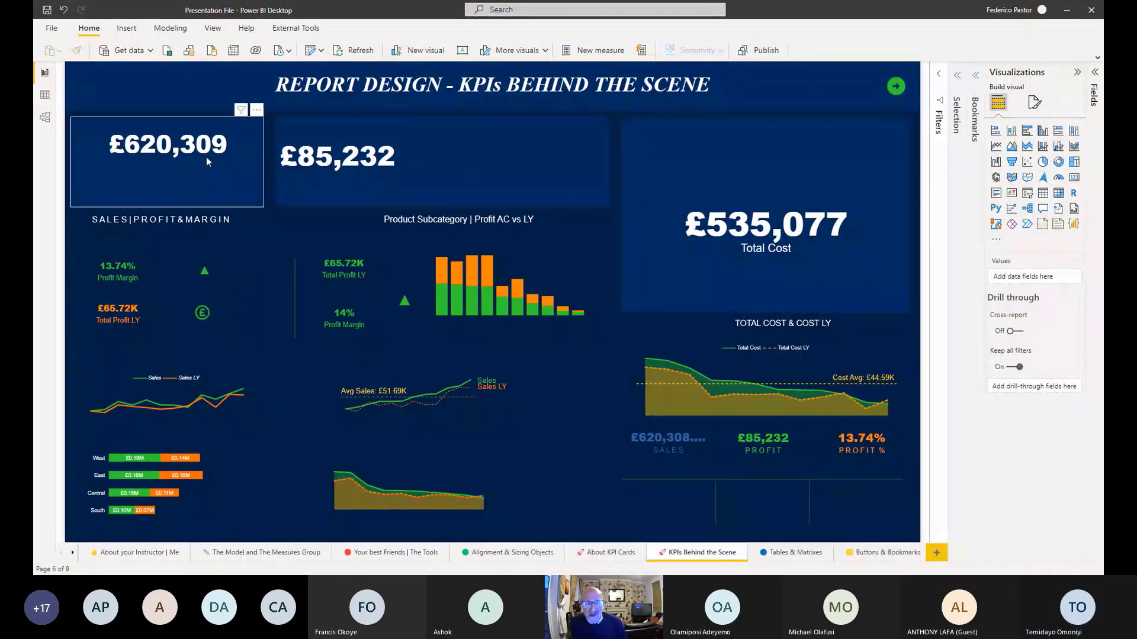
Select the small Total Sales KPI card, show the Fields pane, and examine the card's callout value, title and background effects settings
{"action": "left_click", "coordinate": [242, 184]}
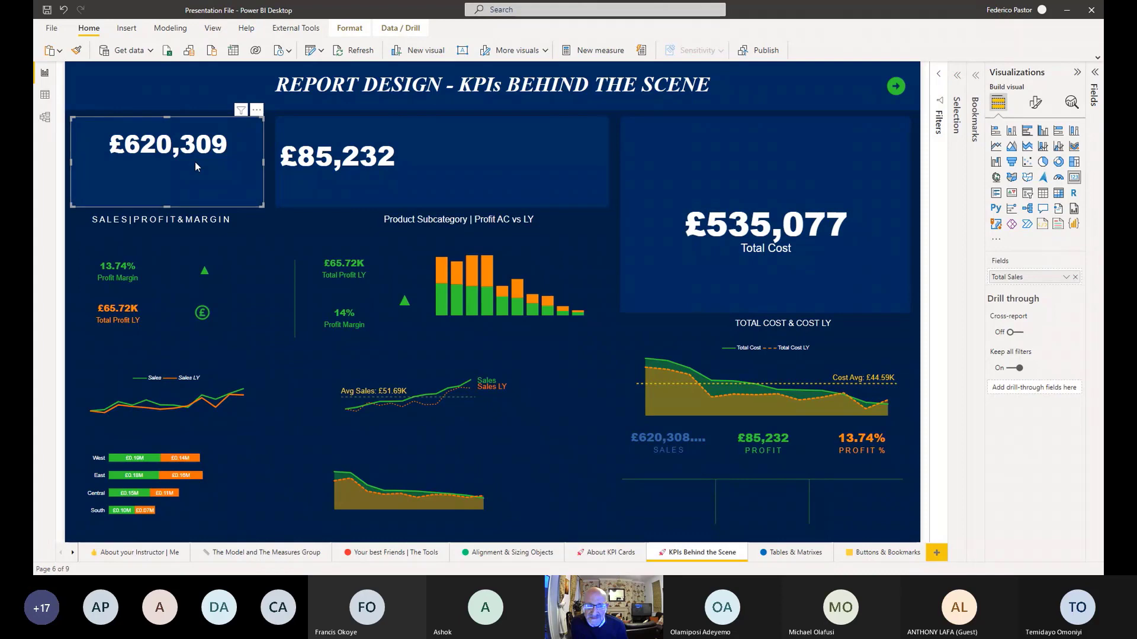
{"action": "left_click", "coordinate": [1099, 72]}
{"action": "left_click", "coordinate": [954, 103]}
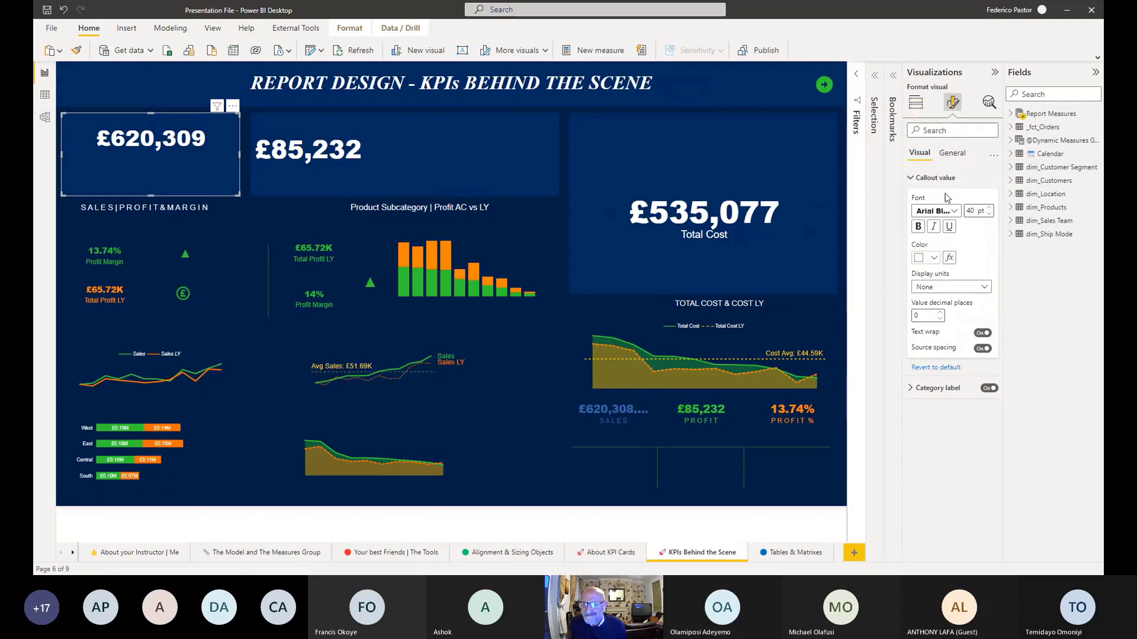
{"action": "left_click", "coordinate": [951, 153]}
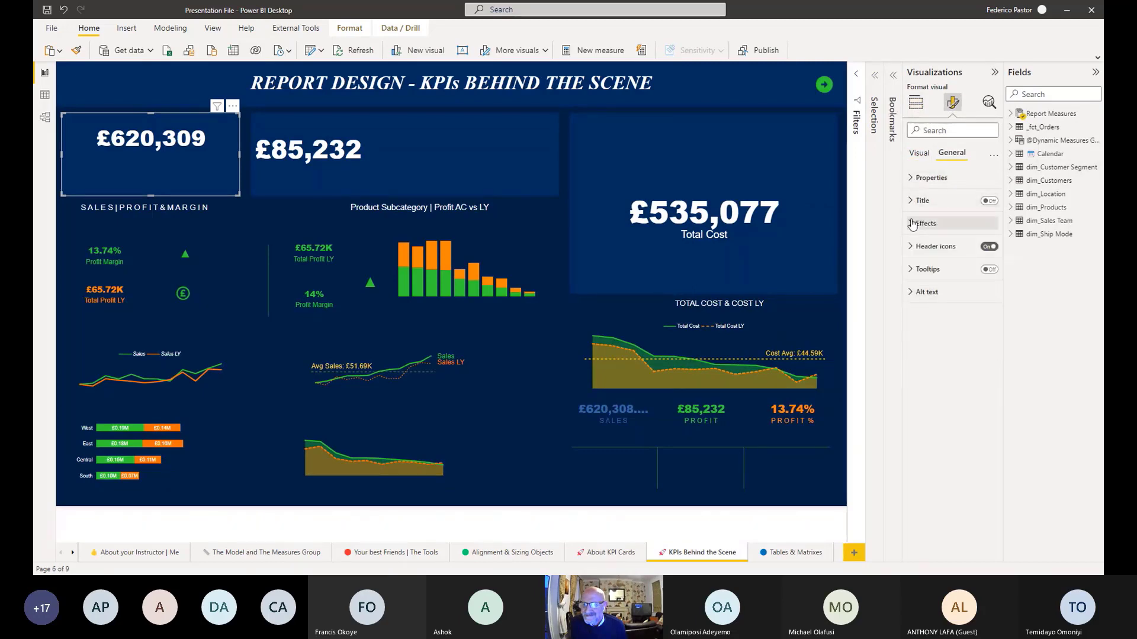
{"action": "left_click", "coordinate": [912, 200]}
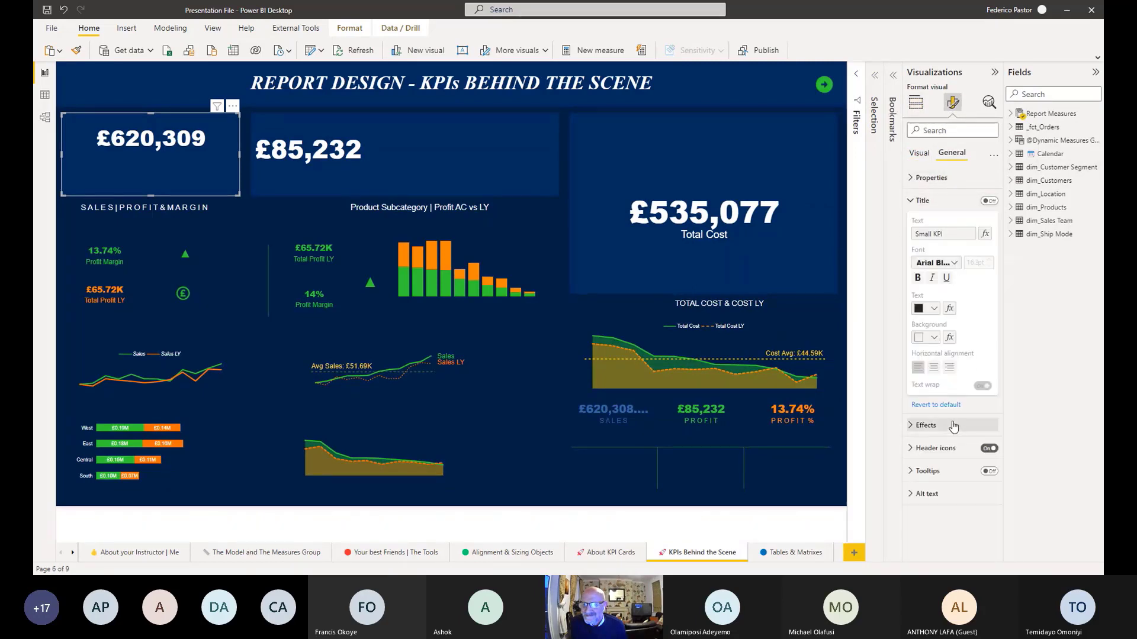
{"action": "left_click", "coordinate": [912, 201]}
{"action": "left_click", "coordinate": [910, 224]}
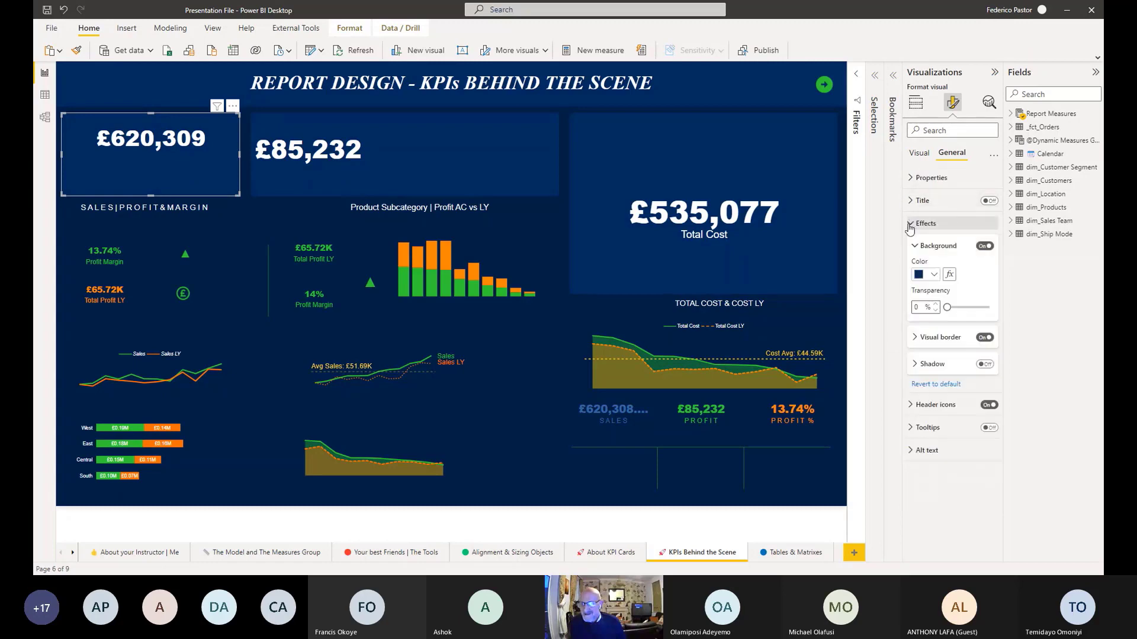
{"action": "left_click", "coordinate": [910, 224]}
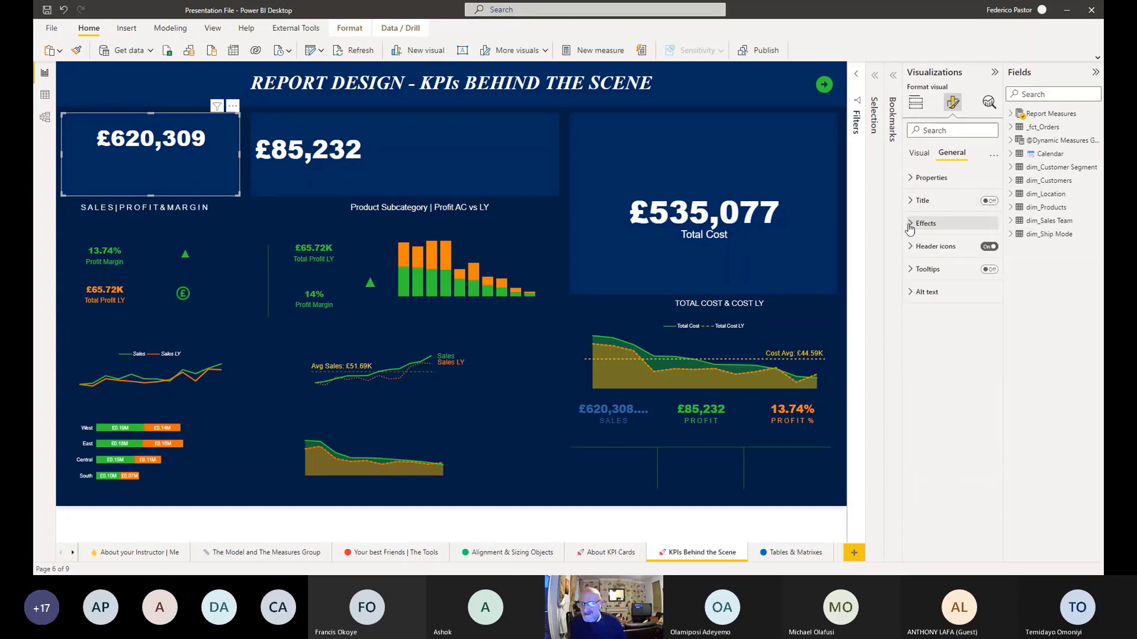
Compare the small Total Sales card's visual settings with its general title and effects settings once more
{"action": "left_click", "coordinate": [919, 153]}
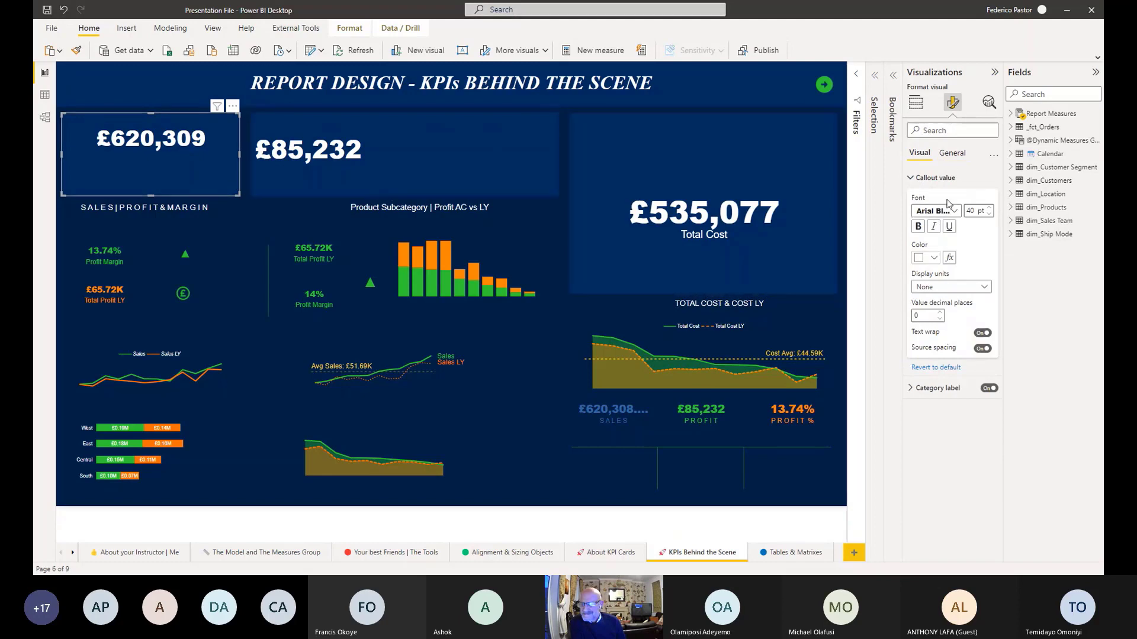
{"action": "left_click", "coordinate": [951, 152]}
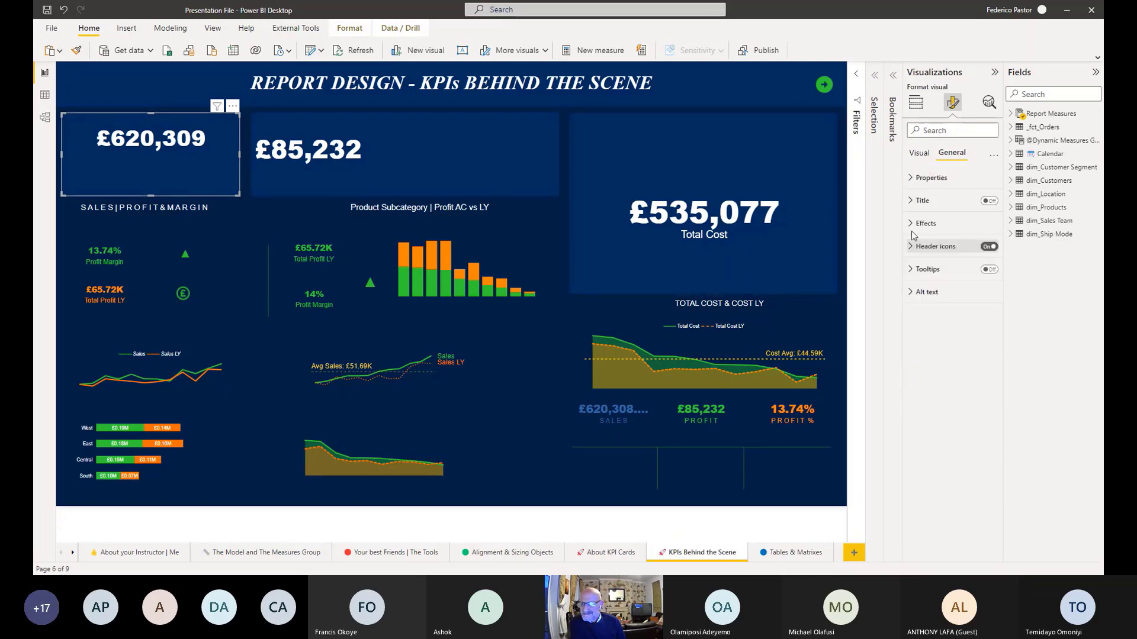
{"action": "left_click", "coordinate": [912, 201]}
{"action": "left_click", "coordinate": [911, 201]}
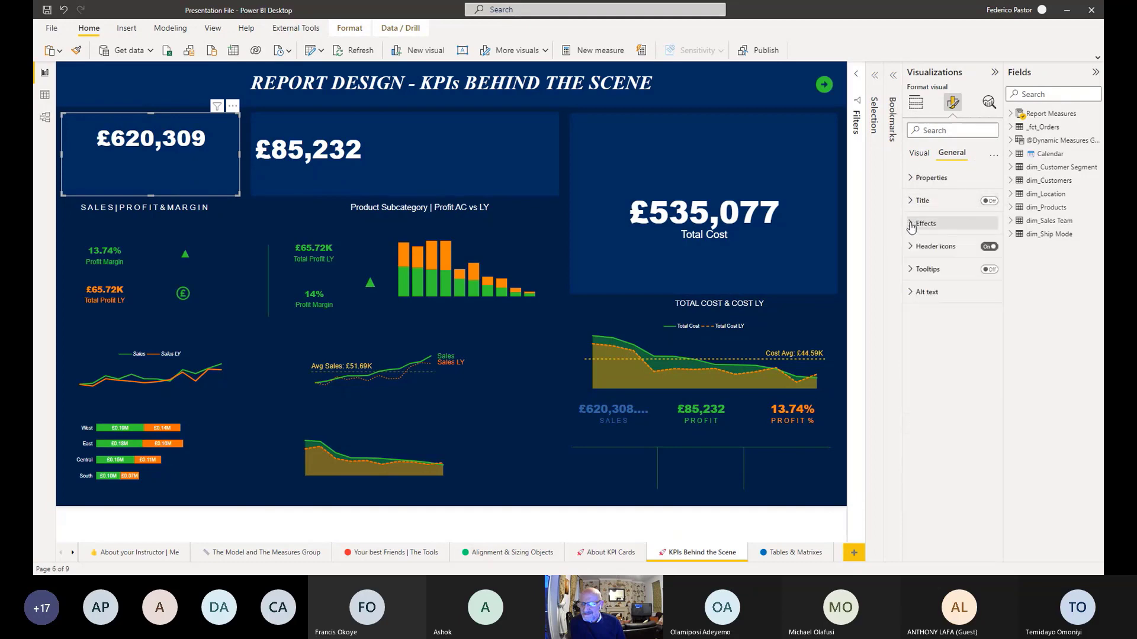
{"action": "left_click", "coordinate": [912, 224]}
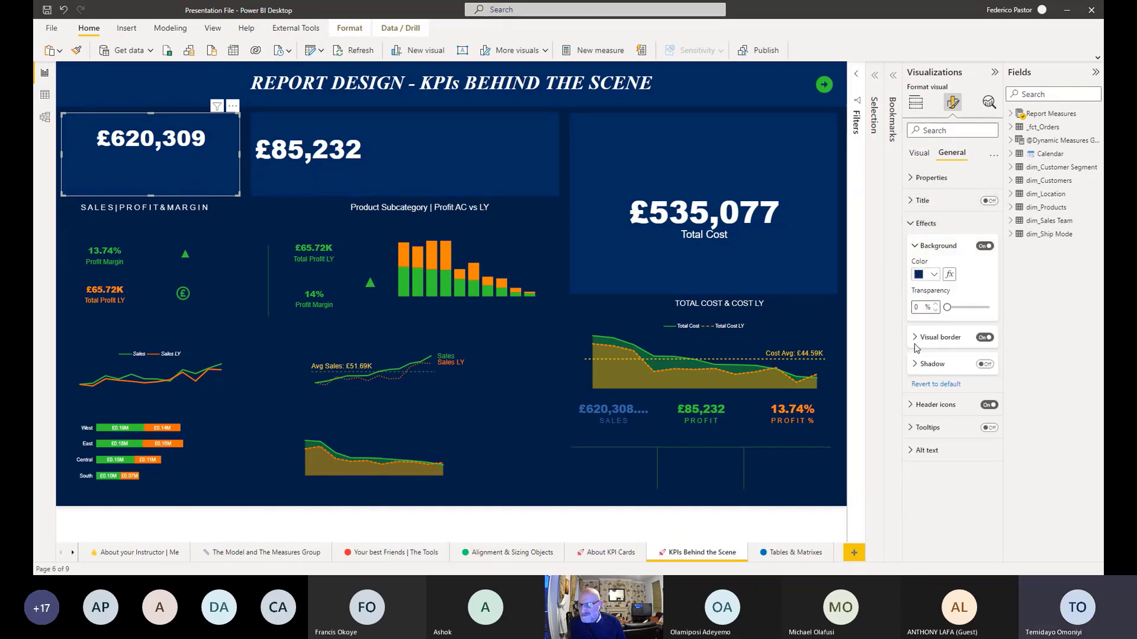
{"action": "left_click", "coordinate": [912, 225]}
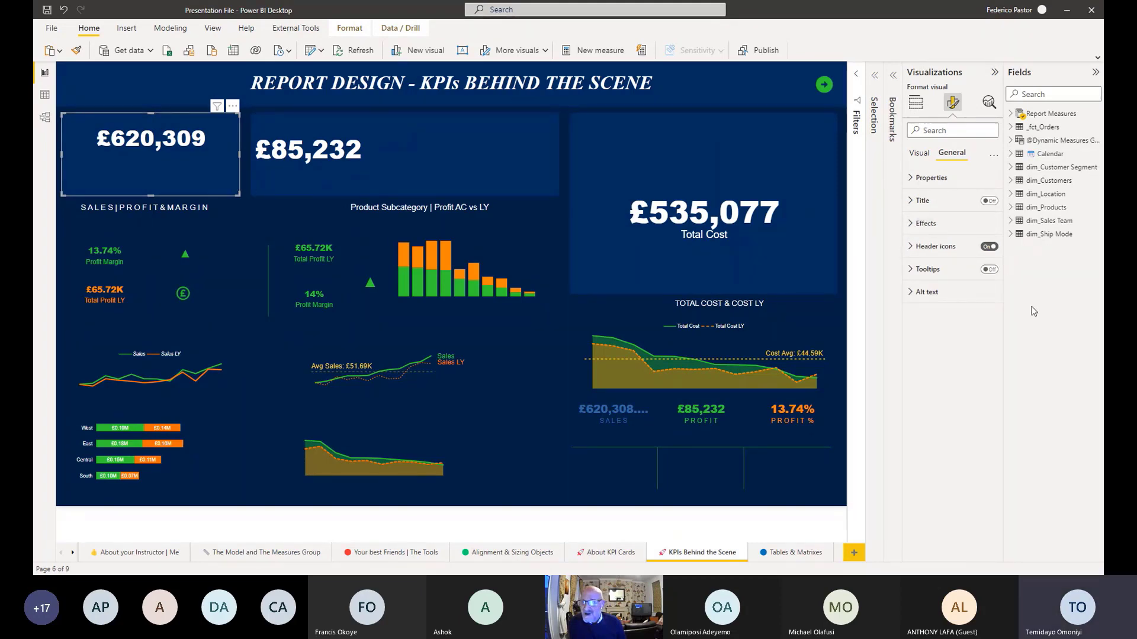
Set the callout value font size of the small Total Sales card to 41 pt
{"action": "left_click", "coordinate": [919, 152]}
{"action": "left_click", "coordinate": [929, 177]}
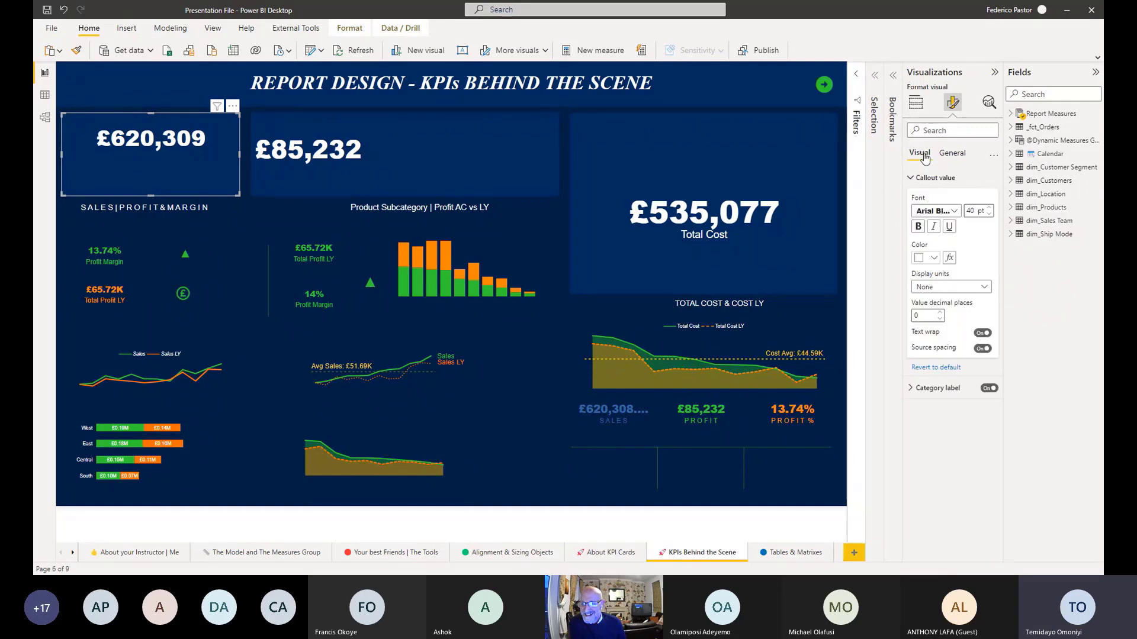
{"action": "left_click", "coordinate": [989, 209]}
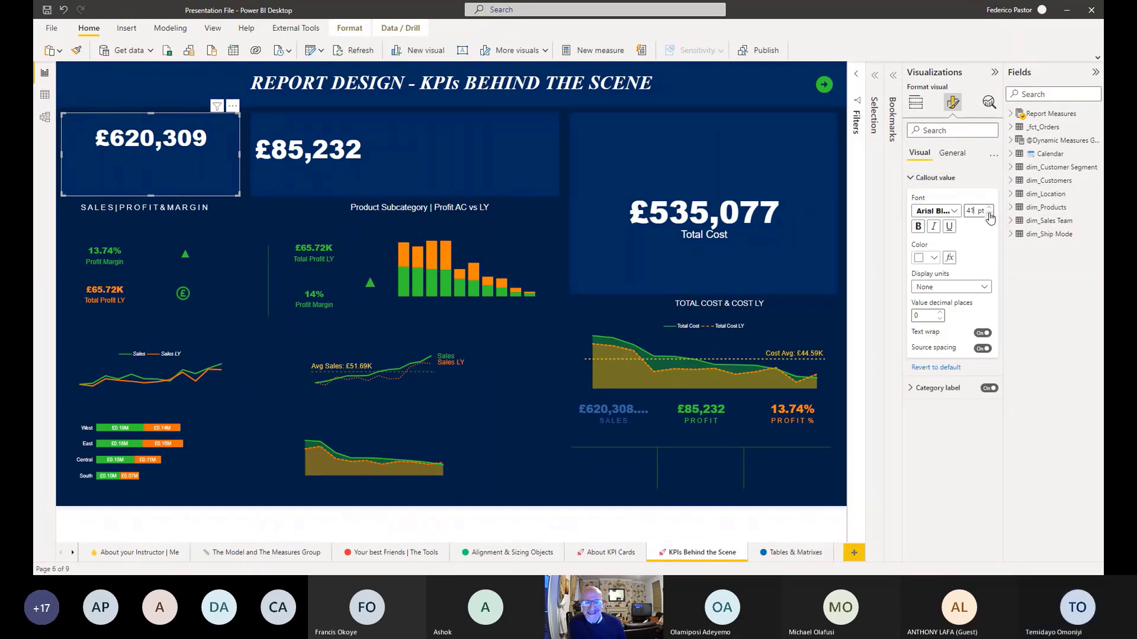
{"action": "left_click", "coordinate": [989, 216]}
{"action": "left_click", "coordinate": [989, 215]}
{"action": "left_click", "coordinate": [990, 210]}
{"action": "left_click", "coordinate": [989, 210]}
{"action": "left_click", "coordinate": [990, 209]}
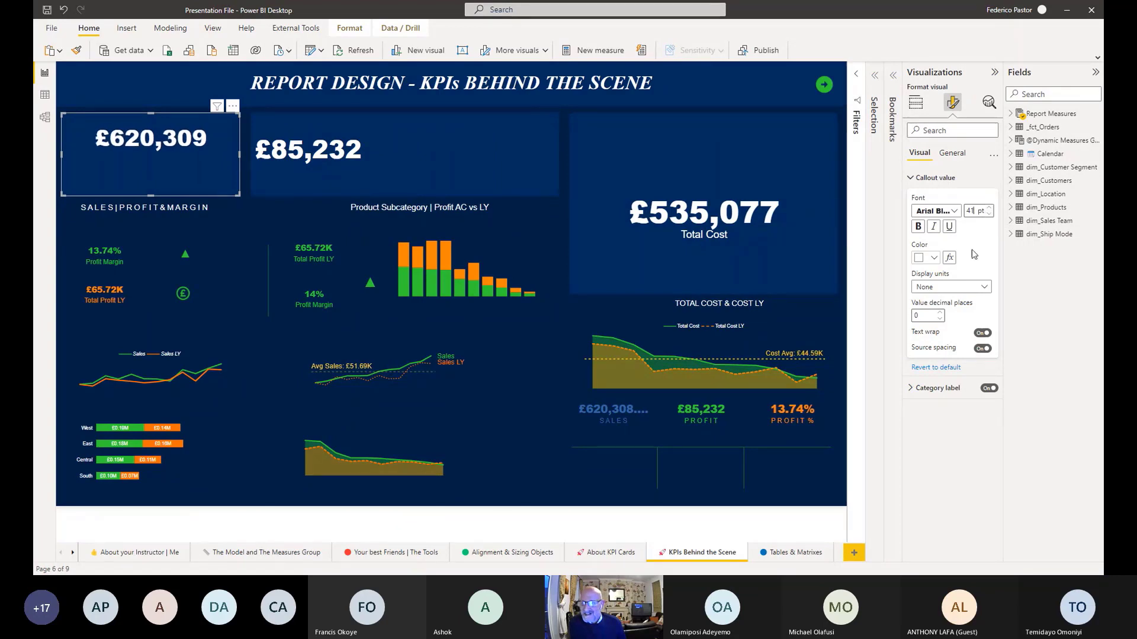
{"action": "left_click", "coordinate": [914, 180]}
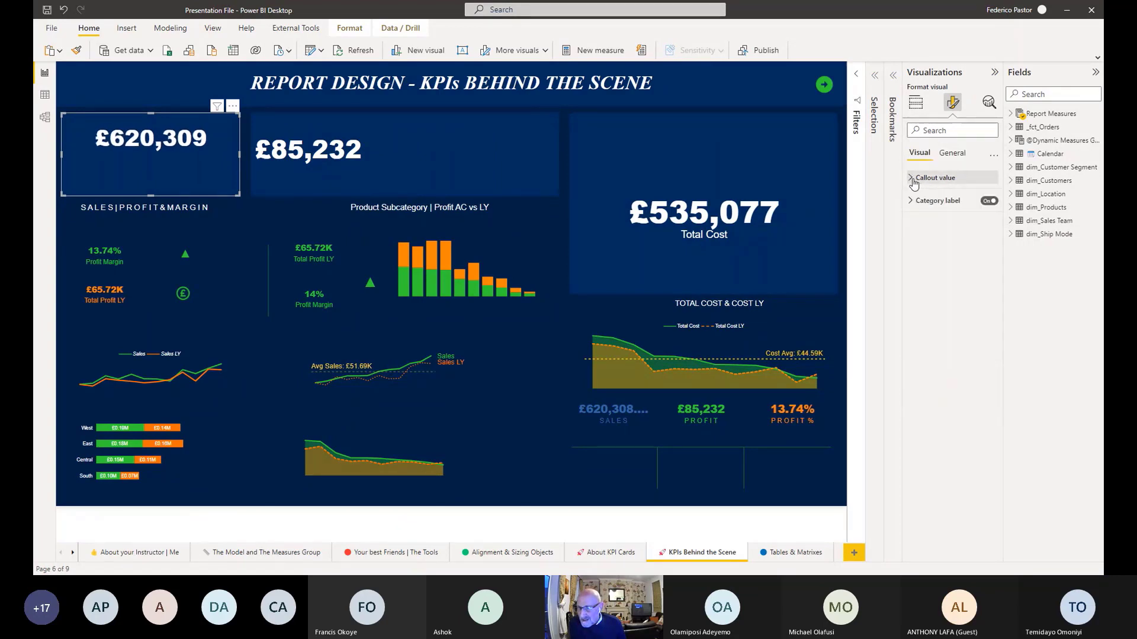
Try category label font sizes of 20 and 50 pt on the small Total Sales card, and restore the size to 60 pt
{"action": "left_click", "coordinate": [911, 201]}
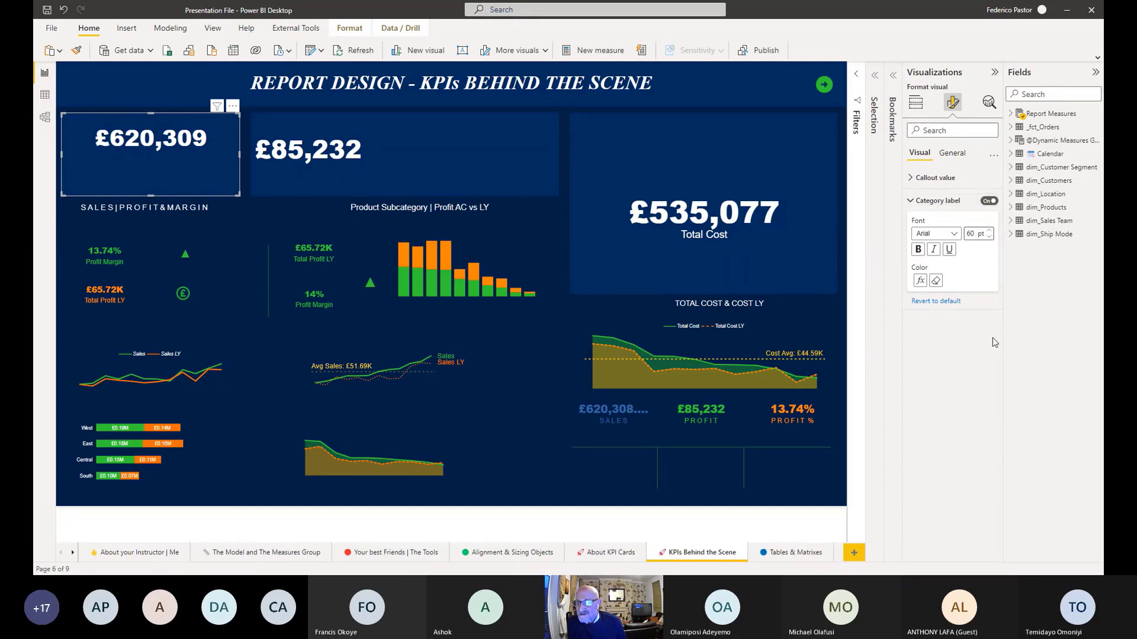
{"action": "left_click", "coordinate": [987, 238]}
{"action": "left_click", "coordinate": [988, 238]}
{"action": "left_click", "coordinate": [987, 237]}
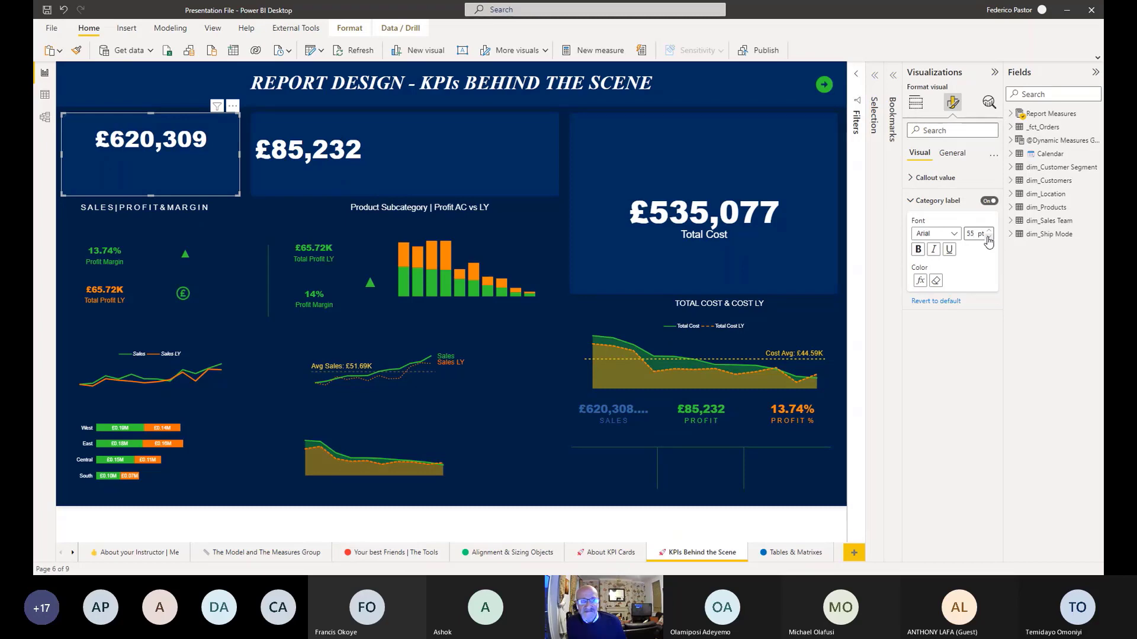
{"action": "left_click", "coordinate": [977, 236]}
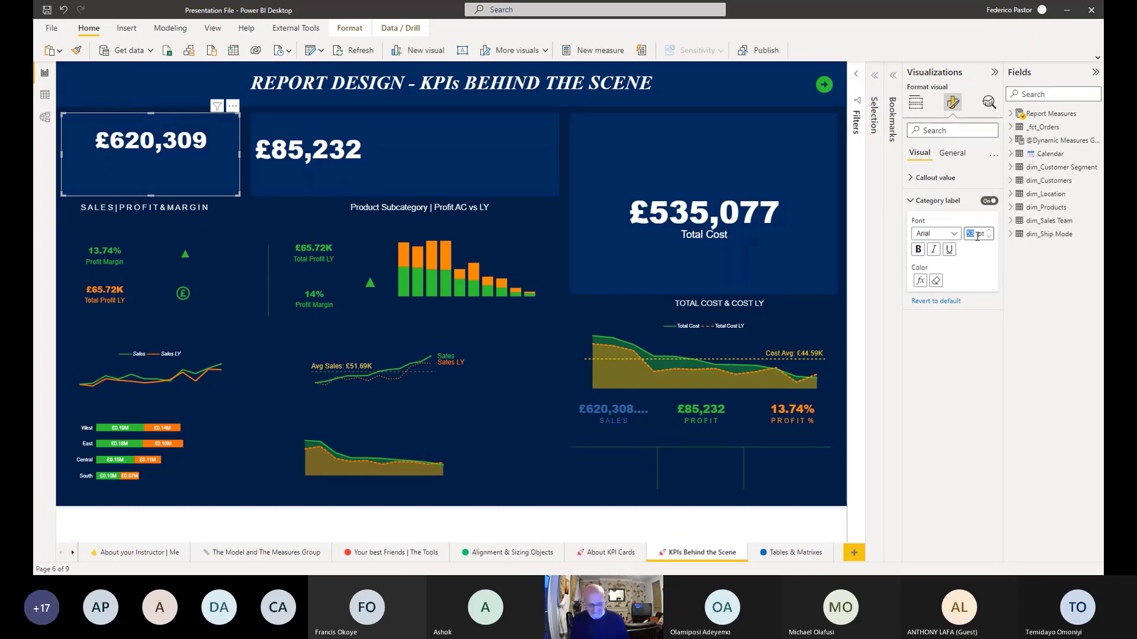
{"action": "type", "text": "20"}
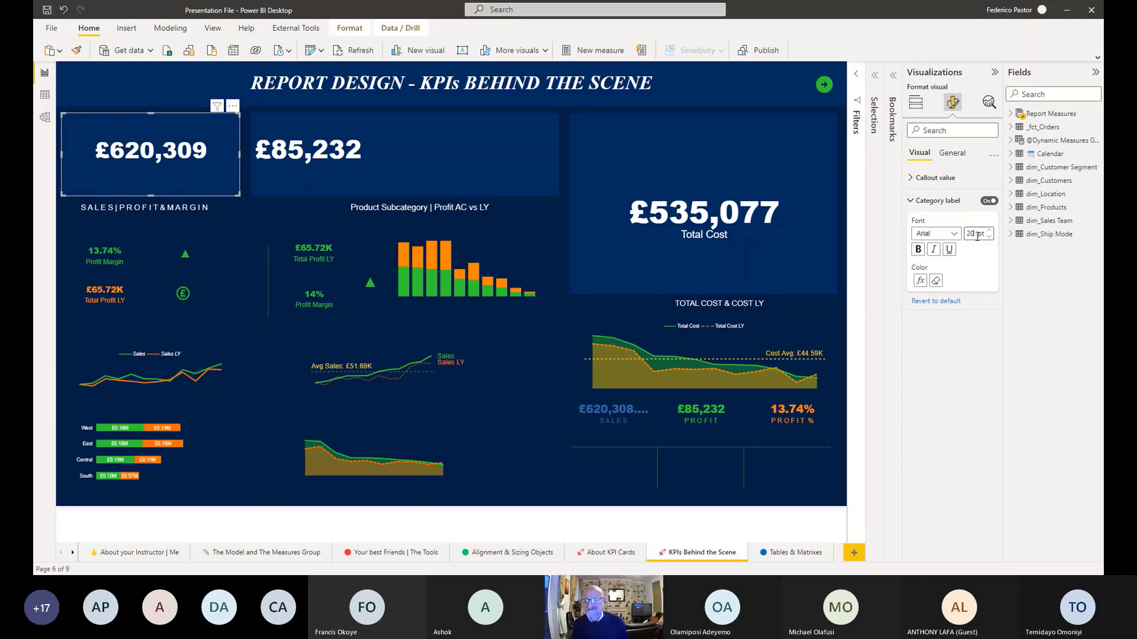
{"action": "type", "text": "50"}
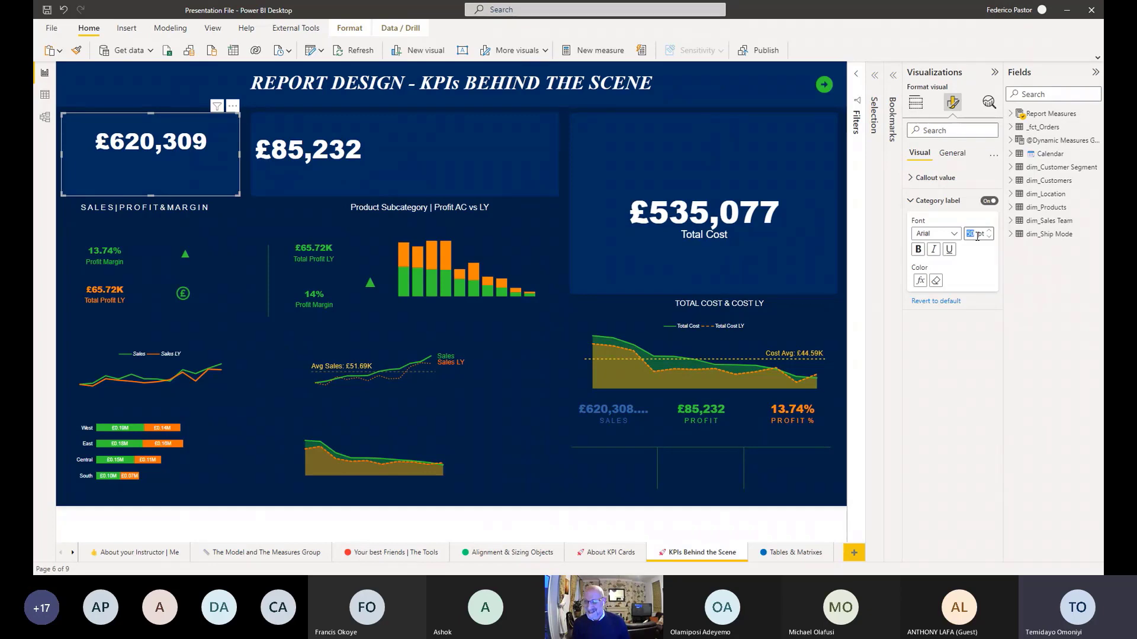
{"action": "type", "text": "60"}
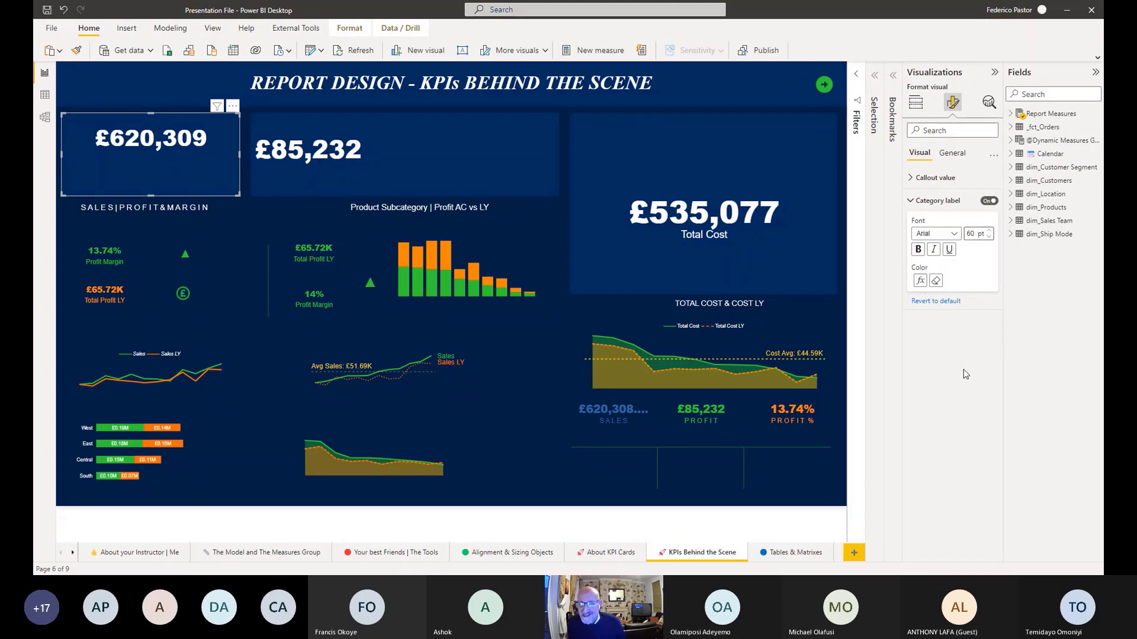
Check the category label's conditional color rule without changing it, and open the Transparent White measure from the Unichar & Colour folder
{"action": "left_click", "coordinate": [919, 280]}
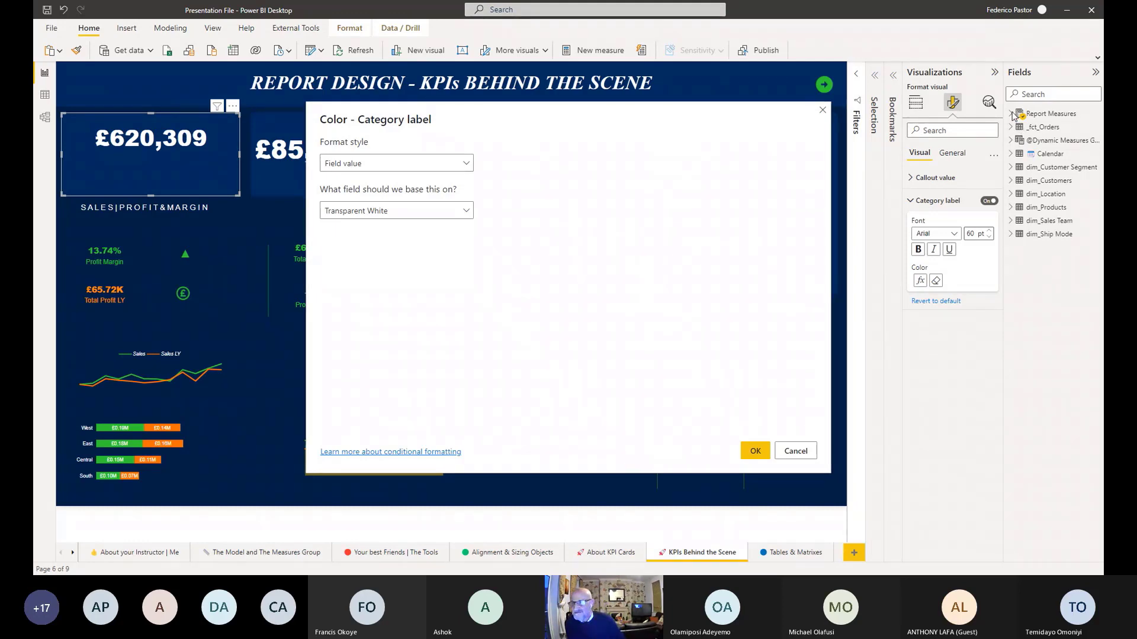
{"action": "left_click", "coordinate": [795, 451]}
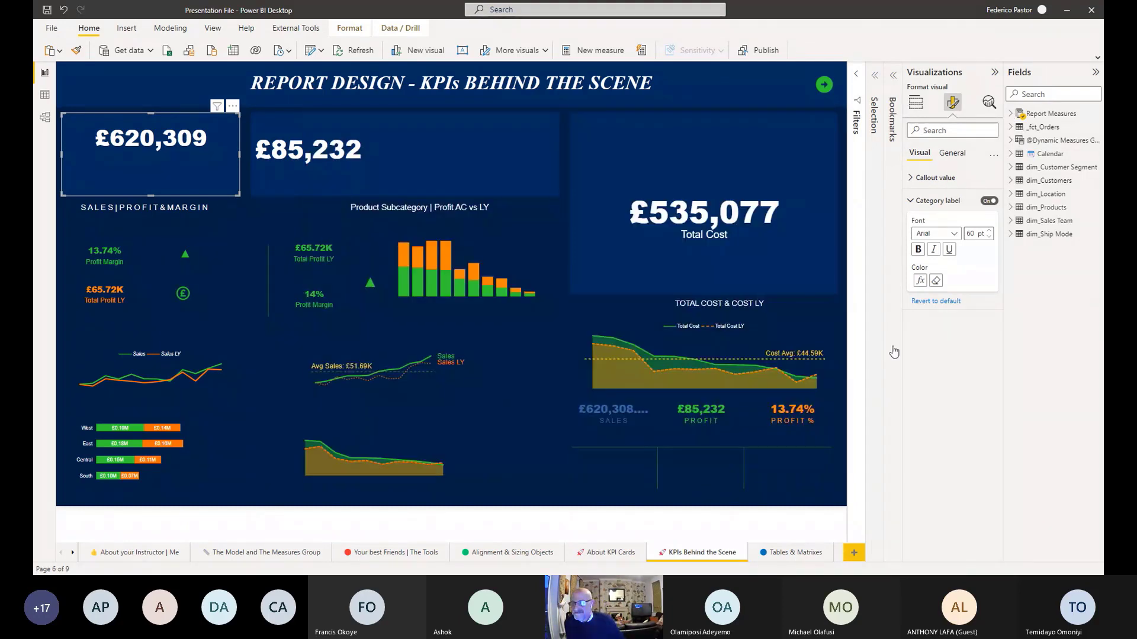
{"action": "left_click", "coordinate": [1011, 113]}
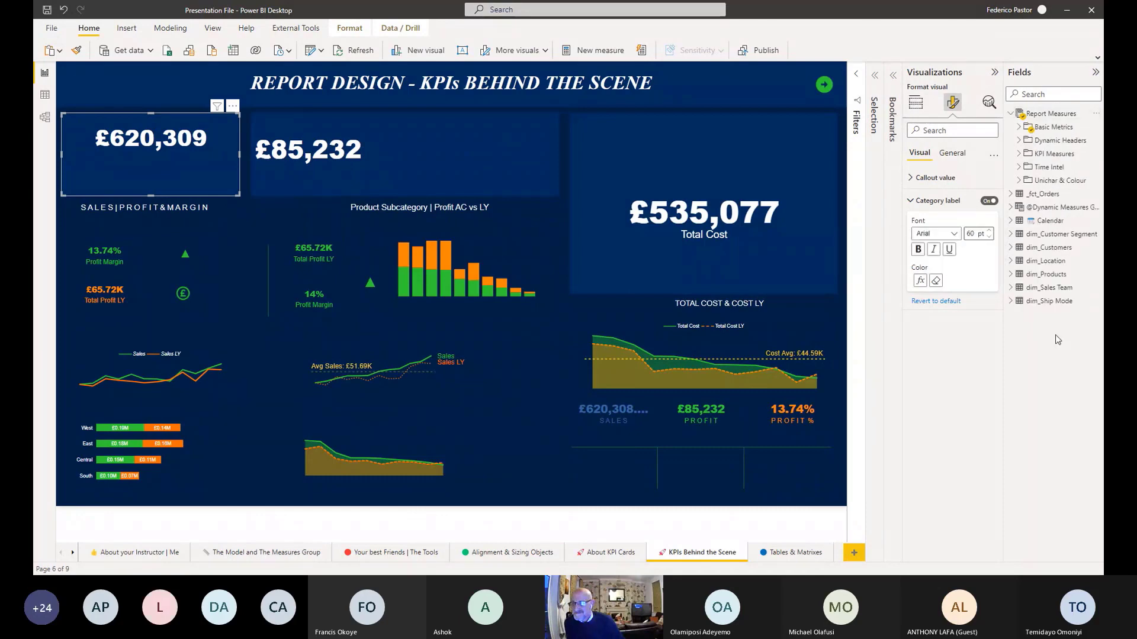
{"action": "left_click", "coordinate": [1017, 180]}
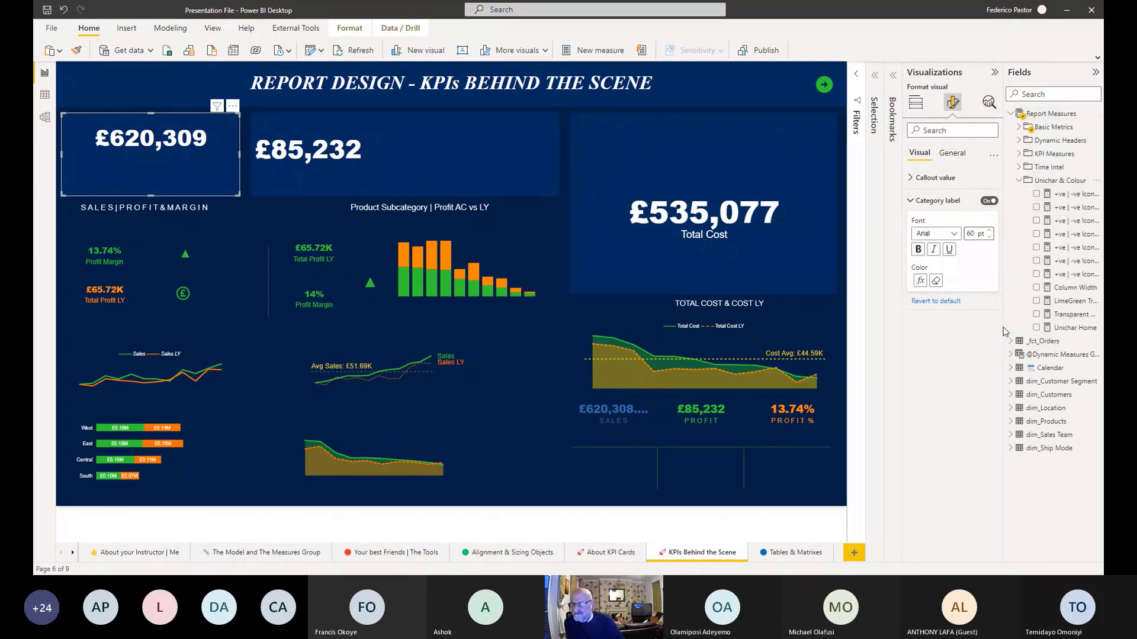
{"action": "left_click_drag", "start_coordinate": [1004, 326], "coordinate": [969, 326]}
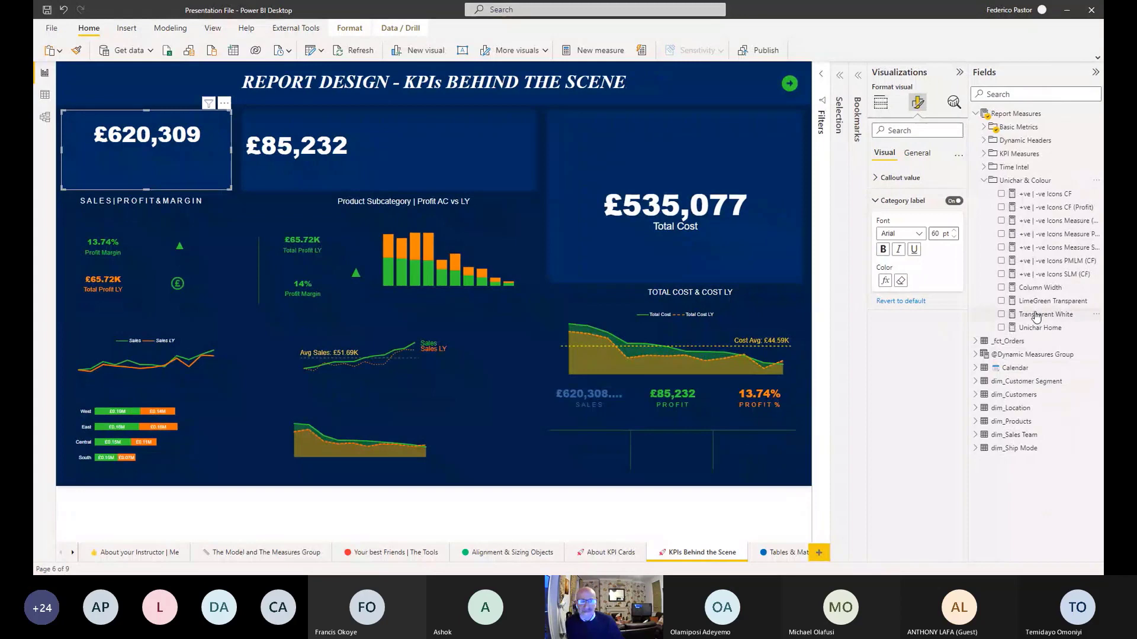
{"action": "left_click", "coordinate": [1036, 317]}
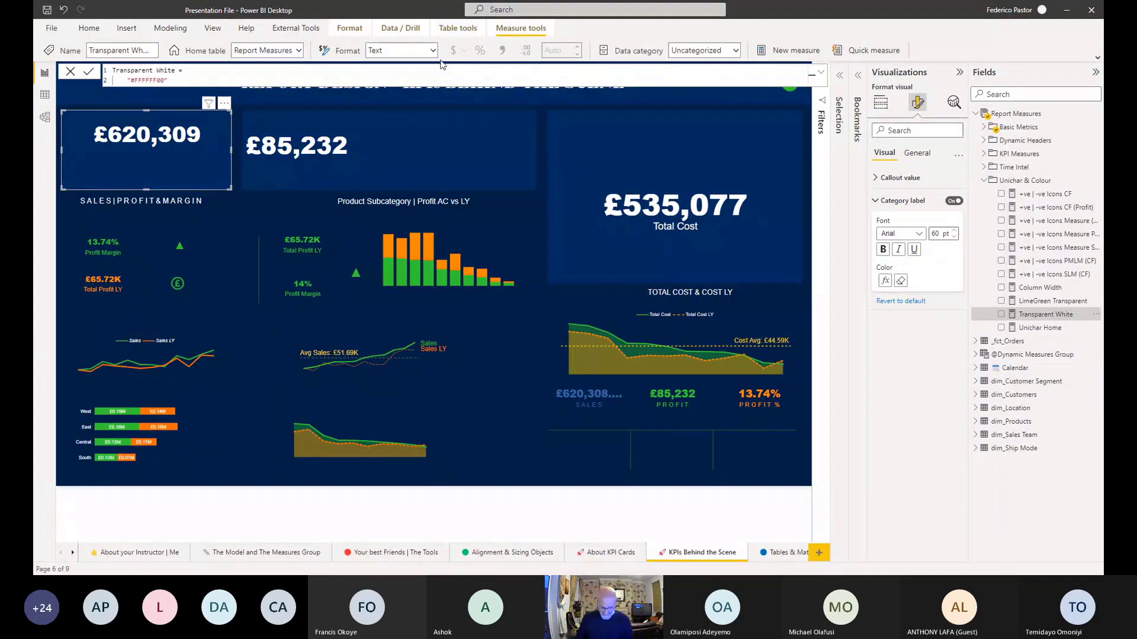
Enlarge the Transparent White measure's formula text, highlight the #FFFFFF part of its color code, and expand the formula editor
{"action": "left_click", "coordinate": [267, 74]}
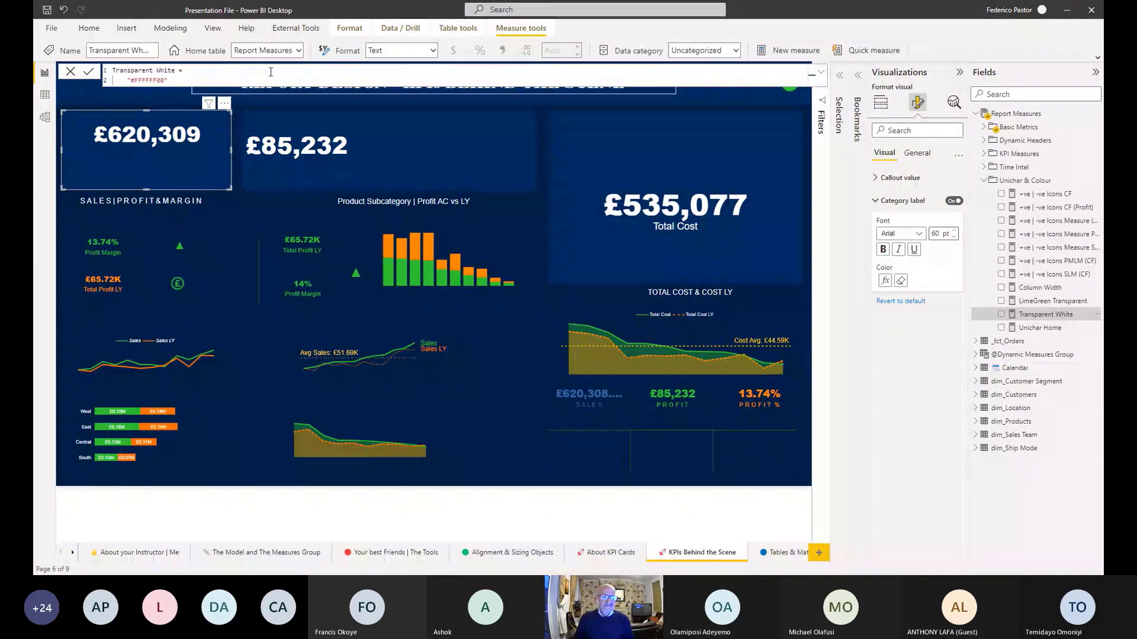
{"action": "scroll", "coordinate": [267, 74], "scroll_direction": "up", "scroll_amount": 3}
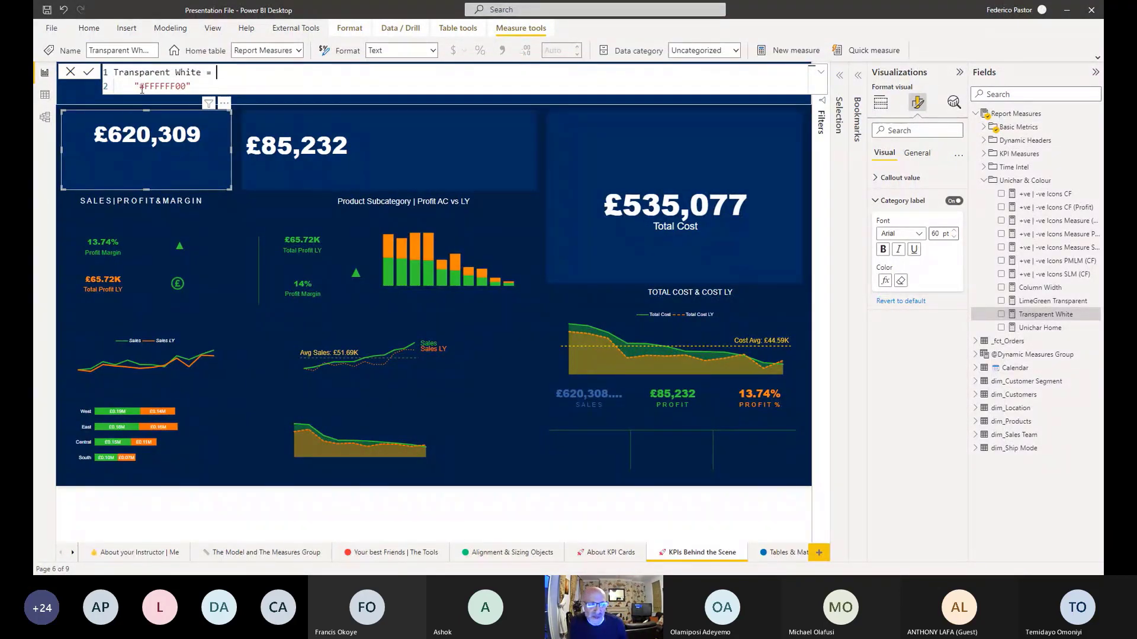
{"action": "left_click", "coordinate": [175, 86]}
{"action": "left_click_drag", "start_coordinate": [176, 87], "coordinate": [139, 87]}
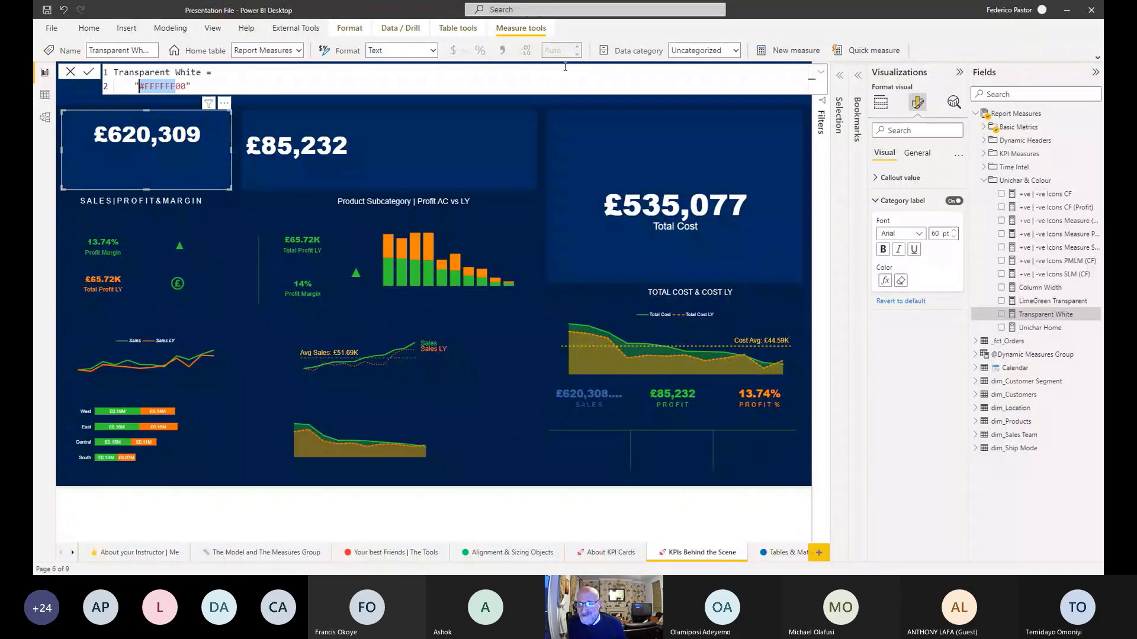
{"action": "left_click", "coordinate": [821, 73]}
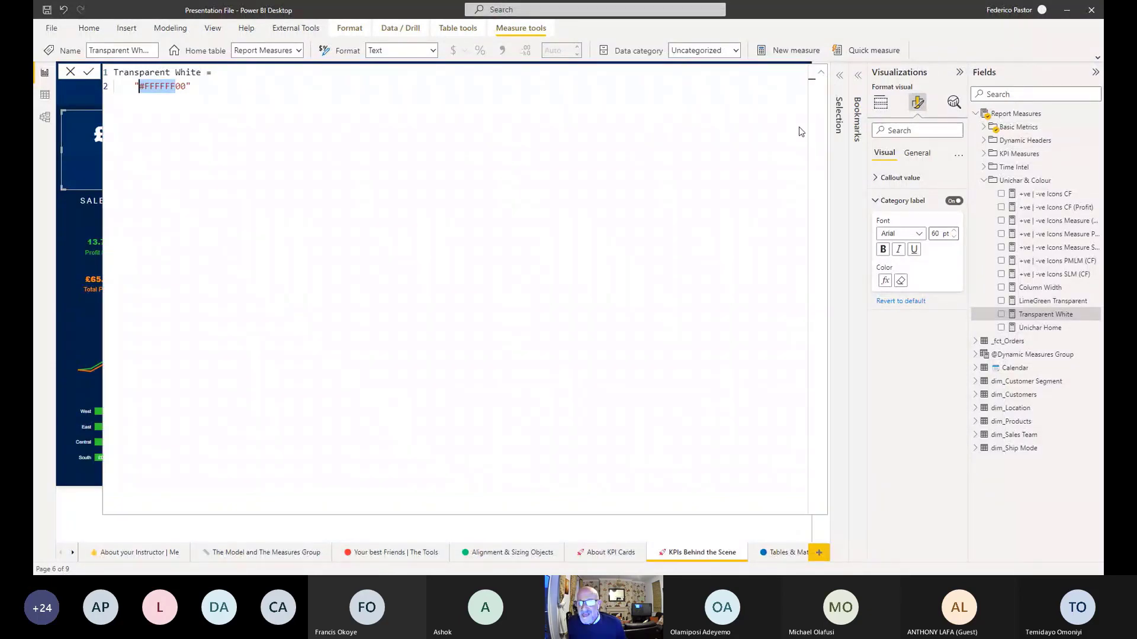
Collapse the formula editor and set the Total Sales card's category label color by field value to the Transparent White measure
{"action": "left_click", "coordinate": [821, 72]}
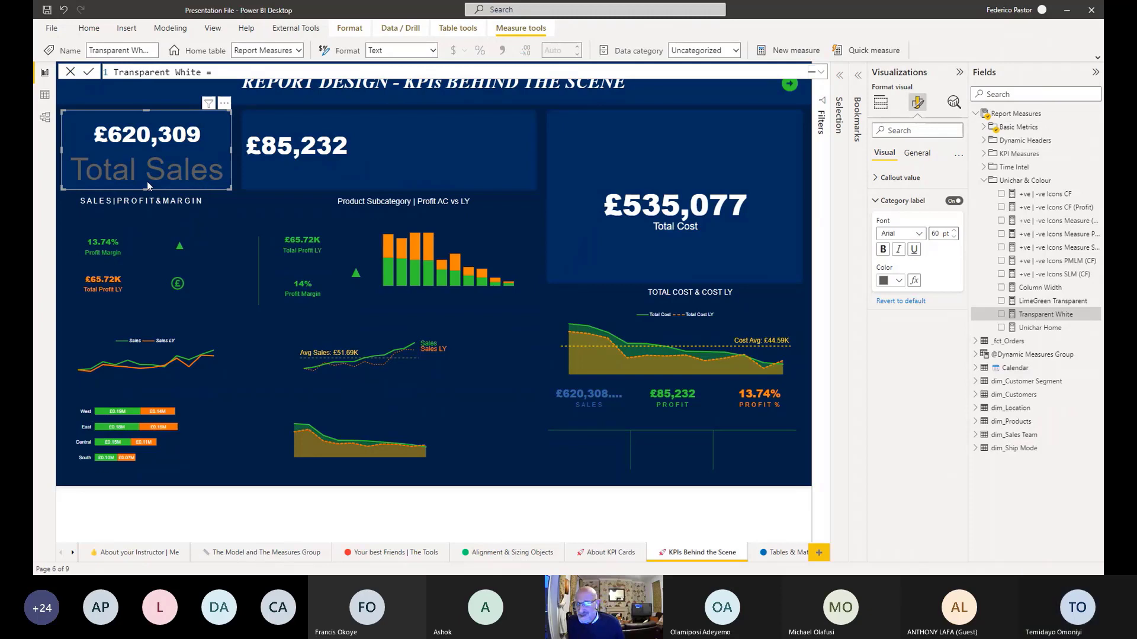
{"action": "left_click", "coordinate": [915, 282]}
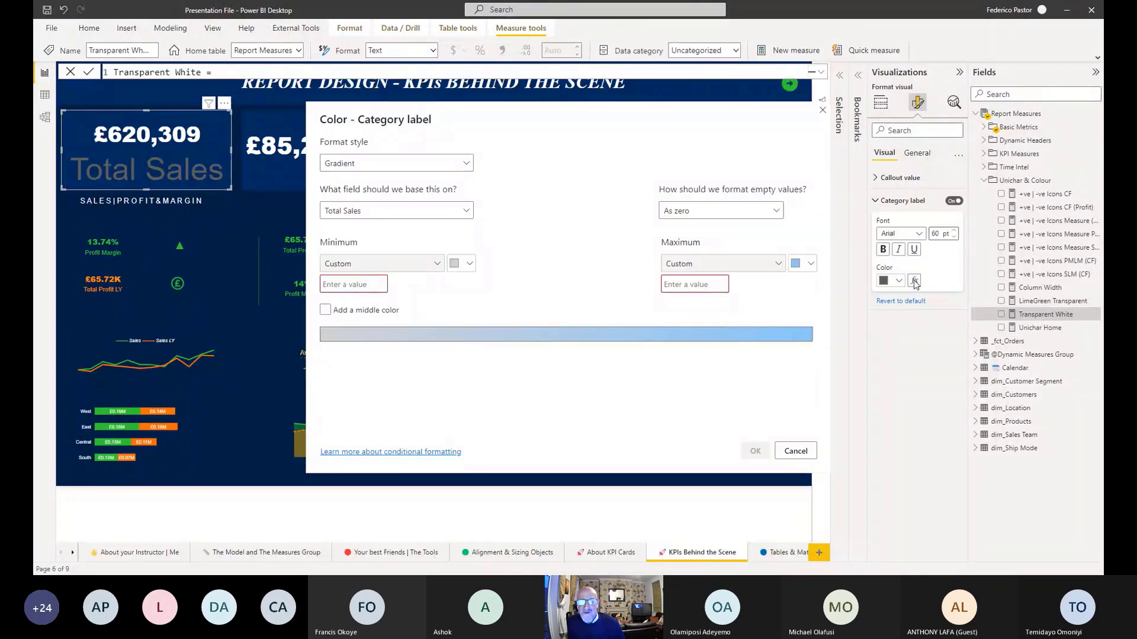
{"action": "left_click", "coordinate": [465, 164]}
{"action": "left_click", "coordinate": [346, 217]}
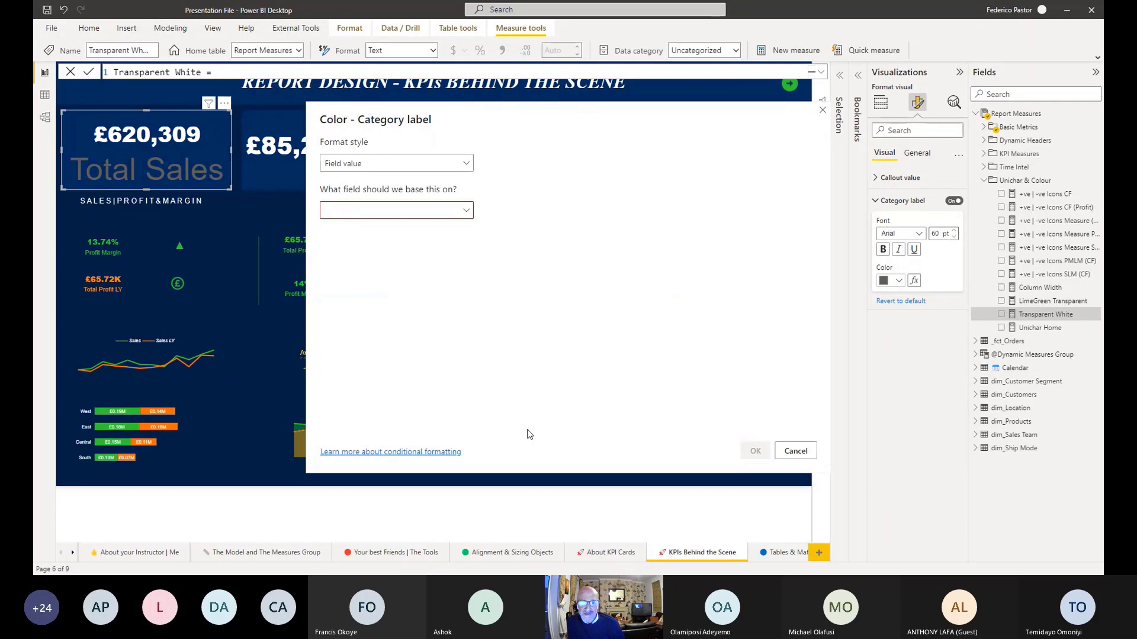
{"action": "left_click", "coordinate": [466, 211]}
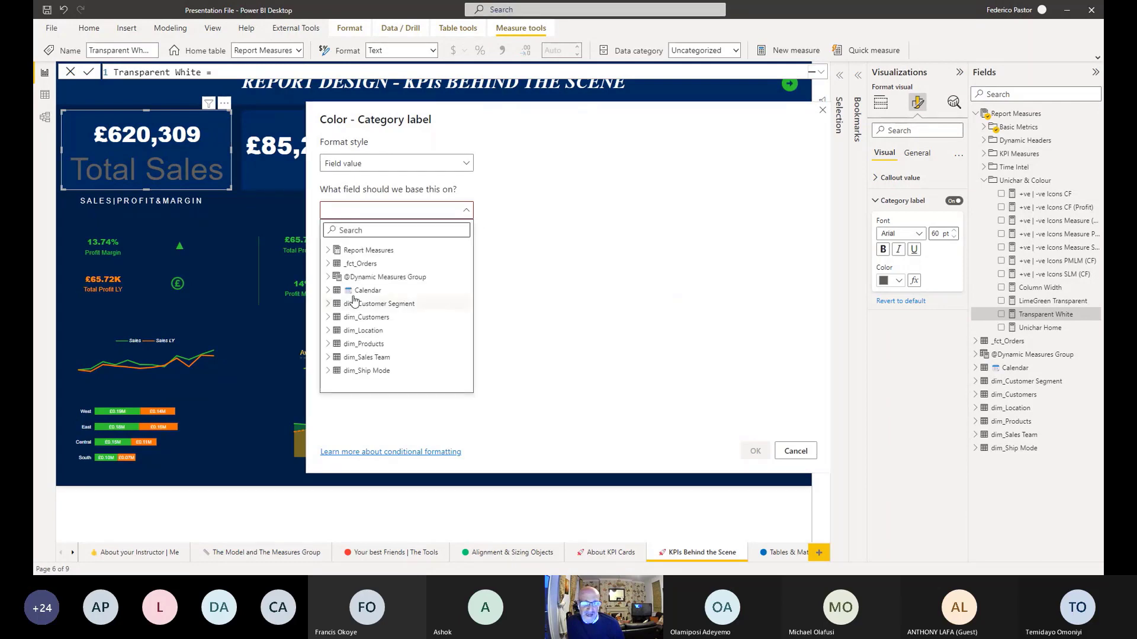
{"action": "left_click", "coordinate": [328, 250]}
{"action": "left_click", "coordinate": [336, 318]}
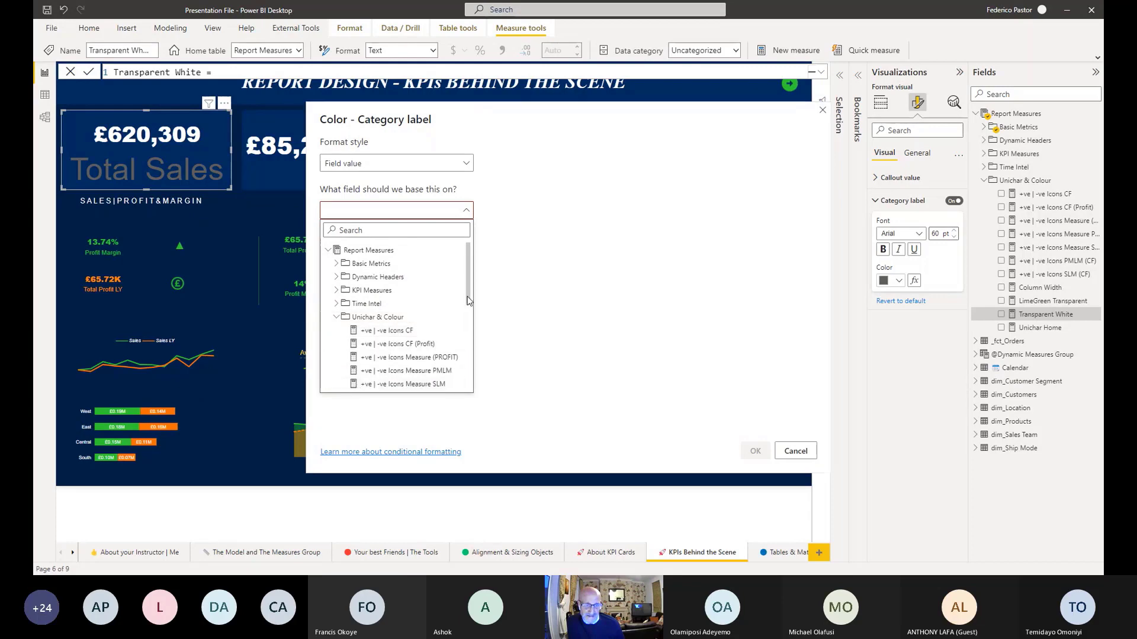
{"action": "left_click_drag", "start_coordinate": [467, 300], "coordinate": [467, 350]}
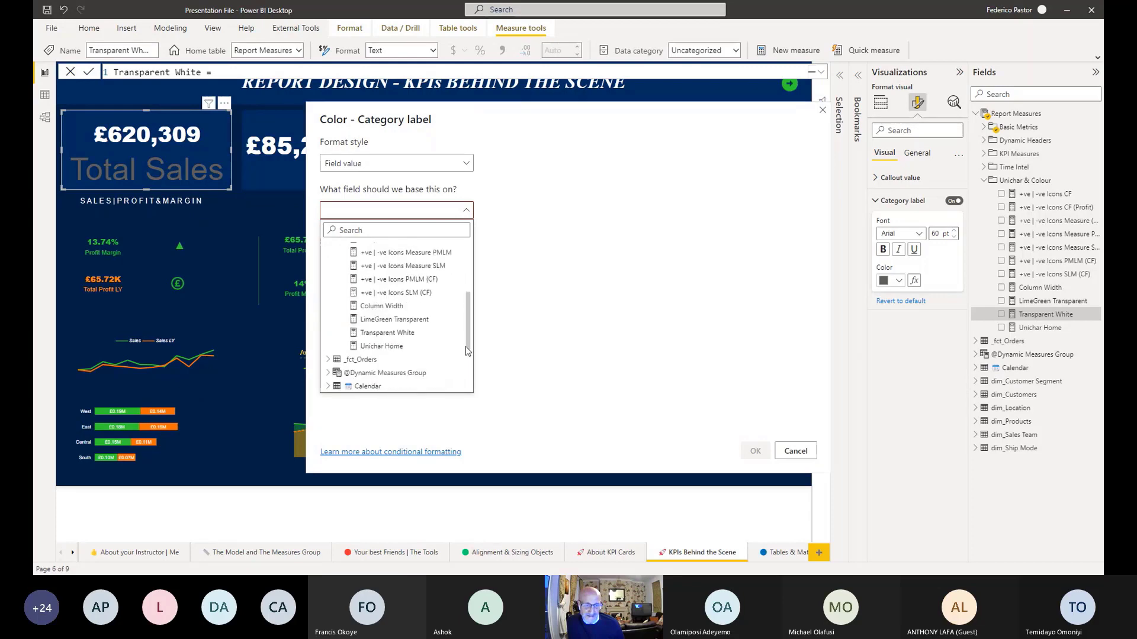
{"action": "left_click", "coordinate": [385, 333]}
{"action": "left_click", "coordinate": [755, 451]}
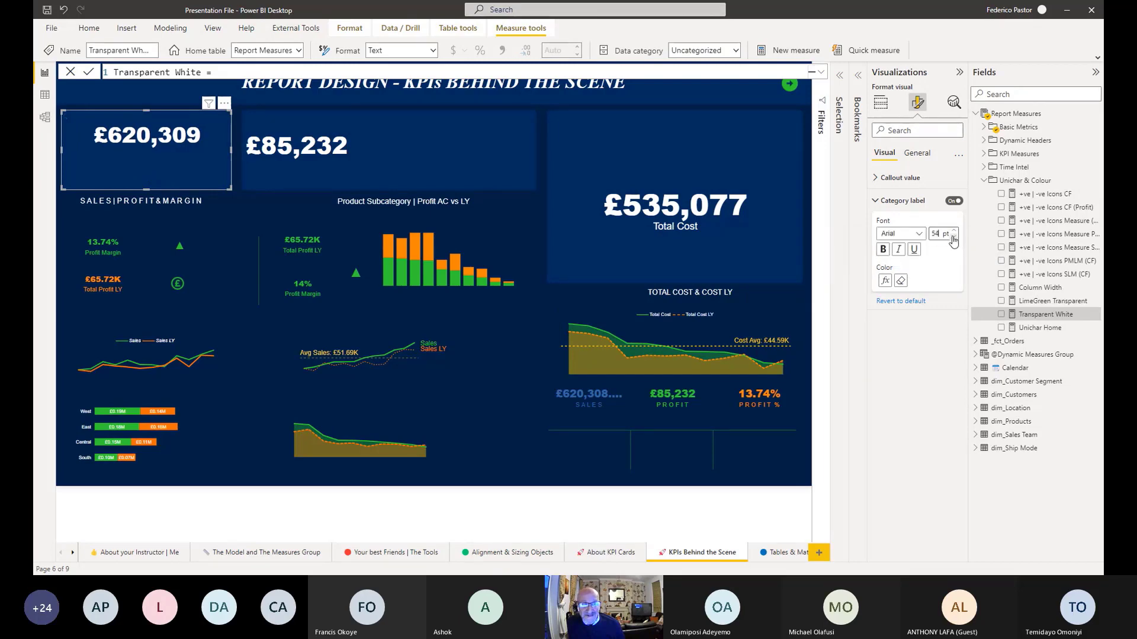
Try smaller category label font sizes of 30 and 15 pt on the Total Sales card, and clear the label's conditional color
{"action": "left_click", "coordinate": [954, 237]}
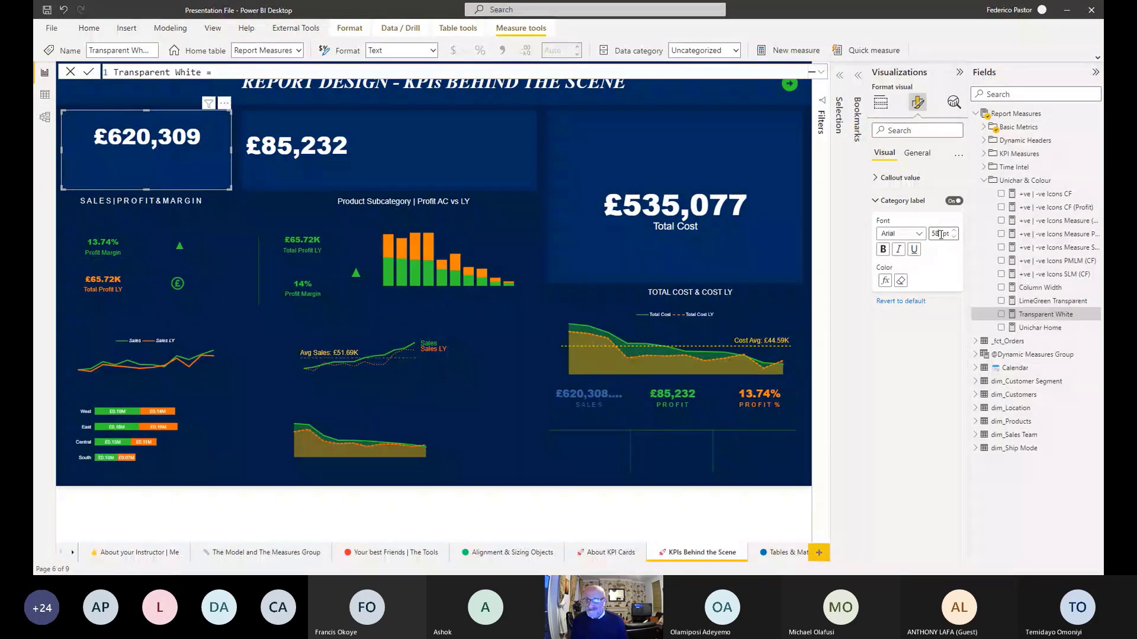
{"action": "type", "text": "3"}
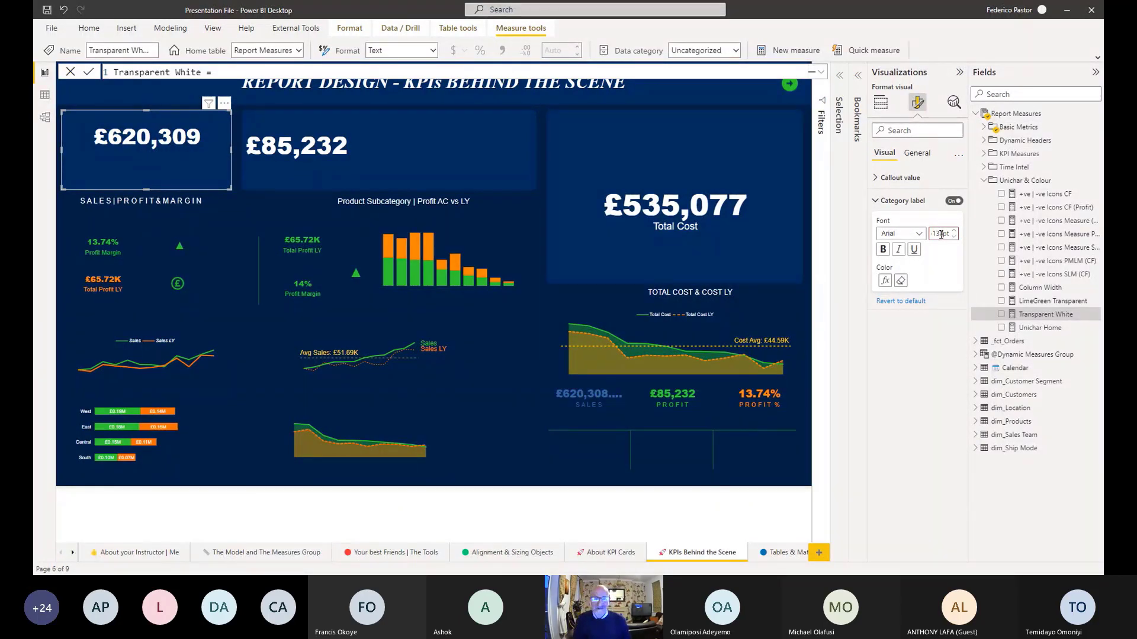
{"action": "type", "text": "0"}
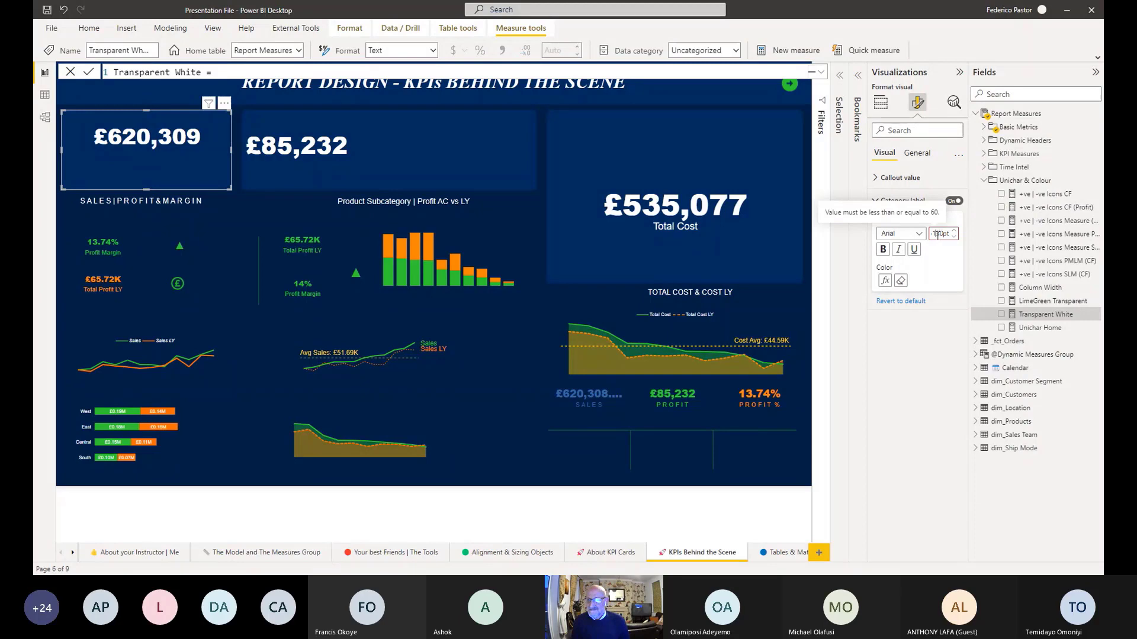
{"action": "key", "text": "BackSpace"}
{"action": "key", "text": "BackSpace"}
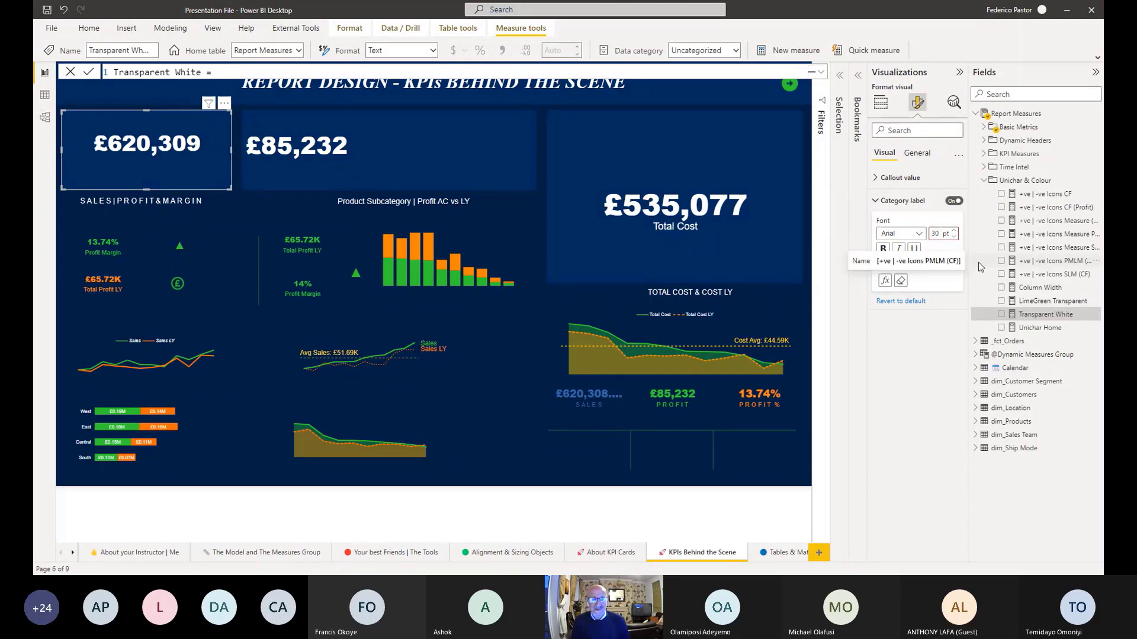
{"action": "double_click", "coordinate": [935, 234]}
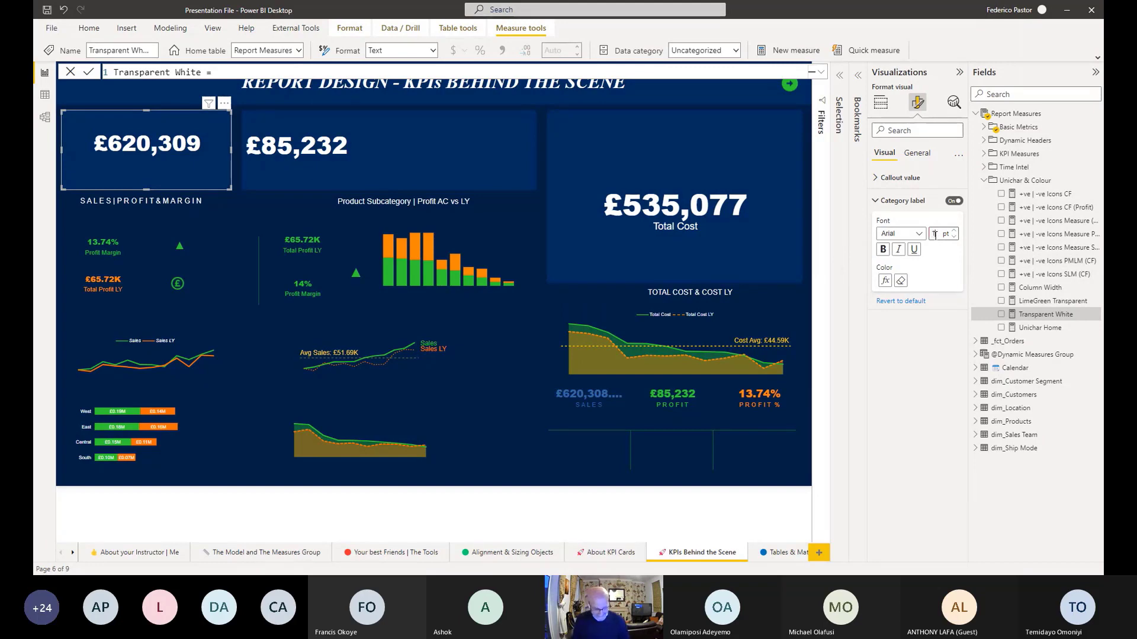
{"action": "type", "text": "15"}
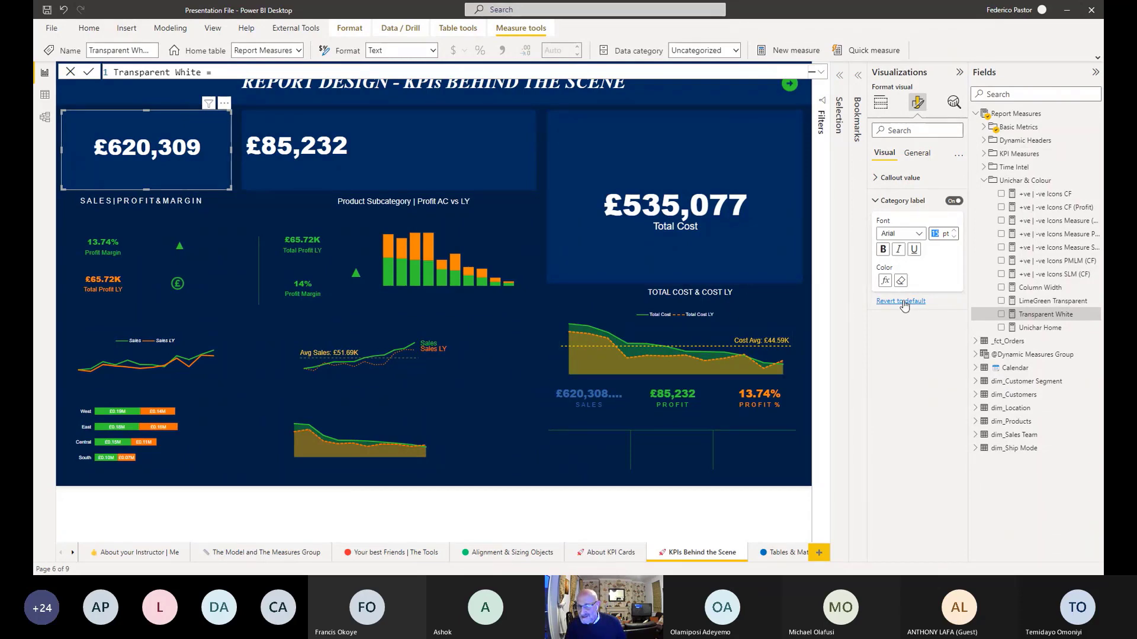
{"action": "left_click", "coordinate": [900, 280]}
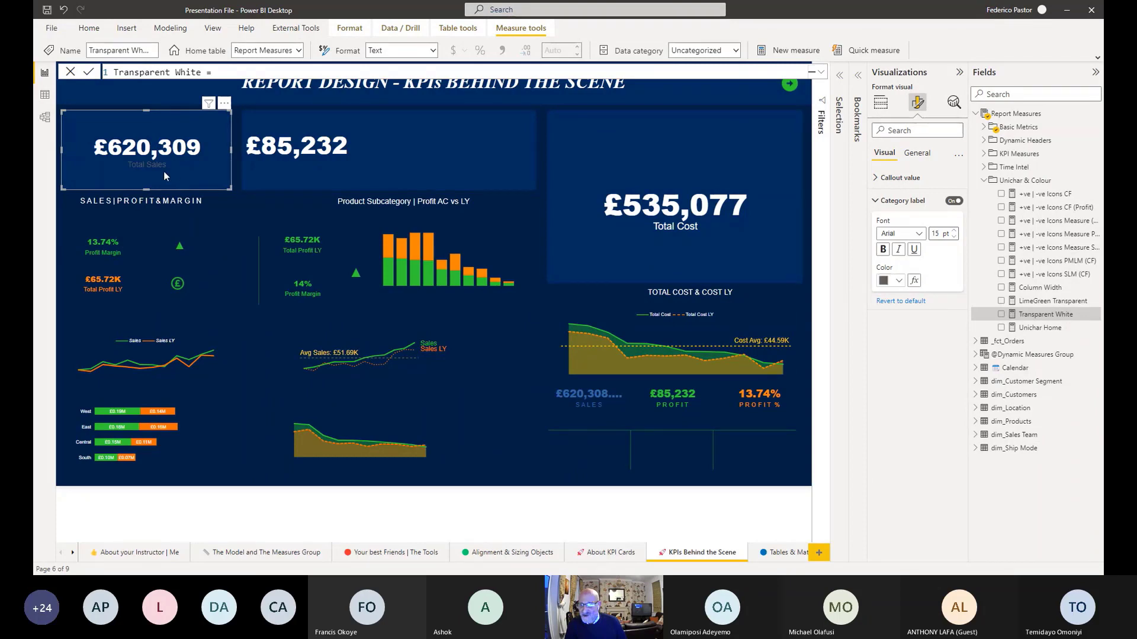
Reapply conditional color to the category label, using the Field value format style based on Transparent White
{"action": "left_click", "coordinate": [914, 281]}
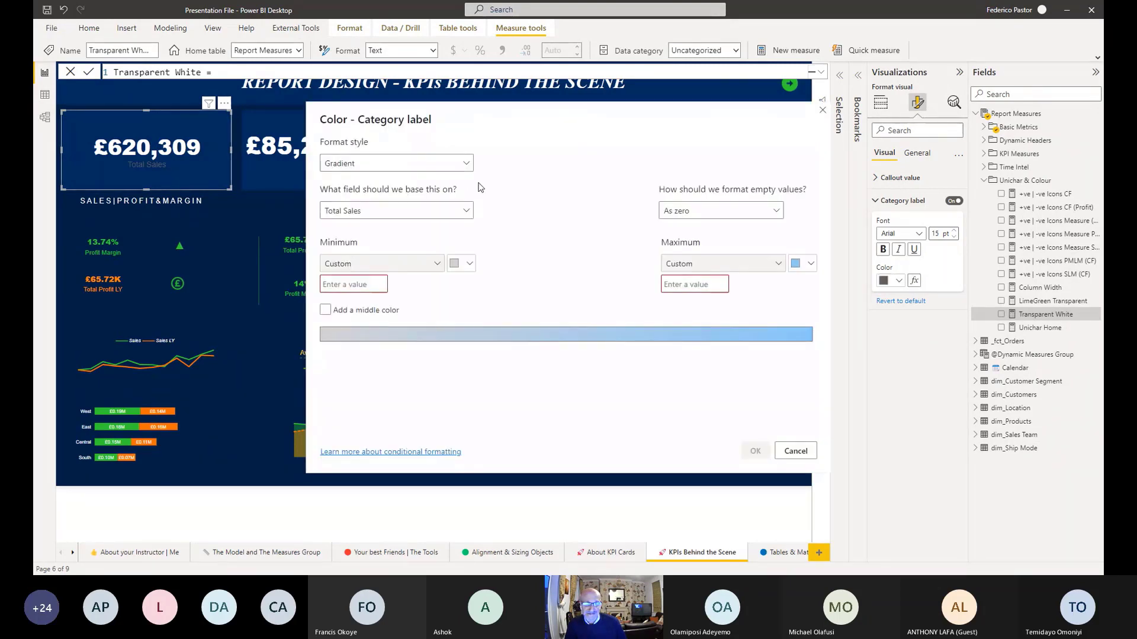
{"action": "left_click", "coordinate": [466, 164]}
{"action": "left_click", "coordinate": [397, 211]}
{"action": "left_click", "coordinate": [396, 211]}
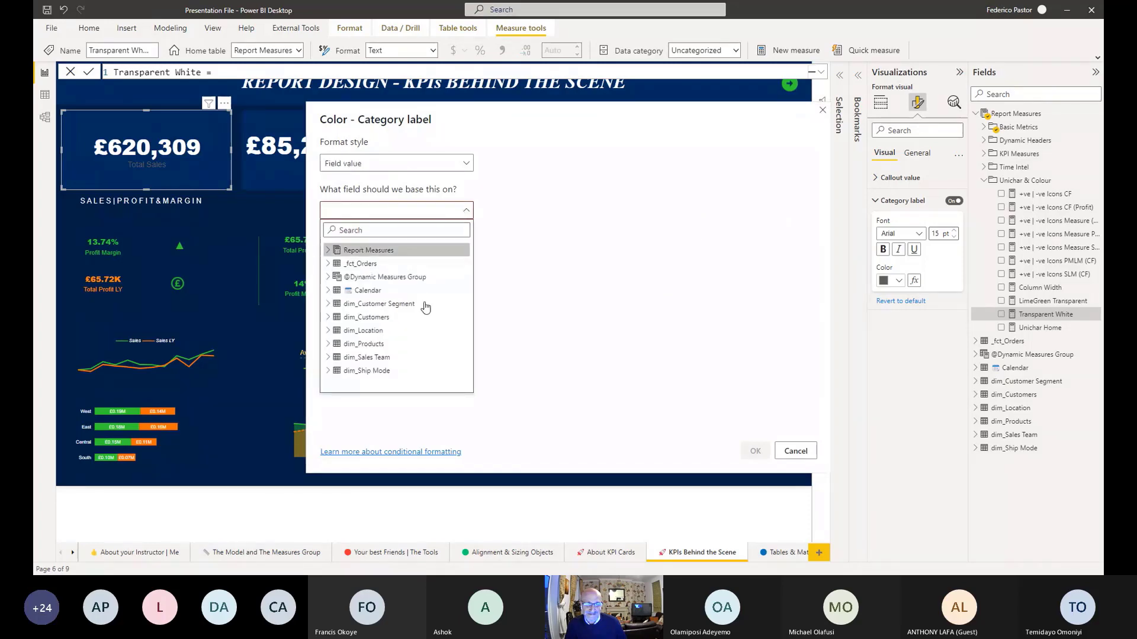
{"action": "left_click", "coordinate": [331, 253]}
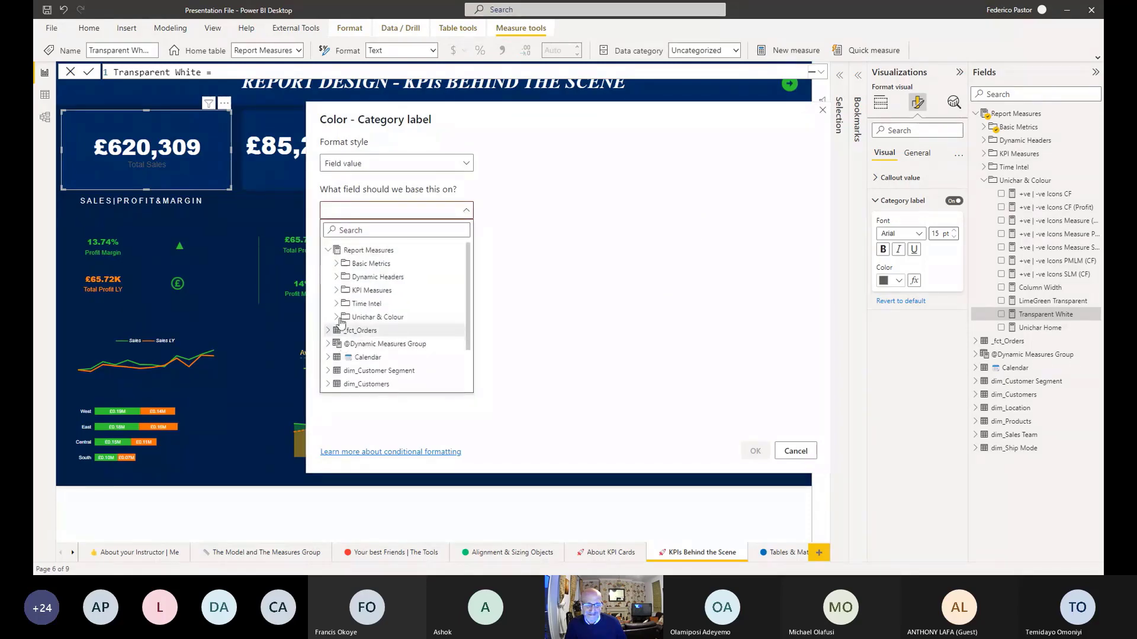
{"action": "left_click", "coordinate": [367, 317]}
{"action": "scroll", "coordinate": [415, 331], "scroll_direction": "down", "scroll_amount": 5}
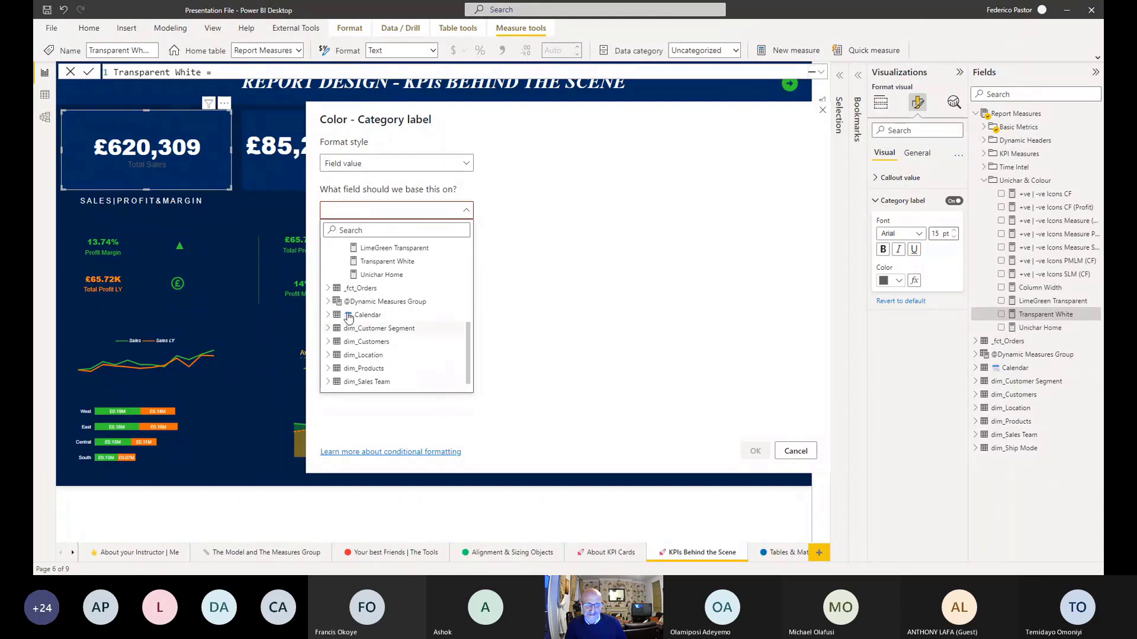
{"action": "left_click", "coordinate": [382, 261]}
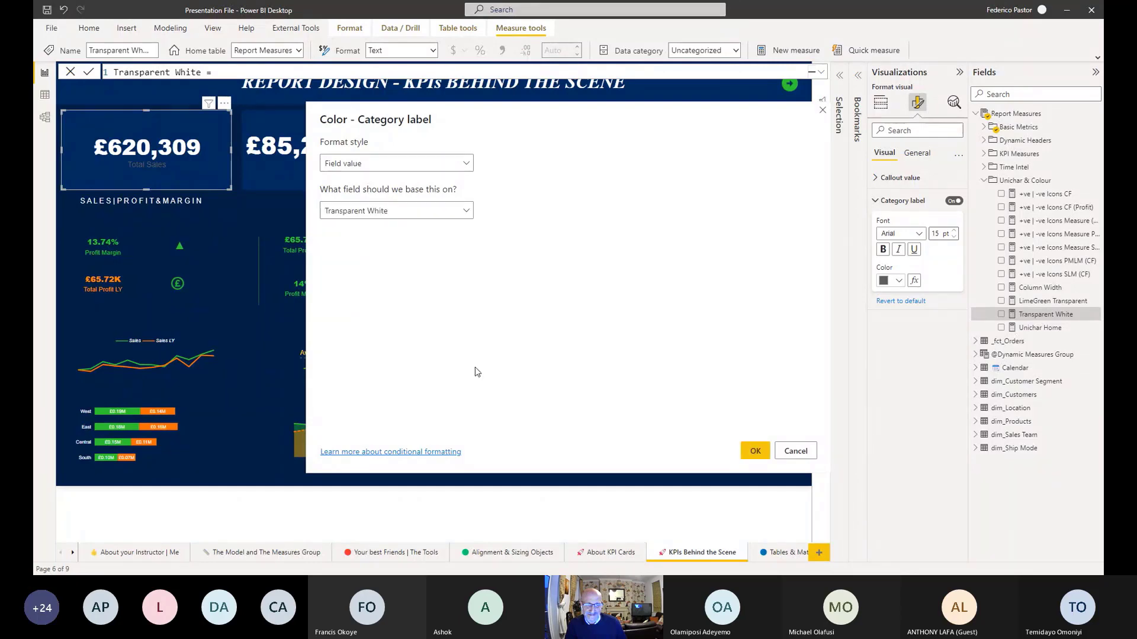
{"action": "left_click", "coordinate": [754, 451]}
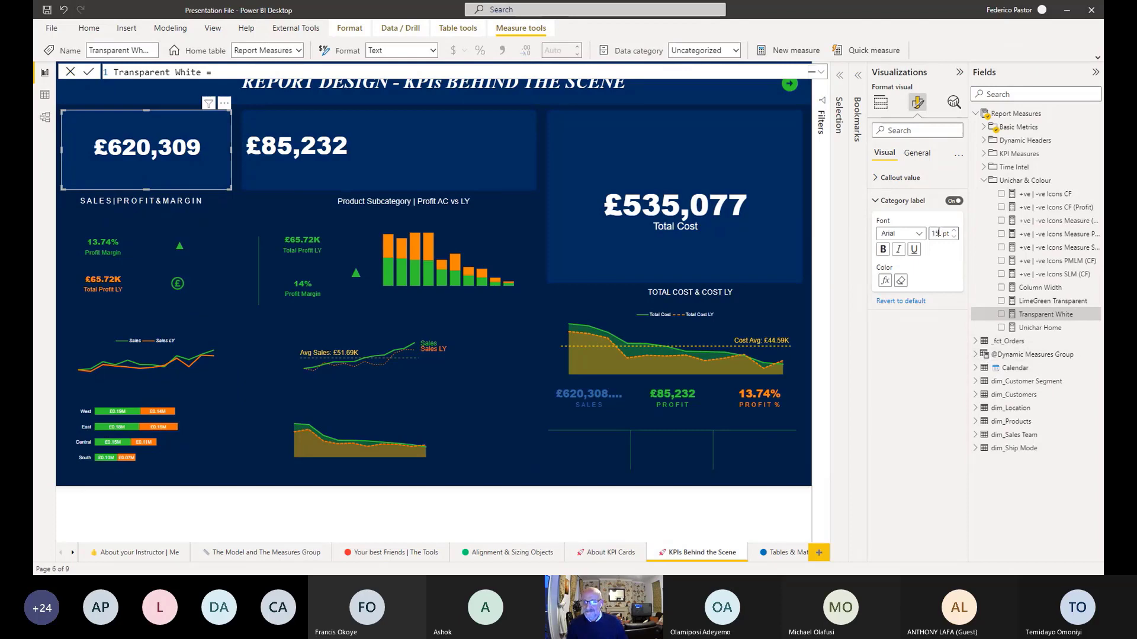
Set the category label font size to 60 pt and collapse the Visualizations and Fields panes to widen the report canvas
{"action": "left_click", "coordinate": [938, 232]}
{"action": "type", "text": "60"}
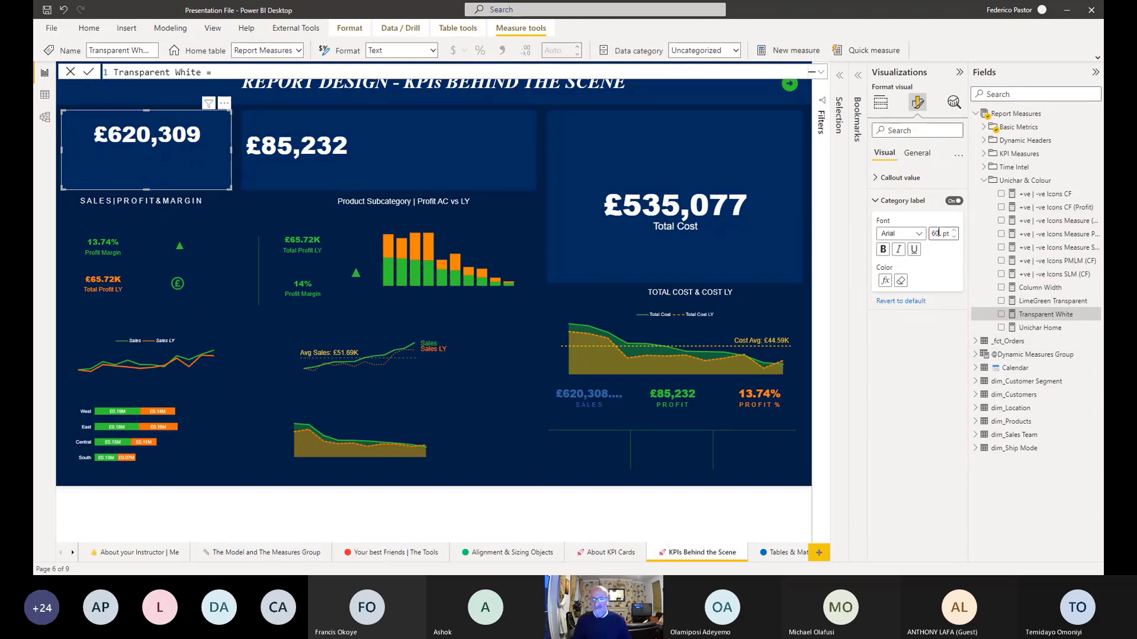
{"action": "left_click", "coordinate": [959, 73]}
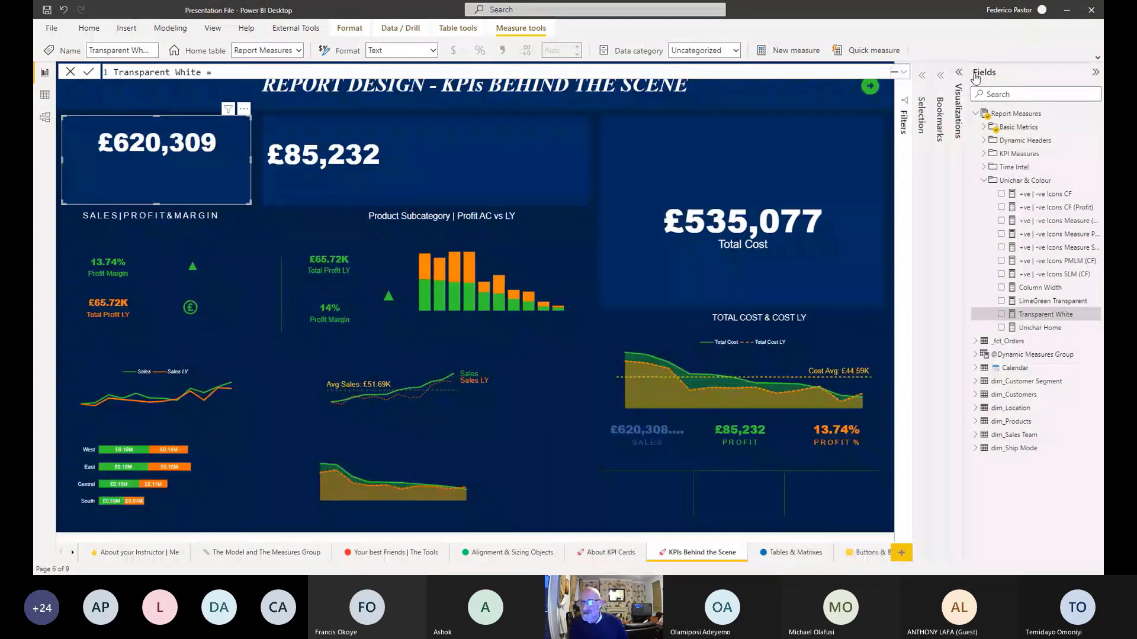
{"action": "left_click", "coordinate": [1095, 72]}
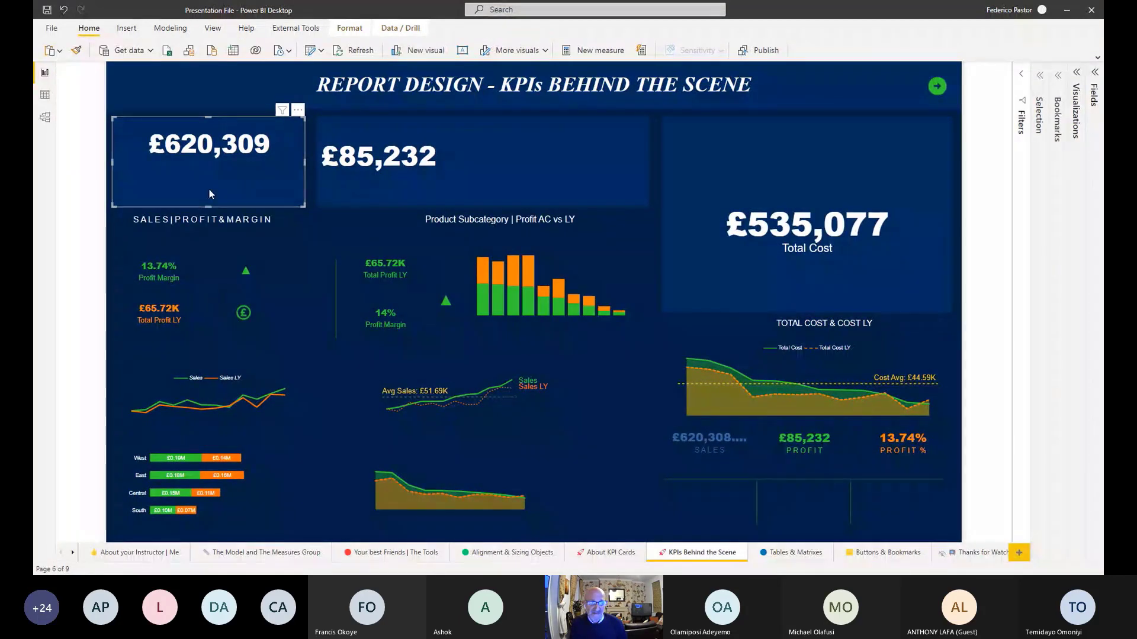
Arrange the Profit Margin and Total Profit LY cards, green arrow, pound icon and SALES|PROFIT&MARGIN header over the Total Sales card
{"action": "left_click_drag", "start_coordinate": [179, 285], "coordinate": [186, 198]}
{"action": "left_click_drag", "start_coordinate": [193, 328], "coordinate": [286, 201]}
{"action": "left_click_drag", "start_coordinate": [253, 277], "coordinate": [298, 147]}
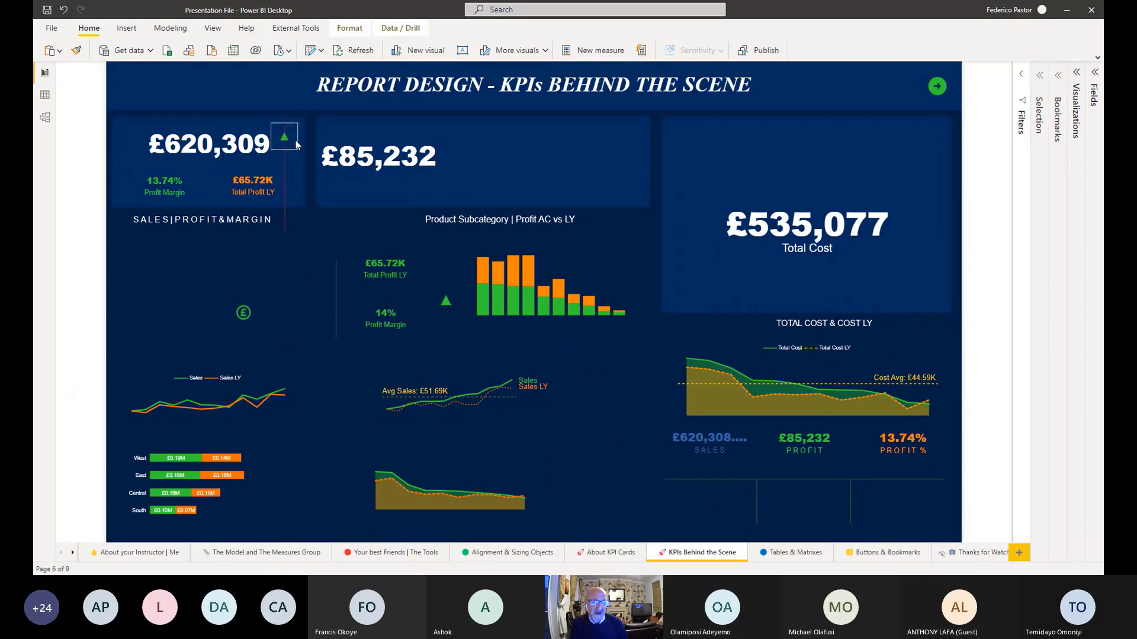
{"action": "left_click_drag", "start_coordinate": [246, 317], "coordinate": [131, 135]}
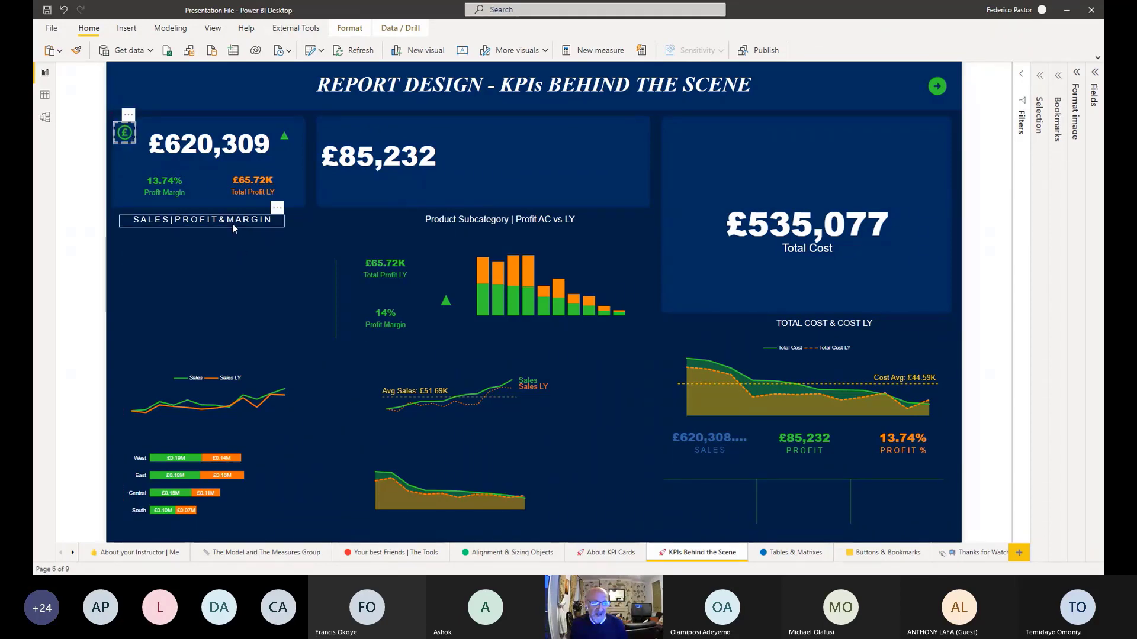
{"action": "left_click_drag", "start_coordinate": [233, 228], "coordinate": [247, 131]}
{"action": "left_click", "coordinate": [243, 279]}
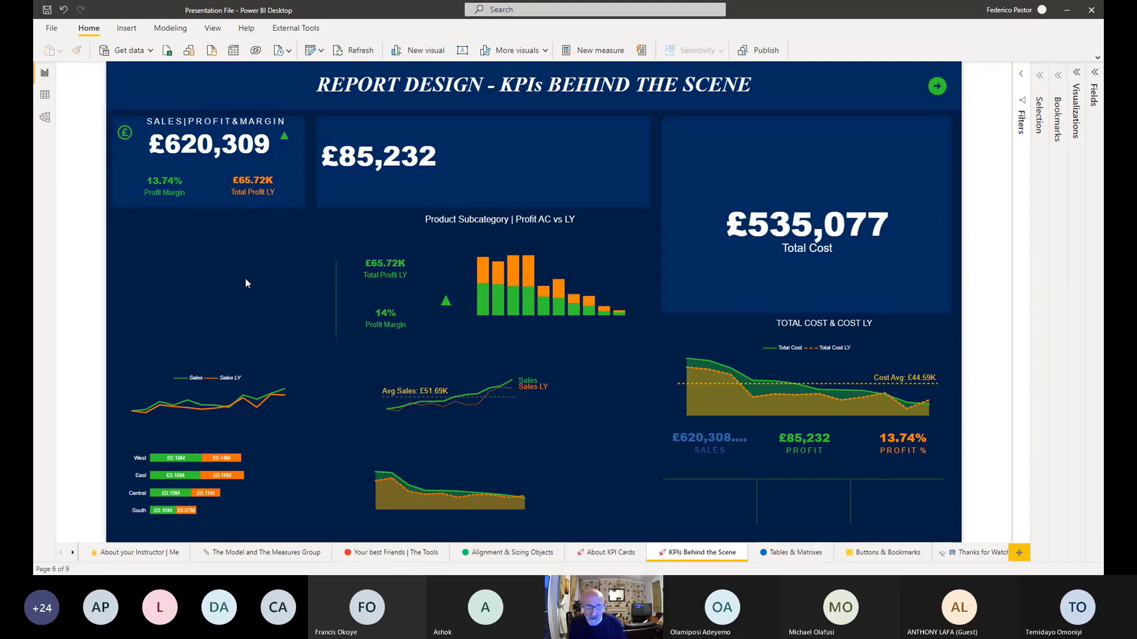
Move the Total Sales card down below the visuals layered on it and make it taller
{"action": "left_click", "coordinate": [272, 207]}
{"action": "left_click_drag", "start_coordinate": [271, 202], "coordinate": [272, 323]}
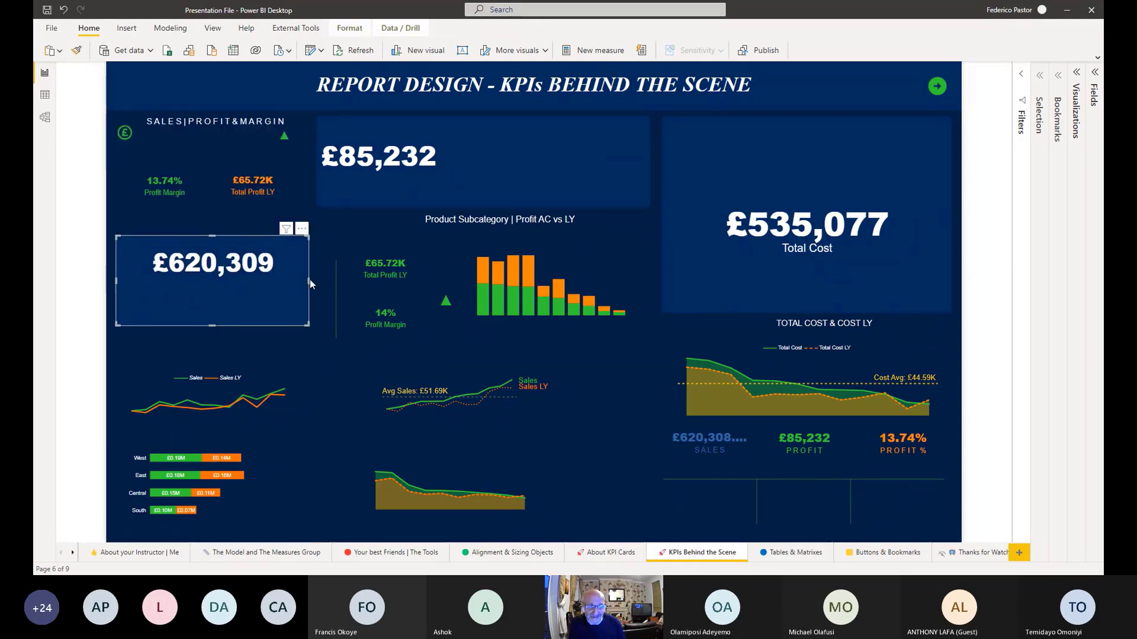
{"action": "mouse_move", "coordinate": [309, 280]}
{"action": "left_mouse_down"}
{"action": "mouse_move", "coordinate": [546, 333]}
{"action": "mouse_move", "coordinate": [204, 279]}
{"action": "mouse_move", "coordinate": [218, 269]}
{"action": "mouse_move", "coordinate": [325, 286]}
{"action": "mouse_move", "coordinate": [312, 285]}
{"action": "left_mouse_up"}
{"action": "mouse_move", "coordinate": [223, 325]}
{"action": "left_mouse_down"}
{"action": "mouse_move", "coordinate": [219, 360]}
{"action": "mouse_move", "coordinate": [229, 325]}
{"action": "left_mouse_up"}
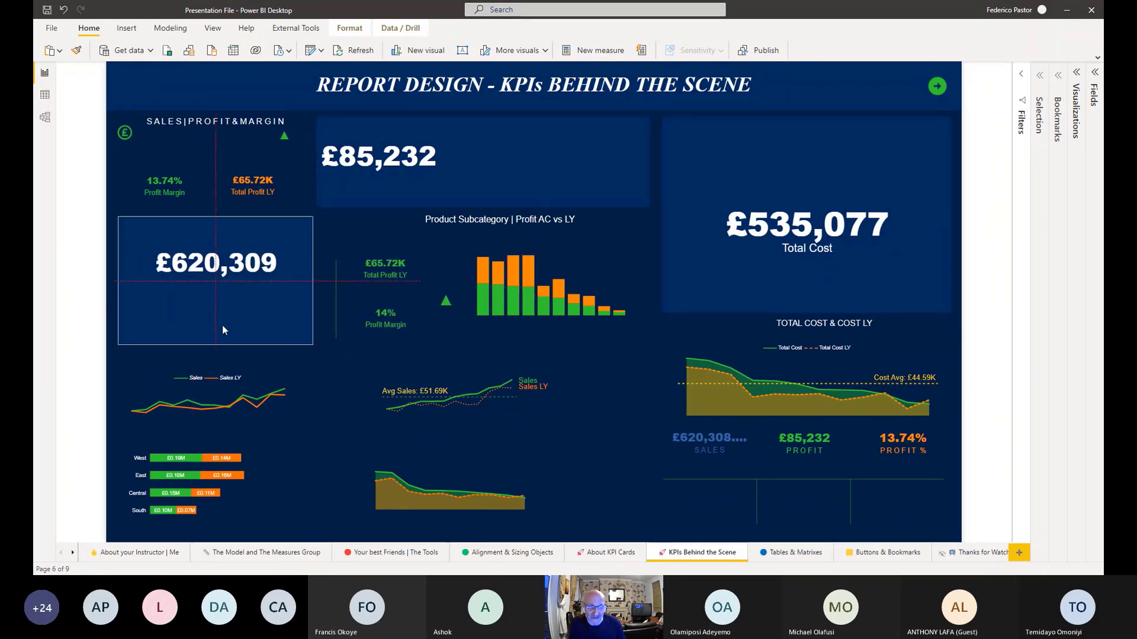
Layer the Sales and Sales LY line chart, Profit Margin and Total Profit LY cards, pound icon and green arrow onto the enlarged Total Sales card
{"action": "left_click_drag", "start_coordinate": [235, 408], "coordinate": [242, 326]}
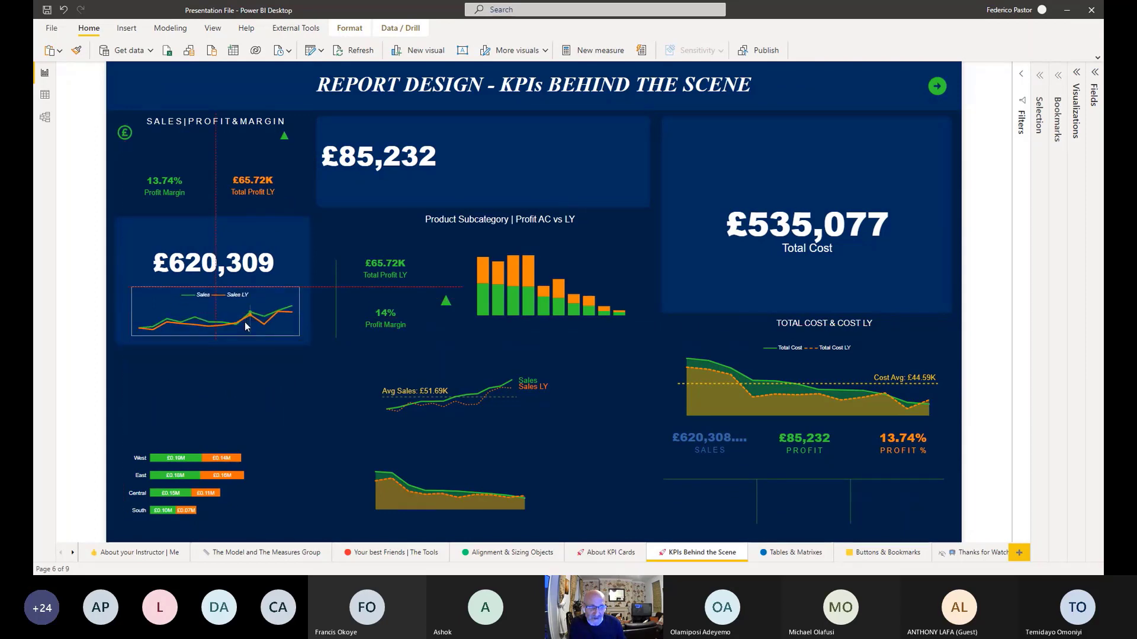
{"action": "left_click", "coordinate": [272, 393]}
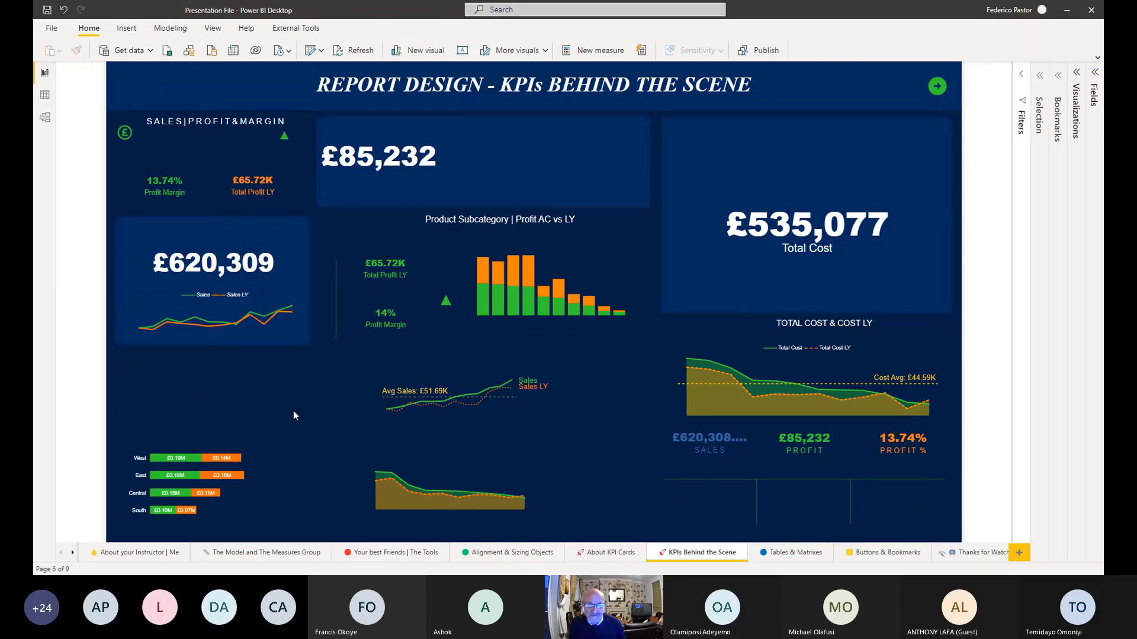
{"action": "left_click_drag", "start_coordinate": [156, 182], "coordinate": [158, 231]}
{"action": "left_click_drag", "start_coordinate": [243, 201], "coordinate": [252, 249]}
{"action": "left_click_drag", "start_coordinate": [125, 133], "coordinate": [125, 232]}
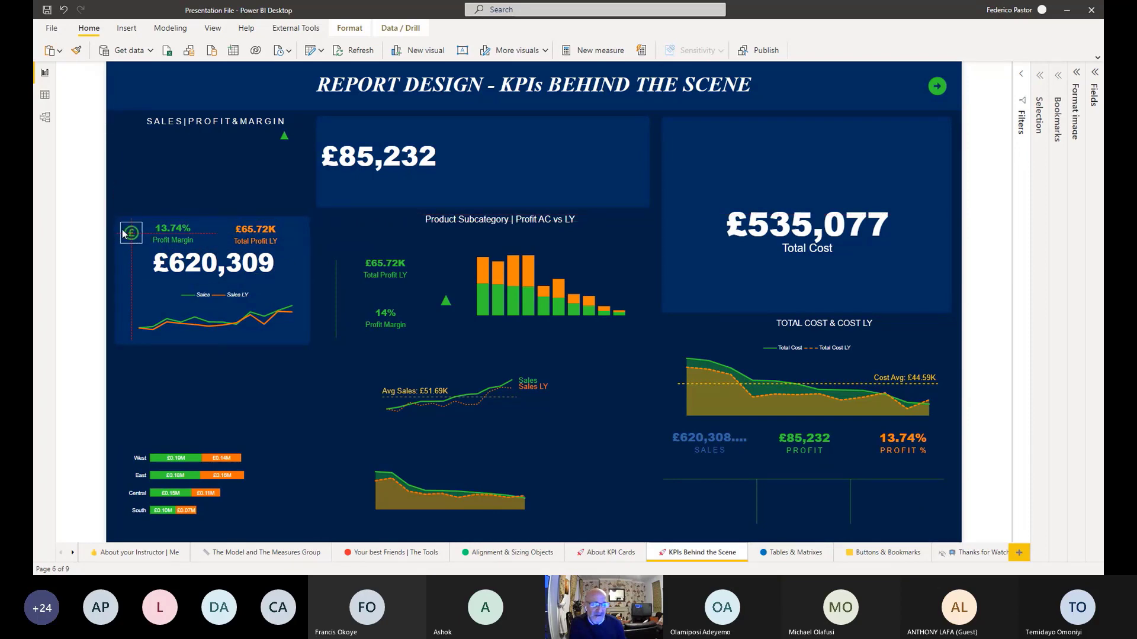
{"action": "left_click_drag", "start_coordinate": [295, 146], "coordinate": [301, 266]}
{"action": "left_click", "coordinate": [318, 424]}
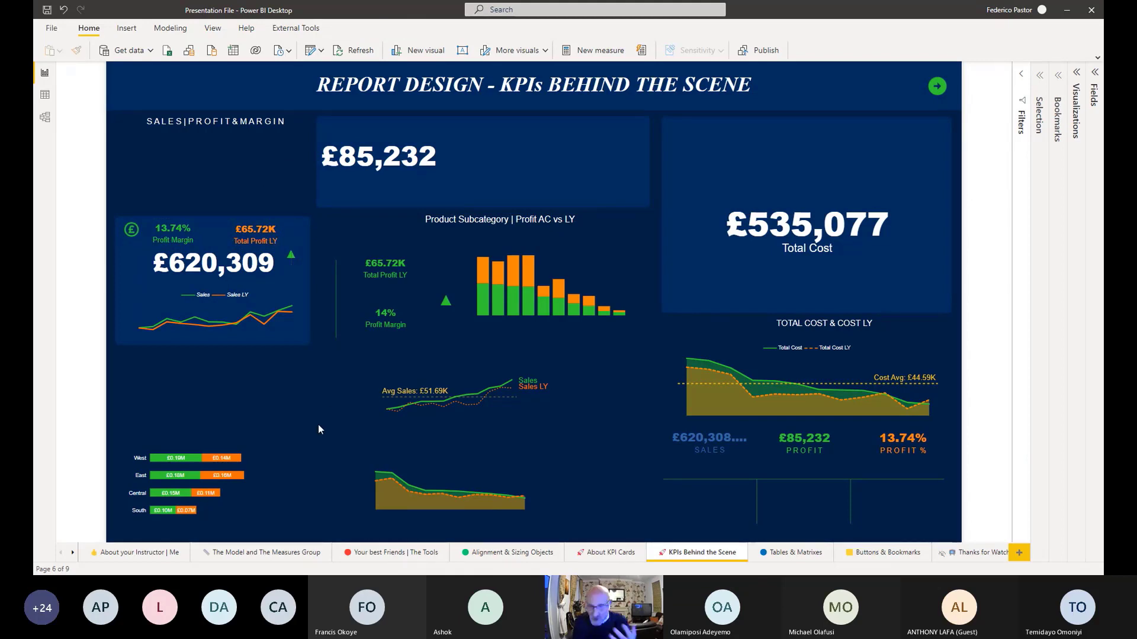
Reduce the Total Sales card's category label font size to 52 pt
{"action": "left_click", "coordinate": [265, 340]}
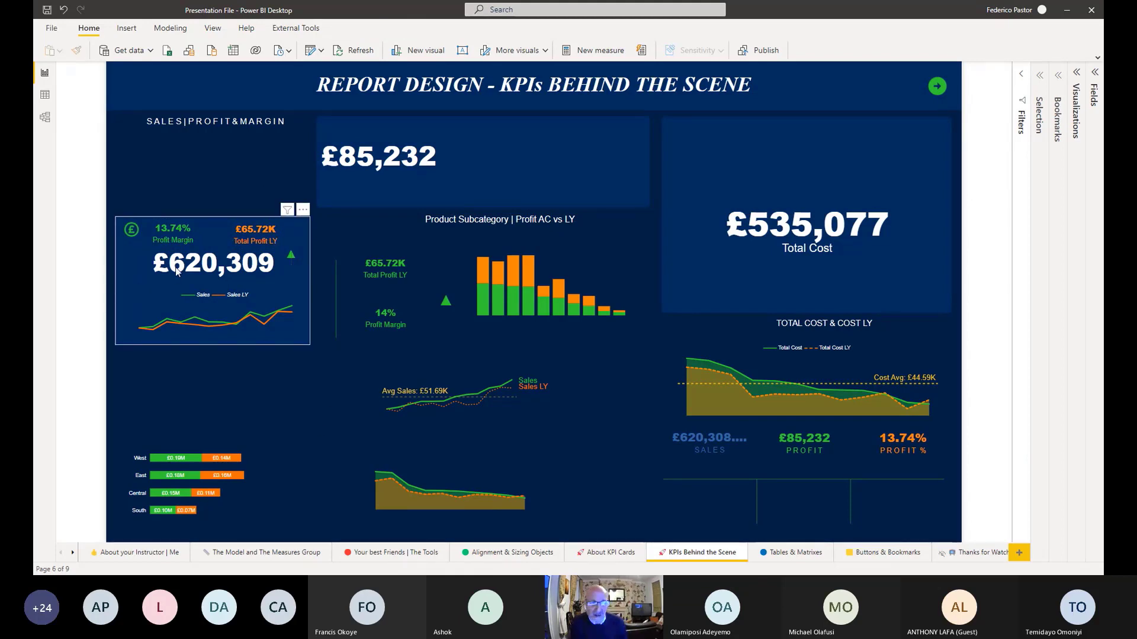
{"action": "left_click", "coordinate": [1078, 79]}
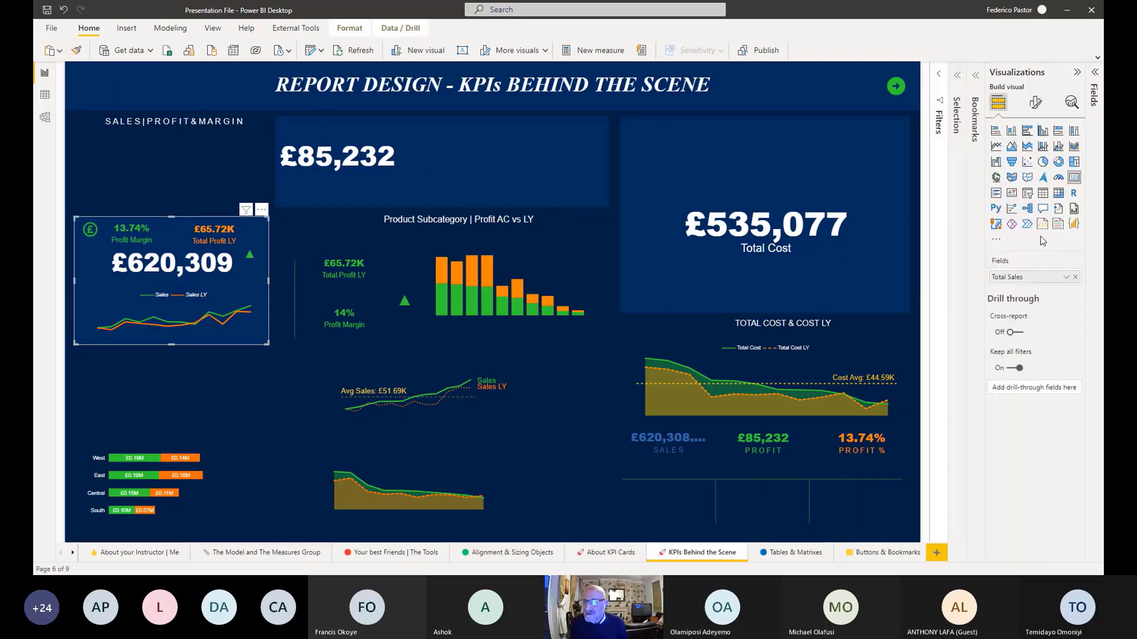
{"action": "left_click", "coordinate": [998, 202]}
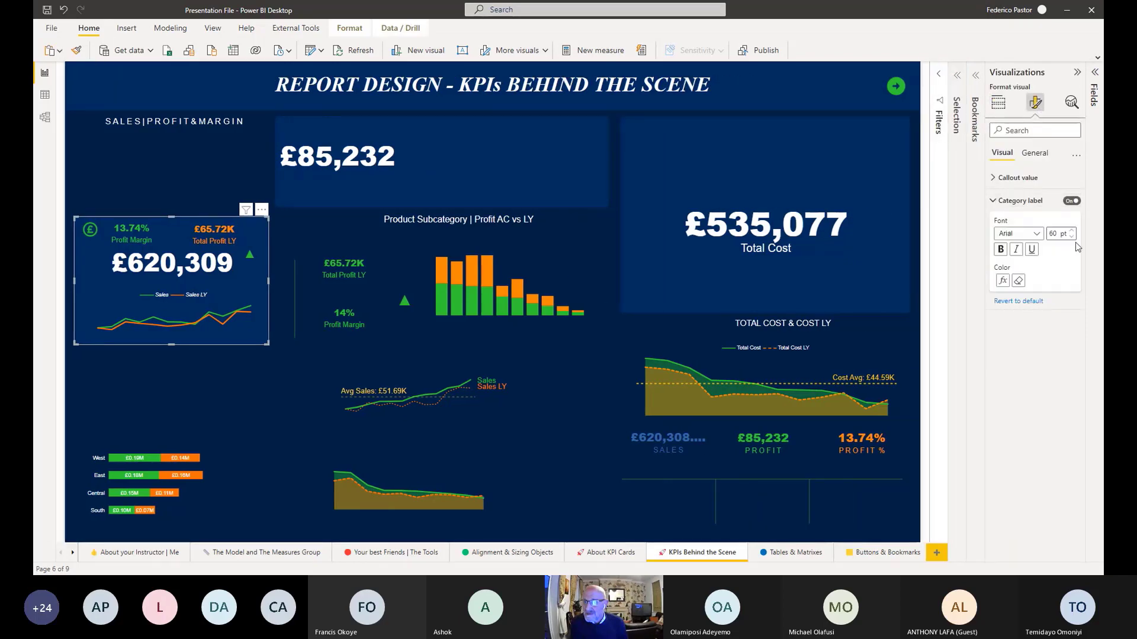
{"action": "left_click", "coordinate": [1073, 238]}
{"action": "left_click", "coordinate": [1073, 238]}
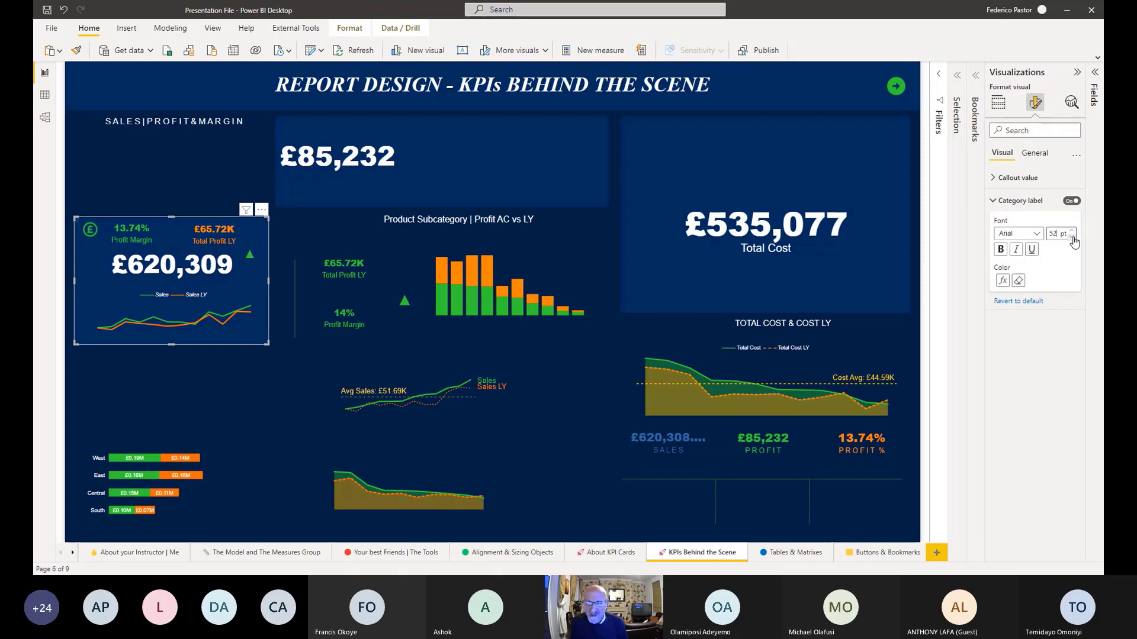
{"action": "left_click", "coordinate": [1073, 238]}
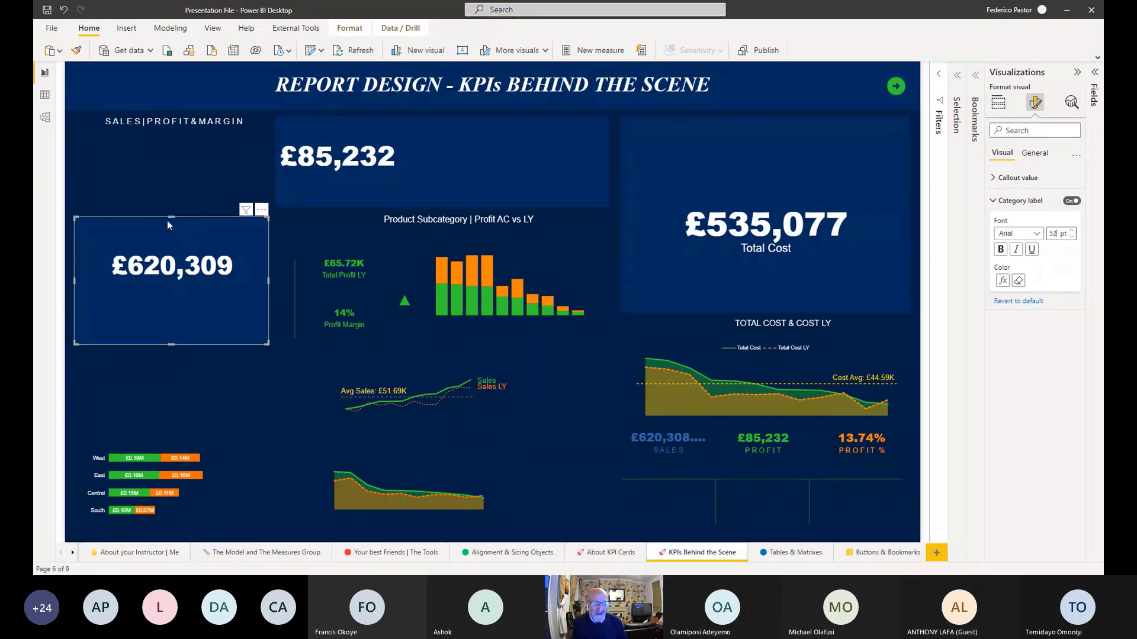
{"action": "left_click", "coordinate": [218, 385]}
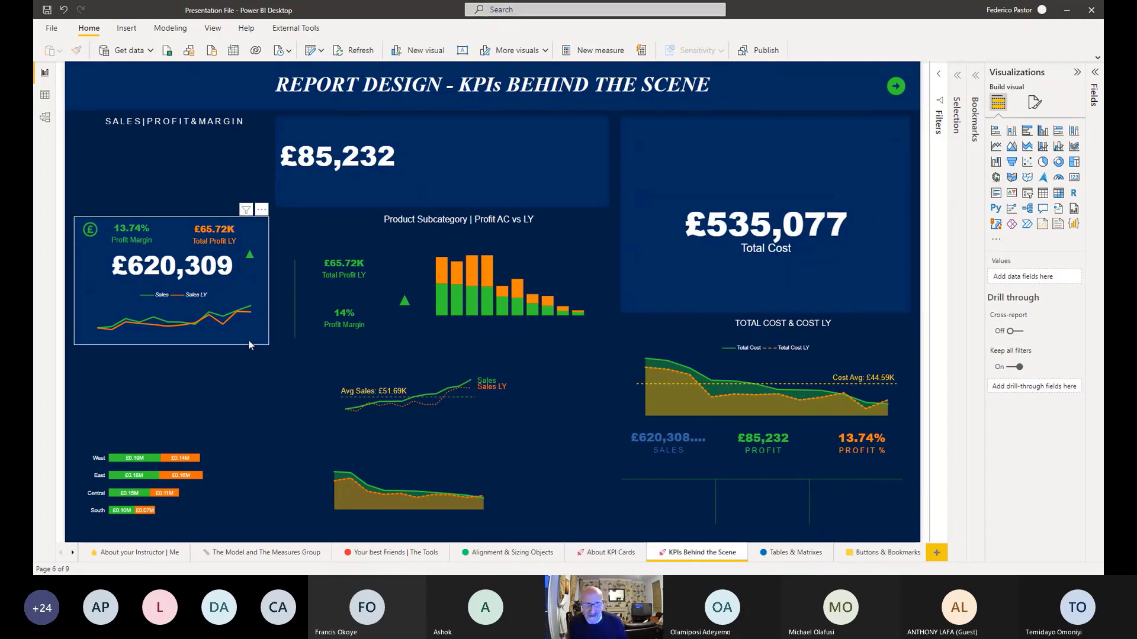
Move the Total Sales card up to the top row and arrange the Profit Margin and Total Profit LY cards, green arrow and pound icon beneath it
{"action": "left_click_drag", "start_coordinate": [249, 345], "coordinate": [247, 233]}
{"action": "left_click_drag", "start_coordinate": [116, 246], "coordinate": [115, 282]}
{"action": "left_click_drag", "start_coordinate": [219, 247], "coordinate": [270, 277]}
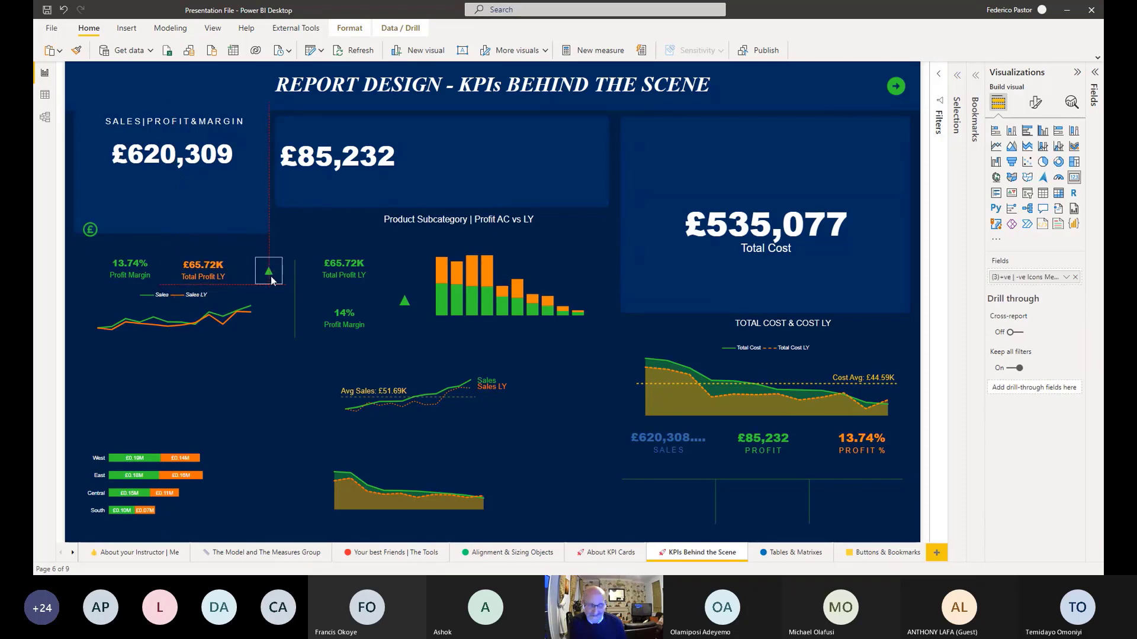
{"action": "left_click_drag", "start_coordinate": [87, 235], "coordinate": [77, 286]}
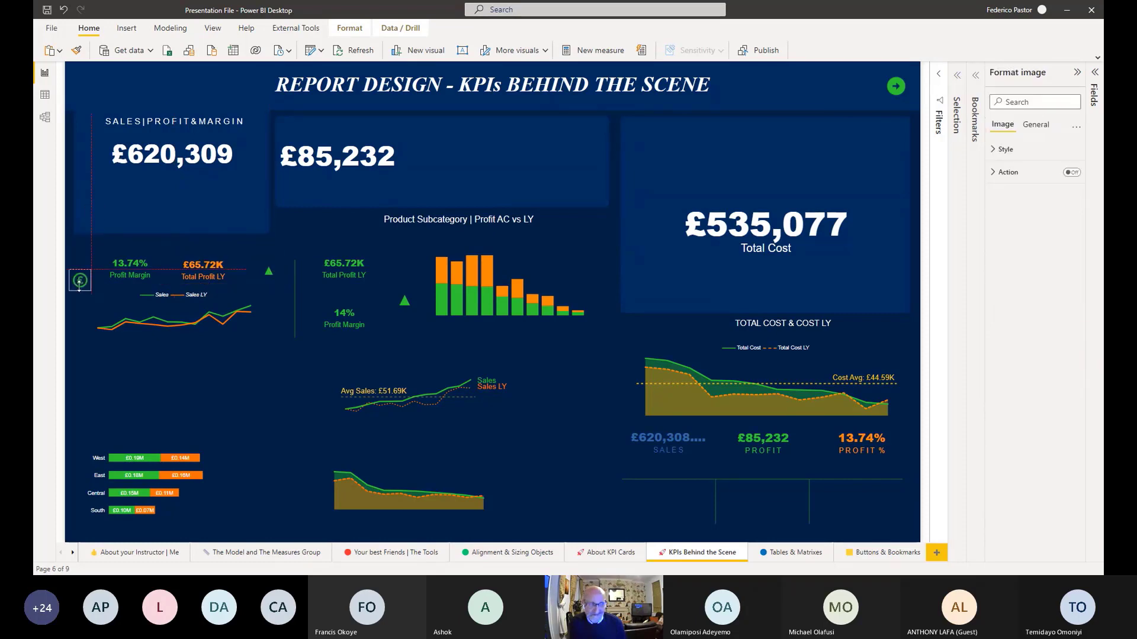
Move the SALES|PROFIT&MARGIN header below the line chart and align the Total Sales card with the neighbouring top-row cards
{"action": "left_click", "coordinate": [136, 218]}
{"action": "left_click", "coordinate": [178, 121]}
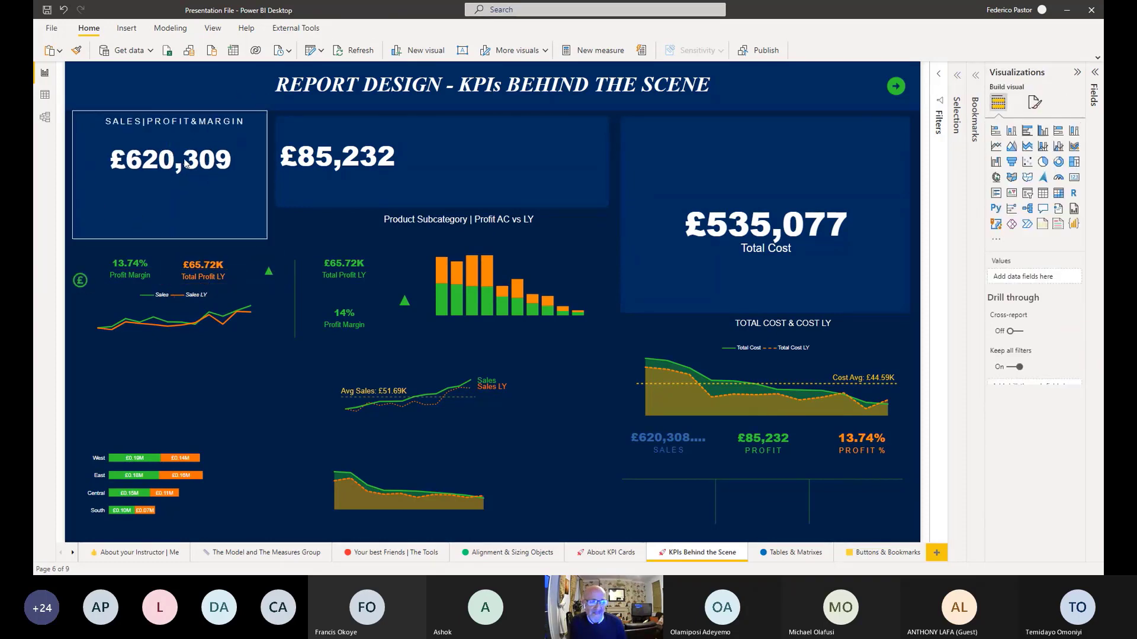
{"action": "left_click_drag", "start_coordinate": [179, 126], "coordinate": [183, 392]}
{"action": "left_click_drag", "start_coordinate": [209, 211], "coordinate": [210, 224]}
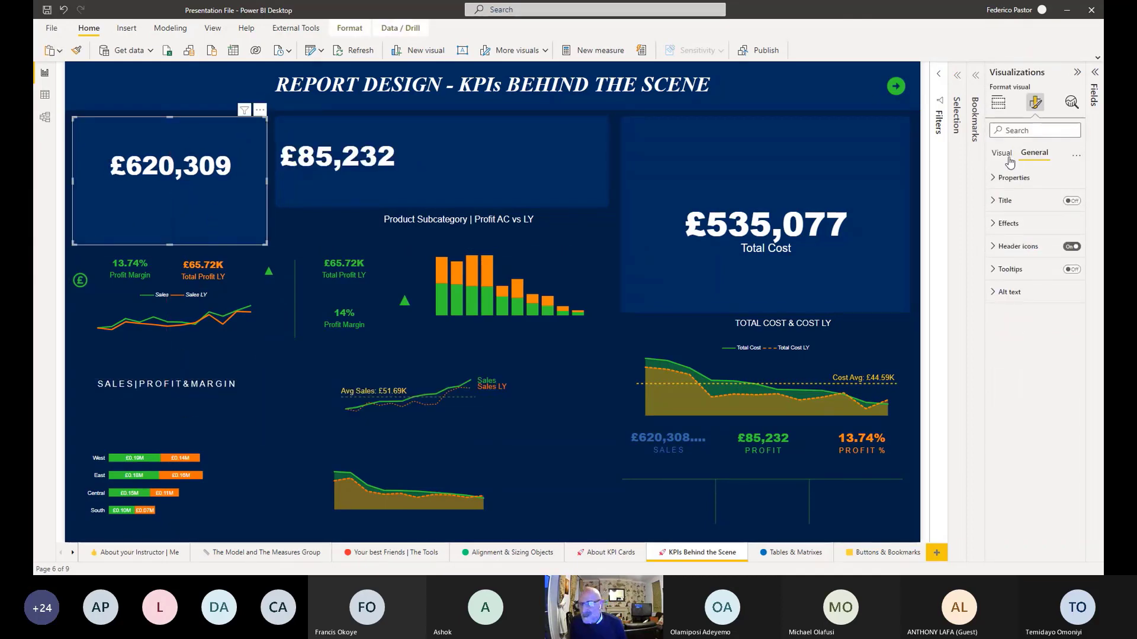
Examine the visual types of the Total Sales and Total Profit cards and the latter's category label and title settings
{"action": "left_click", "coordinate": [998, 103]}
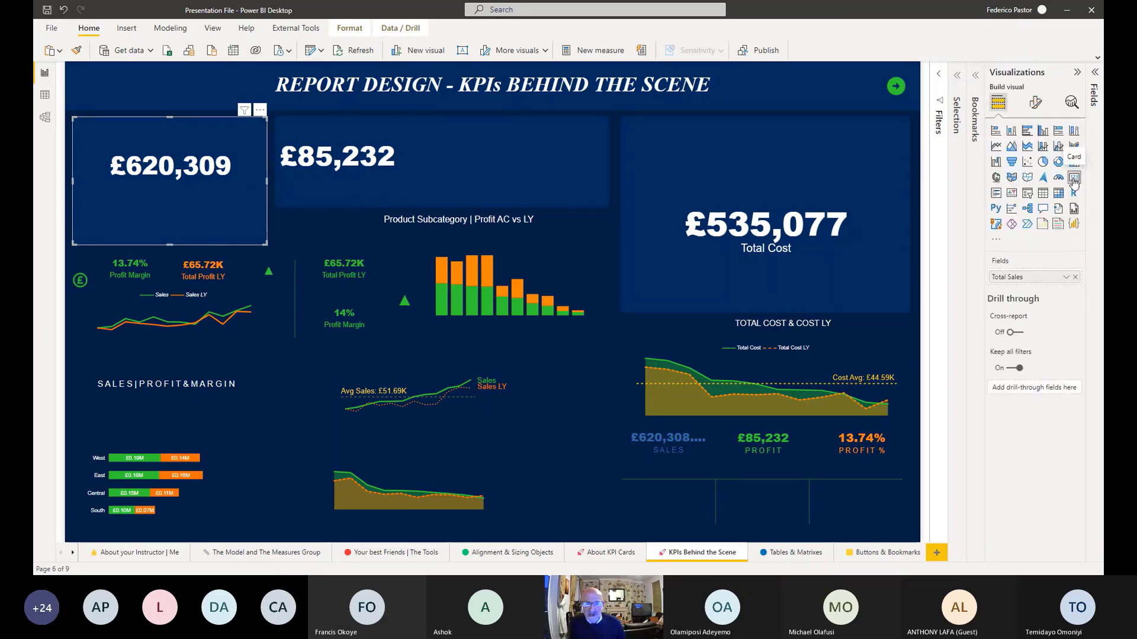
{"action": "left_click", "coordinate": [544, 184]}
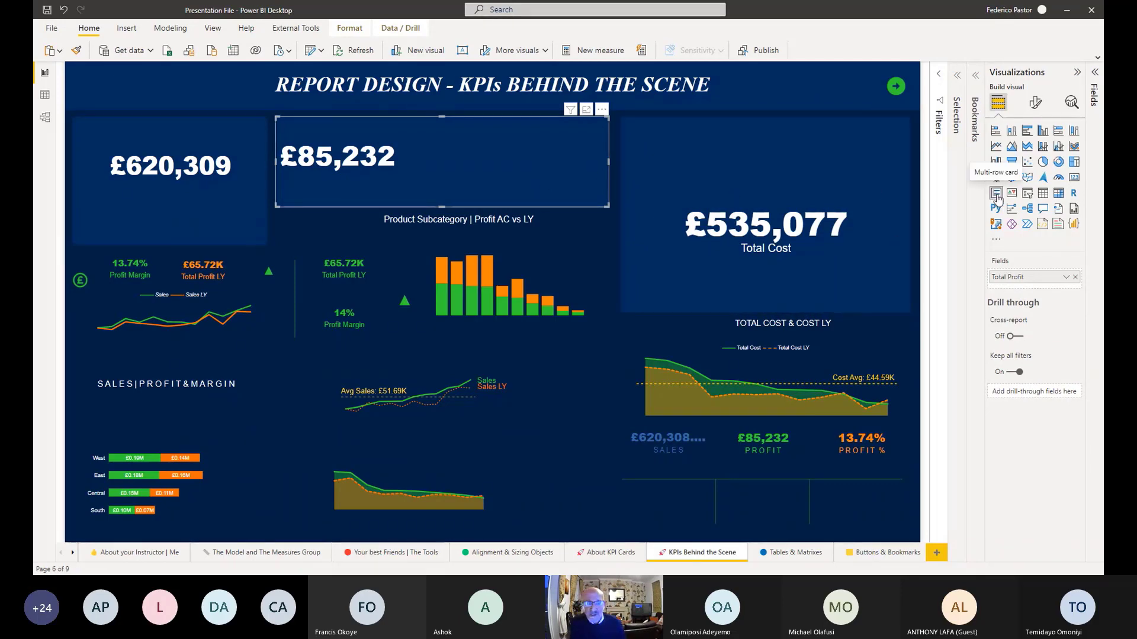
{"action": "left_click", "coordinate": [1035, 106]}
{"action": "left_click", "coordinate": [995, 203]}
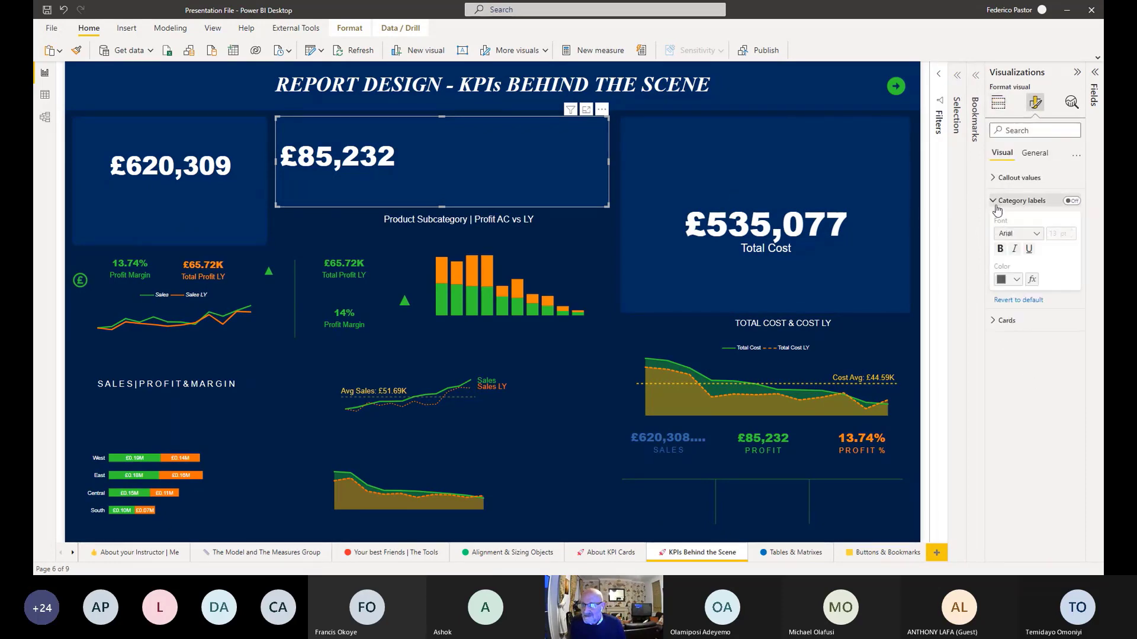
{"action": "left_click", "coordinate": [1034, 153]}
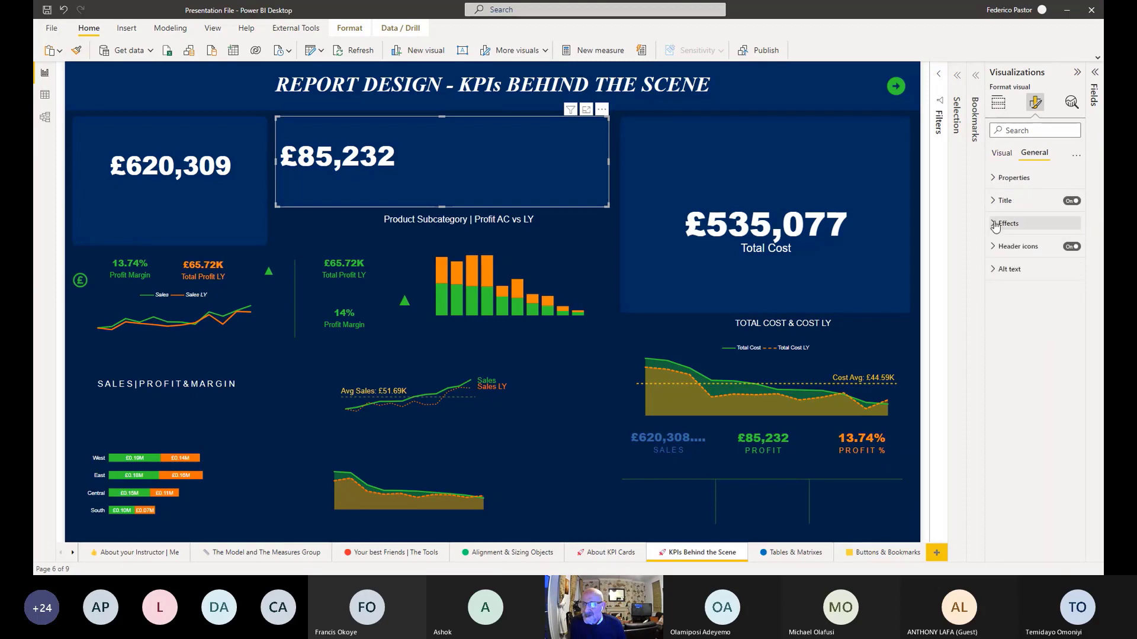
{"action": "left_click", "coordinate": [995, 201]}
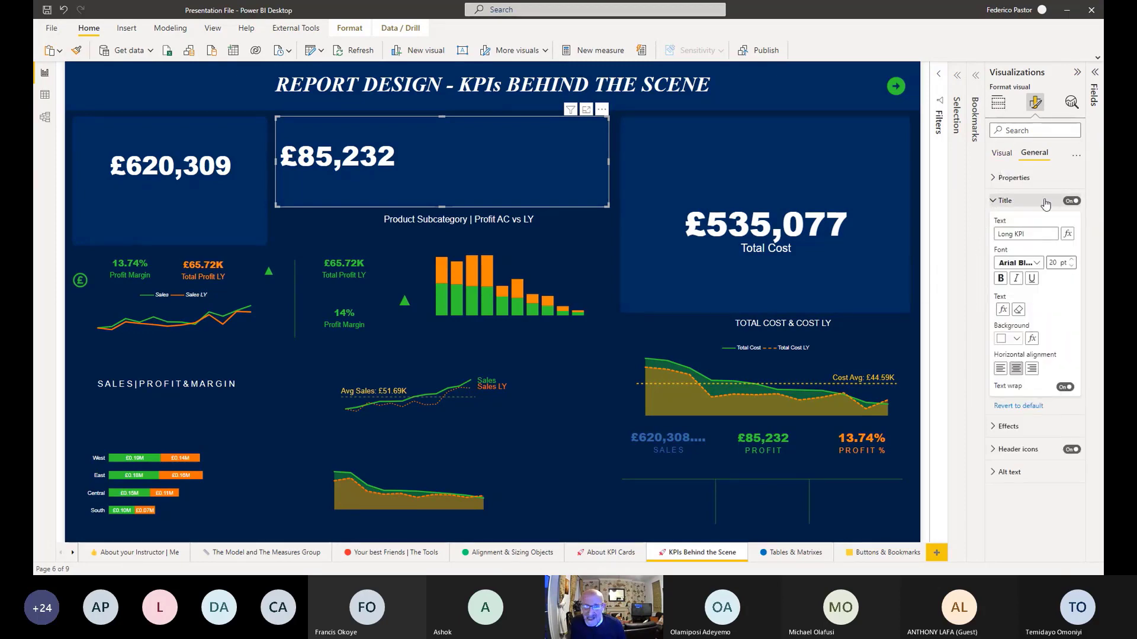
Set the Total Profit card's title font size to 17 pt
{"action": "left_click", "coordinate": [1072, 260]}
{"action": "left_click", "coordinate": [1072, 260]}
{"action": "left_click", "coordinate": [1072, 259]}
{"action": "left_click", "coordinate": [1072, 260]}
{"action": "left_click", "coordinate": [1072, 260]}
{"action": "left_click", "coordinate": [1072, 266]}
{"action": "left_click", "coordinate": [1072, 266]}
{"action": "left_click", "coordinate": [1073, 266]}
{"action": "left_click", "coordinate": [1073, 266]}
{"action": "left_click", "coordinate": [1072, 267]}
{"action": "left_click", "coordinate": [1072, 267]}
{"action": "left_click", "coordinate": [1072, 267]}
{"action": "left_click", "coordinate": [1072, 267]}
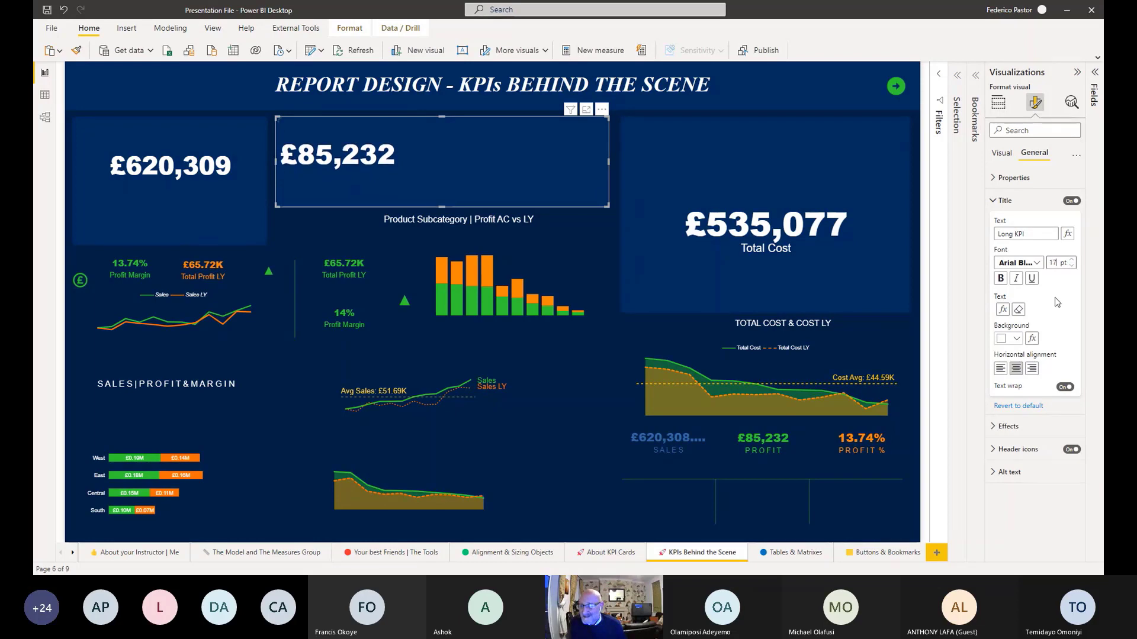
Clear the conditional formatting of the Long KPI title's text colour and set the text to white
{"action": "left_click", "coordinate": [1019, 309]}
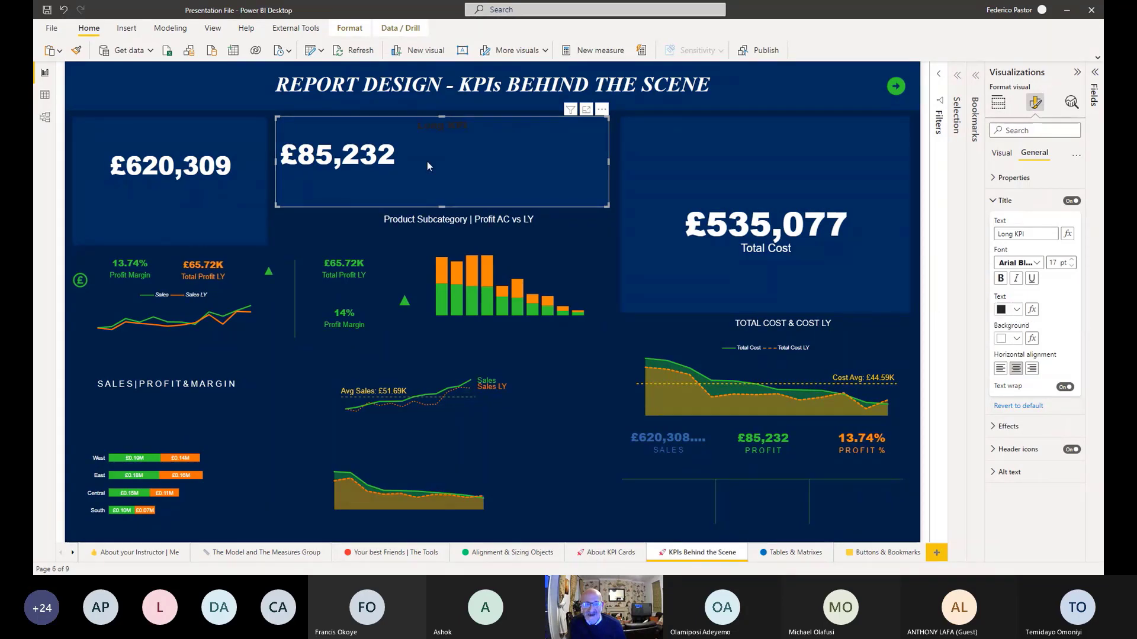
{"action": "left_click", "coordinate": [1001, 309]}
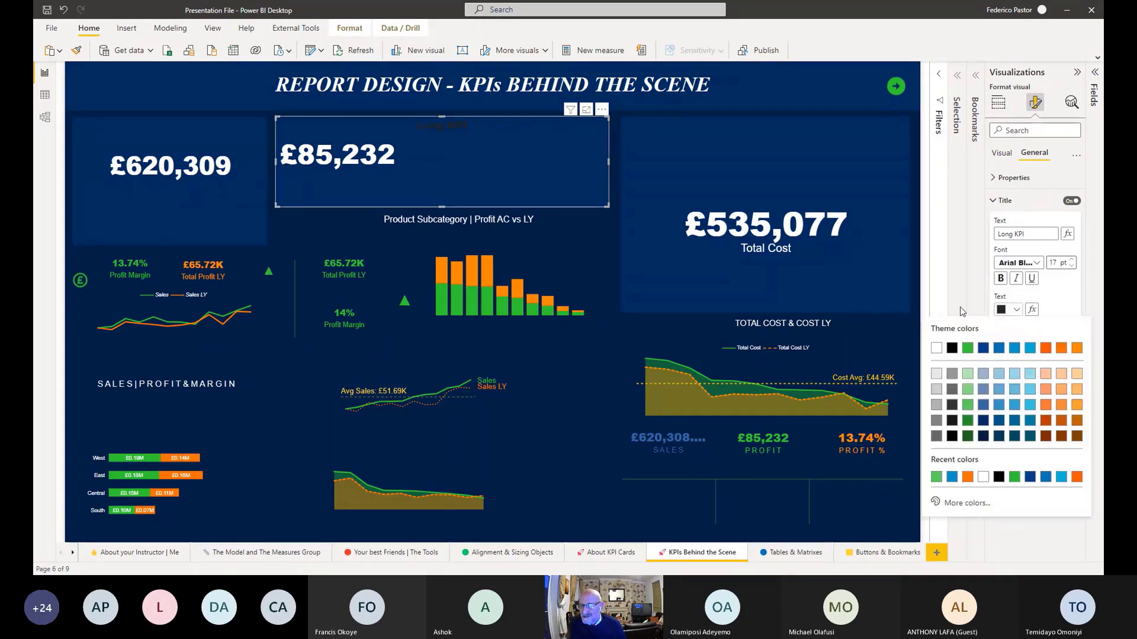
{"action": "left_click", "coordinate": [936, 347]}
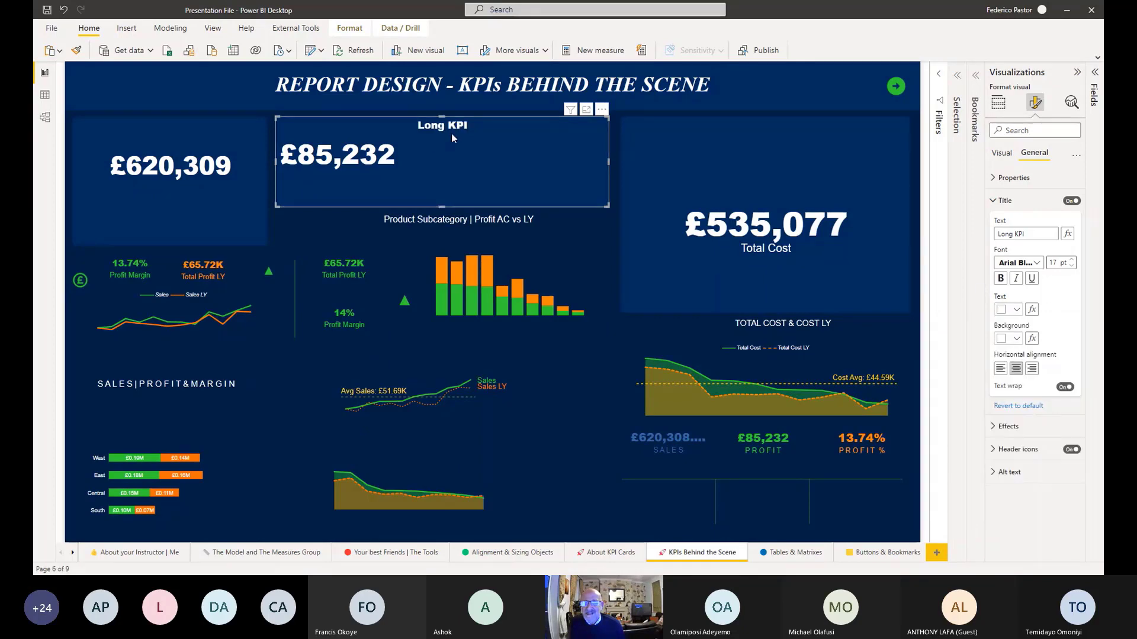
Enlarge the Long KPI title's font size to 56 pt to push the profit figure down in its card
{"action": "left_click", "coordinate": [1073, 262]}
{"action": "left_click", "coordinate": [1074, 261]}
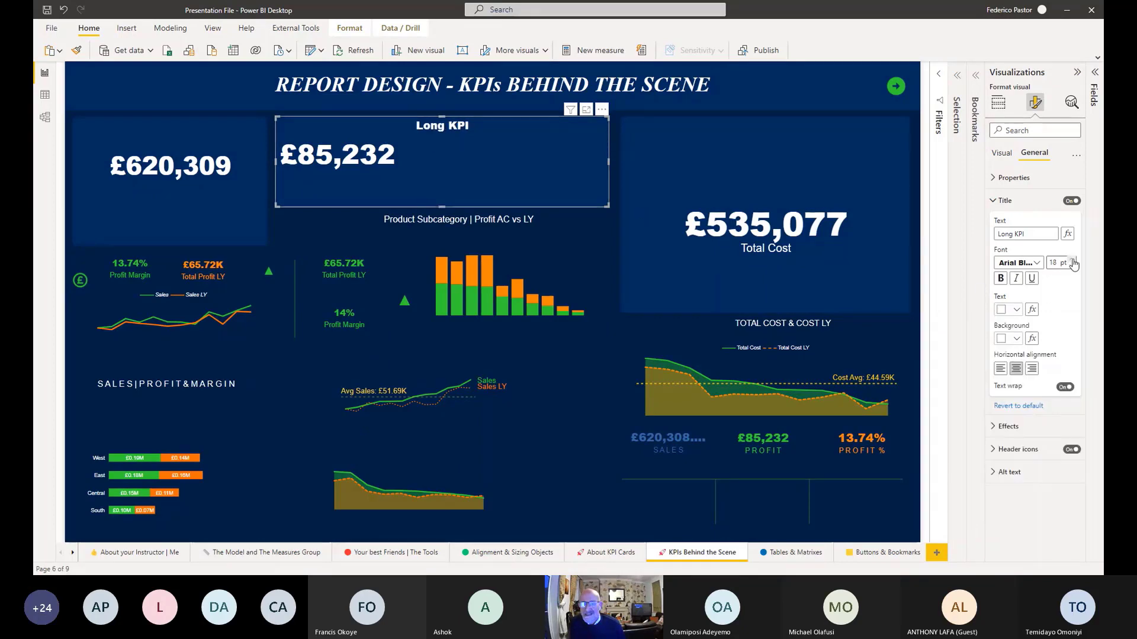
{"action": "left_click", "coordinate": [1074, 261]}
{"action": "left_click", "coordinate": [1073, 261]}
{"action": "left_click", "coordinate": [1073, 261]}
{"action": "left_click", "coordinate": [1073, 260]}
{"action": "left_click", "coordinate": [1072, 261]}
{"action": "left_click", "coordinate": [1073, 260]}
{"action": "left_click", "coordinate": [1073, 260]}
{"action": "left_click", "coordinate": [1073, 261]}
{"action": "left_click", "coordinate": [1073, 261]}
{"action": "left_click", "coordinate": [1073, 260]}
{"action": "left_click", "coordinate": [1071, 261]}
{"action": "left_click", "coordinate": [1071, 261]}
{"action": "left_click", "coordinate": [1071, 261]}
{"action": "left_click", "coordinate": [1071, 261]}
{"action": "left_click", "coordinate": [1071, 261]}
{"action": "left_click", "coordinate": [1071, 261]}
{"action": "left_click", "coordinate": [1071, 261]}
{"action": "left_click", "coordinate": [1071, 261]}
{"action": "left_click", "coordinate": [1071, 261]}
{"action": "left_click", "coordinate": [1071, 261]}
{"action": "left_click", "coordinate": [1071, 261]}
{"action": "left_click", "coordinate": [1070, 261]}
{"action": "left_click", "coordinate": [1071, 261]}
{"action": "left_click", "coordinate": [1071, 261]}
{"action": "left_click", "coordinate": [1071, 261]}
{"action": "left_click", "coordinate": [1071, 261]}
{"action": "left_click", "coordinate": [1070, 261]}
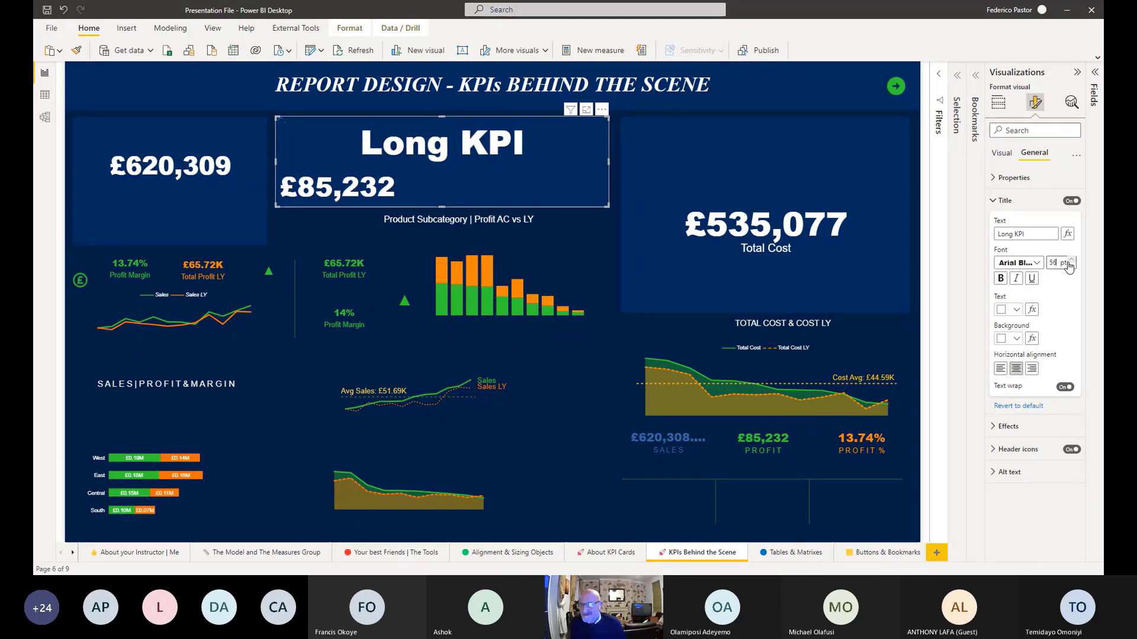
Hide the Long KPI title by basing its font colour on a field value, using a transparent colour measure from the Unichar & Colour folder
{"action": "left_click", "coordinate": [1032, 309]}
{"action": "left_click", "coordinate": [396, 163]}
{"action": "left_click", "coordinate": [379, 214]}
{"action": "left_click", "coordinate": [467, 212]}
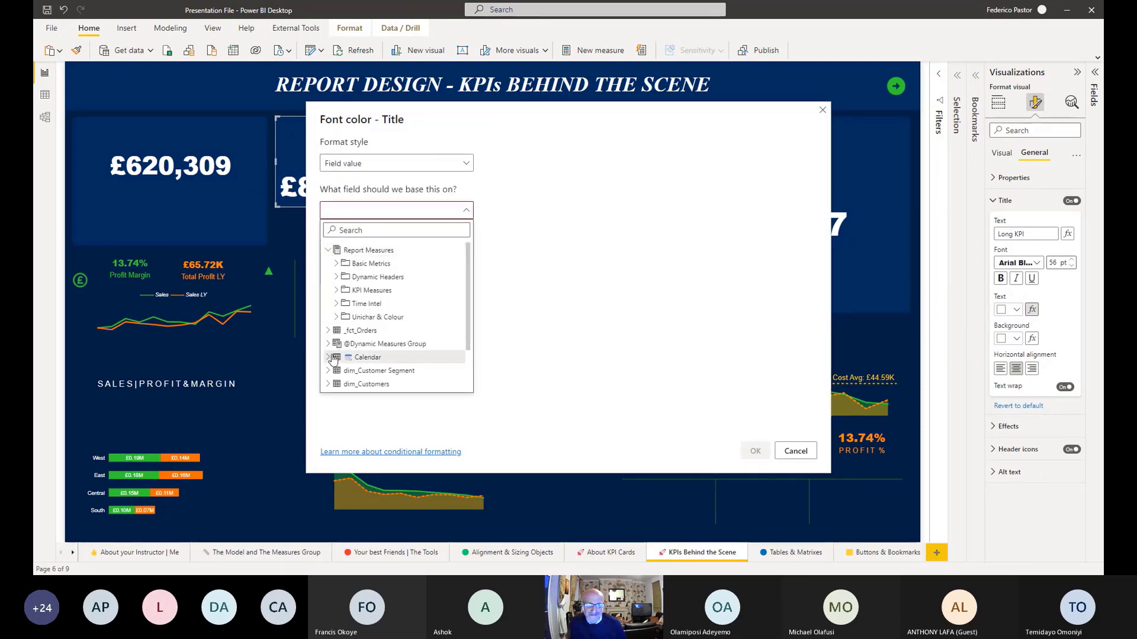
{"action": "left_click", "coordinate": [336, 317]}
{"action": "left_click_drag", "start_coordinate": [468, 271], "coordinate": [465, 333]}
{"action": "left_click", "coordinate": [384, 301]}
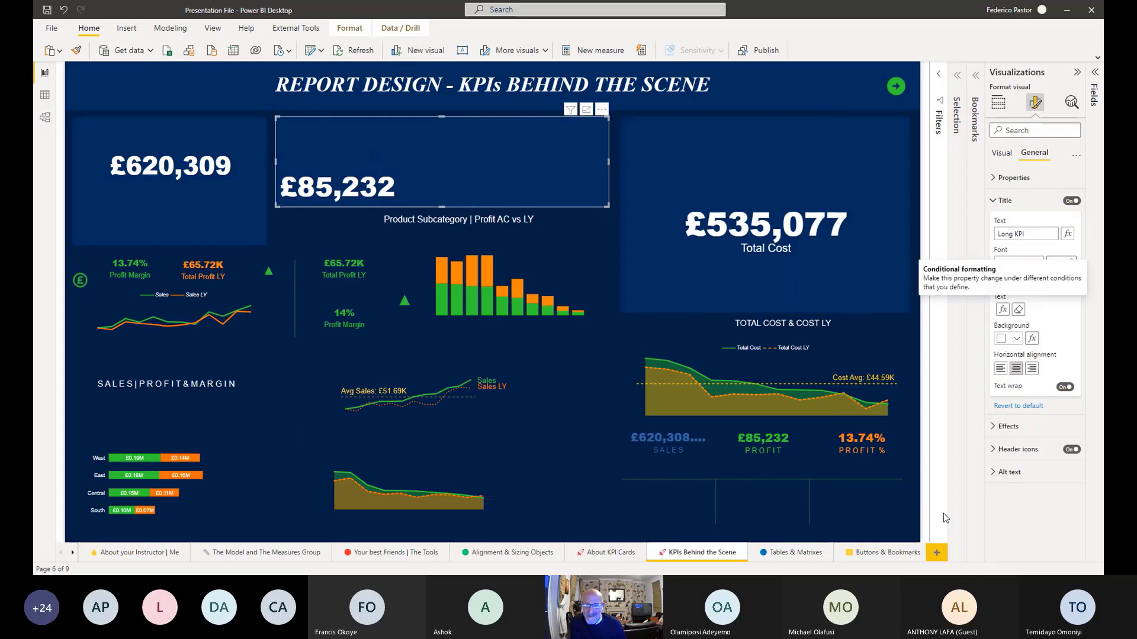
Layer the column chart, Total Profit LY and Profit Margin cards, green arrow and vertical divider onto the Total Profit card
{"action": "left_click", "coordinate": [547, 314]}
{"action": "left_click_drag", "start_coordinate": [547, 313], "coordinate": [560, 192]}
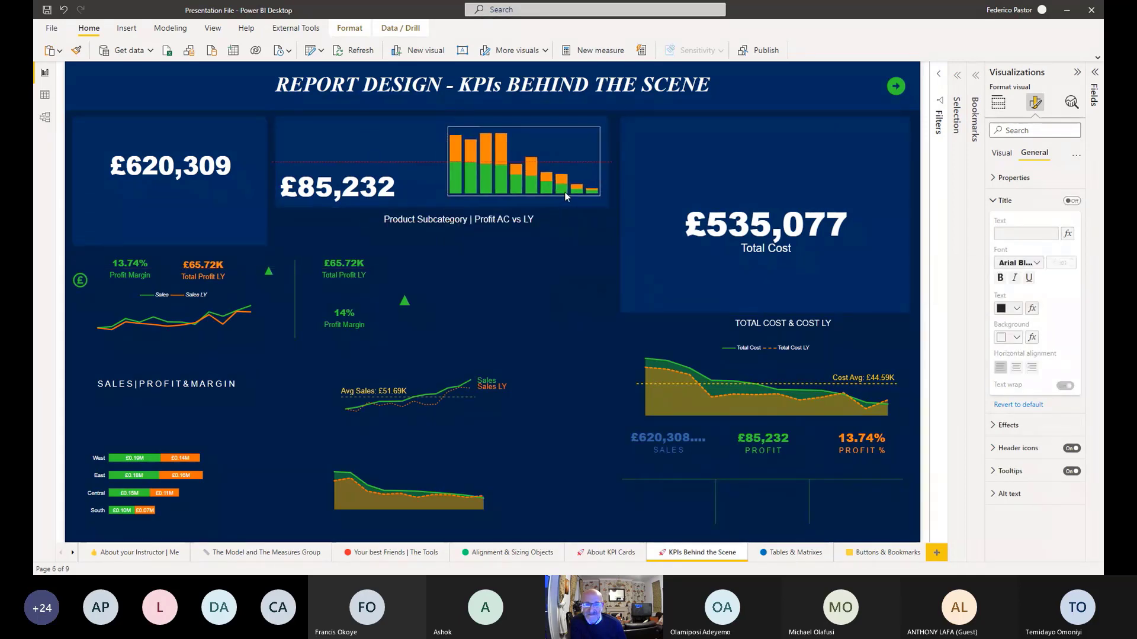
{"action": "left_click", "coordinate": [516, 225]}
{"action": "left_click_drag", "start_coordinate": [346, 277], "coordinate": [321, 155]}
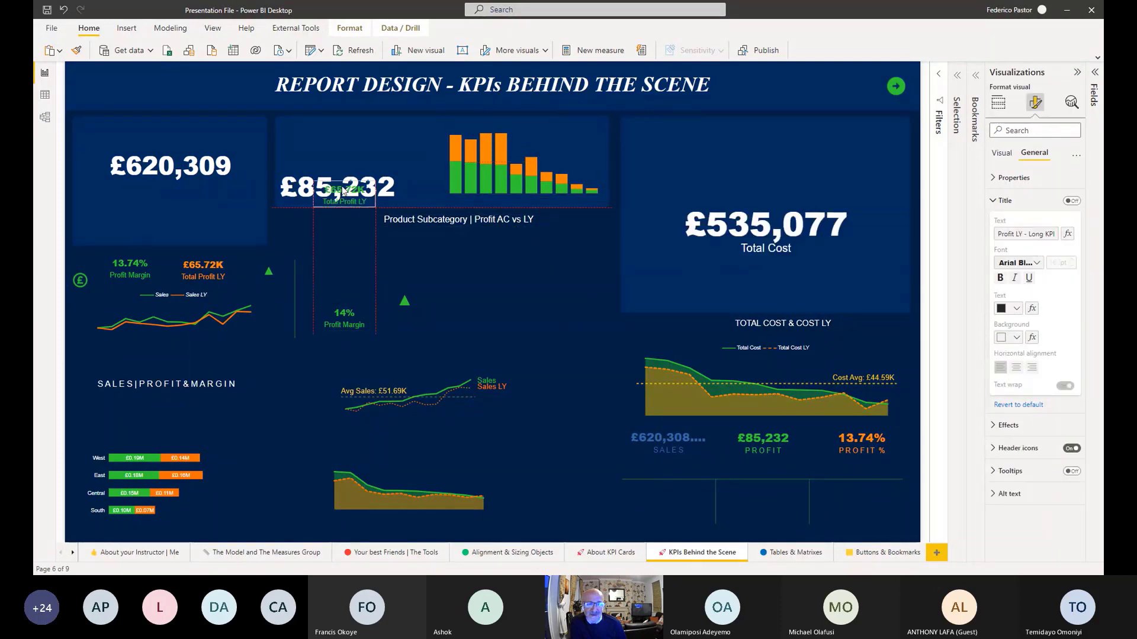
{"action": "left_click_drag", "start_coordinate": [359, 332], "coordinate": [392, 154]}
{"action": "left_click_drag", "start_coordinate": [413, 302], "coordinate": [426, 177]}
{"action": "left_click_drag", "start_coordinate": [511, 194], "coordinate": [514, 195]}
{"action": "left_click_drag", "start_coordinate": [295, 314], "coordinate": [436, 181]}
{"action": "left_click", "coordinate": [460, 272]}
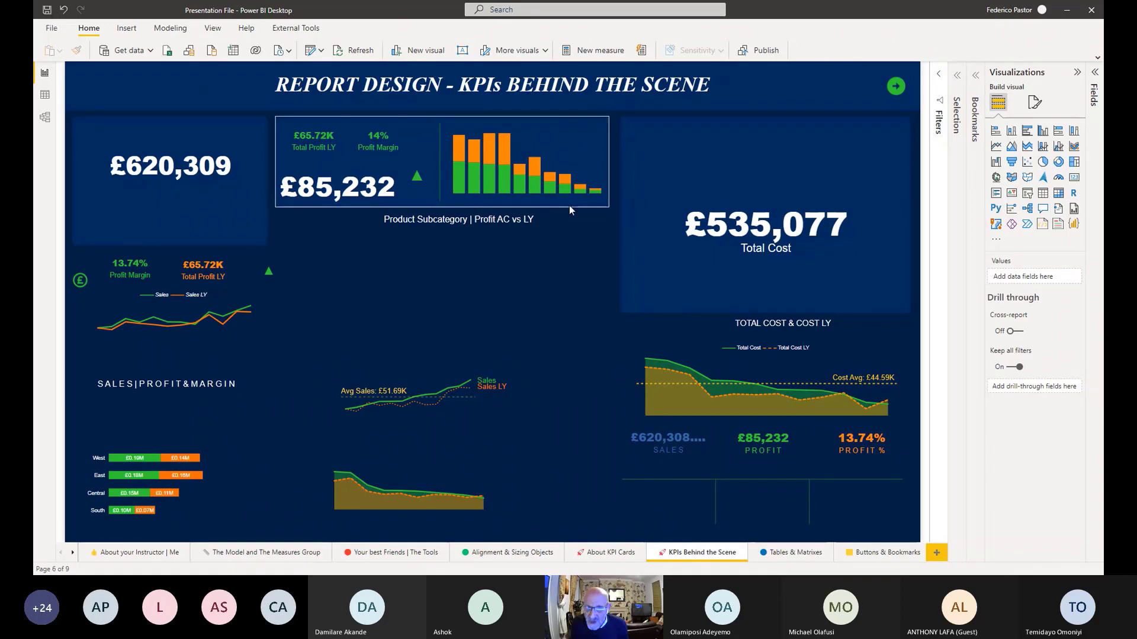
Move the Product Subcategory | Profit AC vs LY header up to sit directly beneath the Total Profit card
{"action": "mouse_move", "coordinate": [570, 207]}
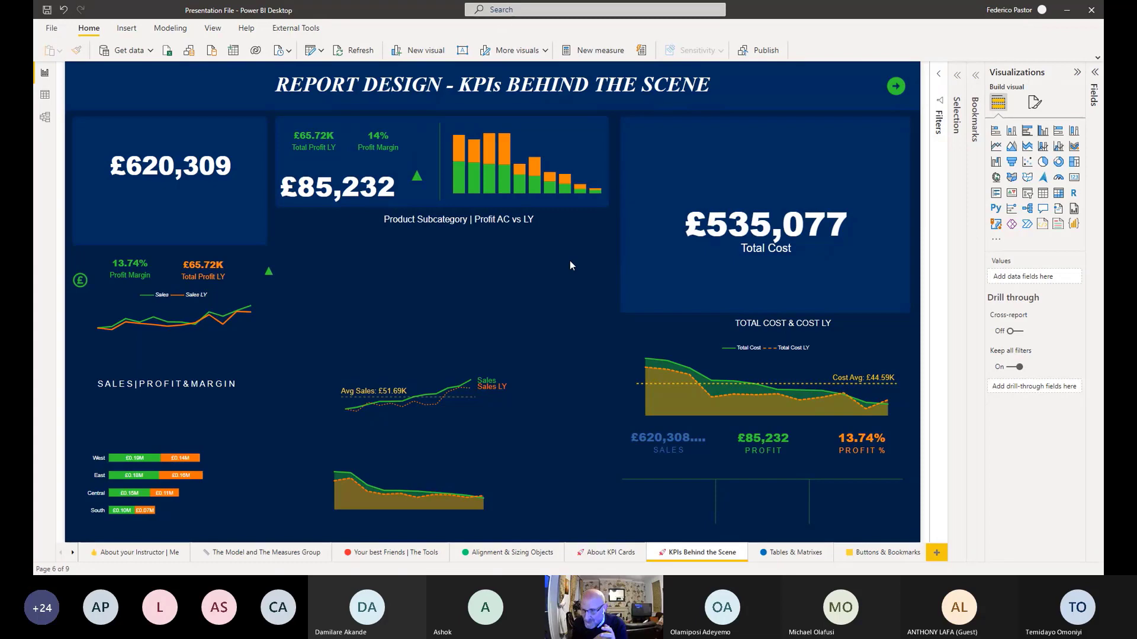
{"action": "left_click", "coordinate": [519, 219]}
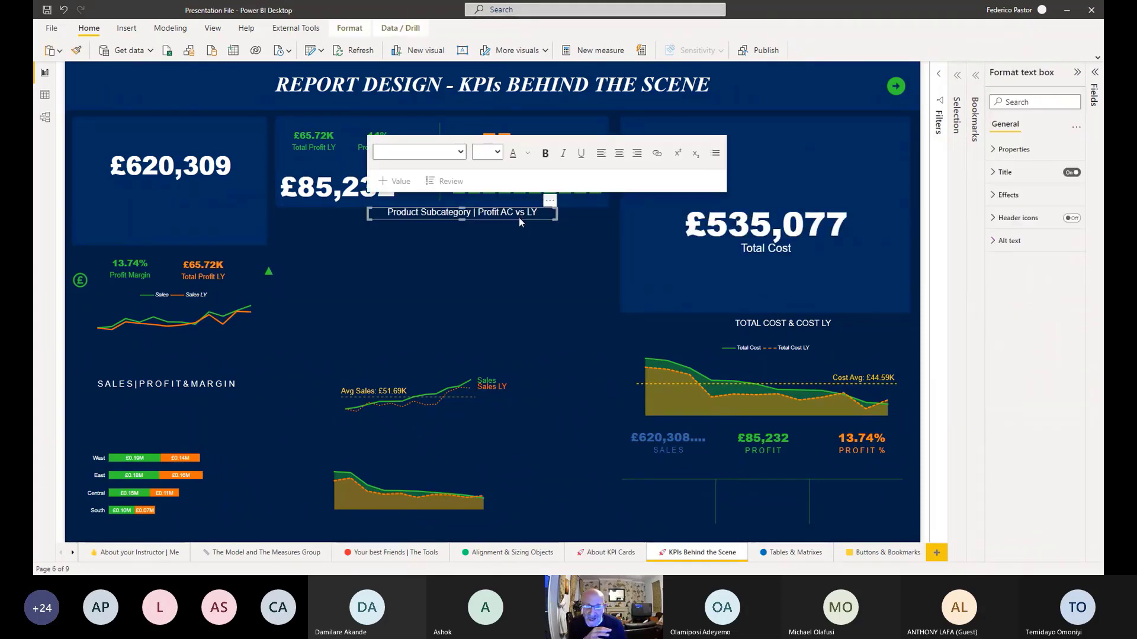
{"action": "left_click", "coordinate": [537, 249]}
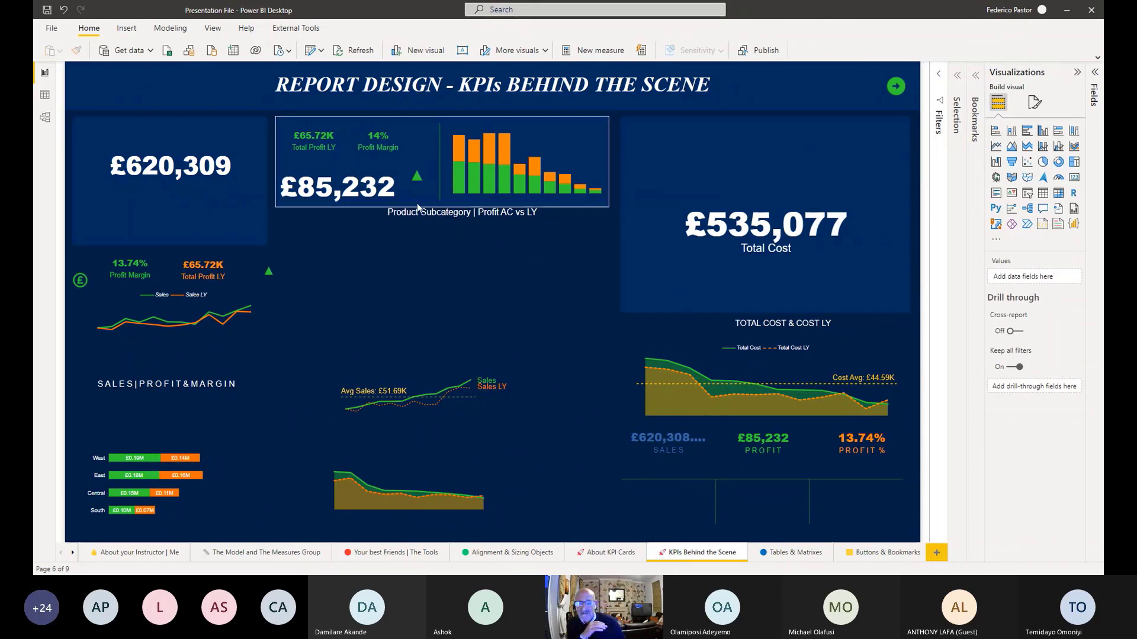
Move the Total Profit LY card out below the Total Profit card and return it to its place
{"action": "left_click_drag", "start_coordinate": [307, 148], "coordinate": [323, 228]}
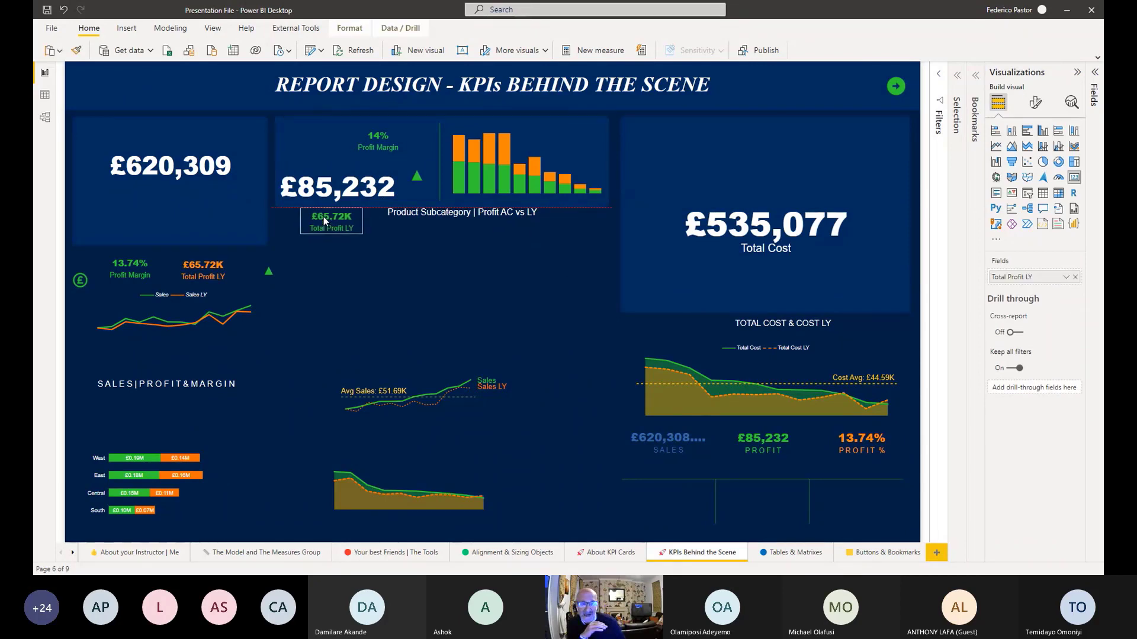
{"action": "left_click", "coordinate": [388, 258]}
{"action": "left_click_drag", "start_coordinate": [346, 228], "coordinate": [329, 148]}
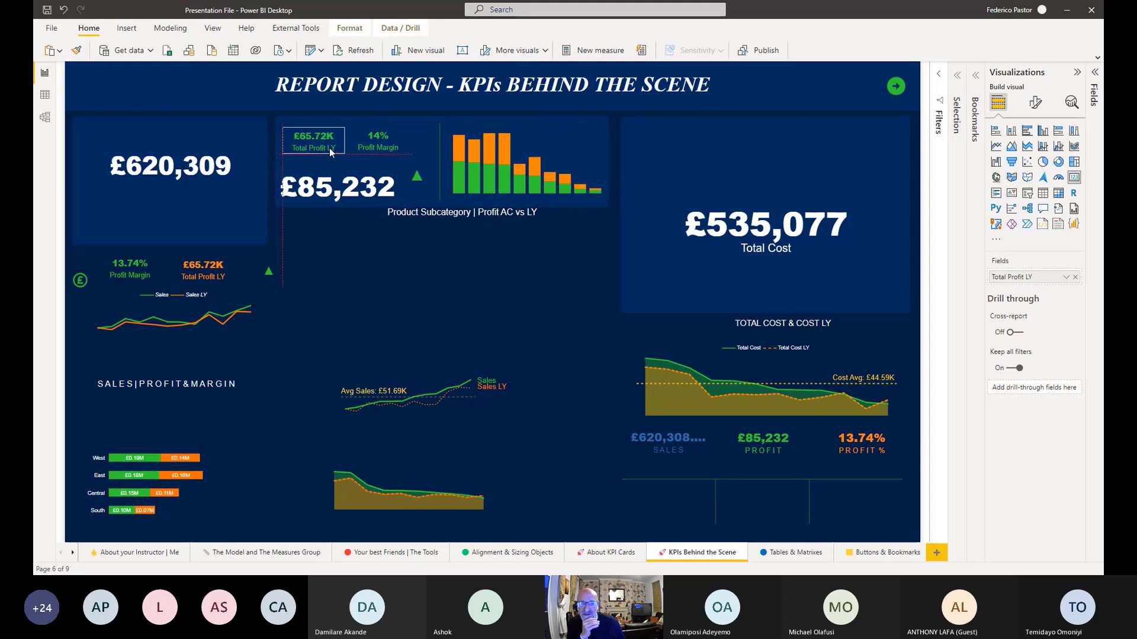
{"action": "left_click", "coordinate": [424, 272]}
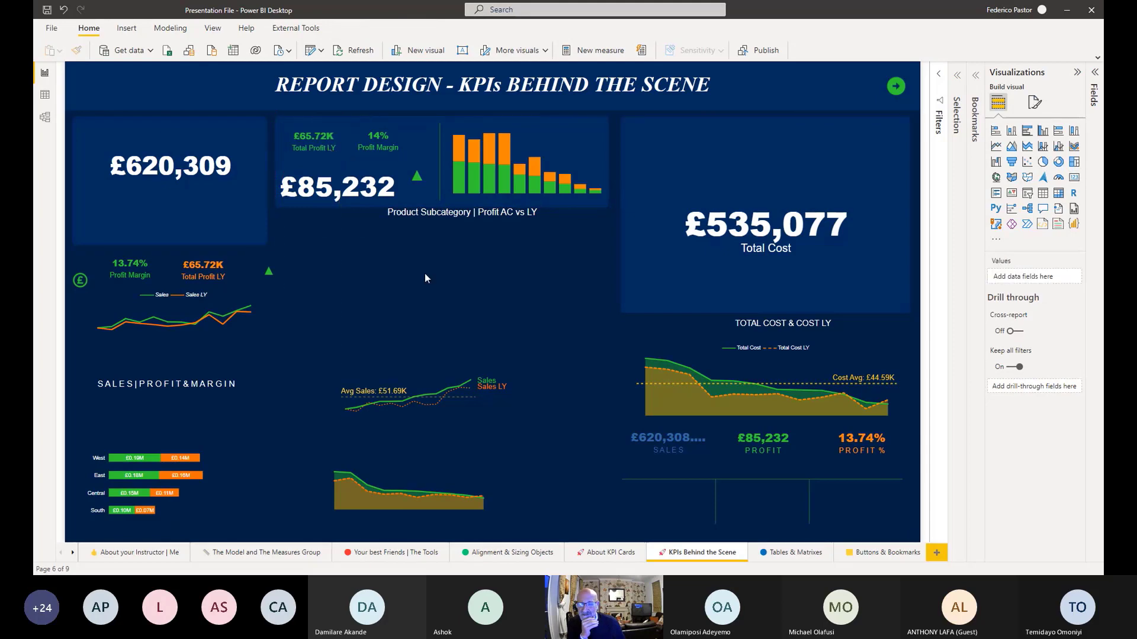
Layer the Total Cost and Total Cost LY area chart above the Total Cost figure and the divider lines below it
{"action": "left_click", "coordinate": [782, 190]}
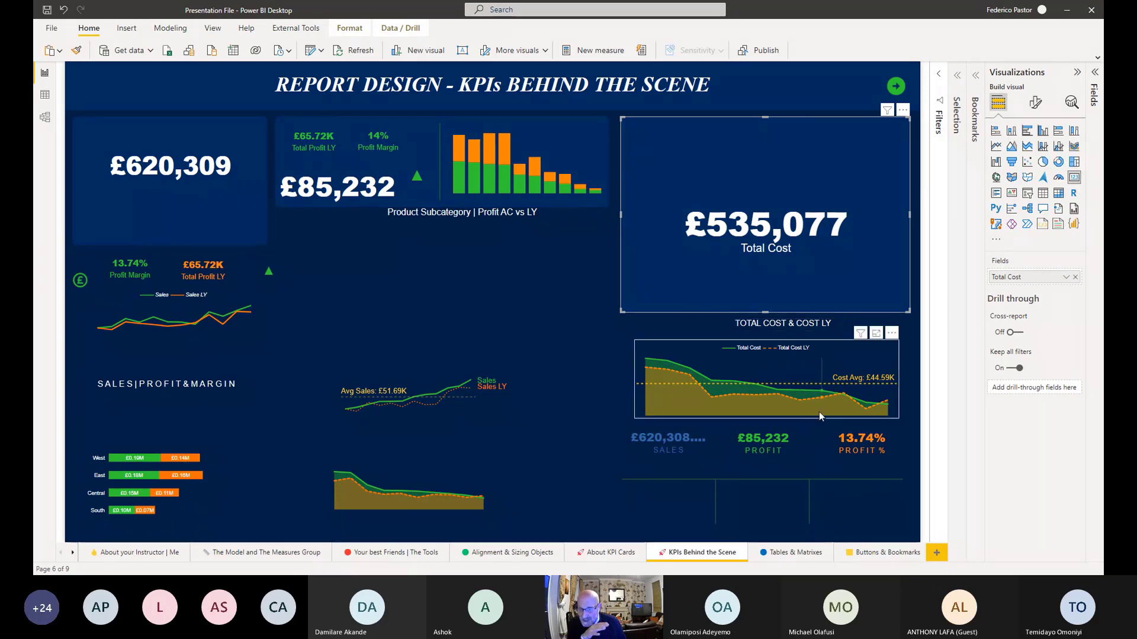
{"action": "left_click_drag", "start_coordinate": [819, 417], "coordinate": [818, 205]}
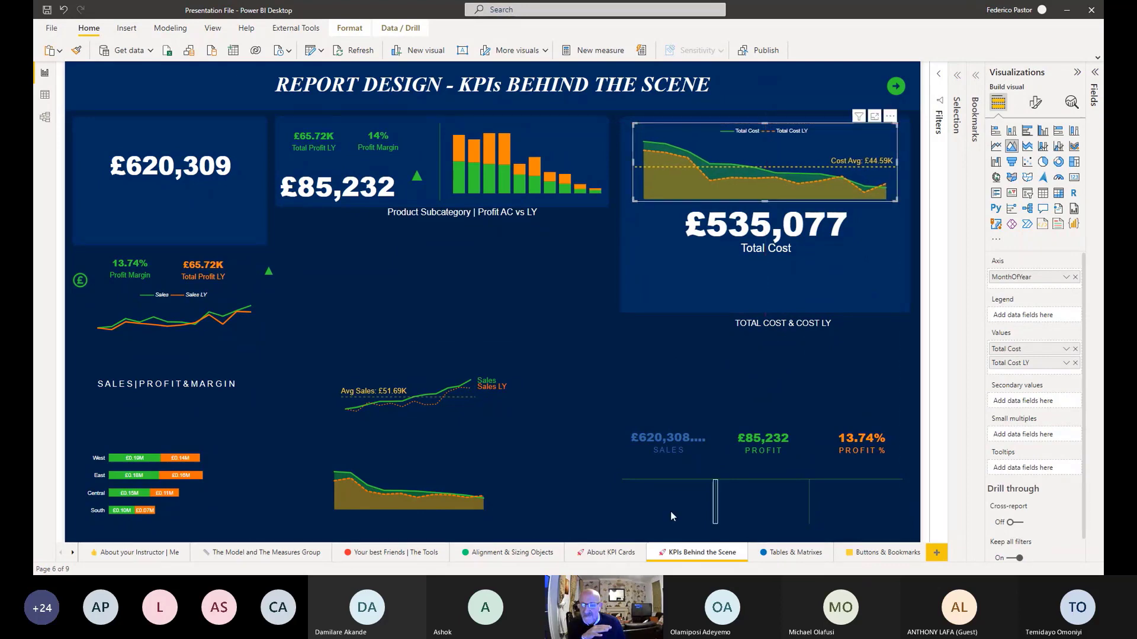
{"action": "left_click_drag", "start_coordinate": [557, 462], "coordinate": [922, 519]}
{"action": "left_click_drag", "start_coordinate": [826, 482], "coordinate": [833, 265]}
{"action": "left_click", "coordinate": [834, 265]}
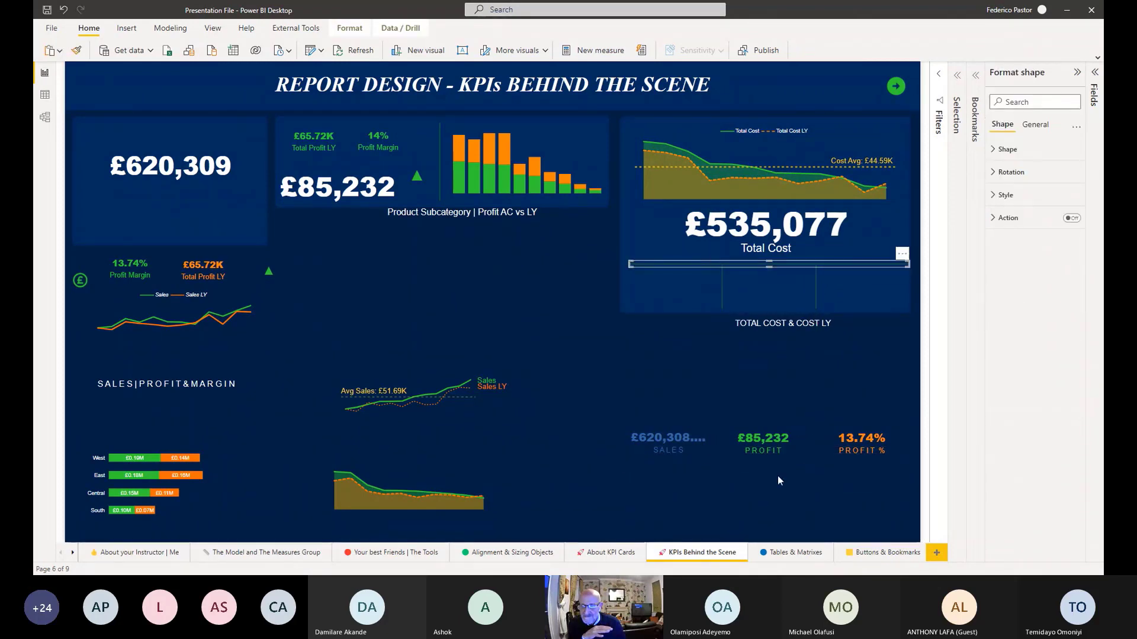
Place the Sales, Profit and Profit % cards into the three divided sections beneath the Total Cost figure
{"action": "left_click", "coordinate": [686, 451]}
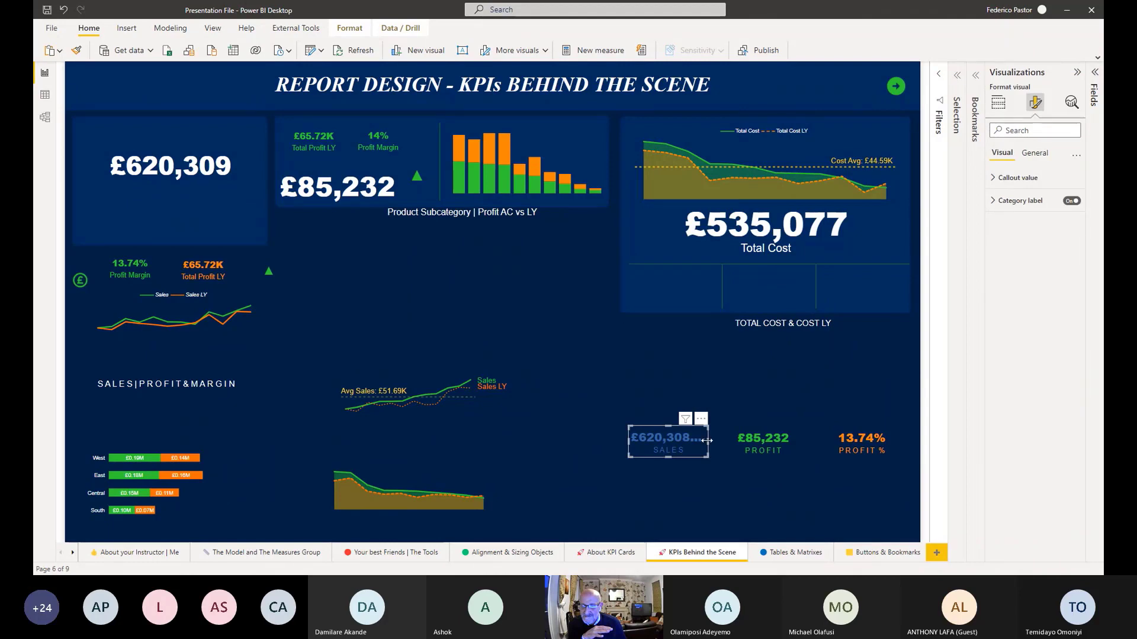
{"action": "left_click_drag", "start_coordinate": [702, 451], "coordinate": [701, 299]}
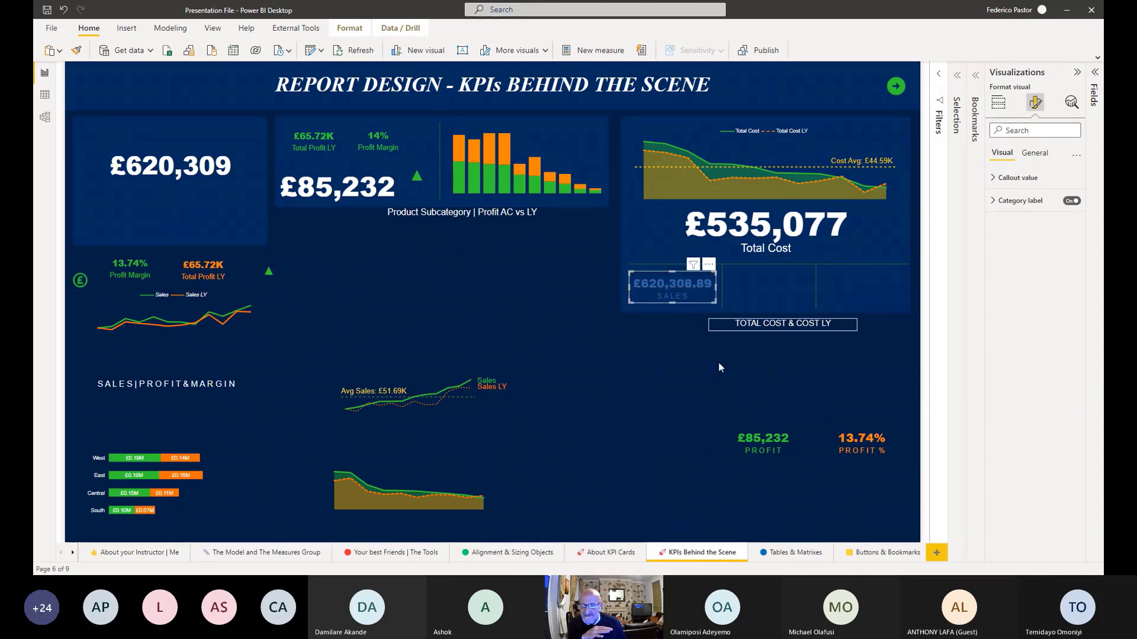
{"action": "left_click_drag", "start_coordinate": [776, 453], "coordinate": [786, 301]}
{"action": "left_click_drag", "start_coordinate": [873, 453], "coordinate": [875, 300]}
Move the TOTAL COST & COST LY header to the top centre of the Total Cost card and shift the area chart slightly down beneath it
{"action": "left_click_drag", "start_coordinate": [818, 332], "coordinate": [736, 134]}
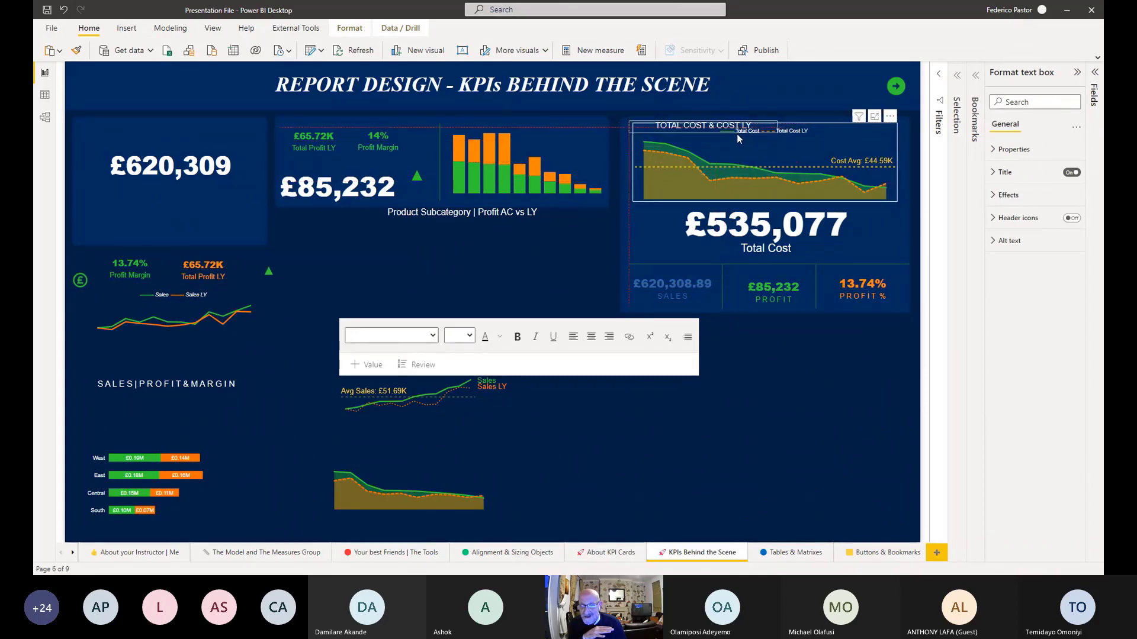
{"action": "left_click", "coordinate": [762, 201]}
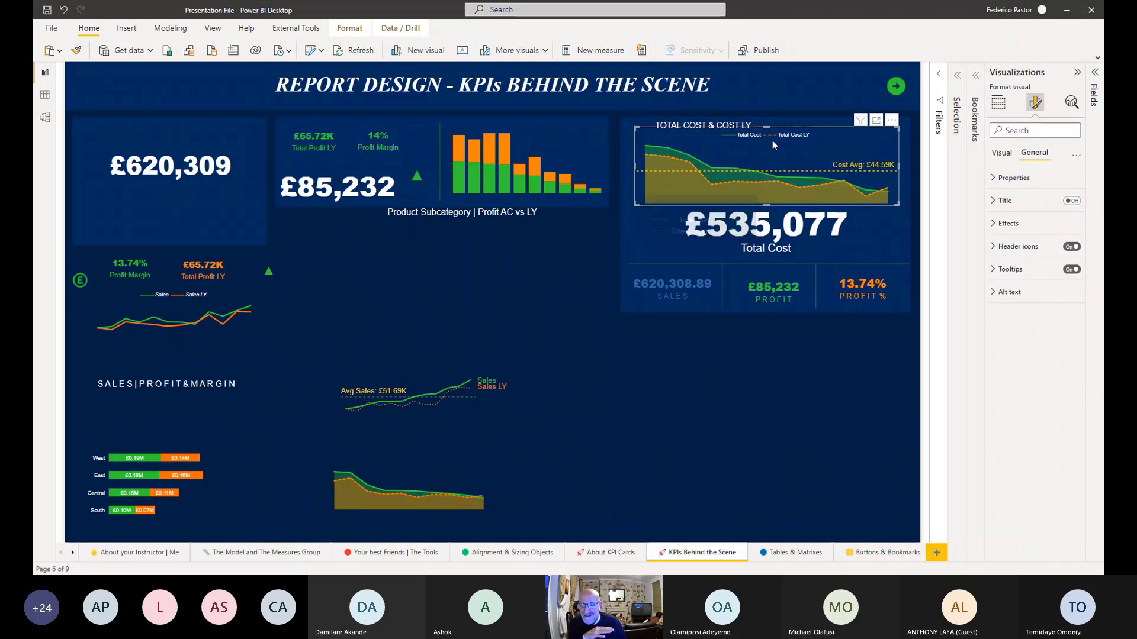
{"action": "left_click_drag", "start_coordinate": [767, 127], "coordinate": [819, 130]}
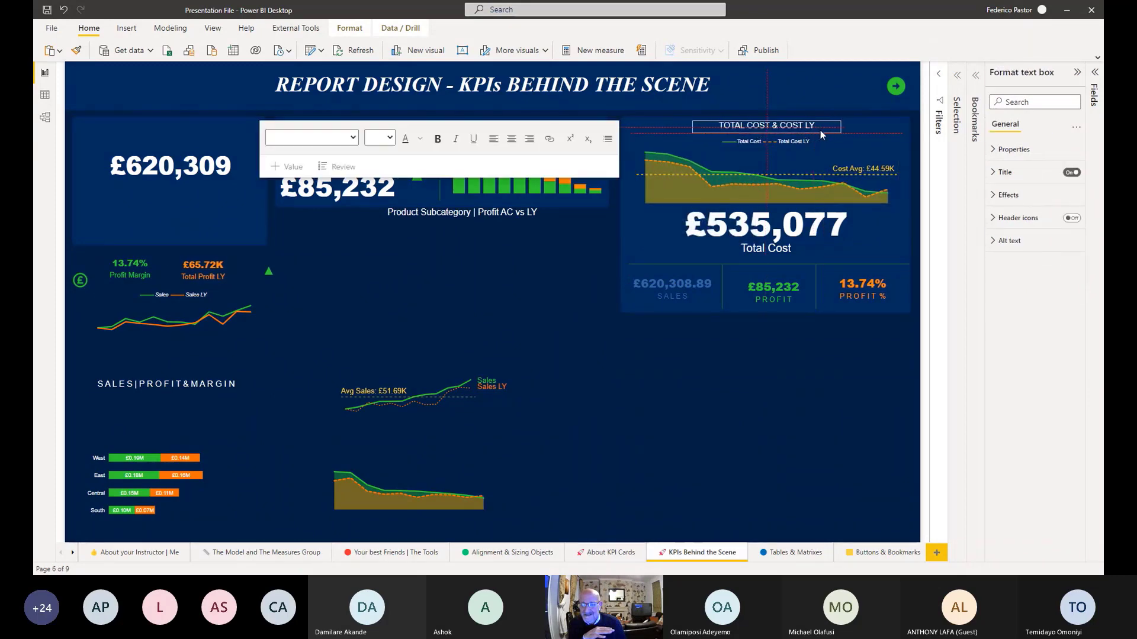
{"action": "left_click", "coordinate": [719, 426]}
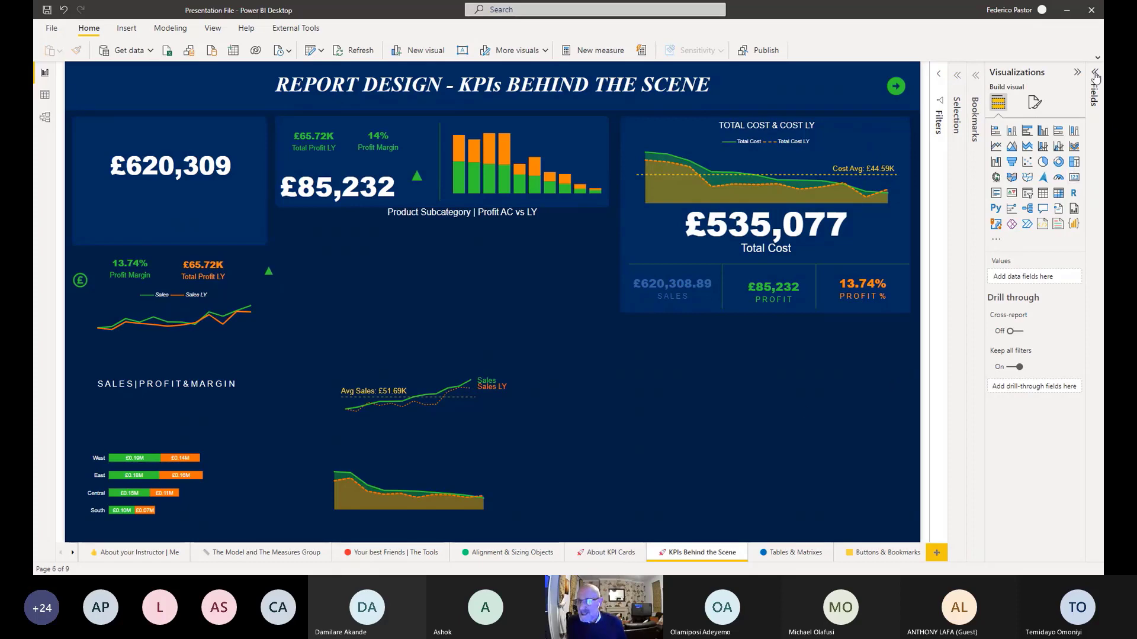
Examine the formulas of the (1)+ve Icon and (2)-ve Icon measures in the KPI Measures folder
{"action": "left_click", "coordinate": [1096, 77]}
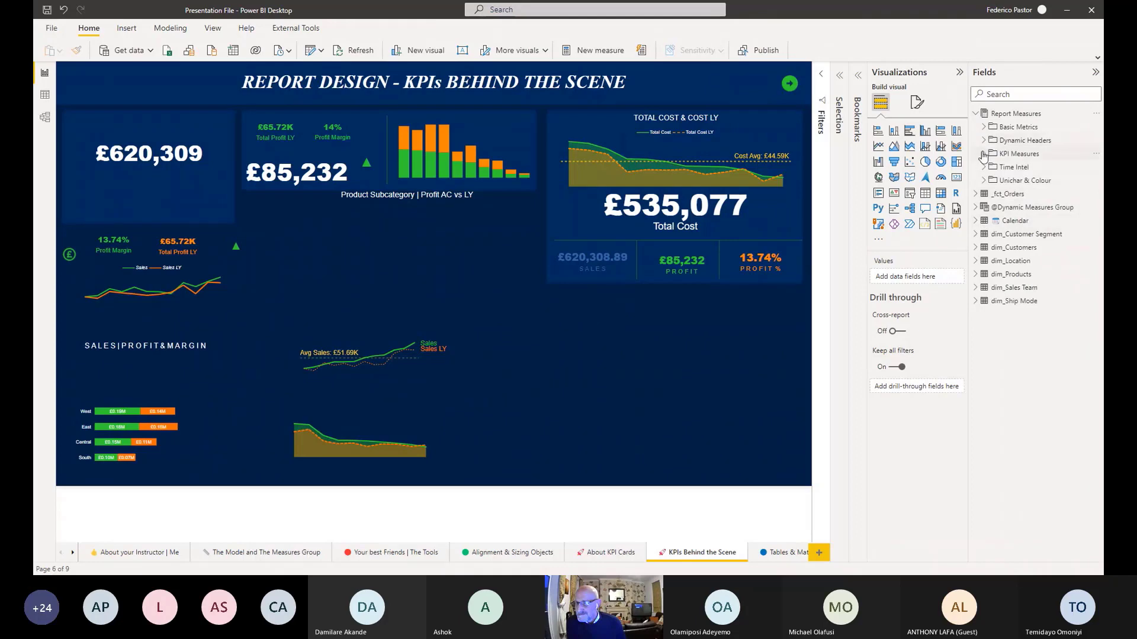
{"action": "left_click", "coordinate": [982, 156]}
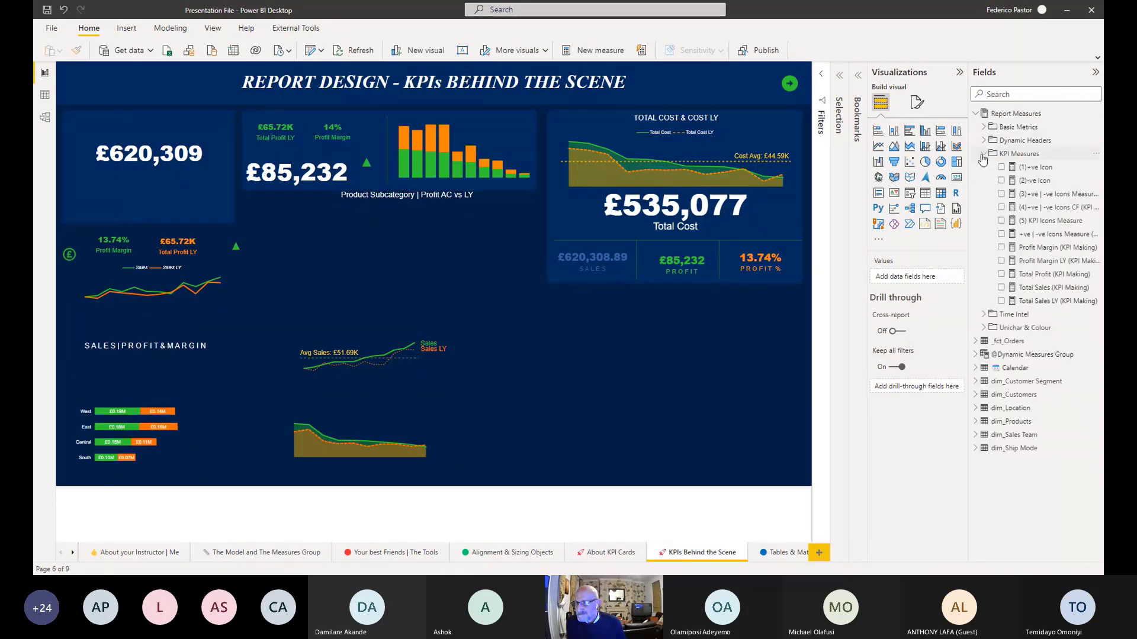
{"action": "left_click", "coordinate": [1035, 167]}
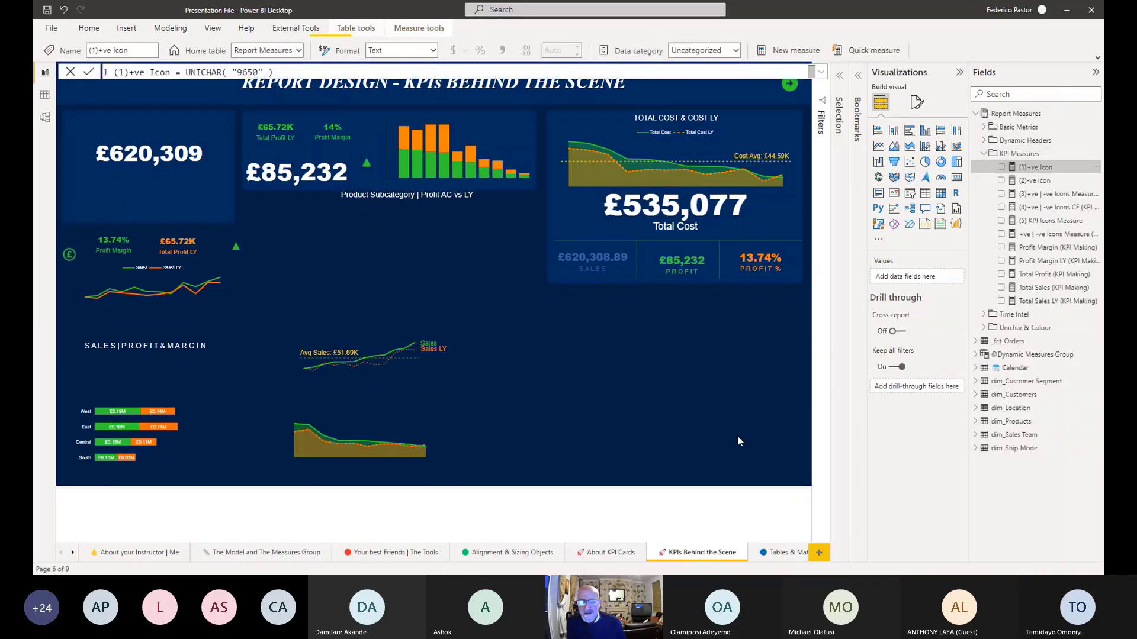
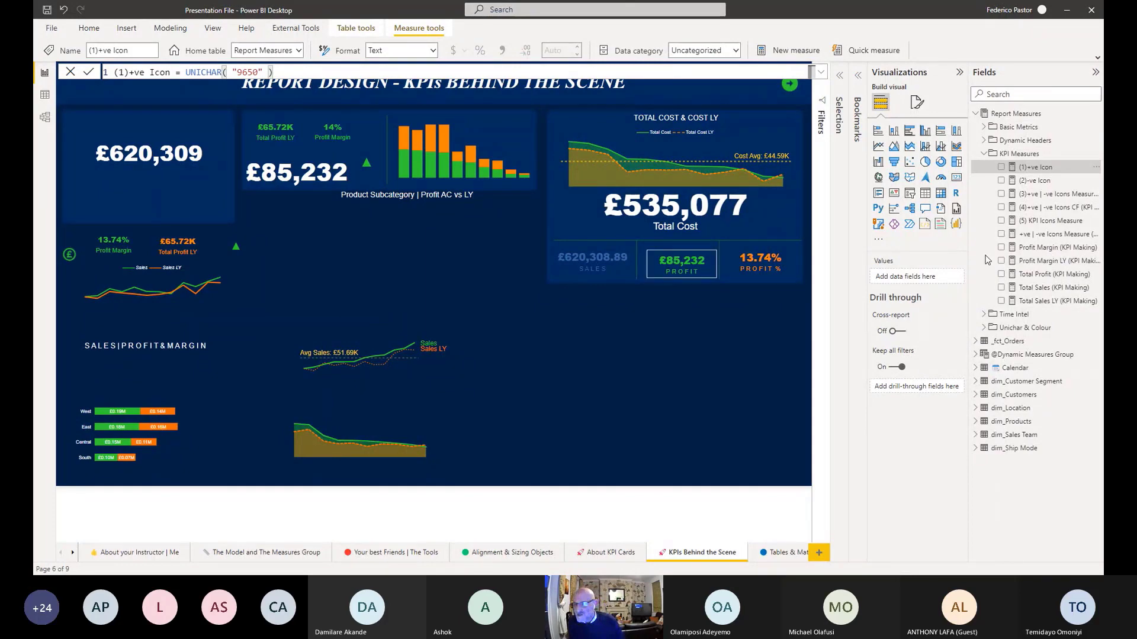
{"action": "left_click", "coordinate": [1035, 180]}
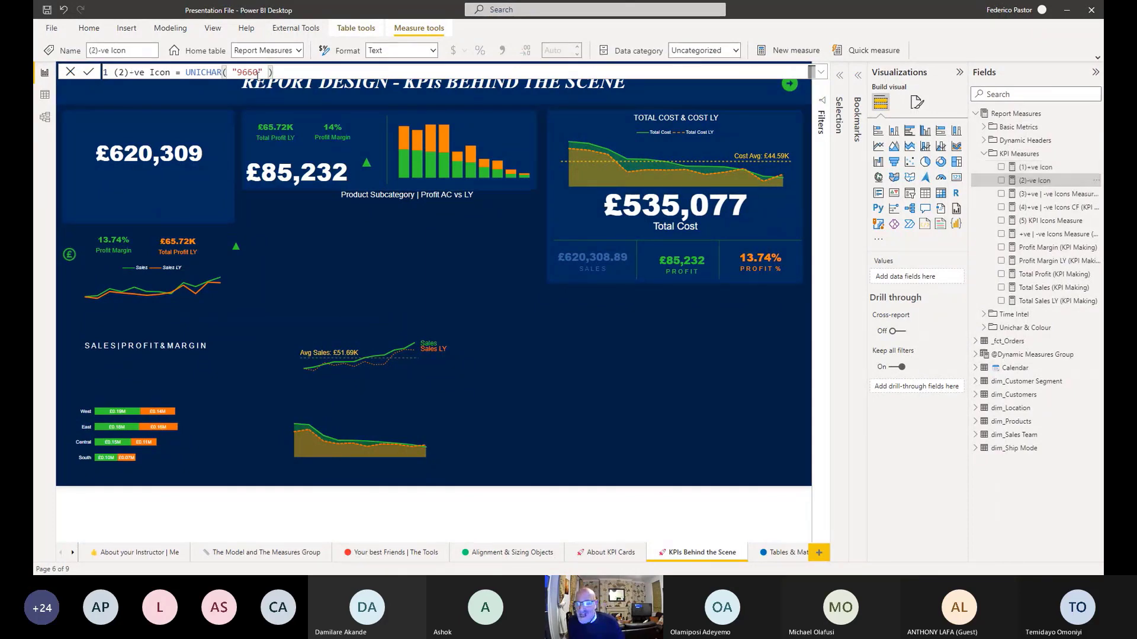
Add two card visuals side by side below the Total Cost card, one showing (1)+ve Icon and the other (2)-ve Icon
{"action": "left_click", "coordinate": [1036, 168]}
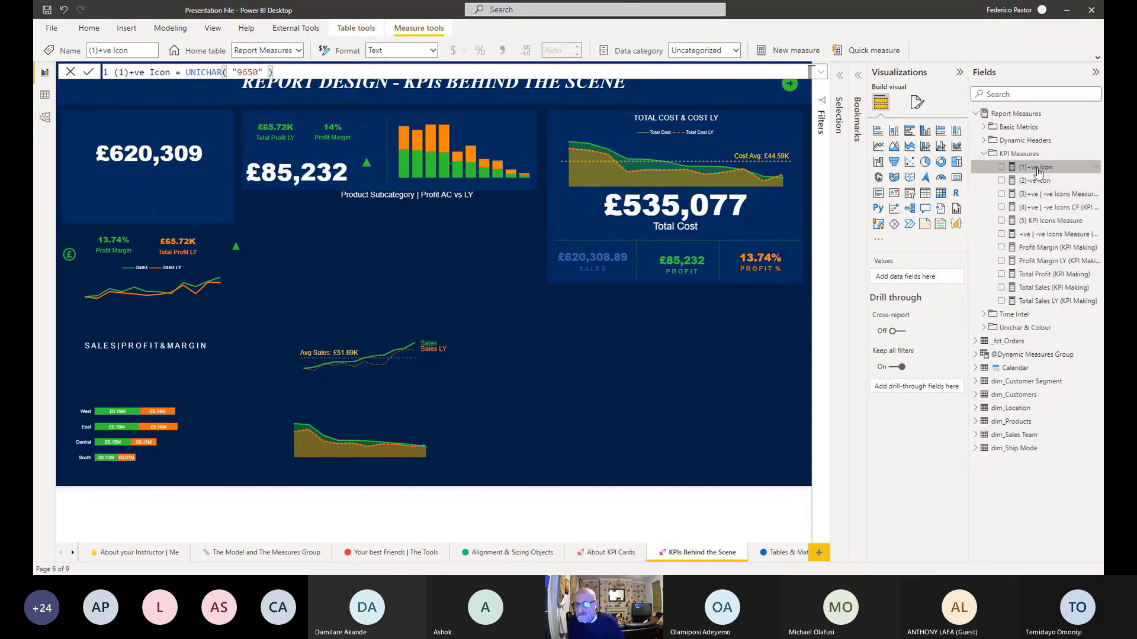
{"action": "left_click", "coordinate": [956, 177]}
{"action": "left_click_drag", "start_coordinate": [486, 360], "coordinate": [669, 374]}
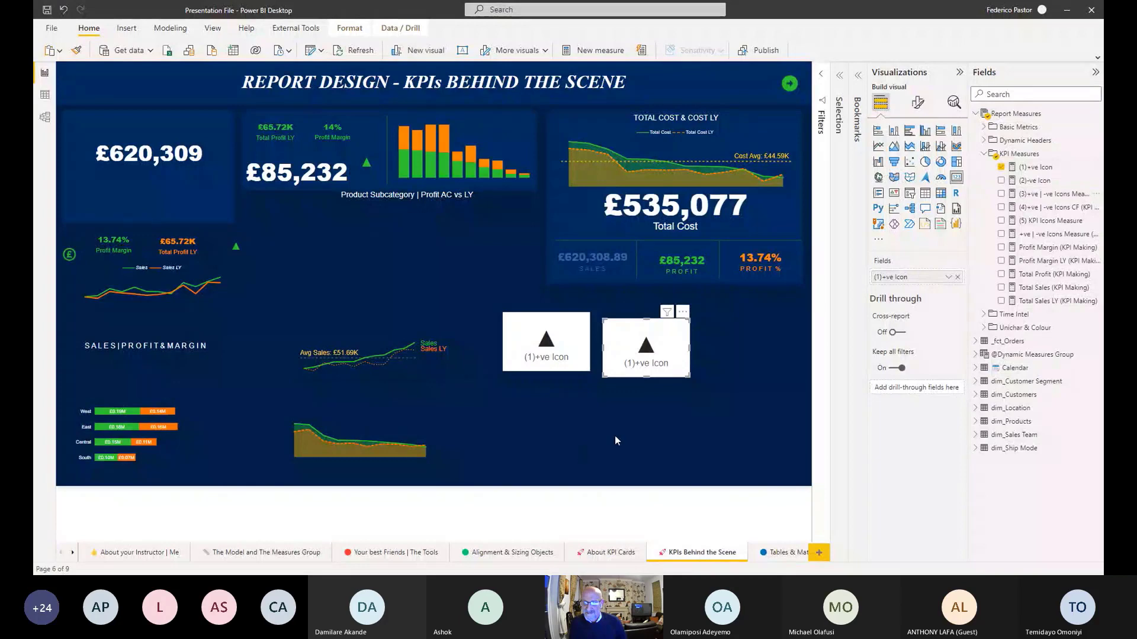
{"action": "left_click_drag", "start_coordinate": [1042, 181], "coordinate": [927, 280]}
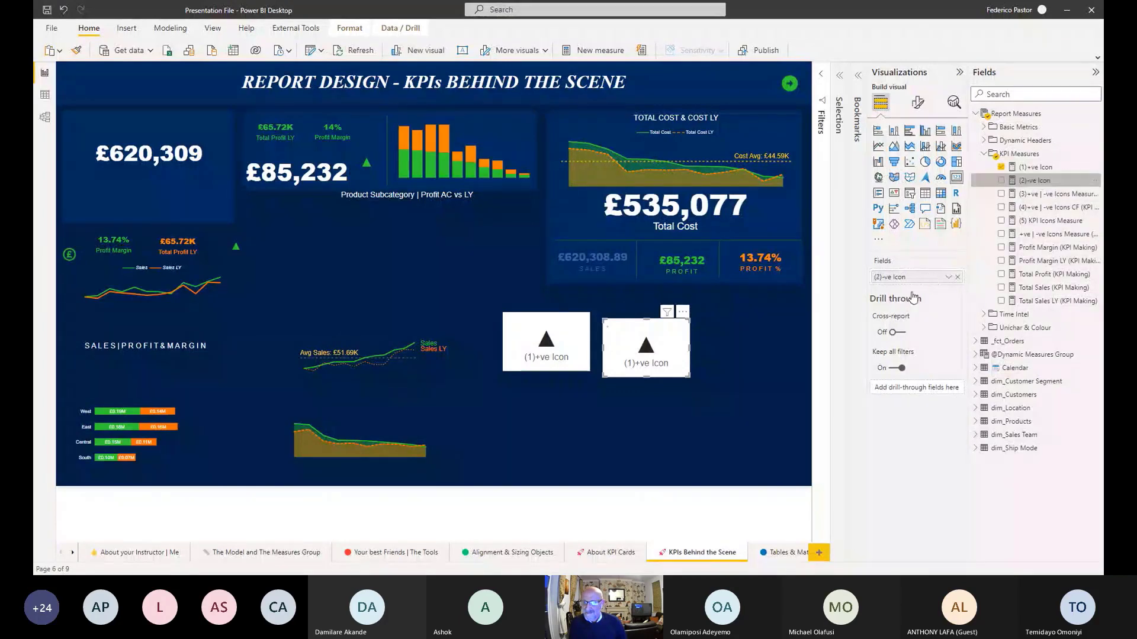
{"action": "left_click_drag", "start_coordinate": [652, 371], "coordinate": [652, 365]}
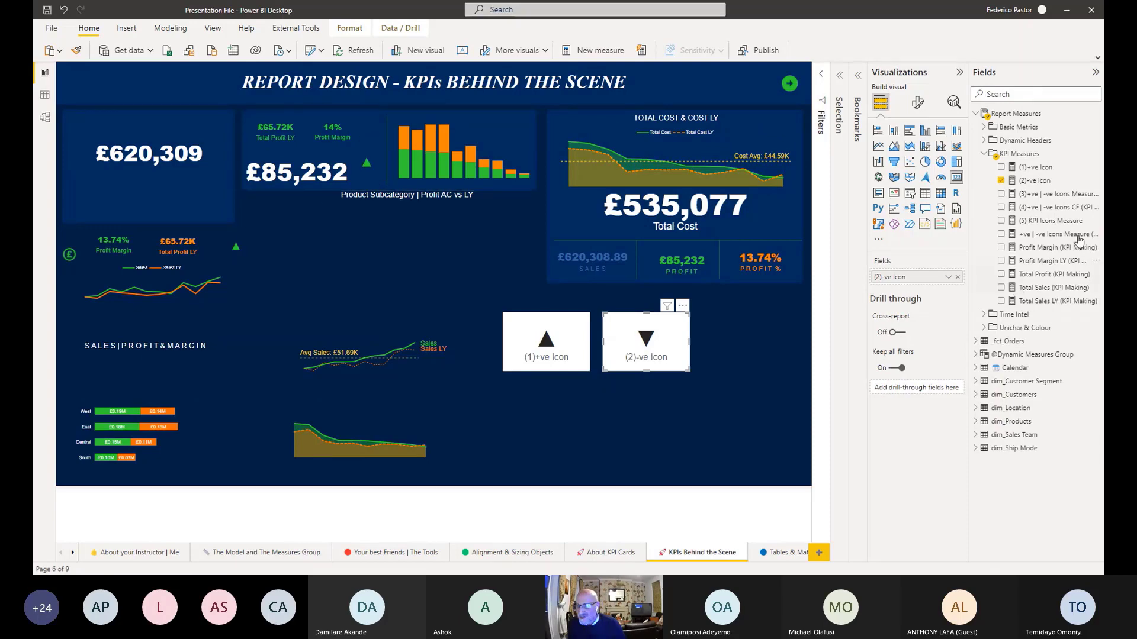
Examine the full formula of the (5) KPI Icons Measure and close its expanded view
{"action": "left_click", "coordinate": [1035, 224]}
{"action": "left_click", "coordinate": [821, 74]}
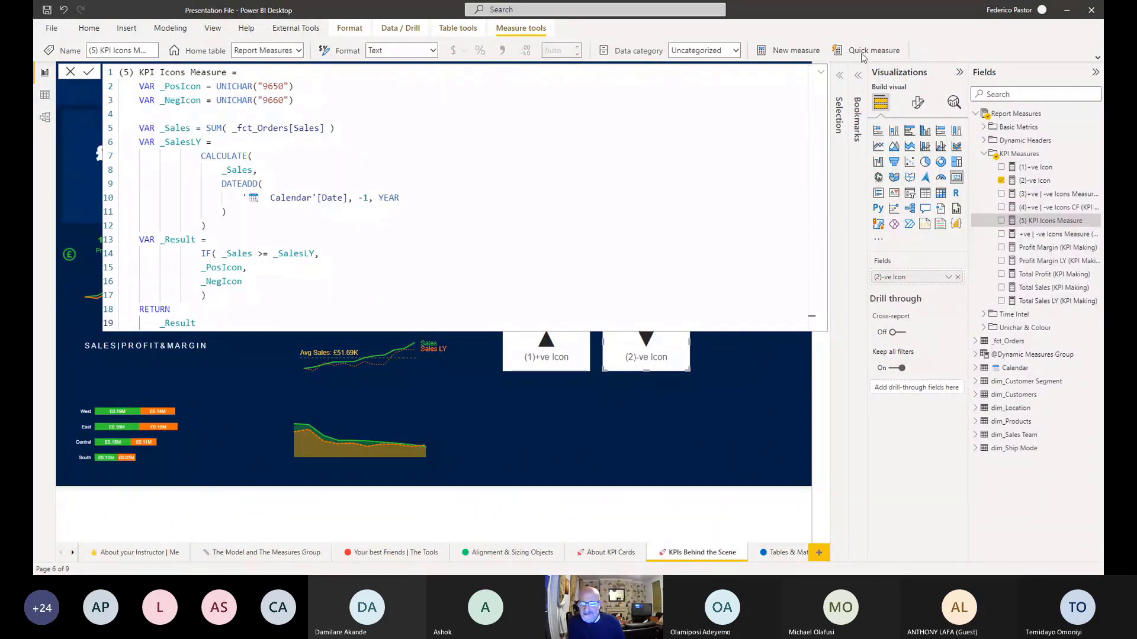
{"action": "left_click", "coordinate": [820, 74]}
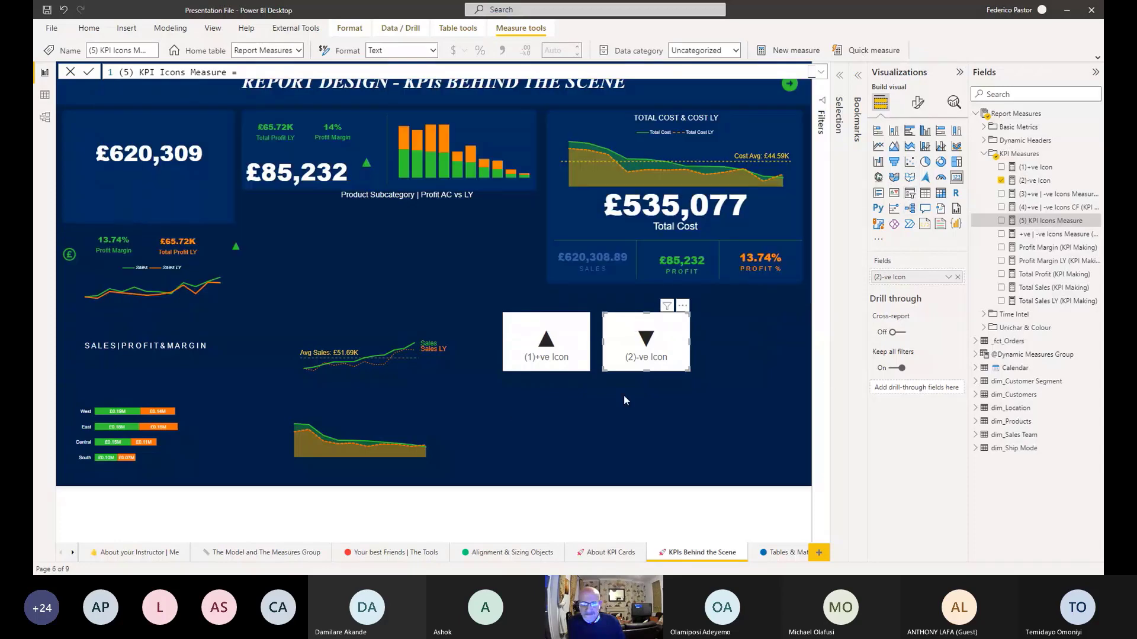
{"action": "left_click", "coordinate": [759, 396]}
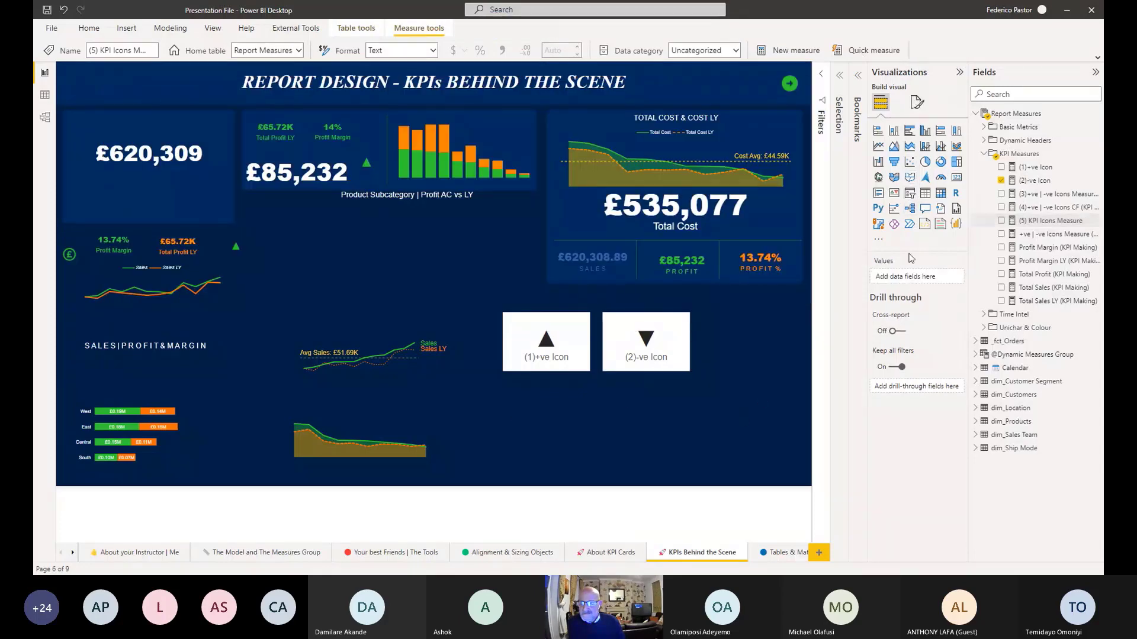
Add a slicer on the Calendar table's Year field below the two icon cards and display it as a list
{"action": "left_click", "coordinate": [911, 201]}
{"action": "left_click_drag", "start_coordinate": [741, 354], "coordinate": [558, 436]}
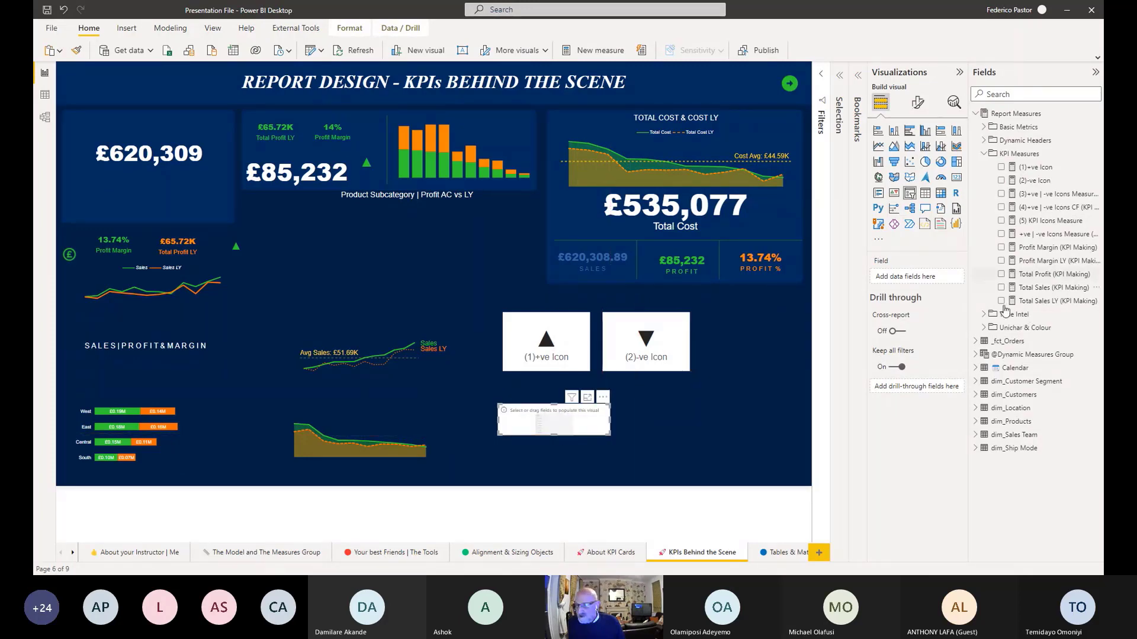
{"action": "left_click", "coordinate": [976, 368]}
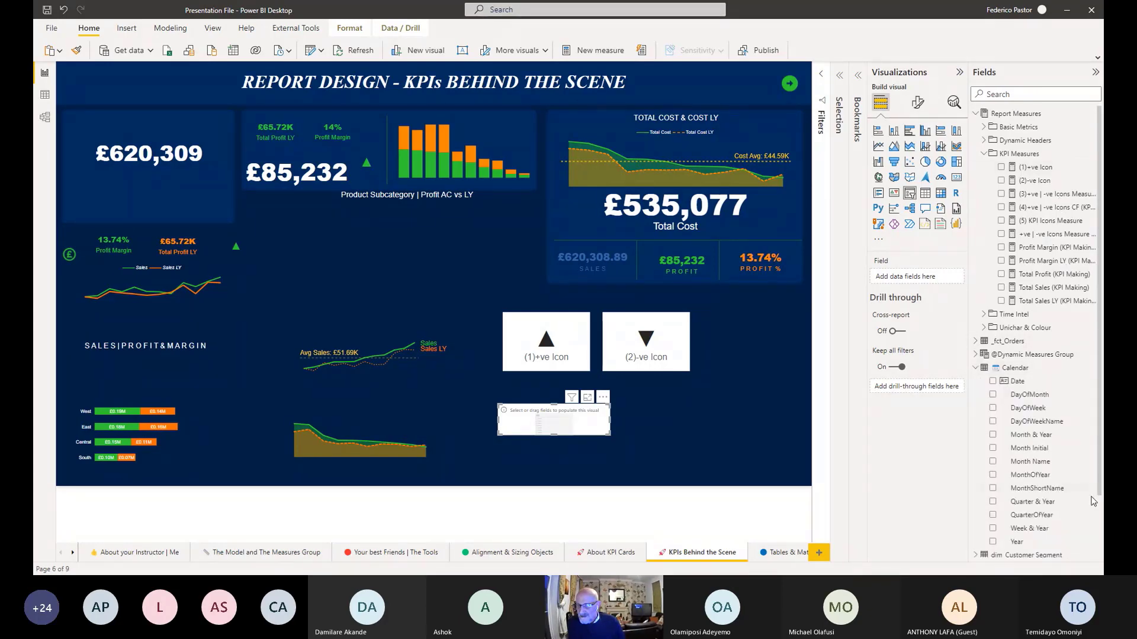
{"action": "left_click_drag", "start_coordinate": [1014, 542], "coordinate": [564, 465]}
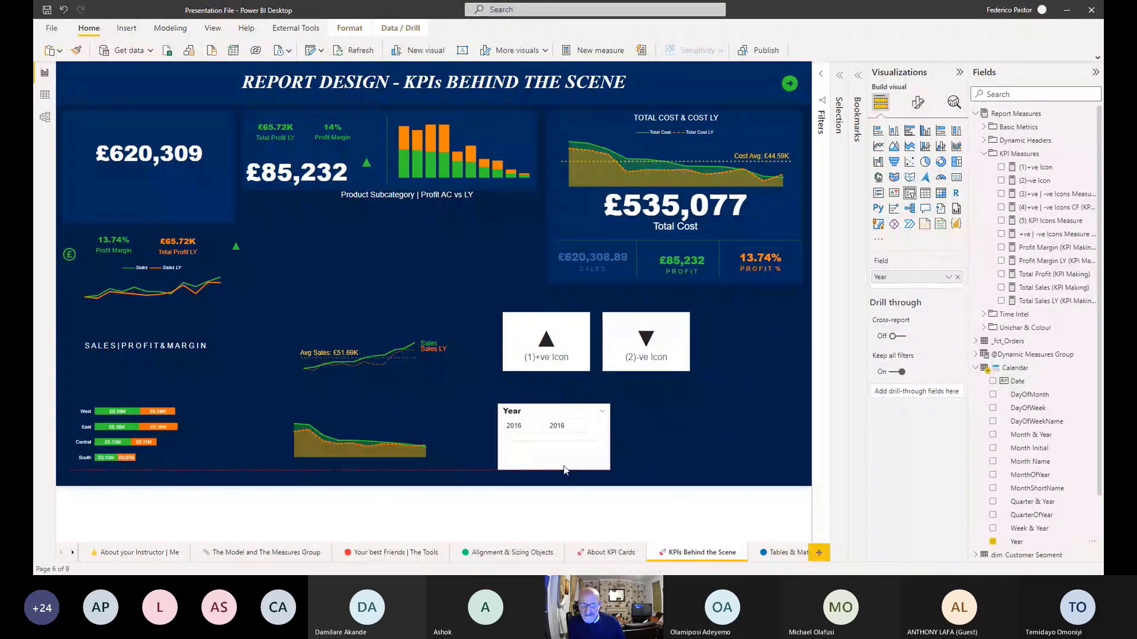
{"action": "left_click", "coordinate": [602, 411]}
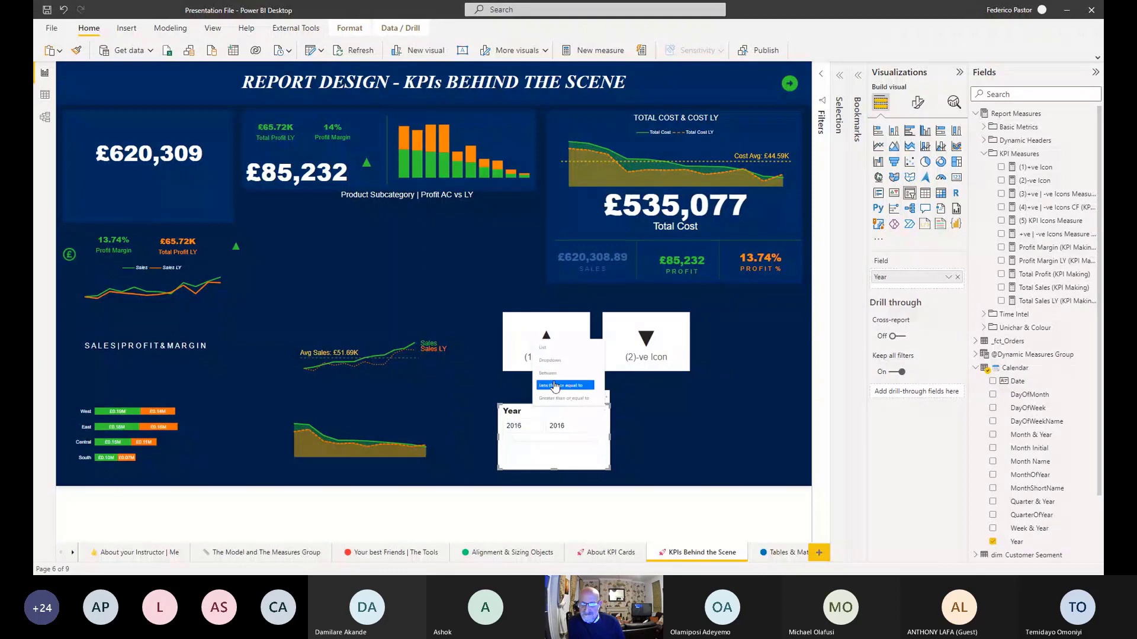
{"action": "left_click", "coordinate": [543, 348]}
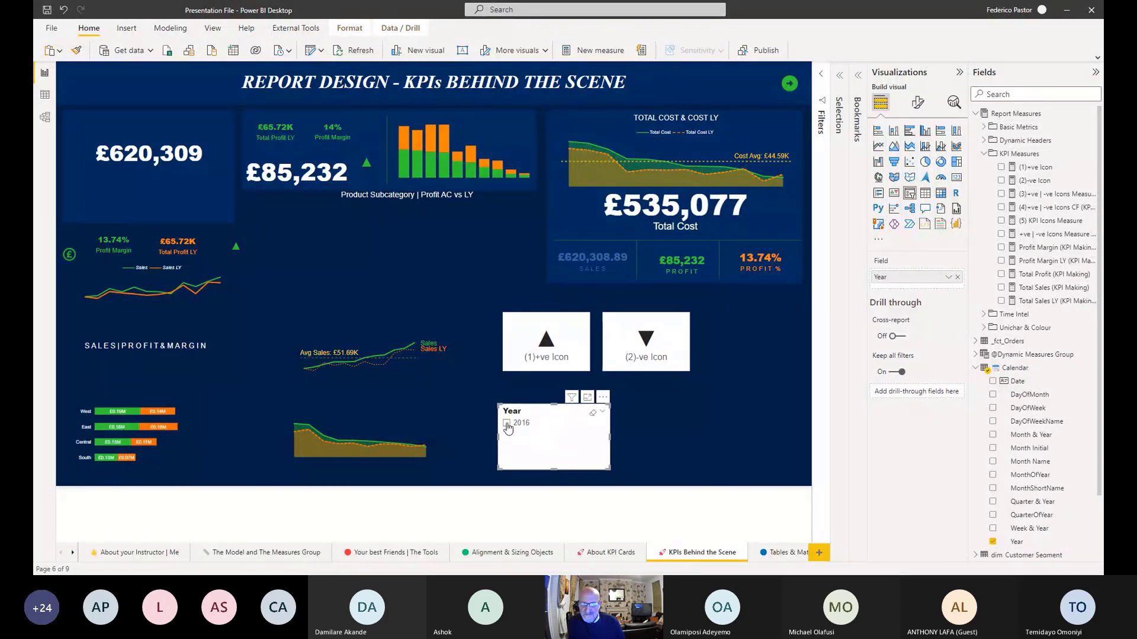
Select 2016 in the Year slicer and remove the Year filter from the page
{"action": "left_click", "coordinate": [507, 424]}
{"action": "left_click", "coordinate": [821, 79]}
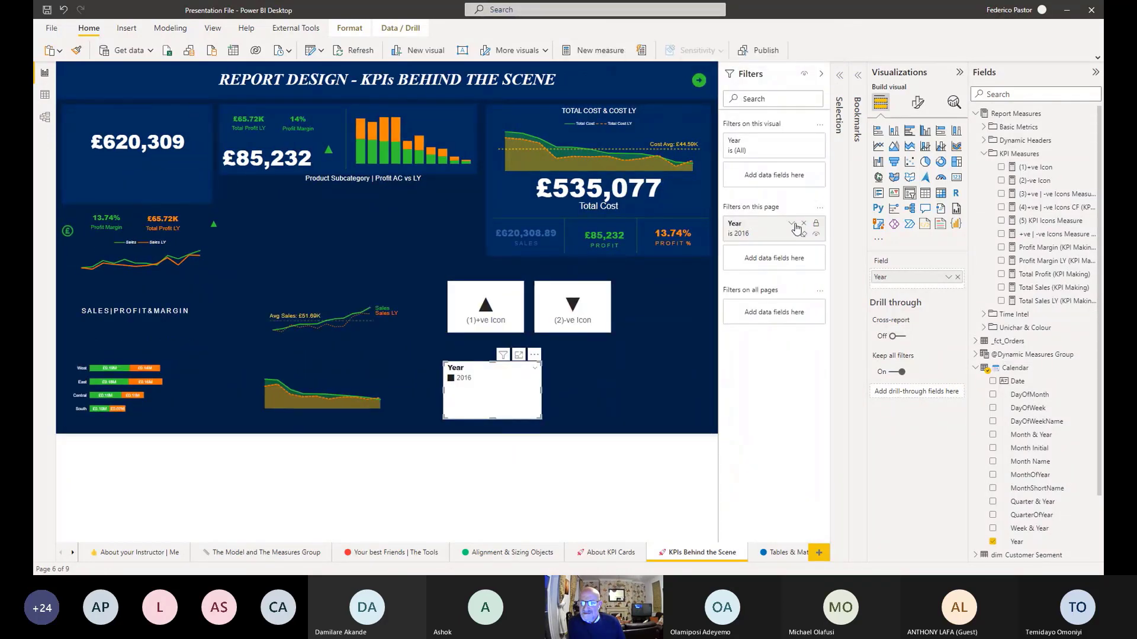
{"action": "left_click", "coordinate": [804, 224]}
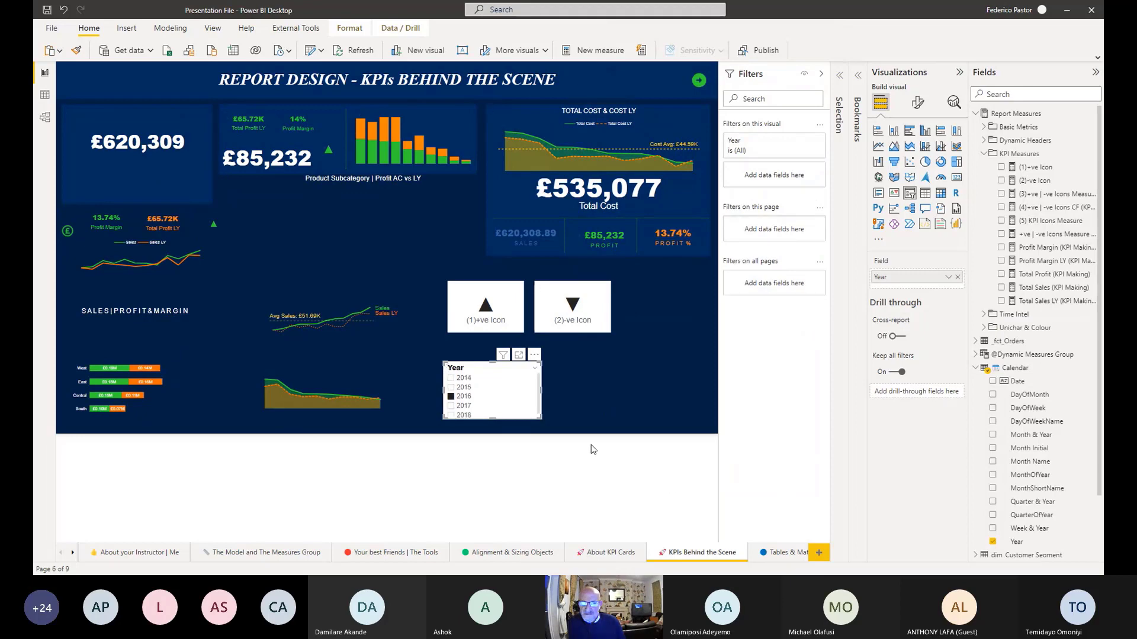
Try the Year slicer with 2015, no selection and 2014, finishing on 2015, to compare how the Total Profit arrow responds
{"action": "left_click", "coordinate": [451, 394]}
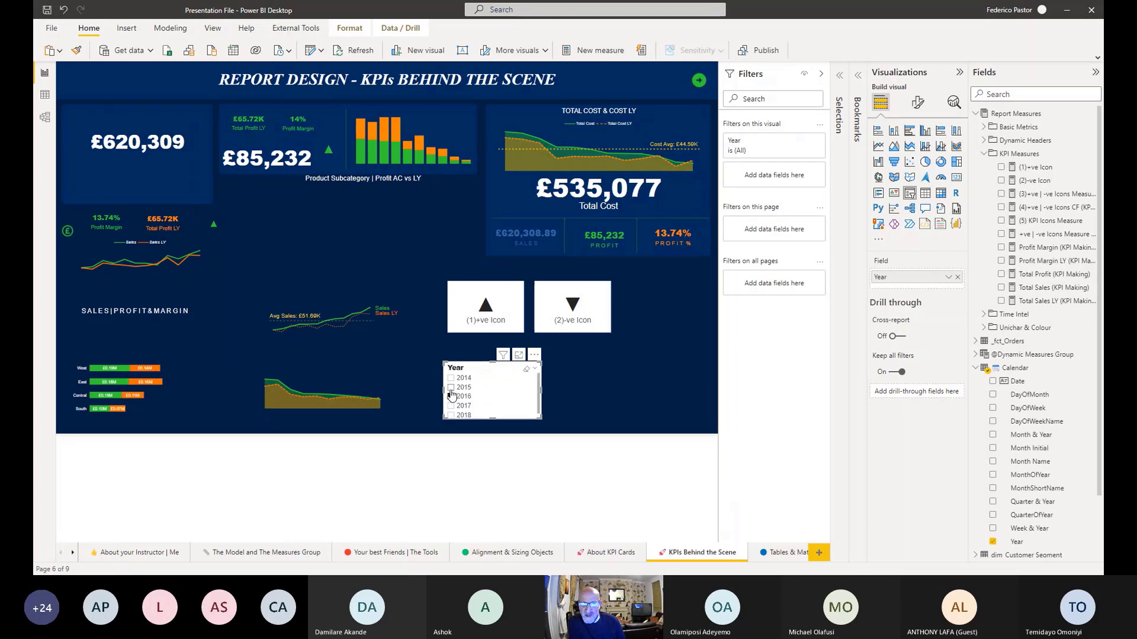
{"action": "left_click", "coordinate": [451, 388]}
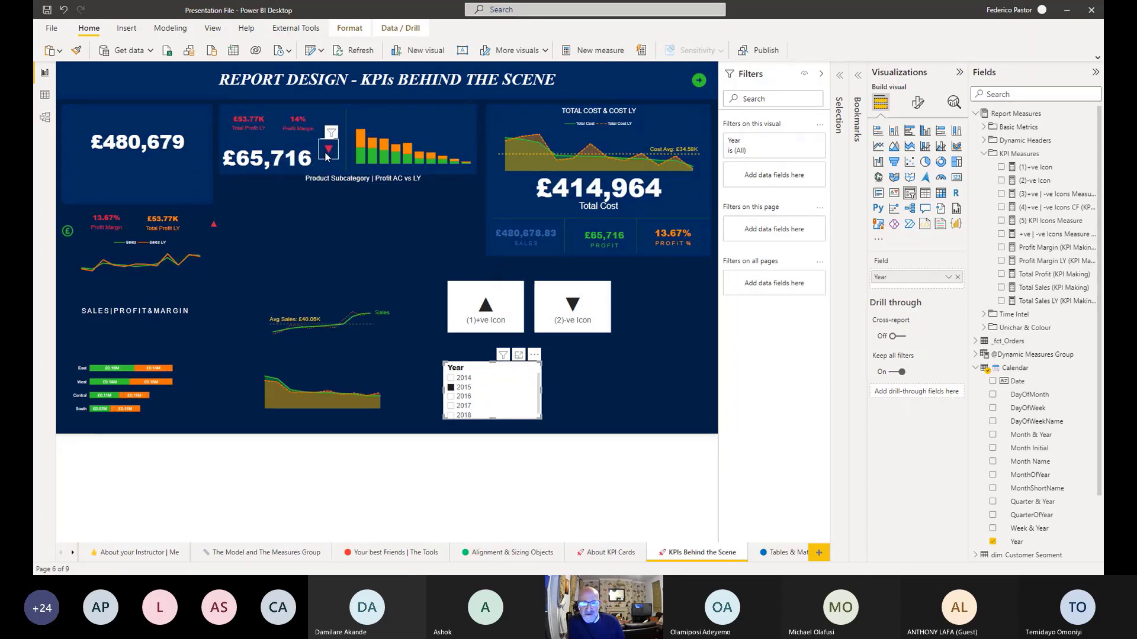
{"action": "left_click", "coordinate": [451, 388]}
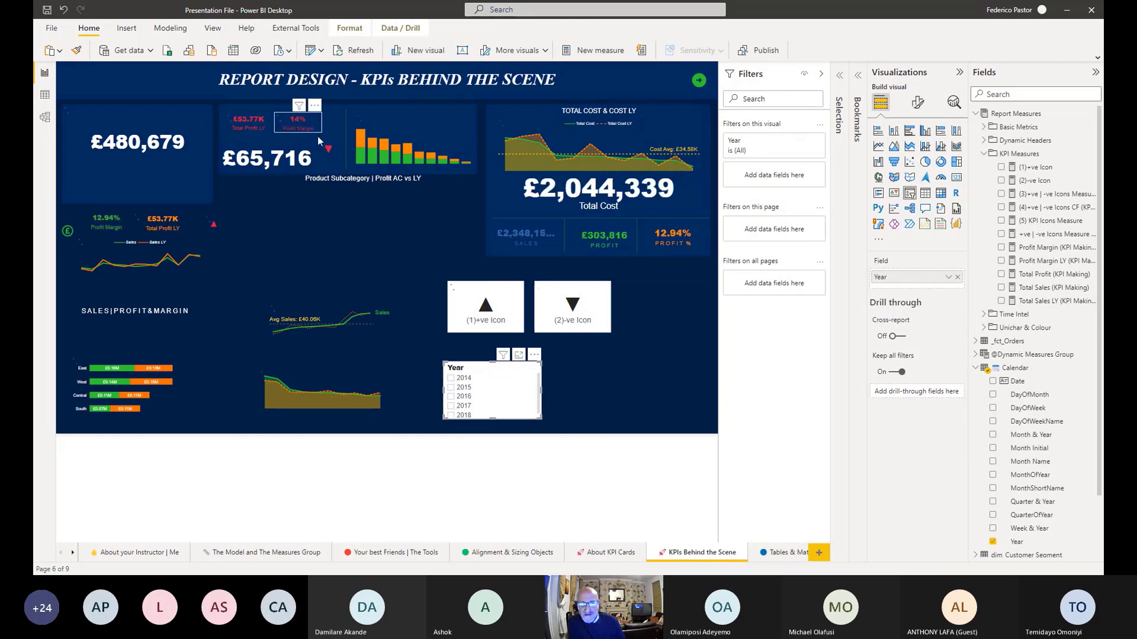
{"action": "left_click", "coordinate": [330, 147]}
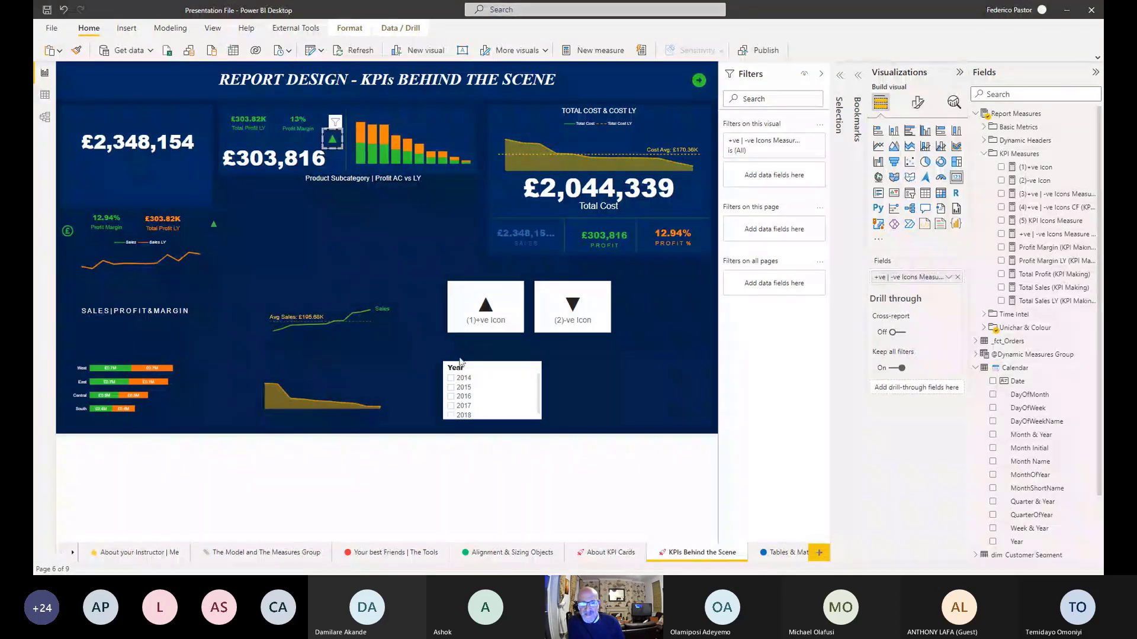
{"action": "left_click", "coordinate": [451, 378]}
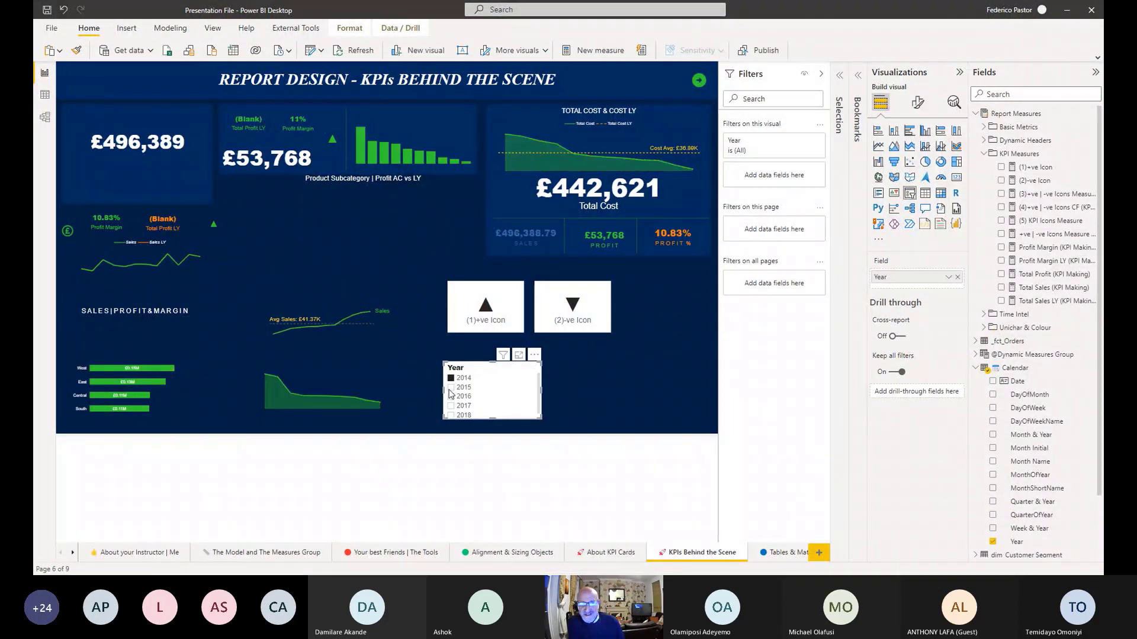
{"action": "left_click", "coordinate": [454, 390]}
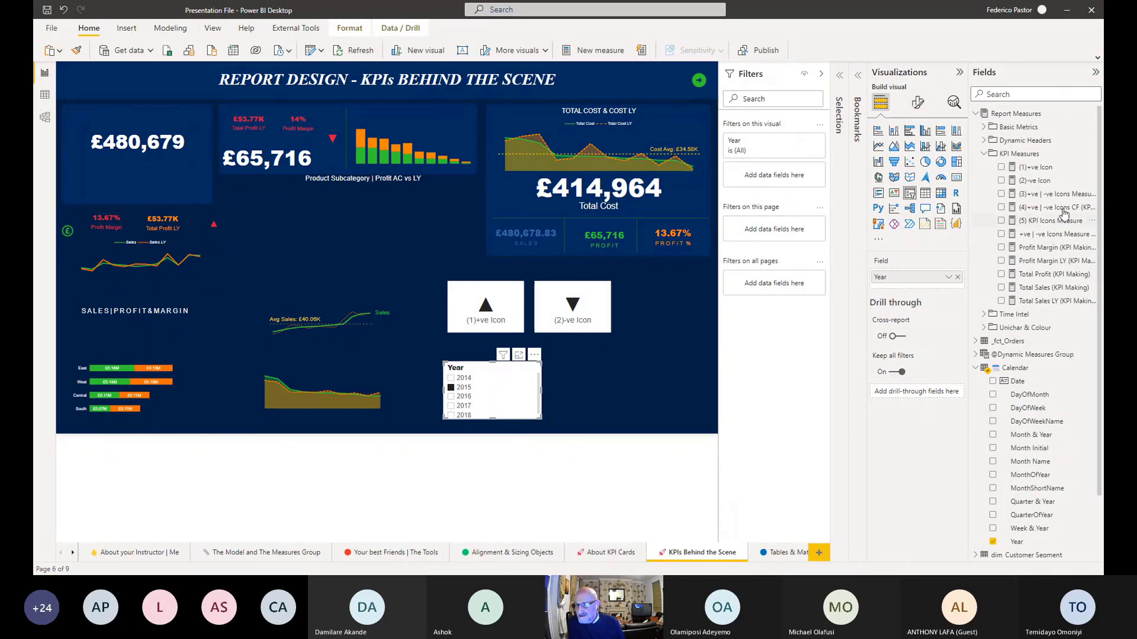
Examine the formulas of KPI measures (3), (4) and (5), and select the arrow icon on the Total Profit card
{"action": "left_click", "coordinate": [1050, 195]}
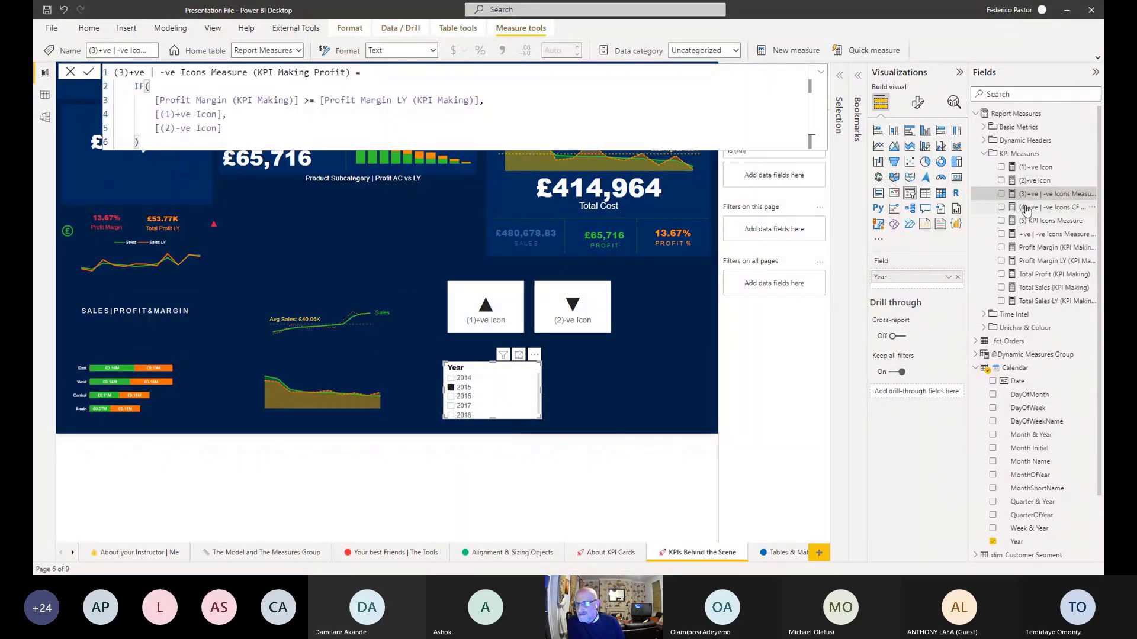
{"action": "left_click", "coordinate": [1047, 207]}
{"action": "left_click", "coordinate": [1042, 221]}
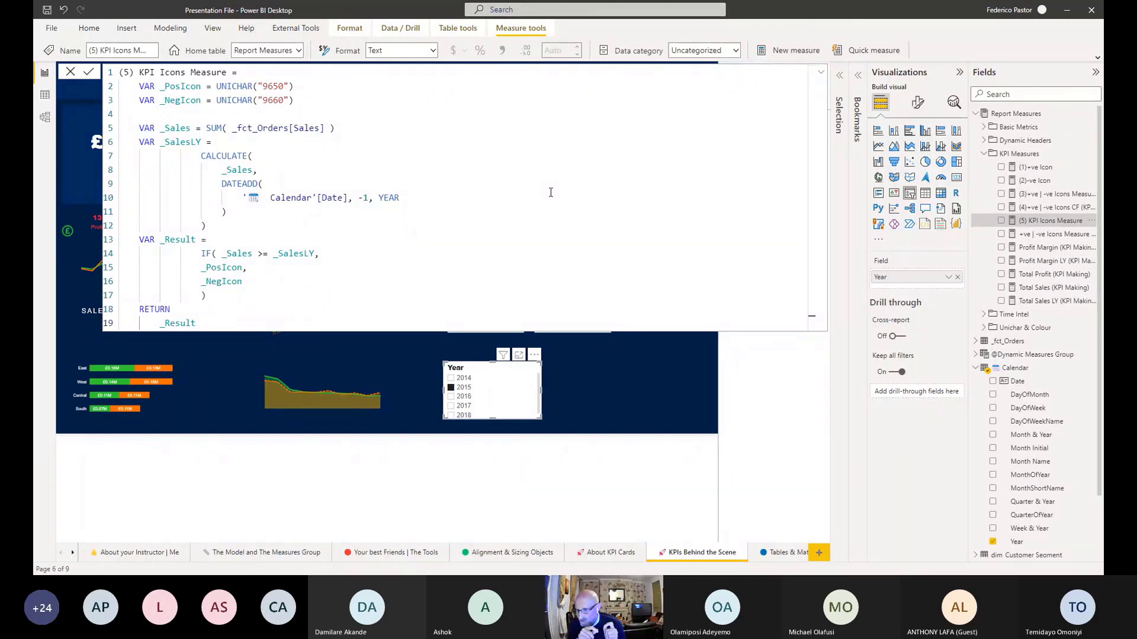
{"action": "left_click", "coordinate": [1054, 207]}
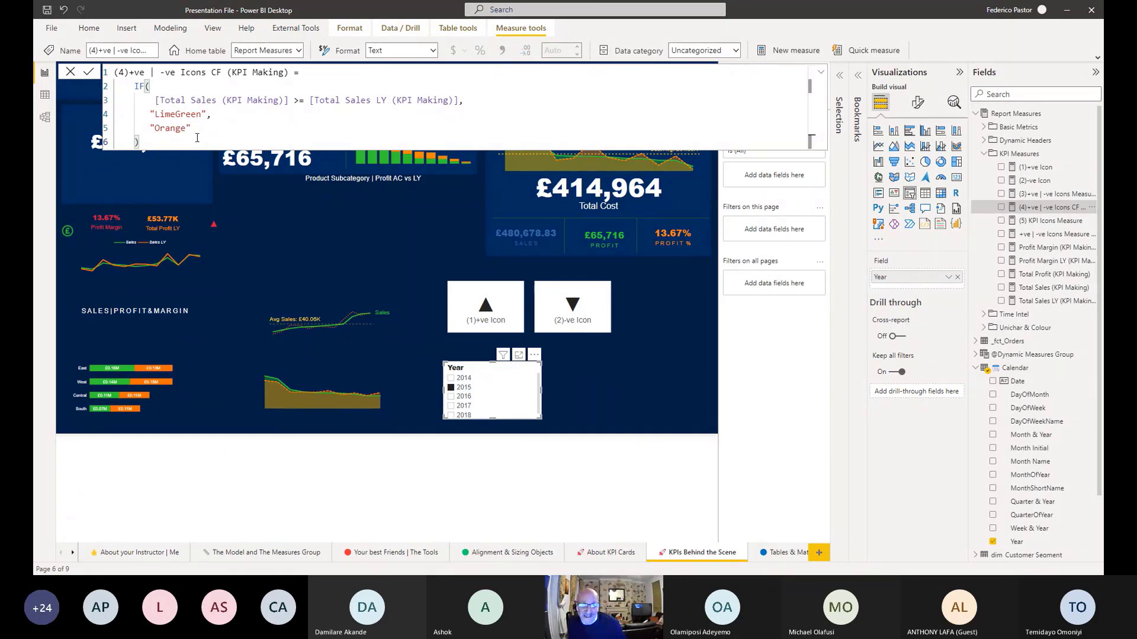
{"action": "left_click", "coordinate": [822, 75]}
{"action": "left_click", "coordinate": [333, 139]}
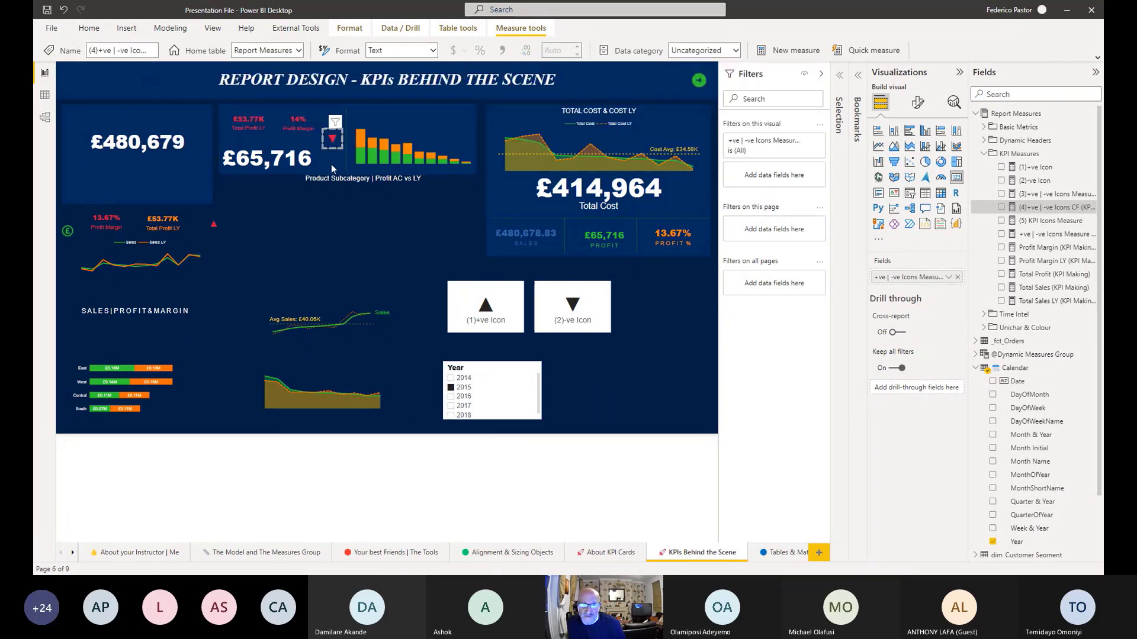
Examine the conditional formatting rule behind the callout value colour of the Total Profit arrow icon, and leave it unchanged
{"action": "left_click", "coordinate": [917, 102]}
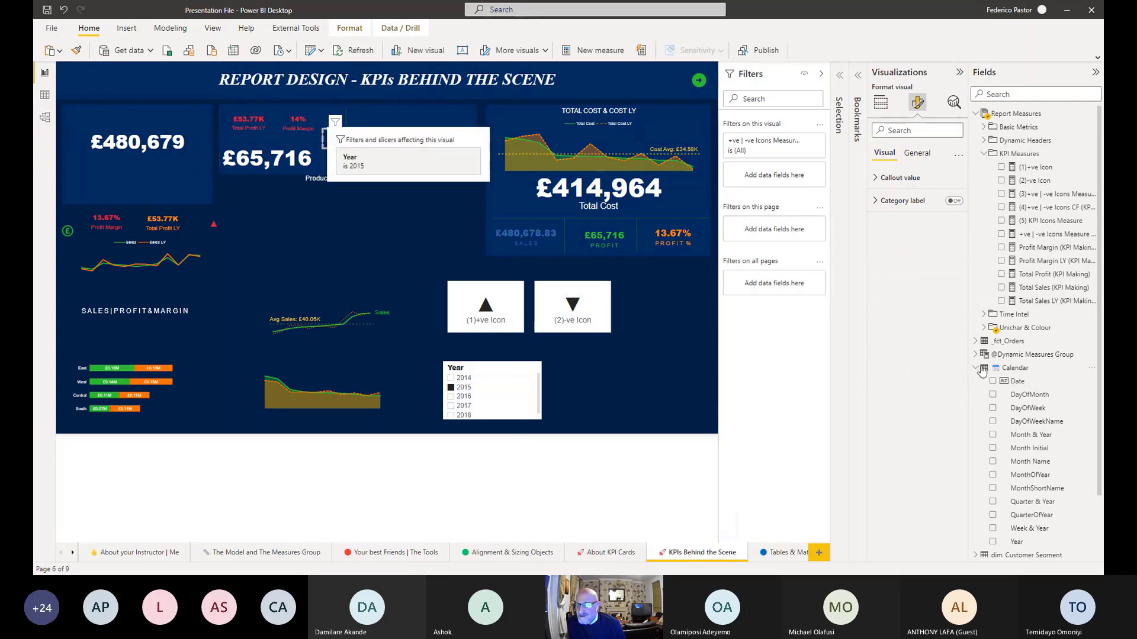
{"action": "left_click", "coordinate": [888, 178]}
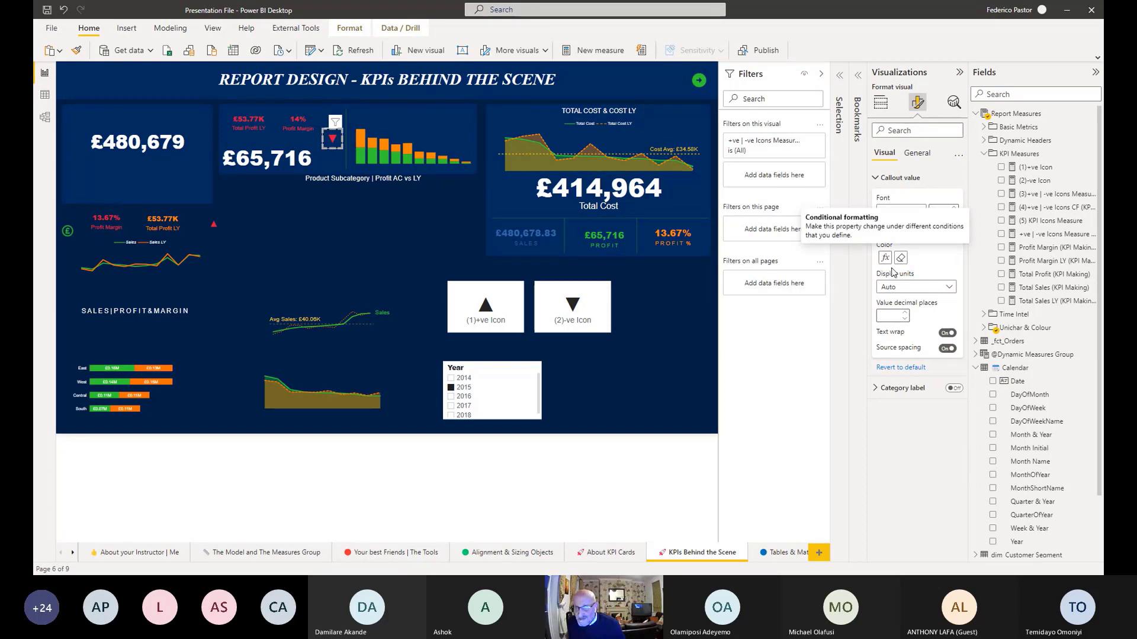
{"action": "left_click", "coordinate": [915, 155]}
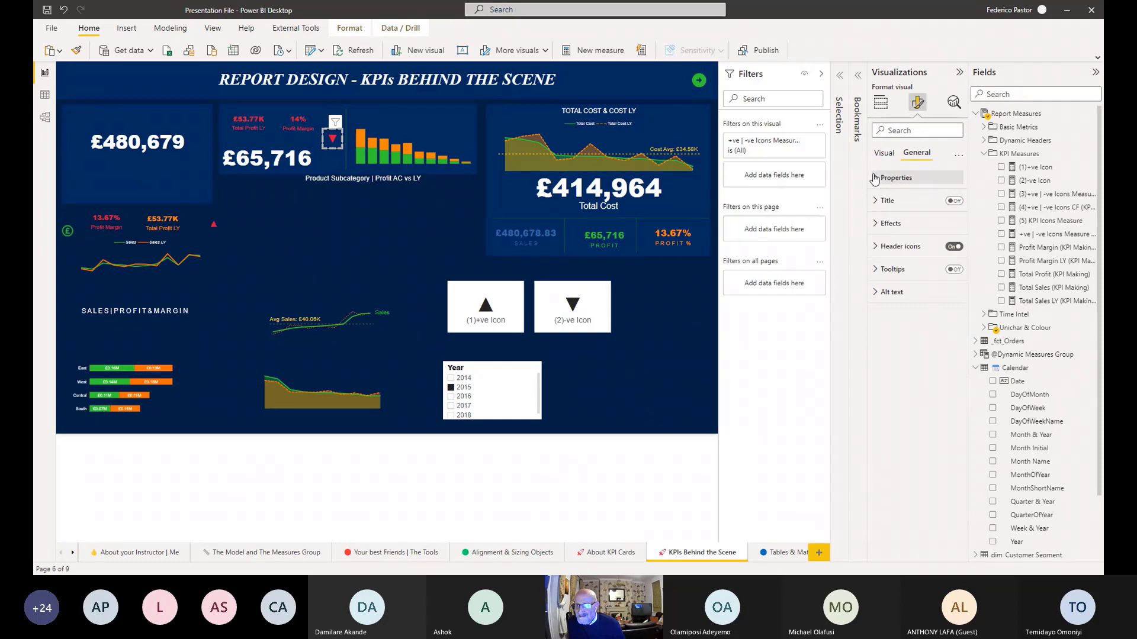
{"action": "left_click", "coordinate": [884, 153]}
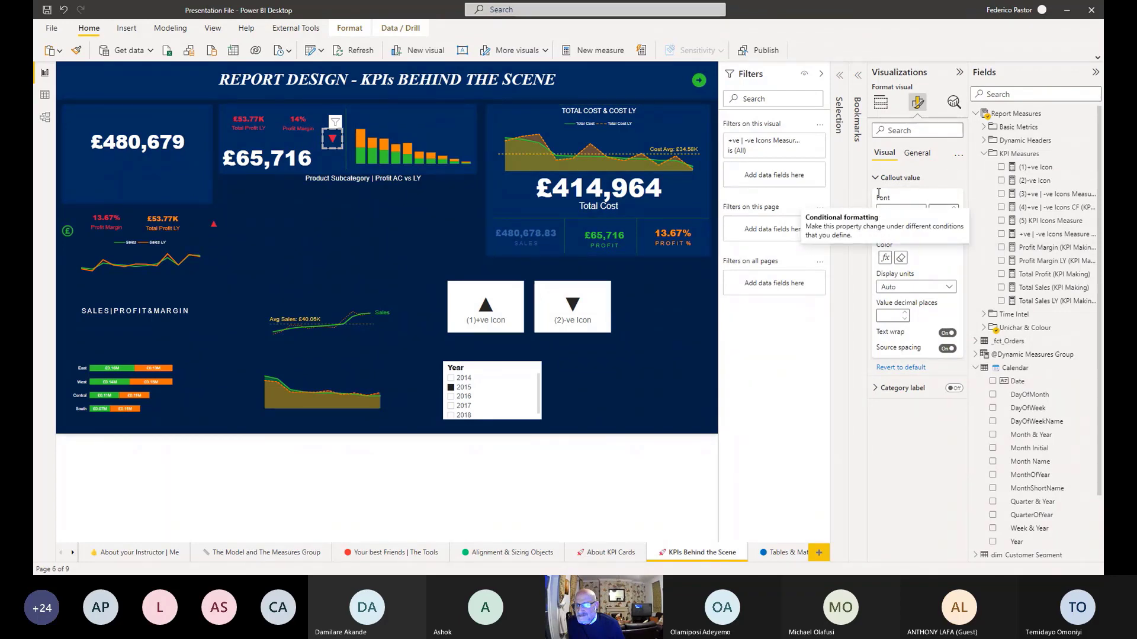
{"action": "left_click", "coordinate": [885, 259]}
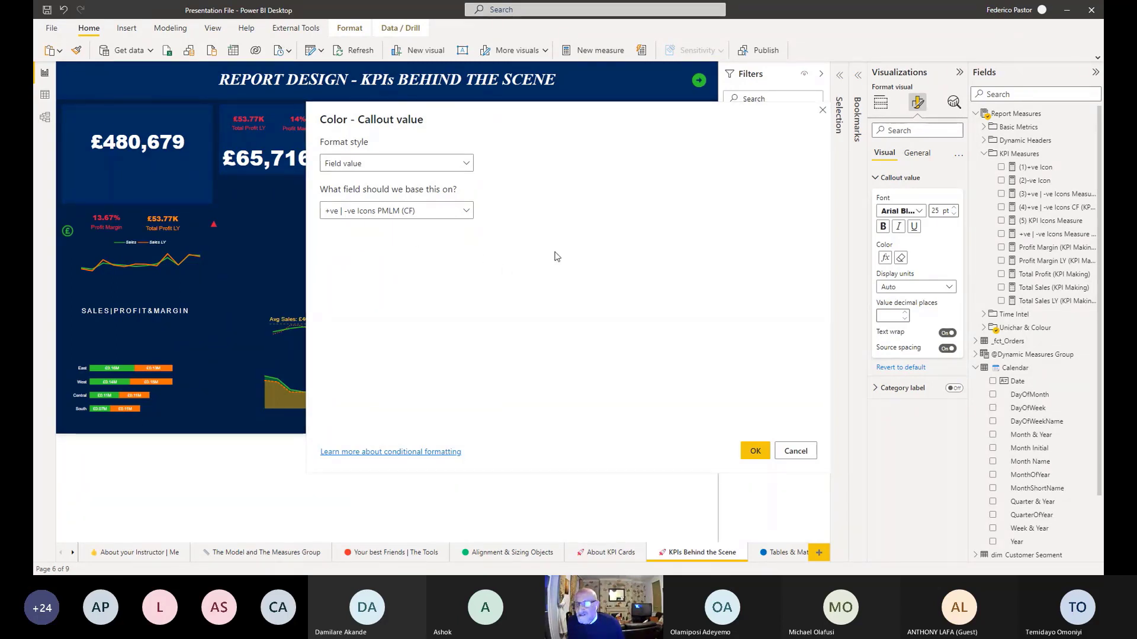
{"action": "left_click", "coordinate": [793, 455]}
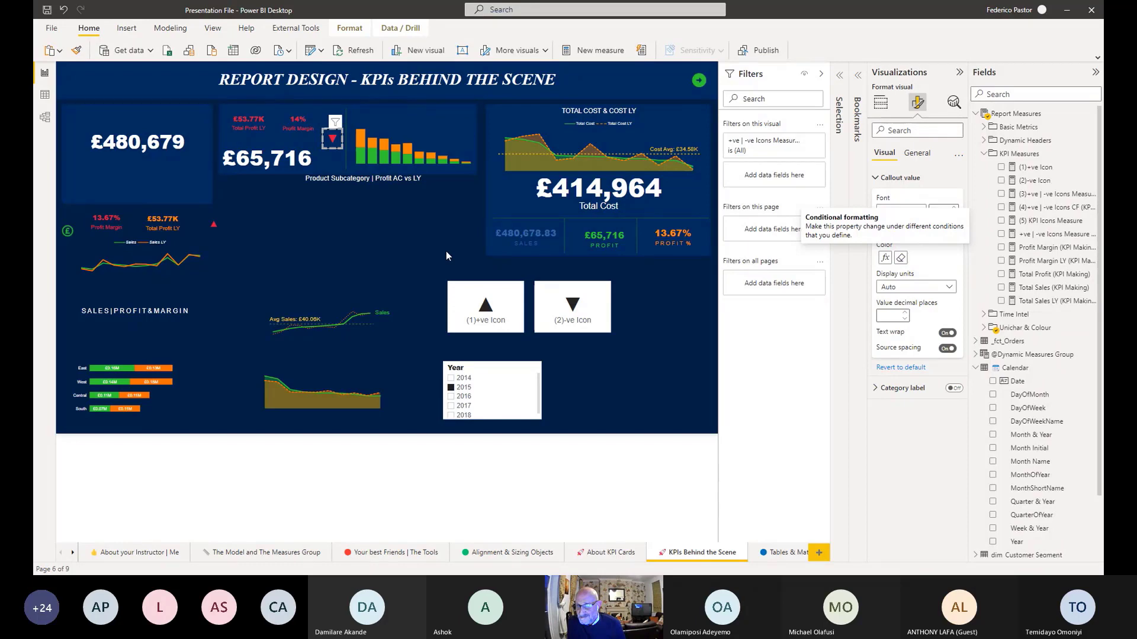
Collapse the side panes, open the Tables & Matrixes page and select the green-header City table
{"action": "left_click", "coordinate": [755, 75]}
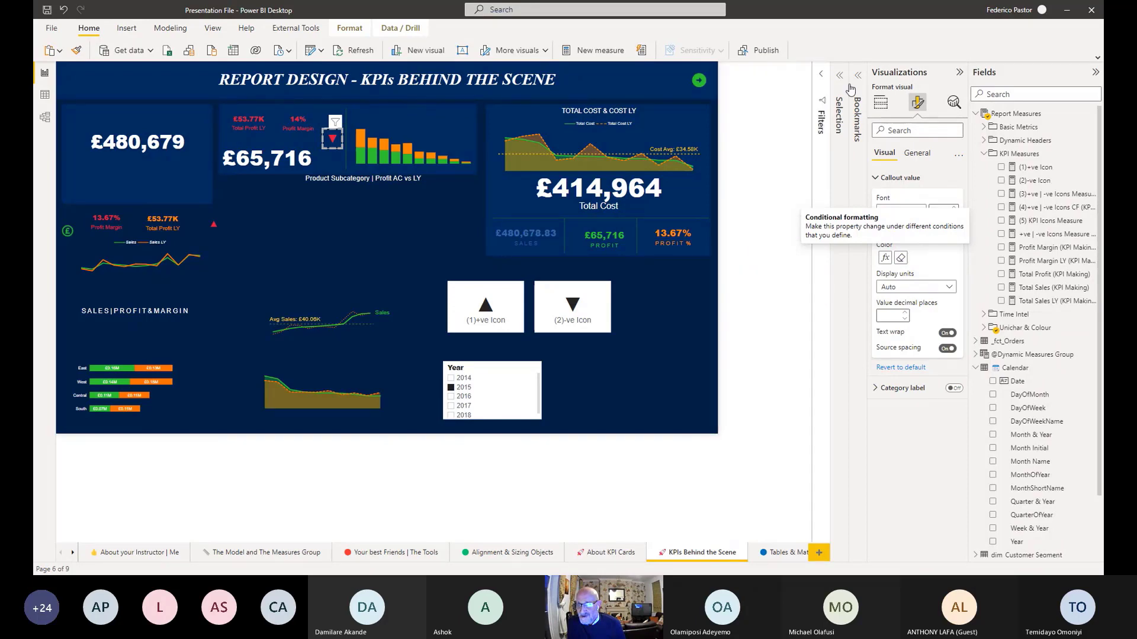
{"action": "left_click", "coordinate": [881, 74]}
{"action": "left_click", "coordinate": [981, 75]}
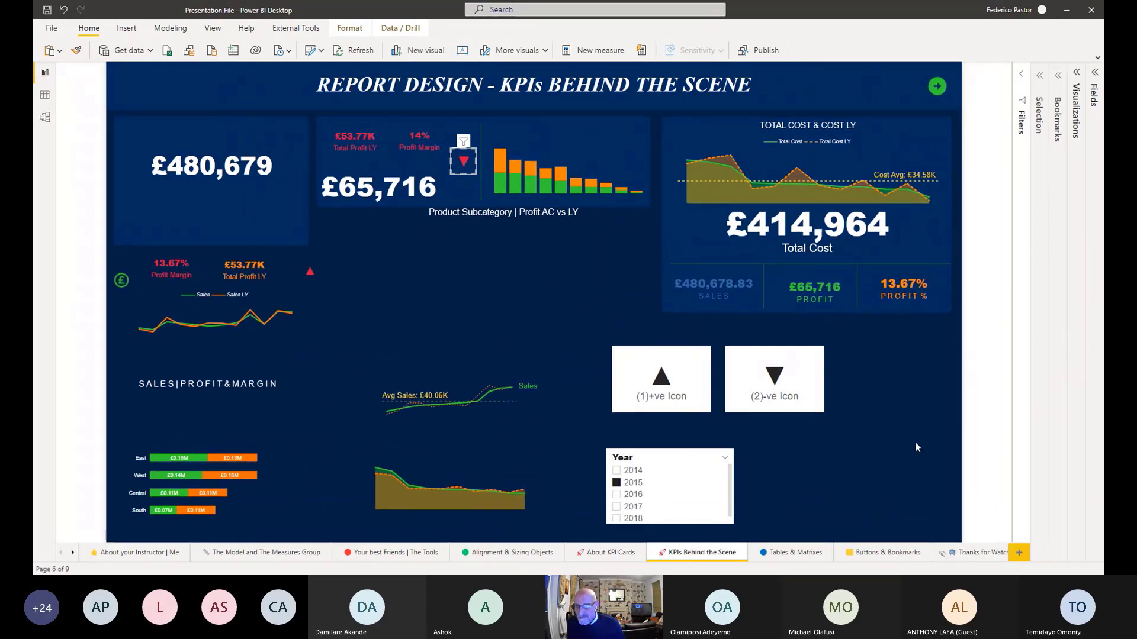
{"action": "left_click", "coordinate": [790, 553]}
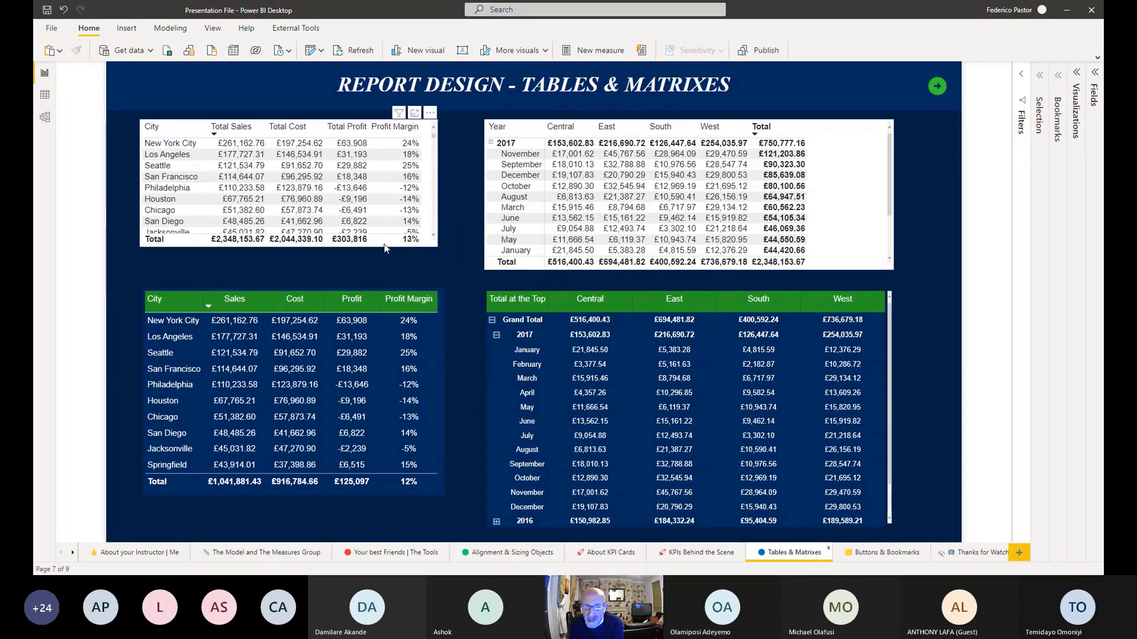
{"action": "left_click", "coordinate": [442, 339]}
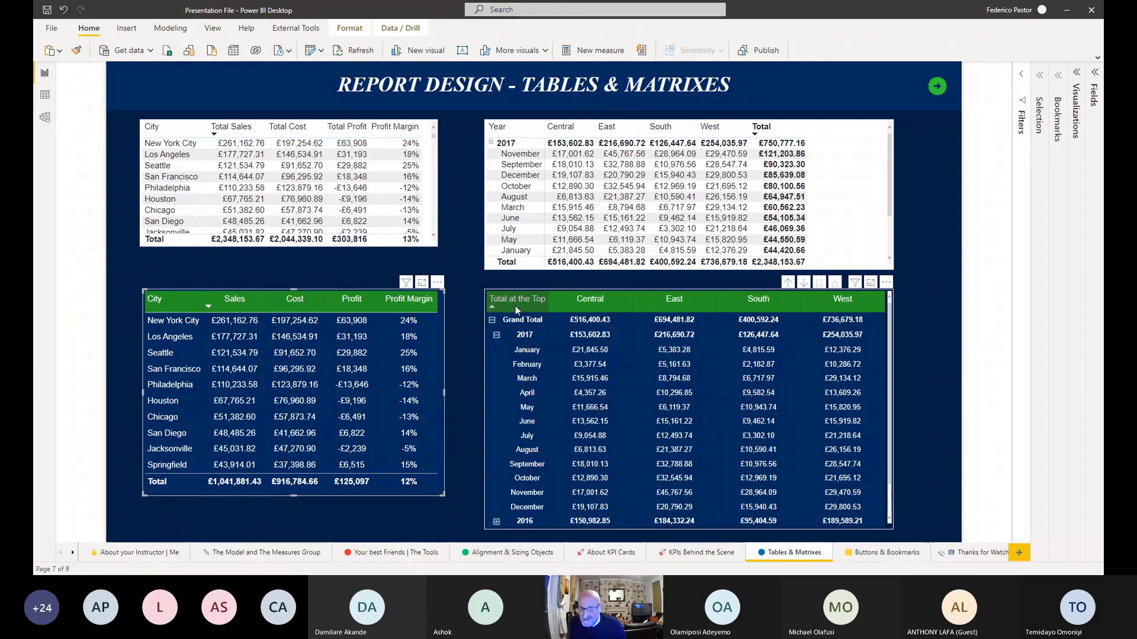
Look through the Report Measures folders and the _fct_Orders, dim_Products and dim_Sales Team fields for the Total at the Top column
{"action": "left_click", "coordinate": [1094, 95]}
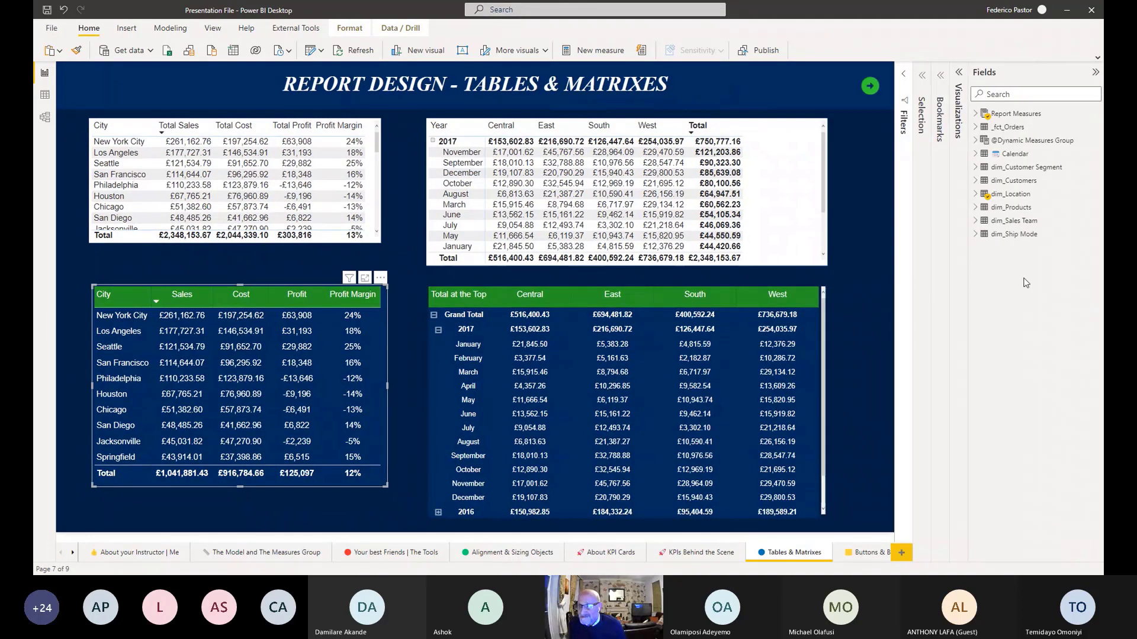
{"action": "left_click", "coordinate": [976, 208]}
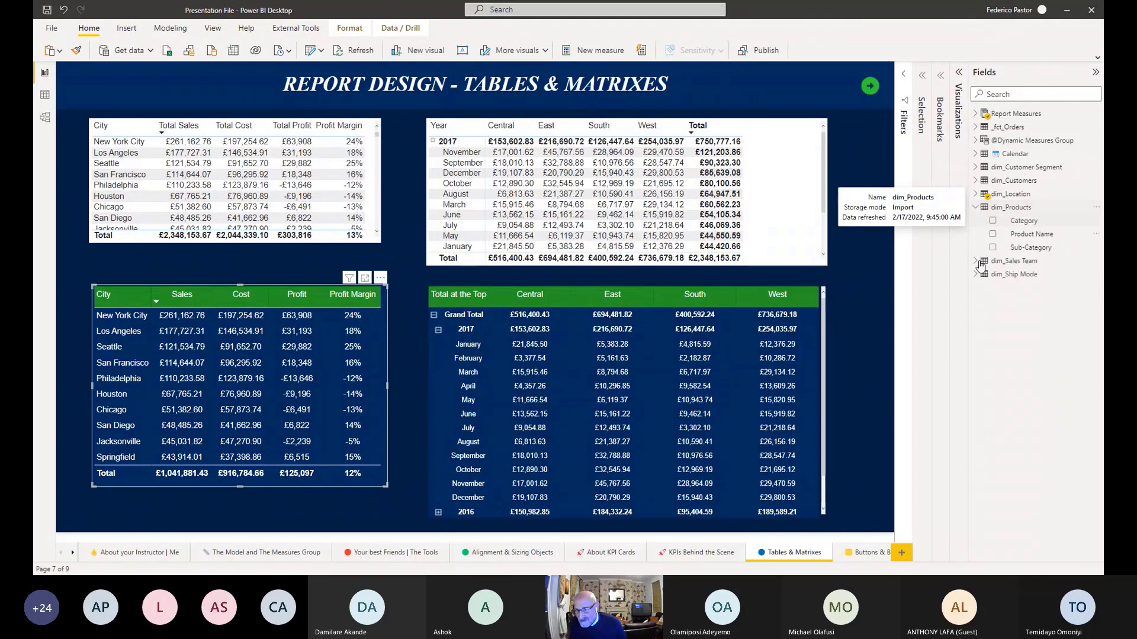
{"action": "left_click", "coordinate": [976, 114]}
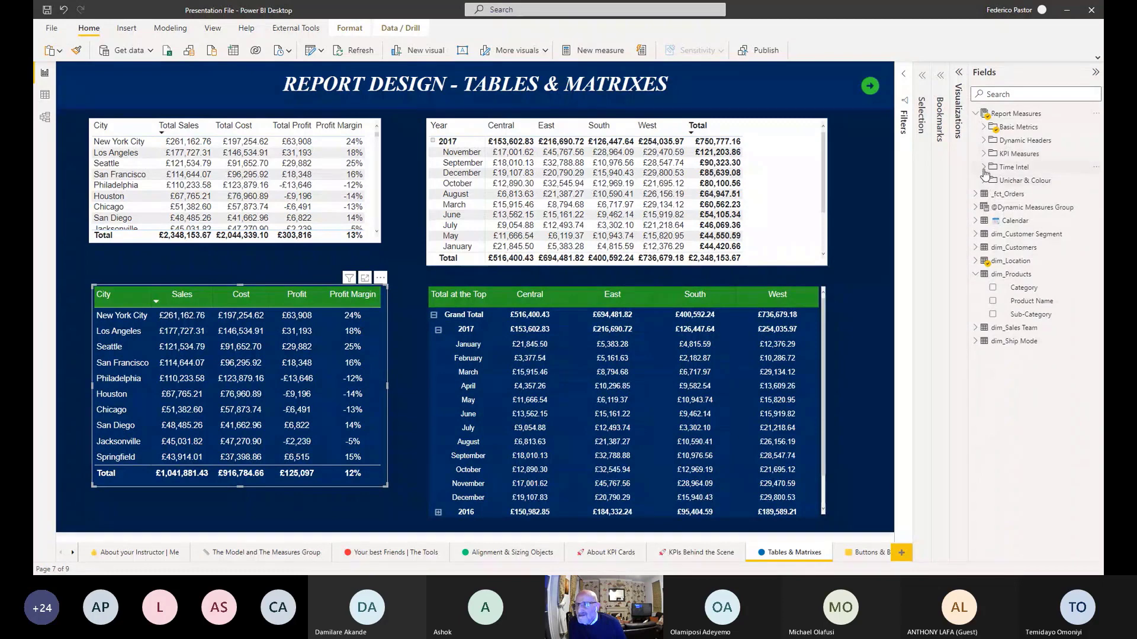
{"action": "left_click", "coordinate": [984, 155]}
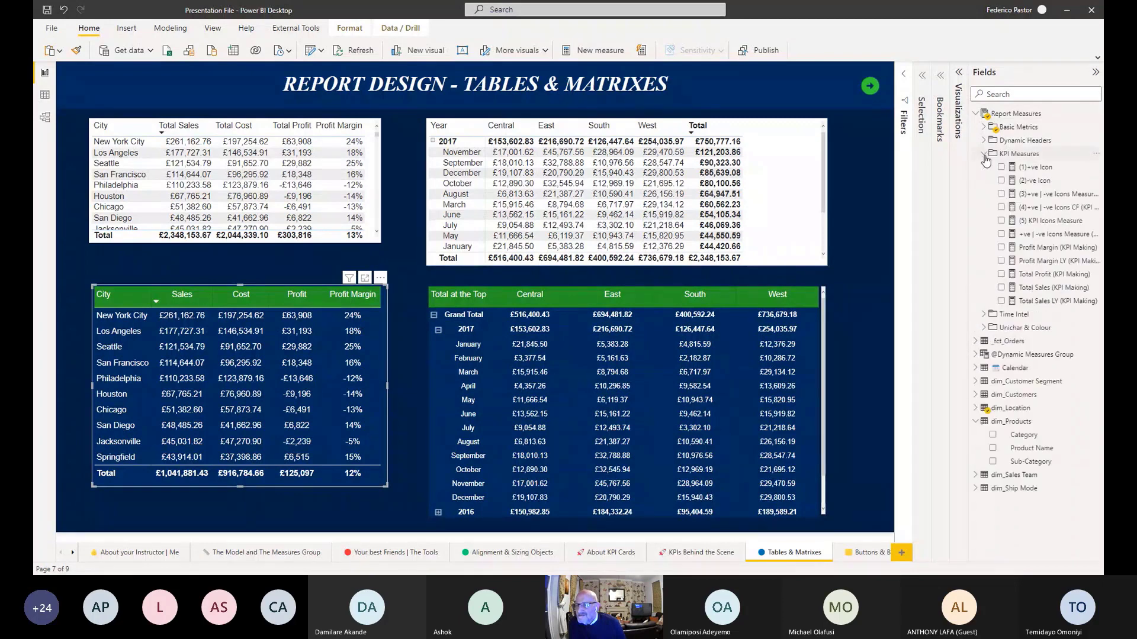
{"action": "left_click", "coordinate": [984, 155]}
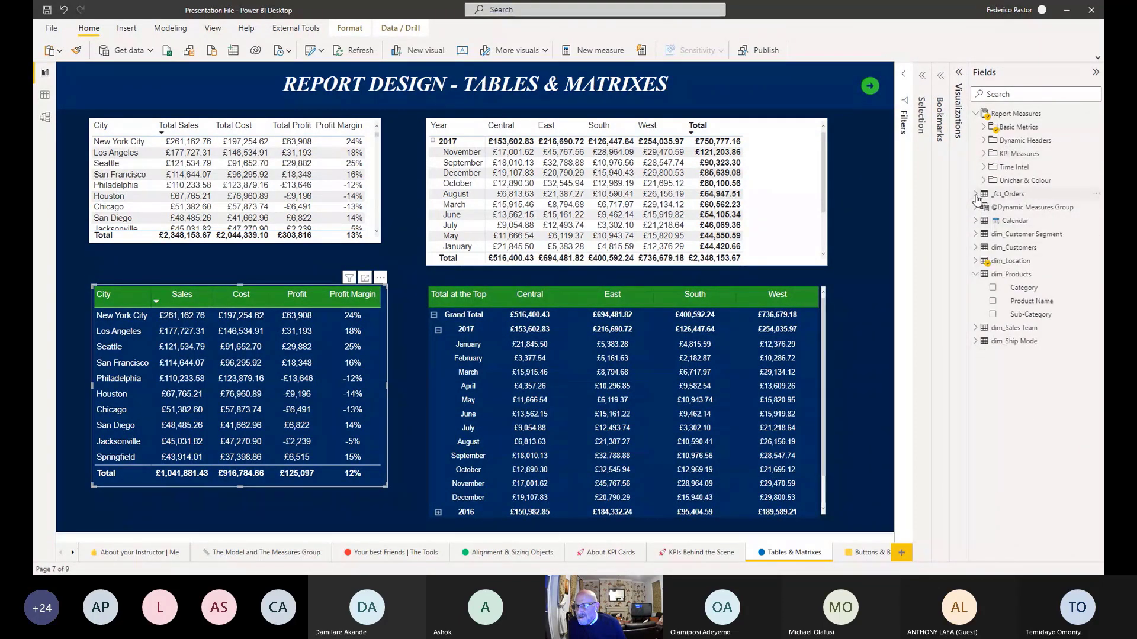
{"action": "left_click", "coordinate": [975, 194]}
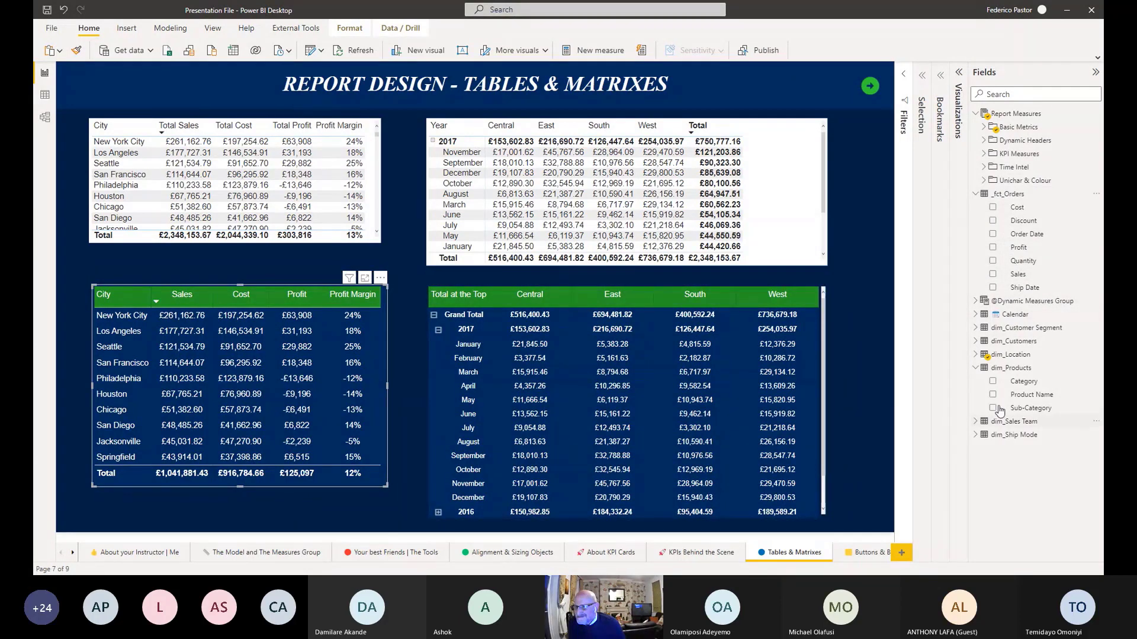
{"action": "left_click", "coordinate": [984, 156]}
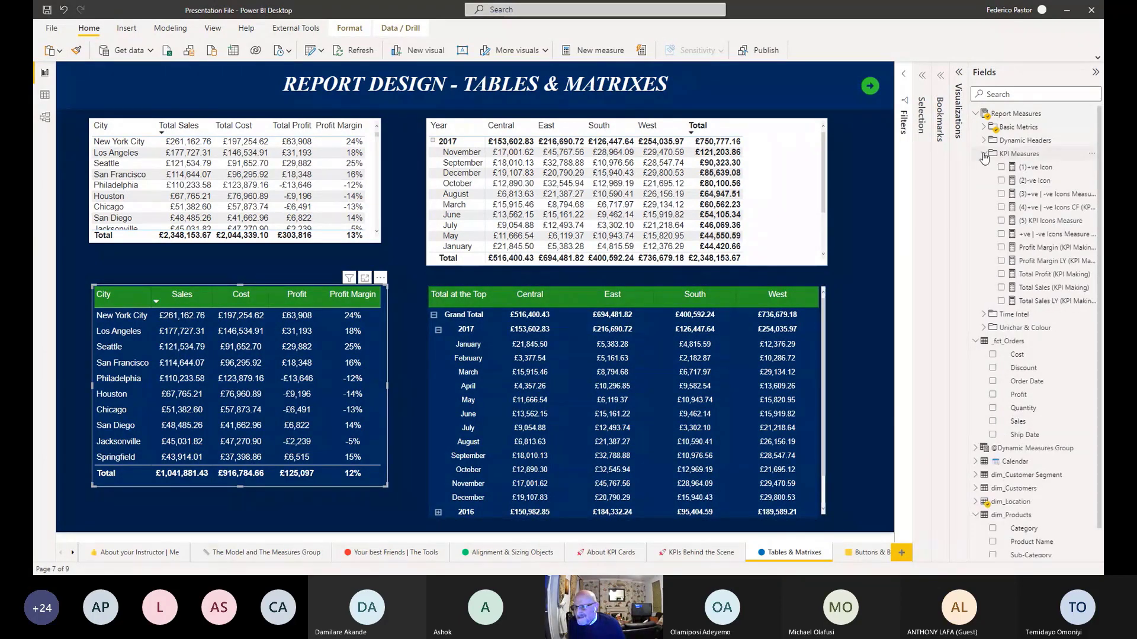
{"action": "left_click", "coordinate": [984, 156]}
{"action": "left_click", "coordinate": [983, 143]}
{"action": "left_click", "coordinate": [984, 142]}
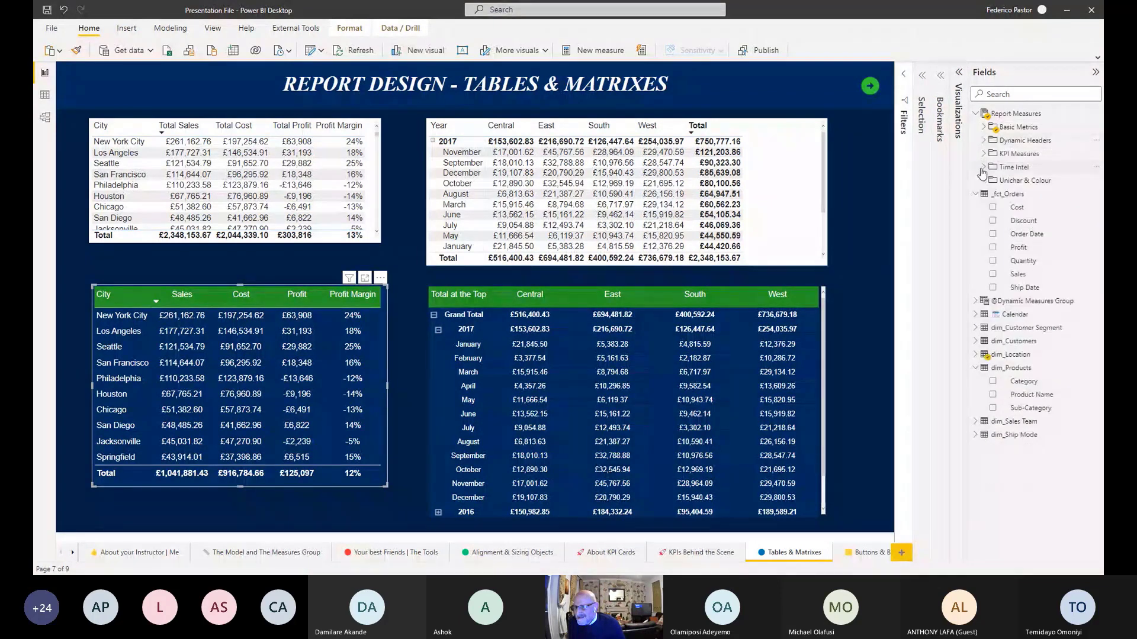
{"action": "left_click", "coordinate": [982, 168]}
{"action": "left_click", "coordinate": [982, 169]}
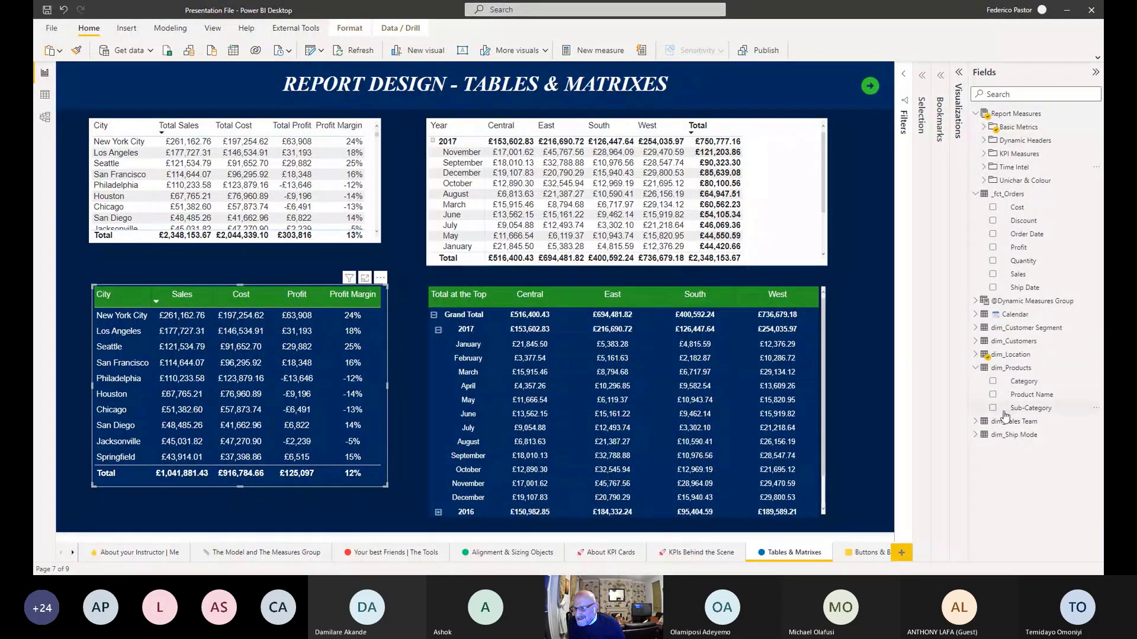
{"action": "left_click", "coordinate": [976, 423]}
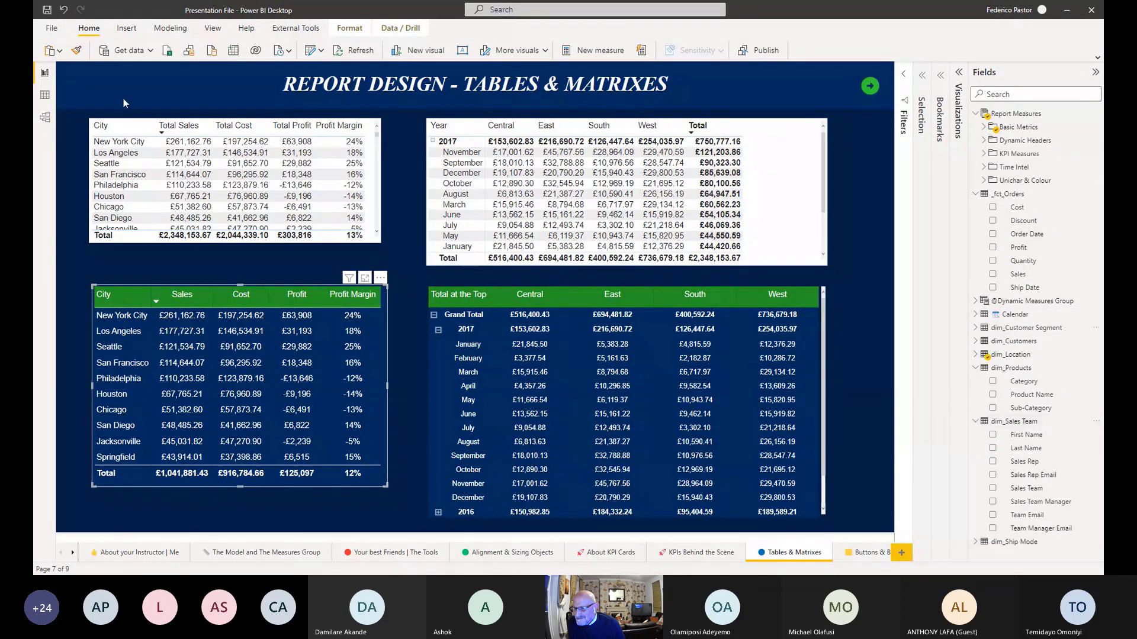
Inspect the data of the dim_Products and dim_Location tables, and return to the report page
{"action": "left_click", "coordinate": [44, 96]}
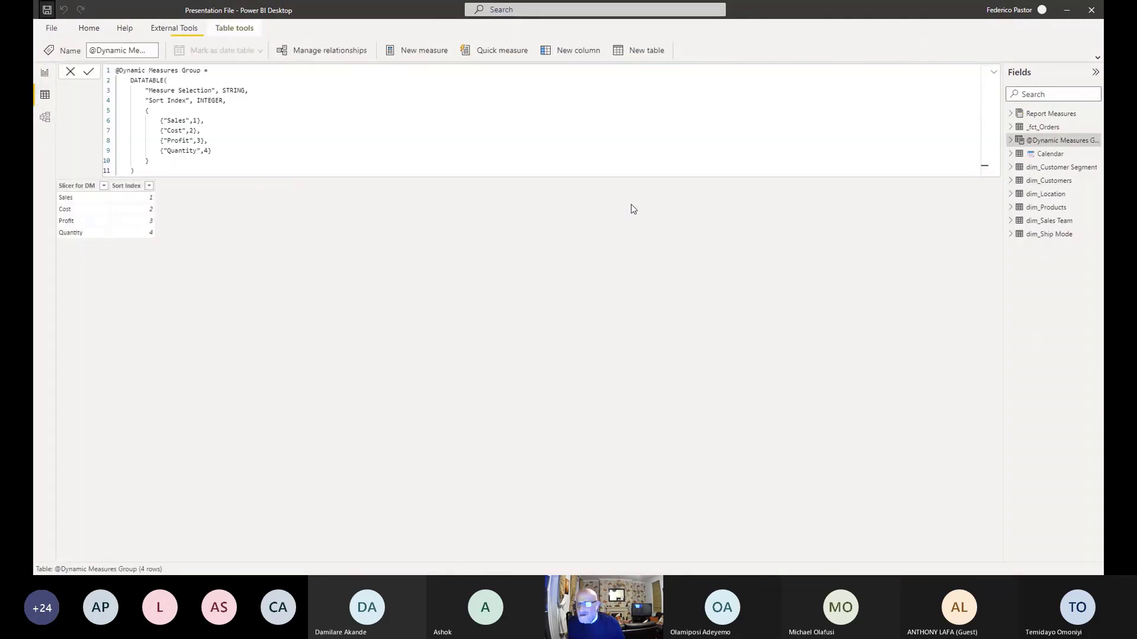
{"action": "left_click", "coordinate": [1046, 207]}
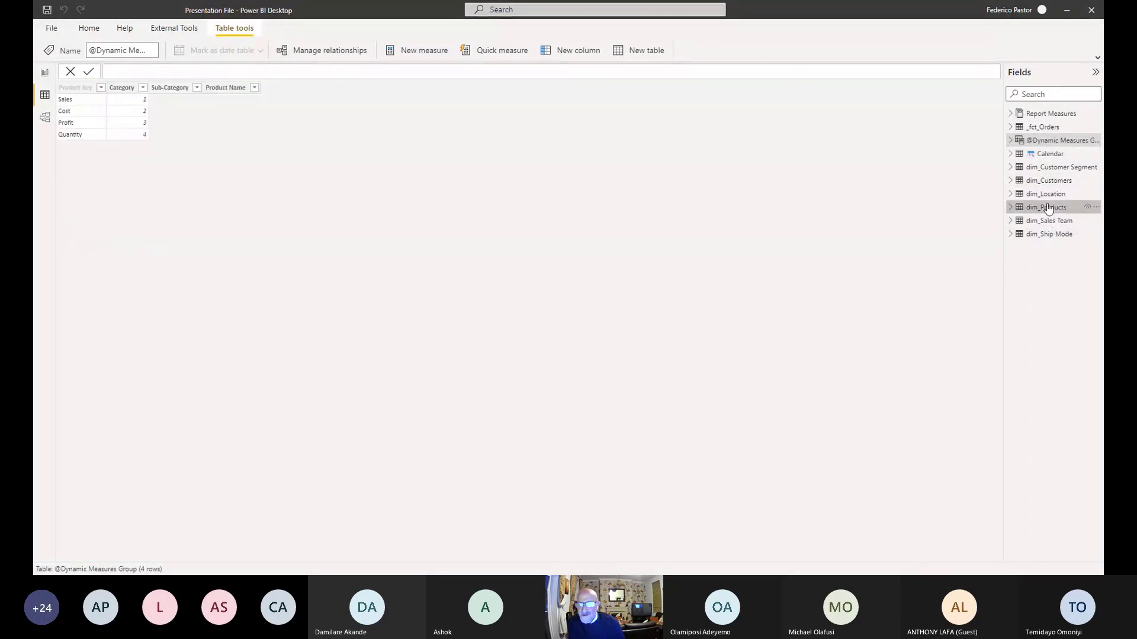
{"action": "left_click", "coordinate": [1043, 195]}
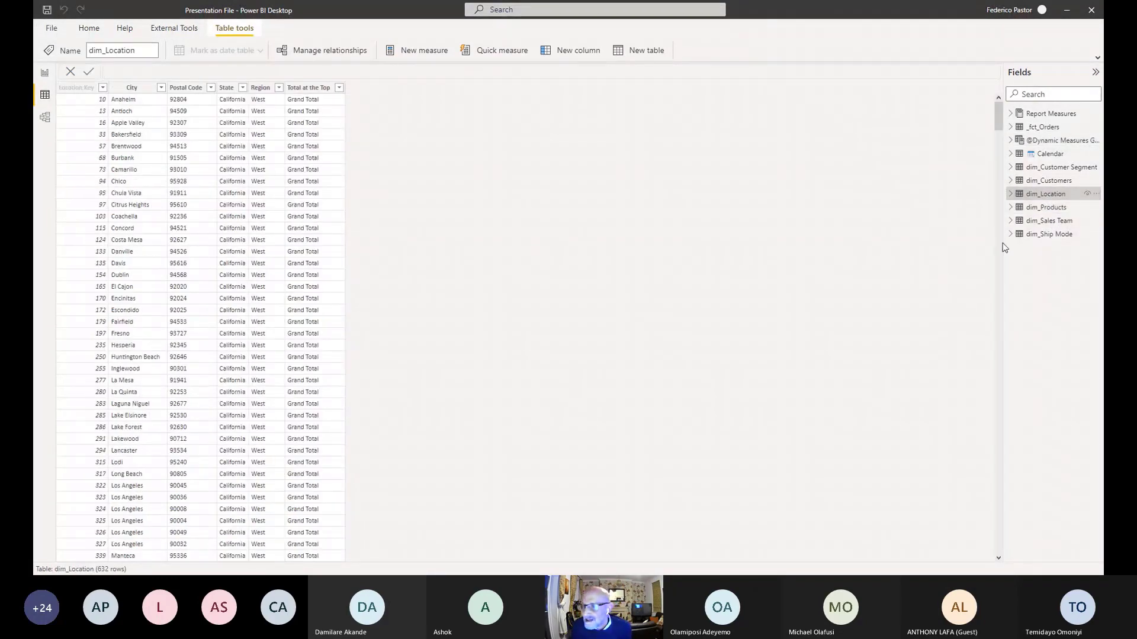
{"action": "left_click", "coordinate": [45, 75]}
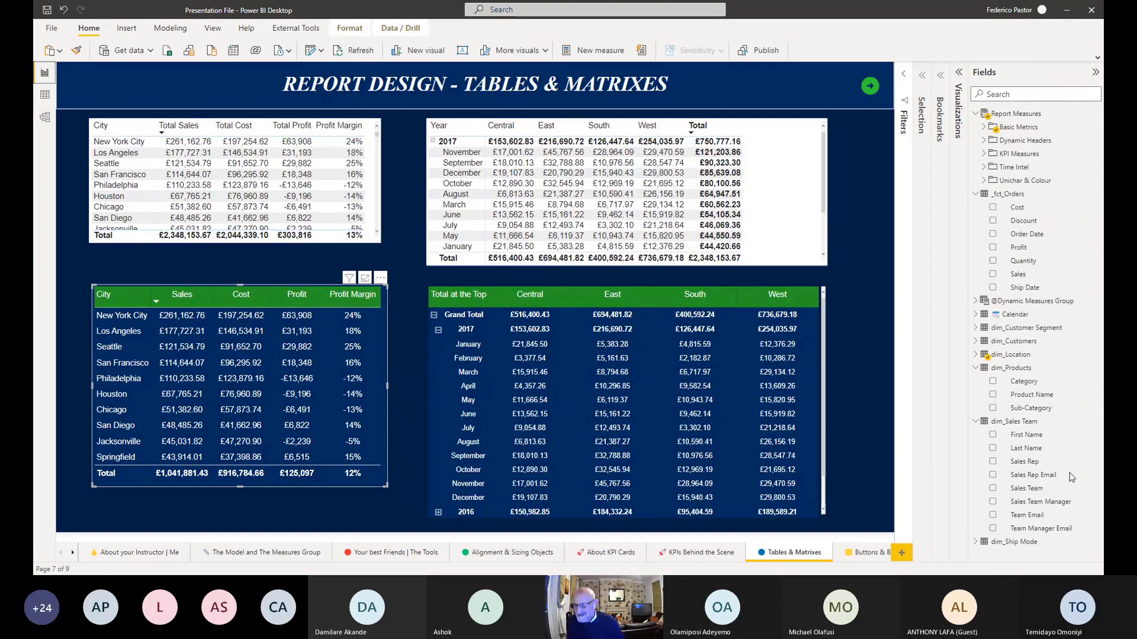
Examine the formula of dim_Location's Total at the Top column and the fields of the green-header matrix that uses it
{"action": "left_click", "coordinate": [975, 367]}
{"action": "left_click", "coordinate": [975, 382]}
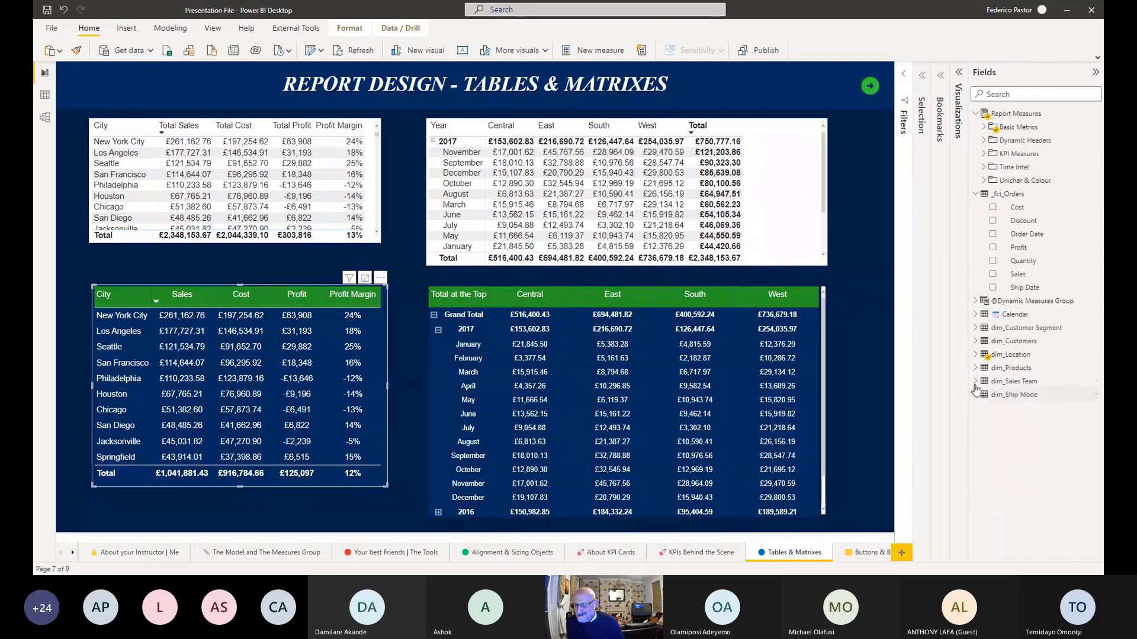
{"action": "left_click", "coordinate": [975, 355]}
{"action": "left_click", "coordinate": [1036, 421]}
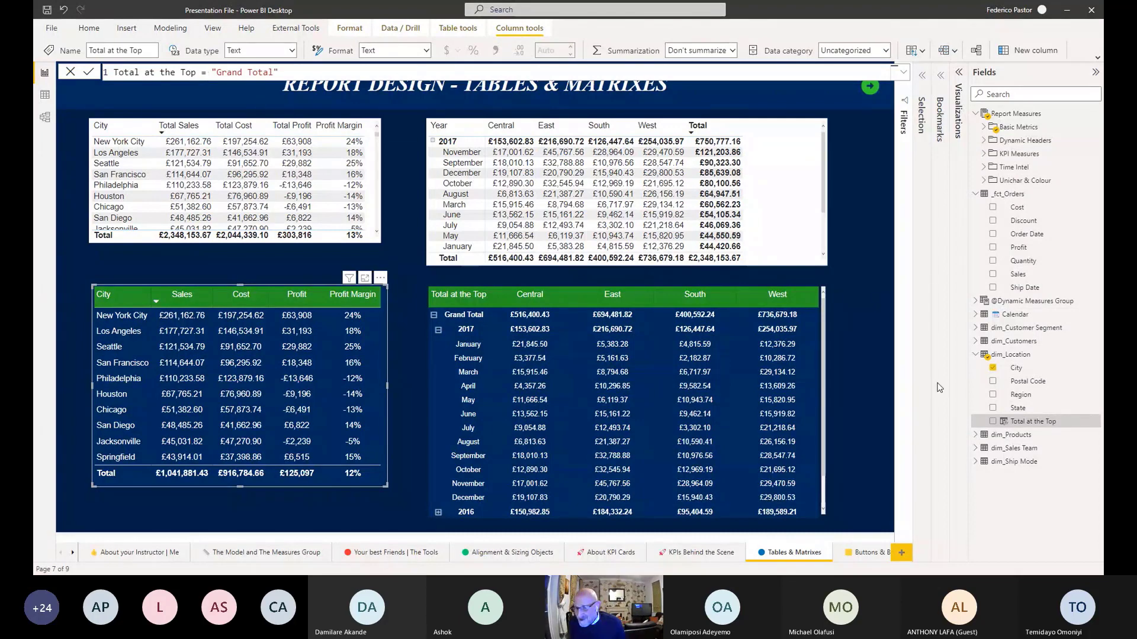
{"action": "left_click", "coordinate": [958, 76]}
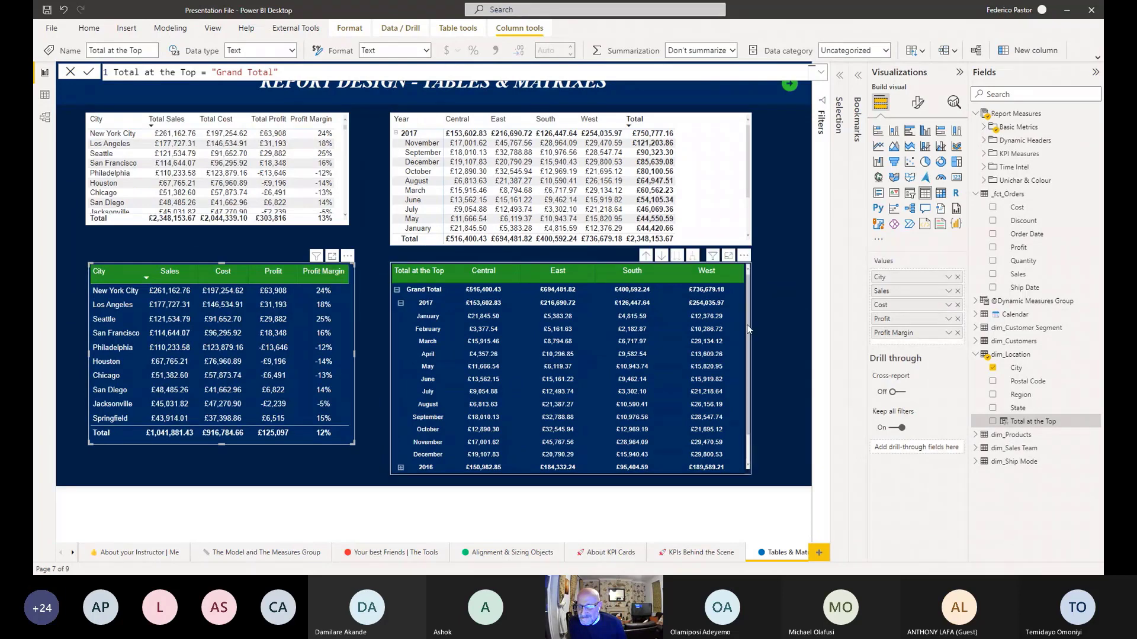
{"action": "left_click", "coordinate": [748, 328]}
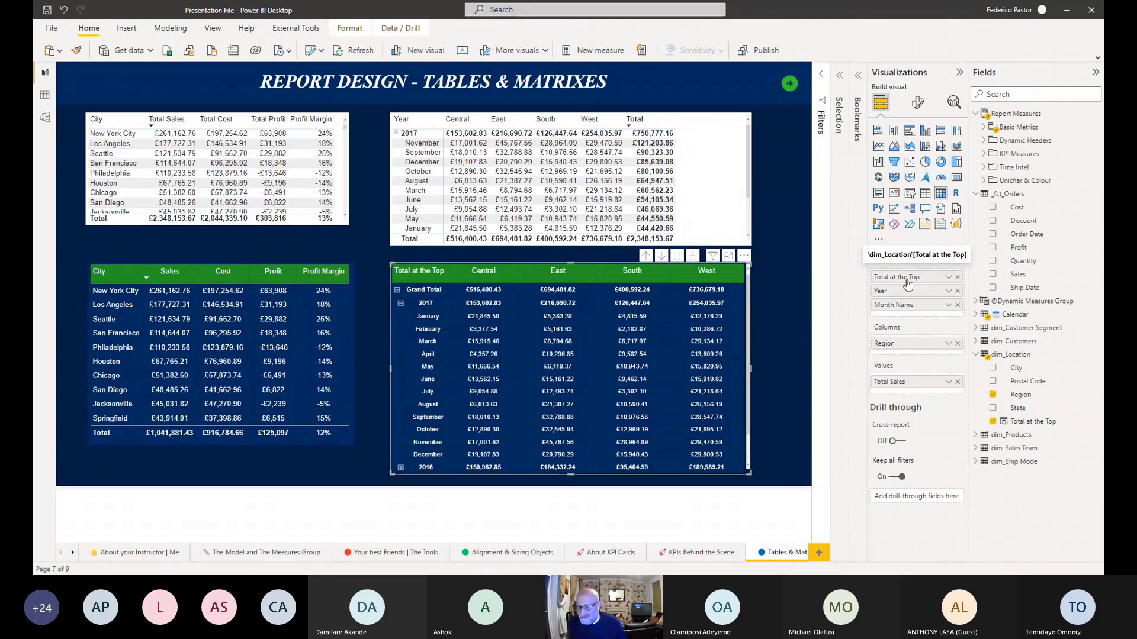
Examine the row header, column subtotal and row subtotal format settings of the green-header matrix, including the subtotal position
{"action": "left_click", "coordinate": [917, 102]}
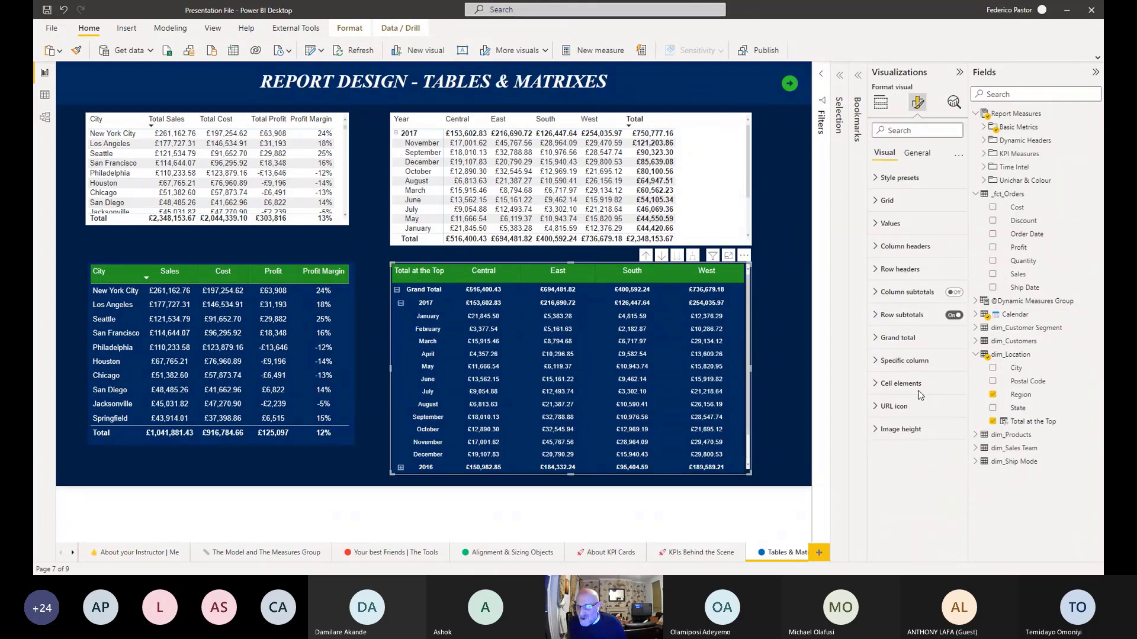
{"action": "left_click", "coordinate": [900, 269]}
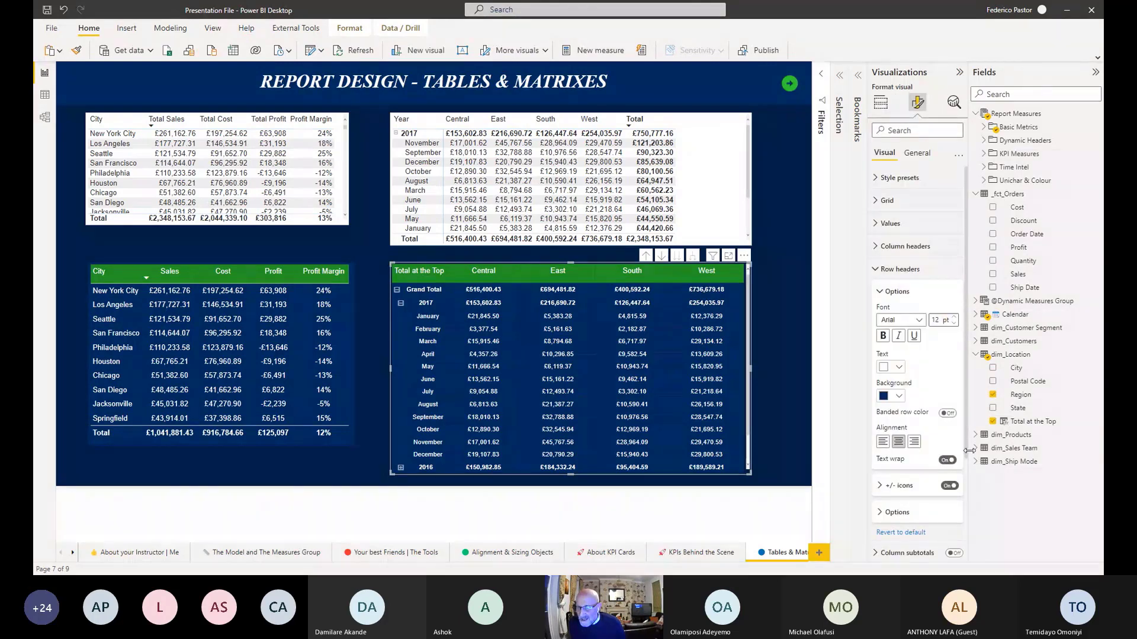
{"action": "left_click", "coordinate": [878, 269]}
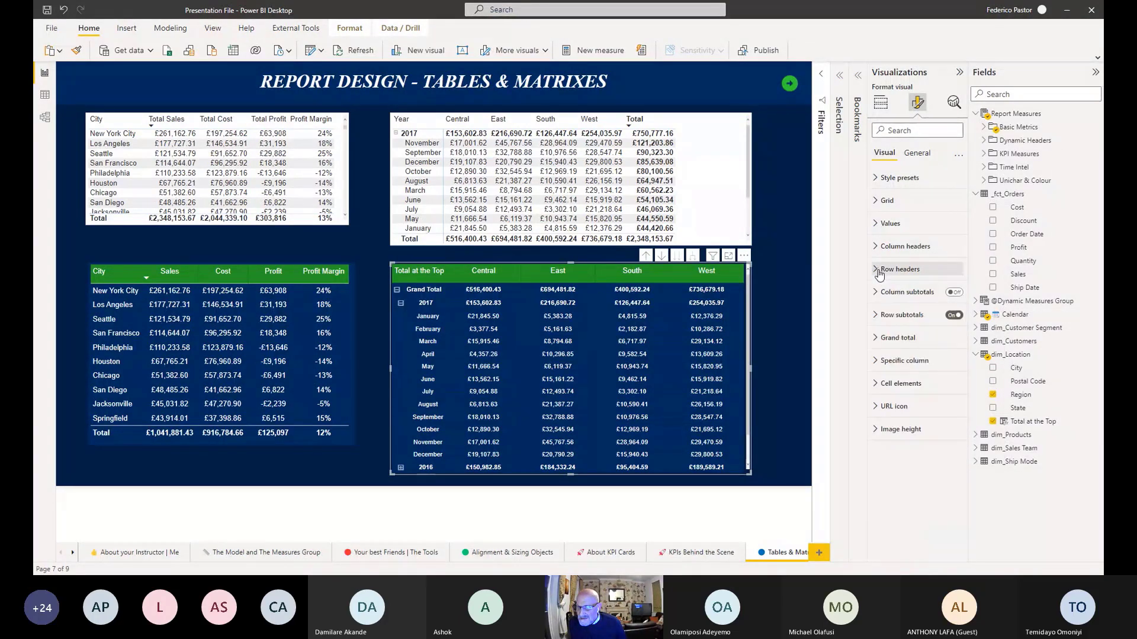
{"action": "left_click", "coordinate": [877, 293]}
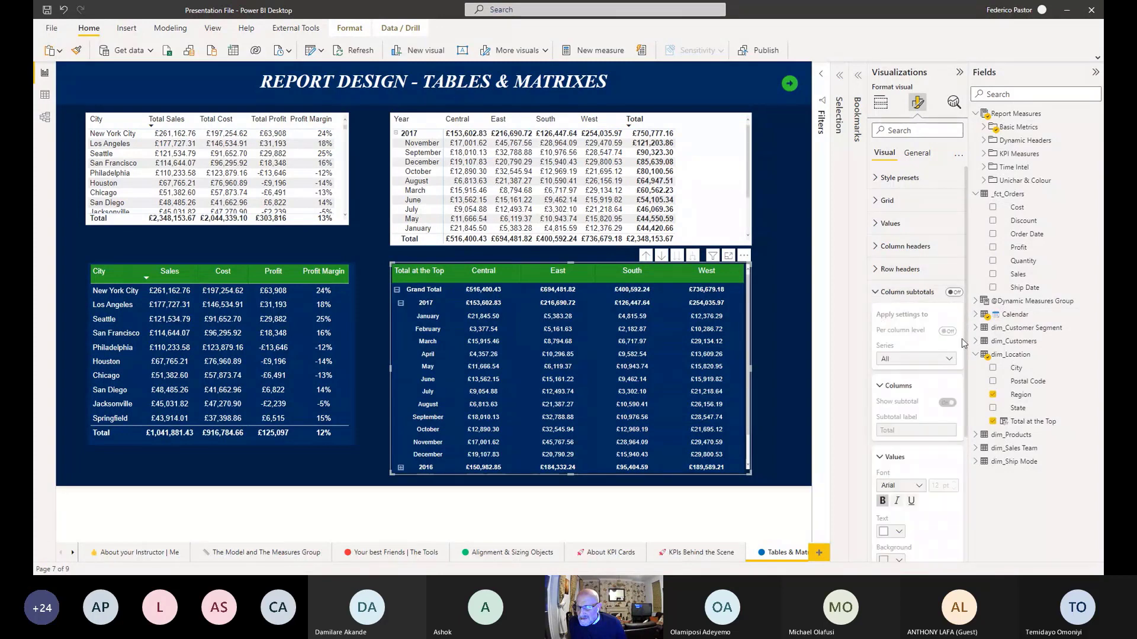
{"action": "left_click", "coordinate": [877, 293]}
{"action": "left_click", "coordinate": [878, 319]}
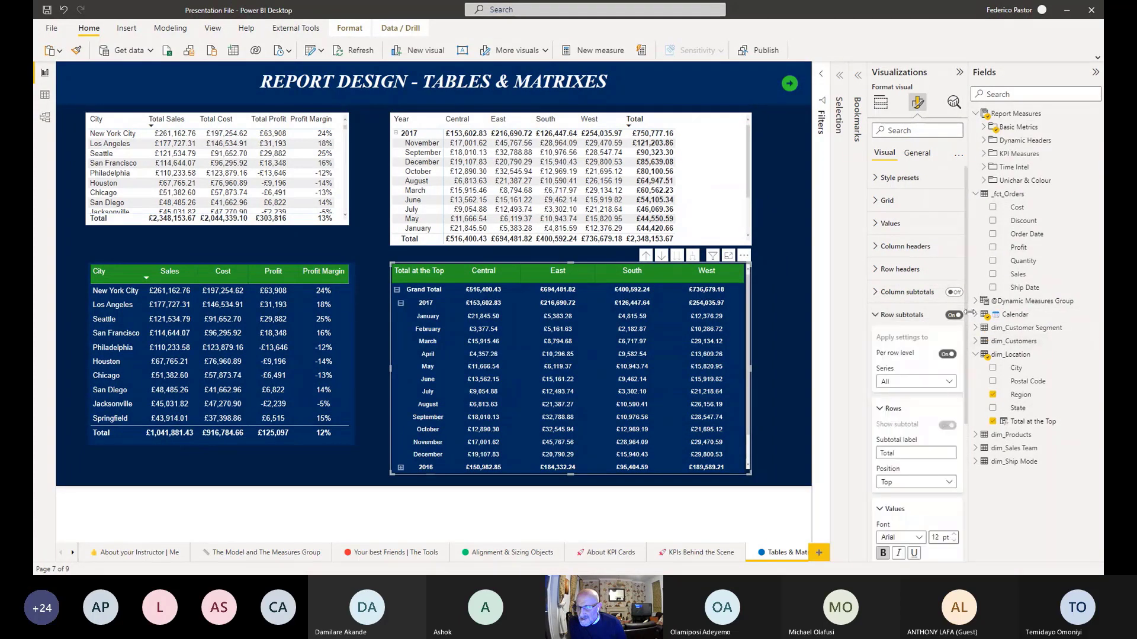
{"action": "scroll", "coordinate": [944, 278], "scroll_direction": "down", "scroll_amount": 3}
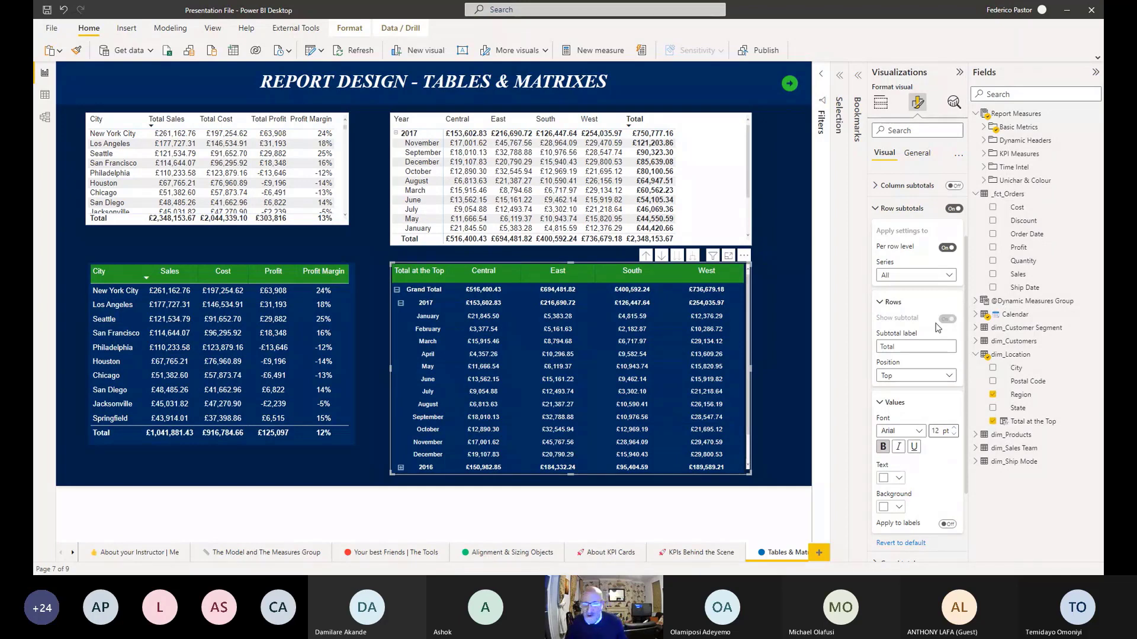
{"action": "left_click", "coordinate": [794, 324]}
{"action": "left_click", "coordinate": [738, 287]}
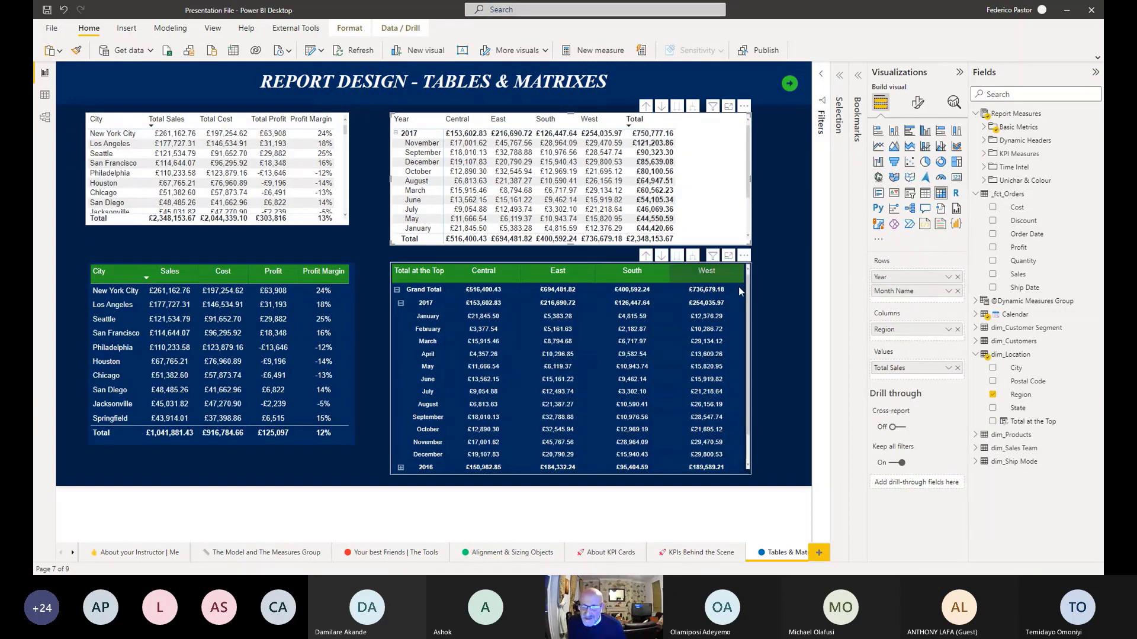
{"action": "left_click", "coordinate": [715, 315]}
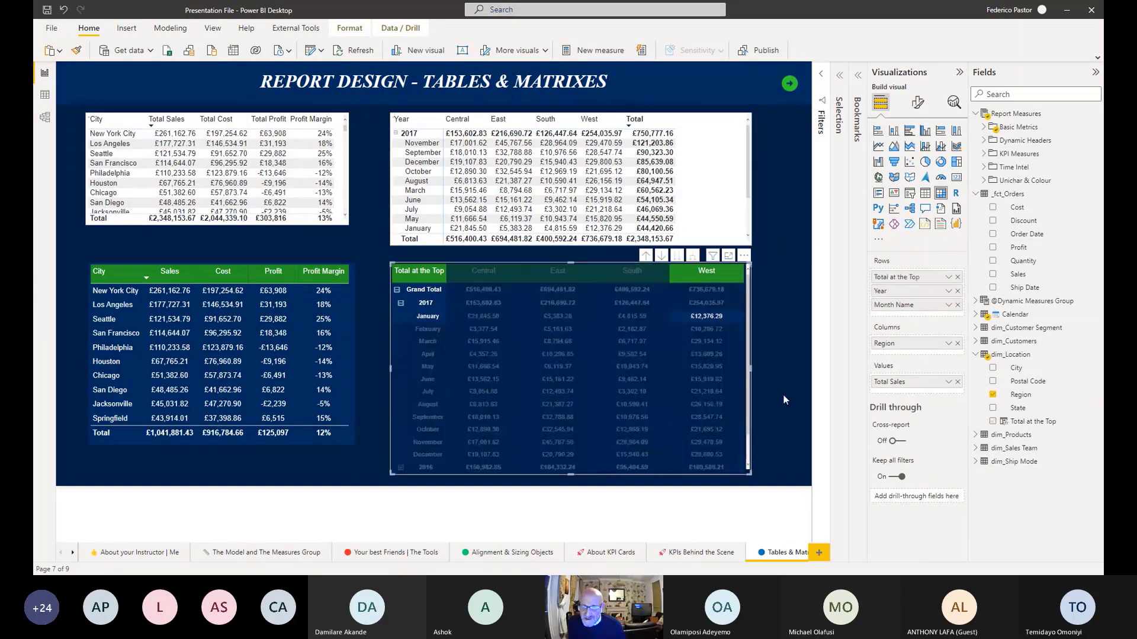
{"action": "left_click", "coordinate": [716, 313]}
Select the green-header City table and examine the formula of the Column Width measure in the Unichar & Colour folder
{"action": "left_click", "coordinate": [299, 445]}
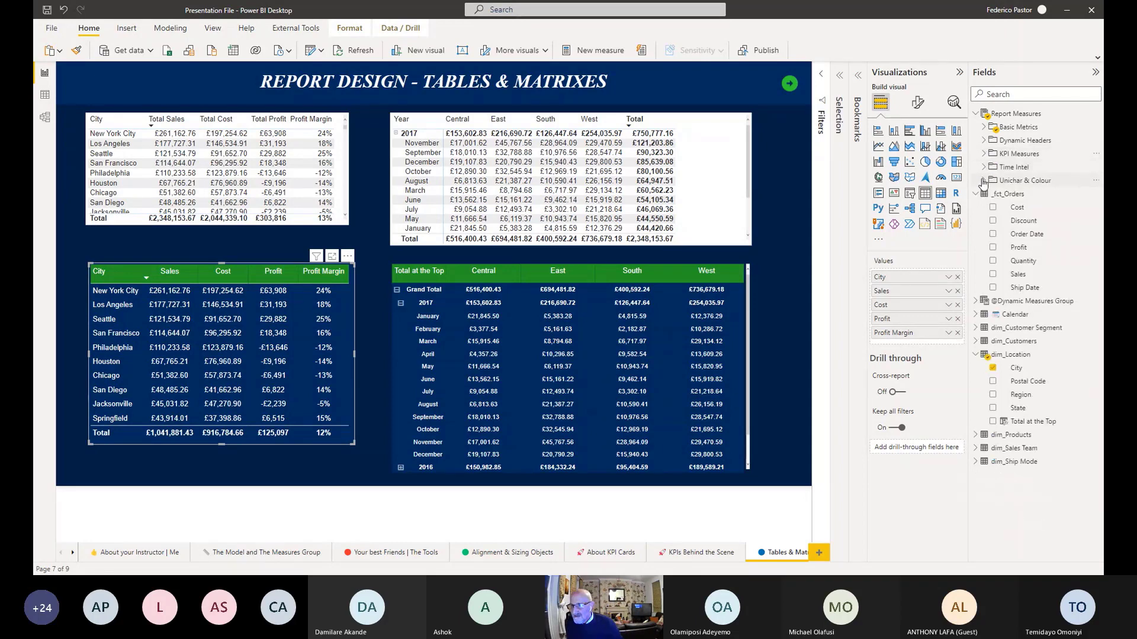
{"action": "left_click", "coordinate": [983, 181]}
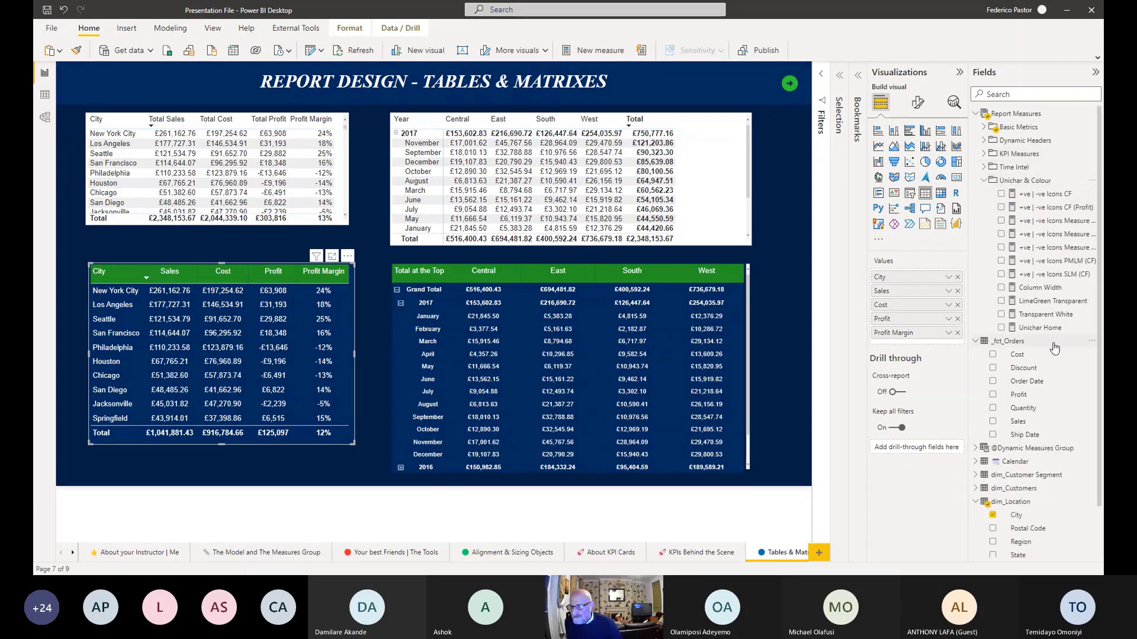
{"action": "left_click", "coordinate": [1040, 287]}
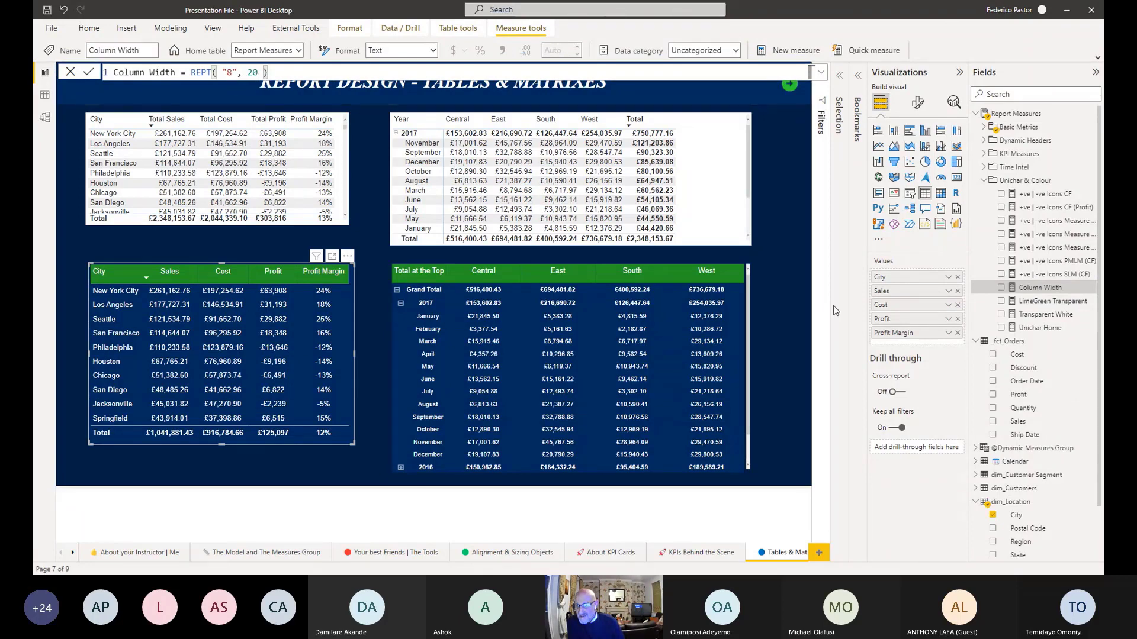
Search the green-header matrix's format settings for "auto" to check the column headers' auto-size width option
{"action": "left_click", "coordinate": [739, 346]}
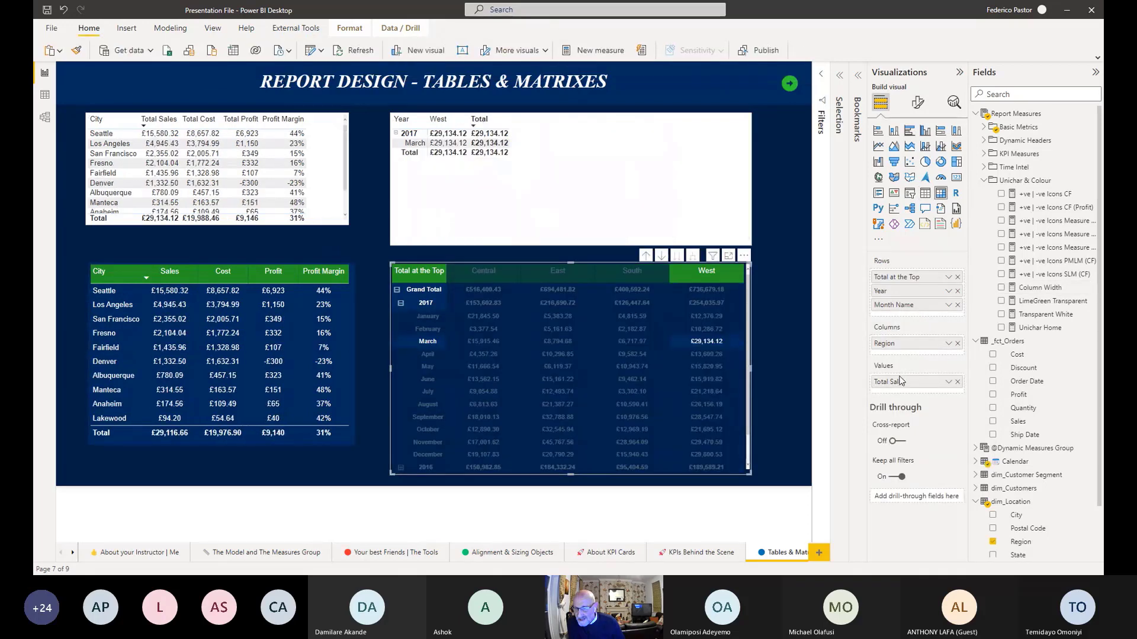
{"action": "left_click", "coordinate": [744, 407]}
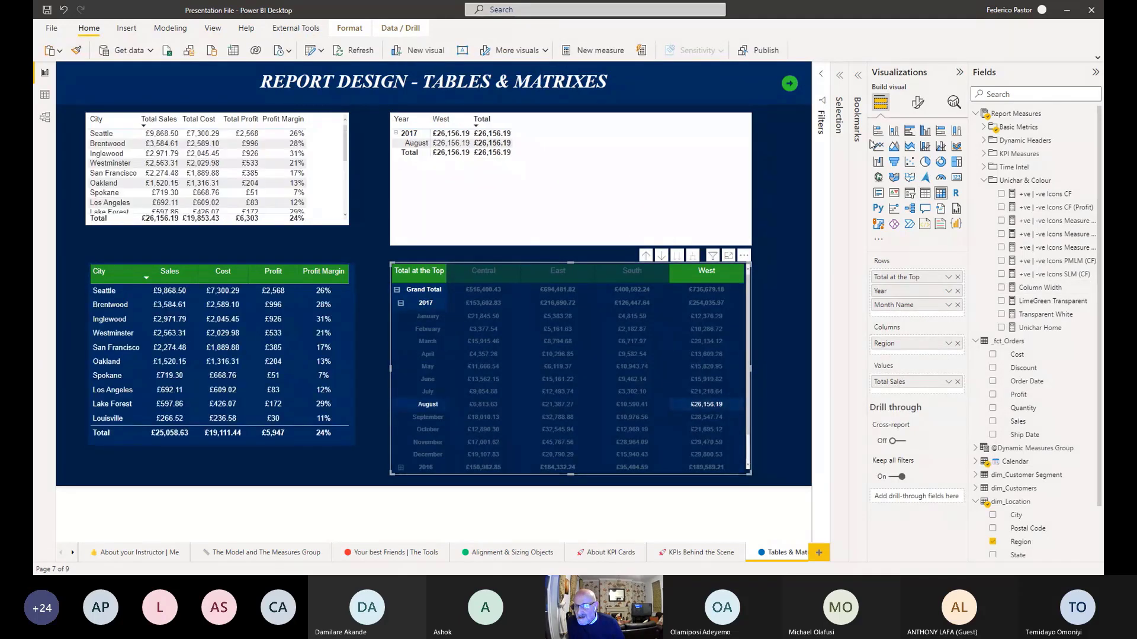
{"action": "left_click", "coordinate": [918, 105]}
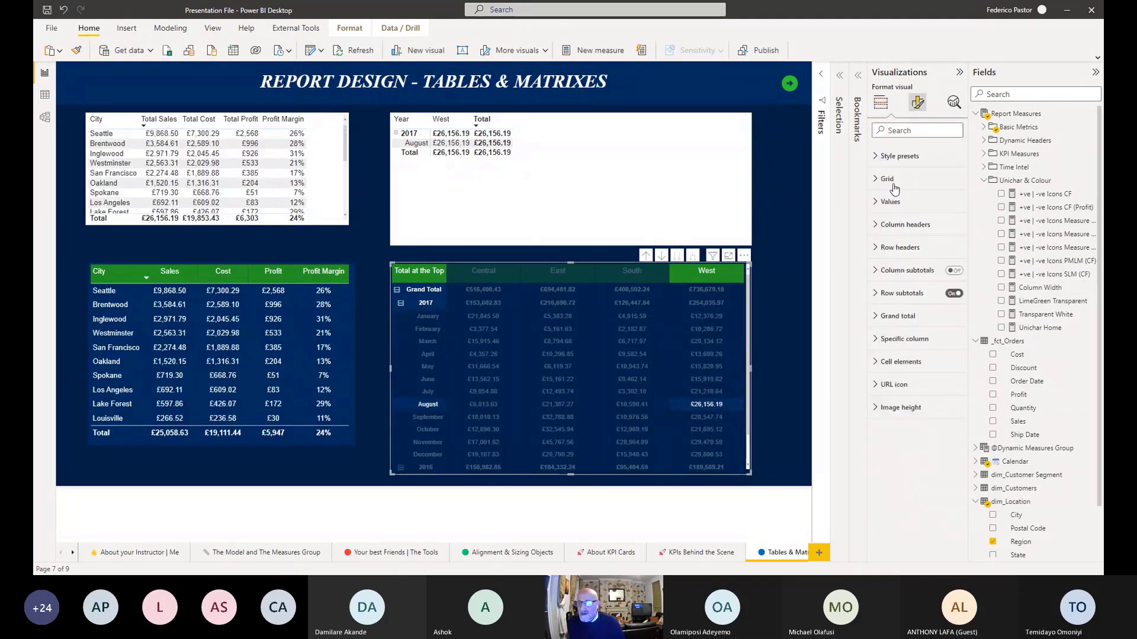
{"action": "left_click", "coordinate": [895, 131]}
{"action": "type", "text": "auto"}
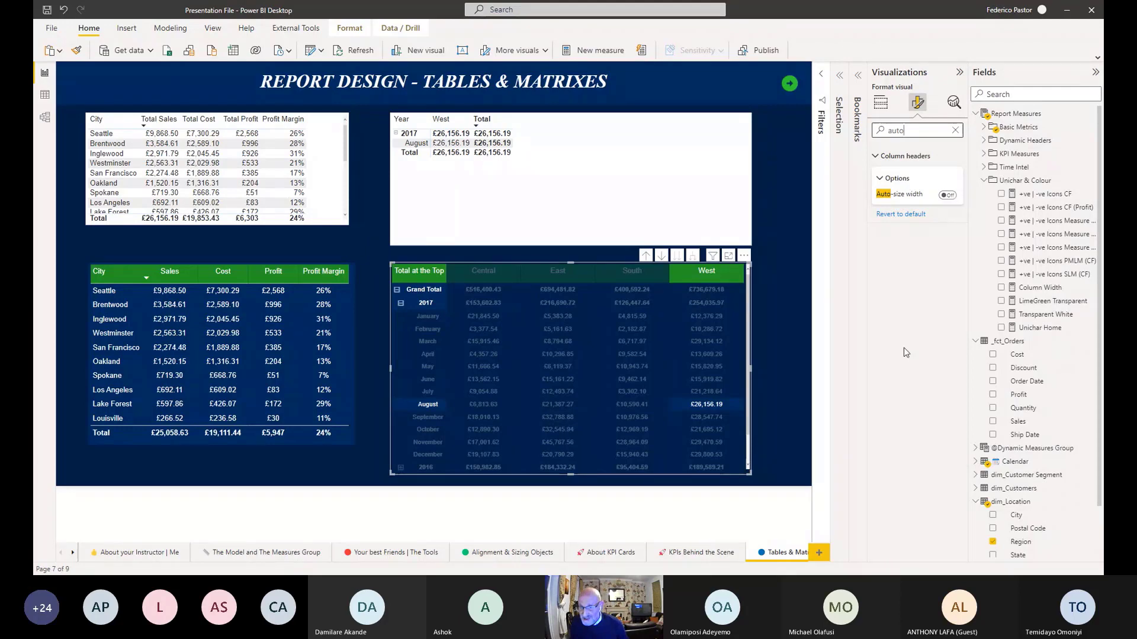
Clear the cell selection in the green-header matrix so that it no longer cross-filters the other visuals
{"action": "left_click", "coordinate": [725, 467]}
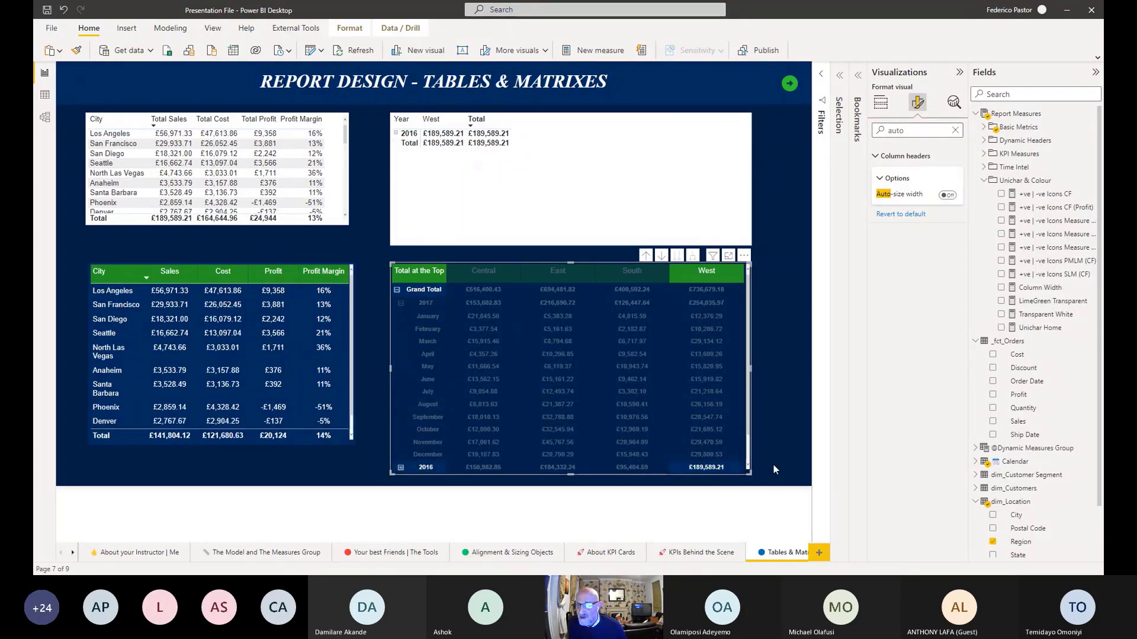
{"action": "left_click", "coordinate": [737, 390]}
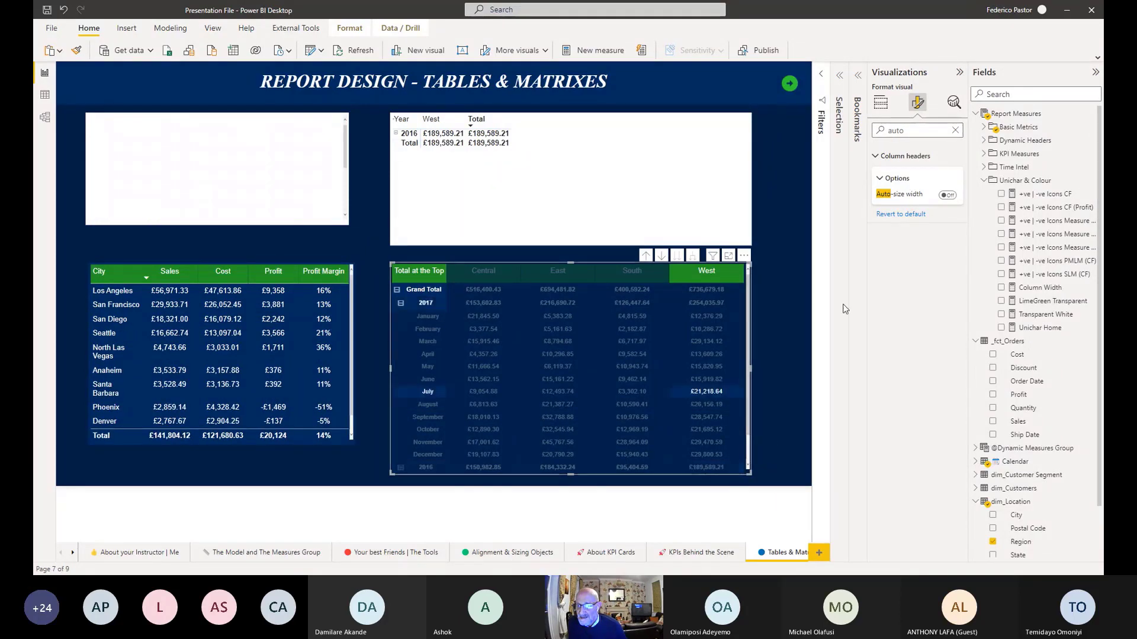
{"action": "left_click", "coordinate": [887, 110]}
{"action": "left_click", "coordinate": [782, 389]}
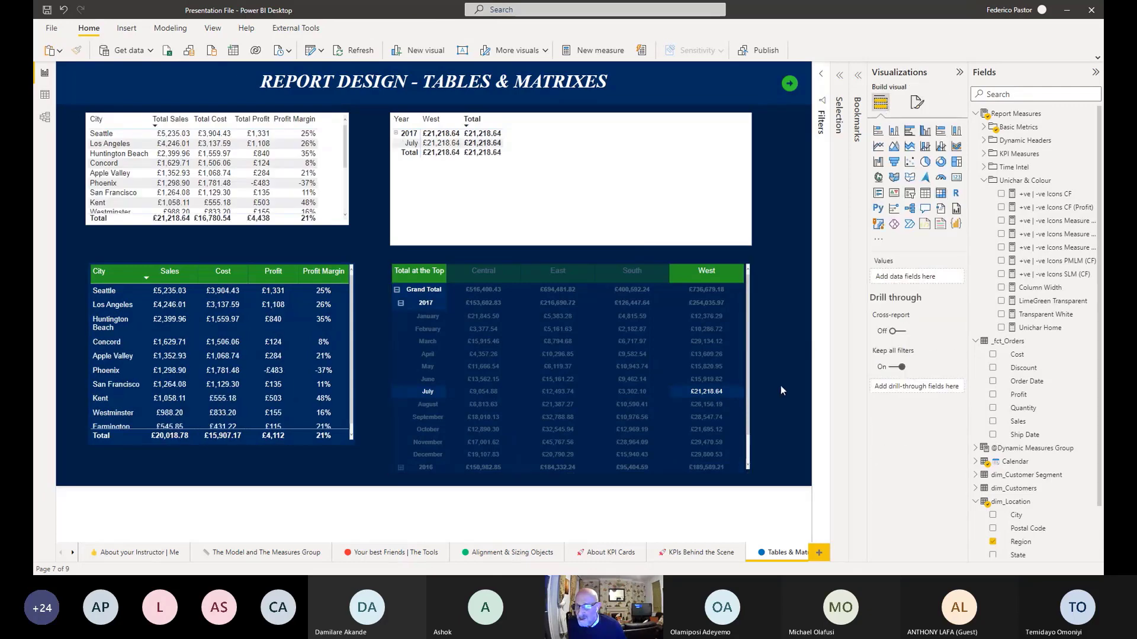
{"action": "left_click", "coordinate": [735, 471]}
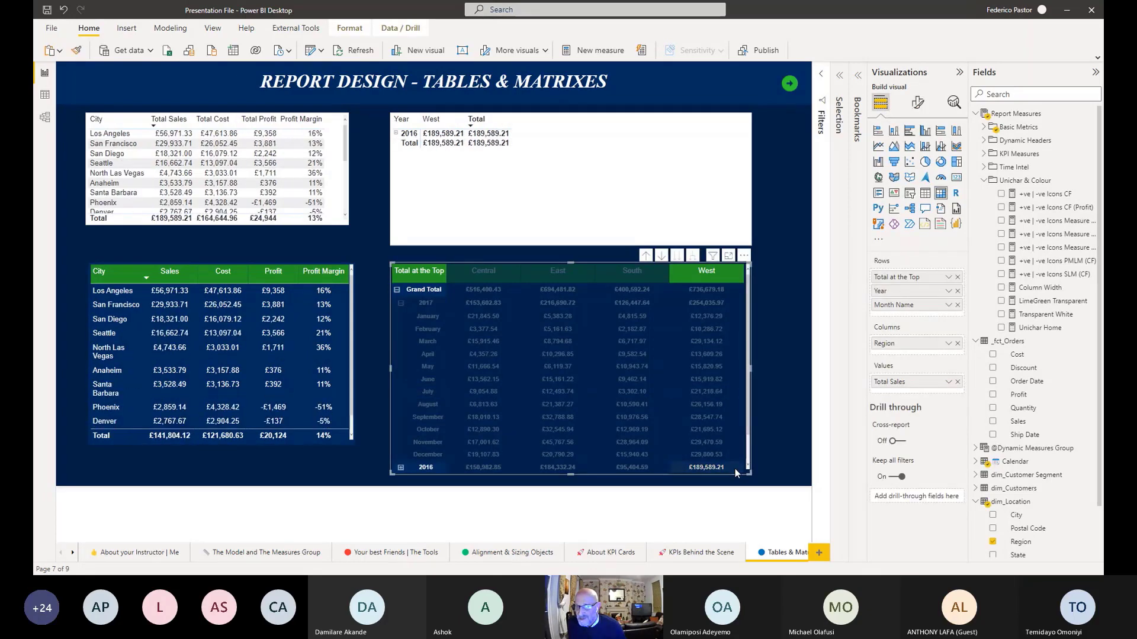
{"action": "left_click", "coordinate": [764, 490]}
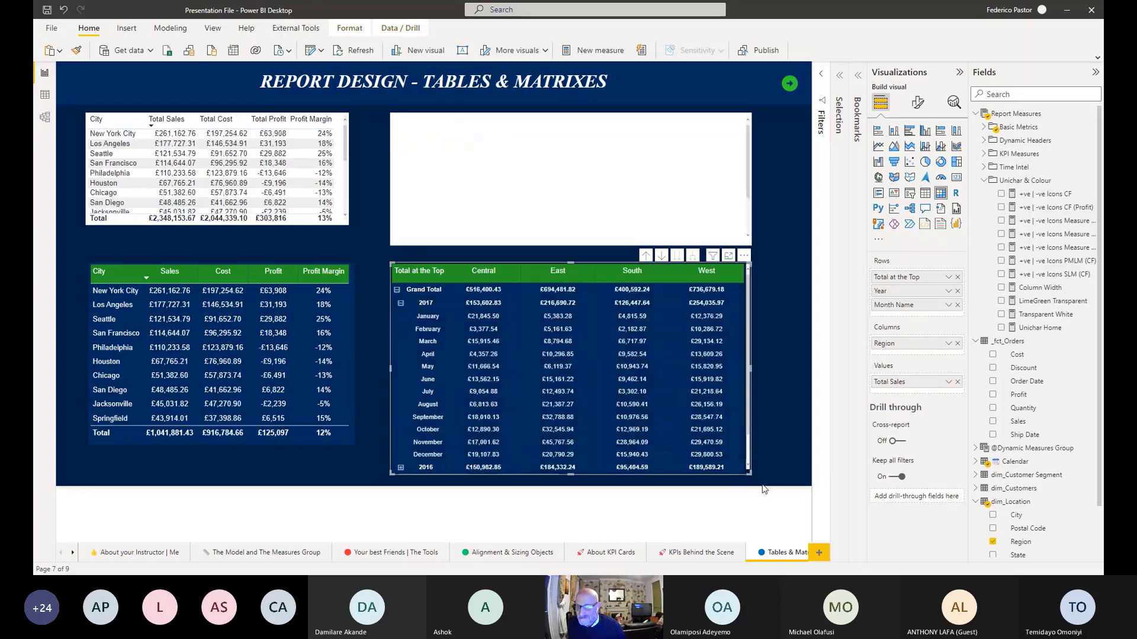
Collapse the Visualizations and Fields panes and open the Buttons & Bookmarks page
{"action": "left_click", "coordinate": [959, 71]}
{"action": "left_click", "coordinate": [1095, 72]}
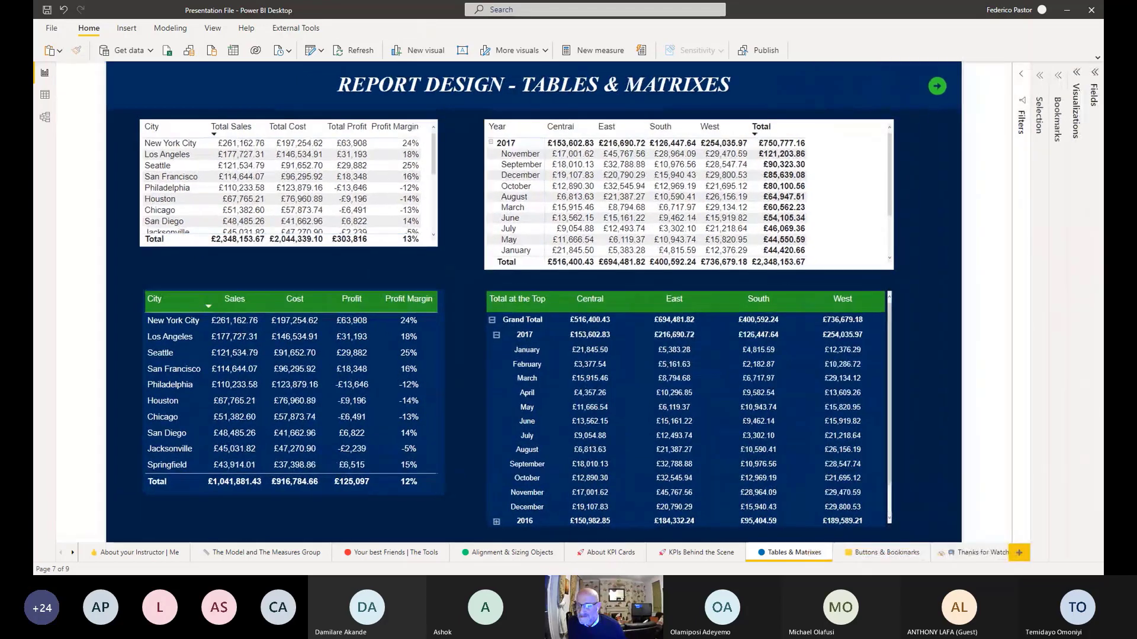
{"action": "left_click", "coordinate": [859, 555]}
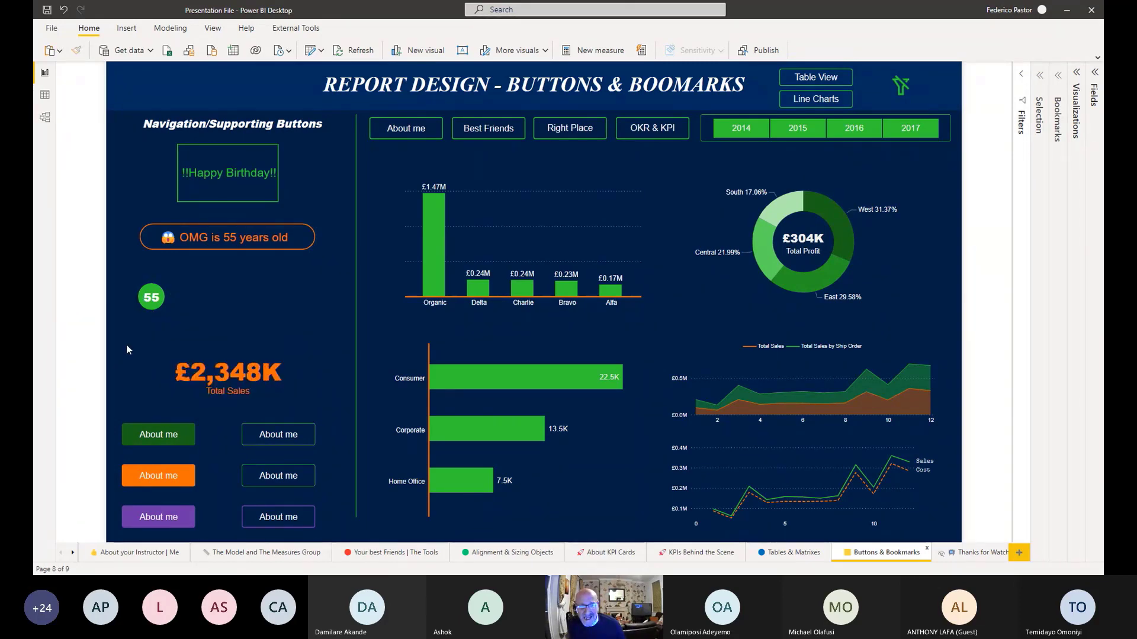
Move the profit and margin hover button off the Total Sales card and place it back over the card
{"action": "mouse_move", "coordinate": [157, 310]}
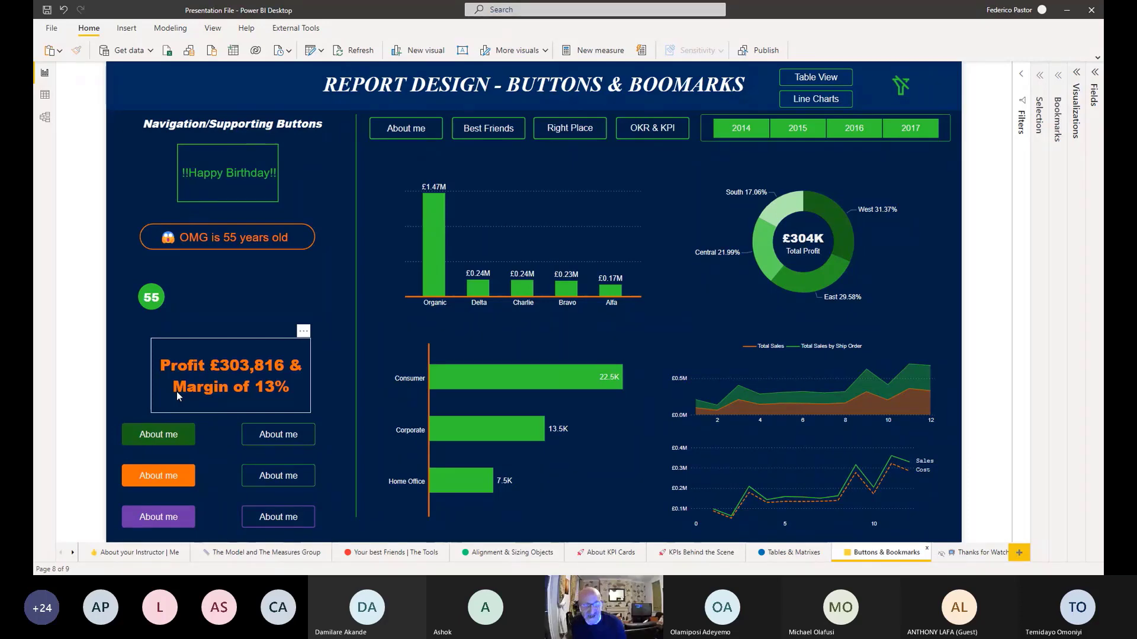
{"action": "left_click", "coordinate": [176, 392]}
{"action": "left_click_drag", "start_coordinate": [176, 392], "coordinate": [212, 315]}
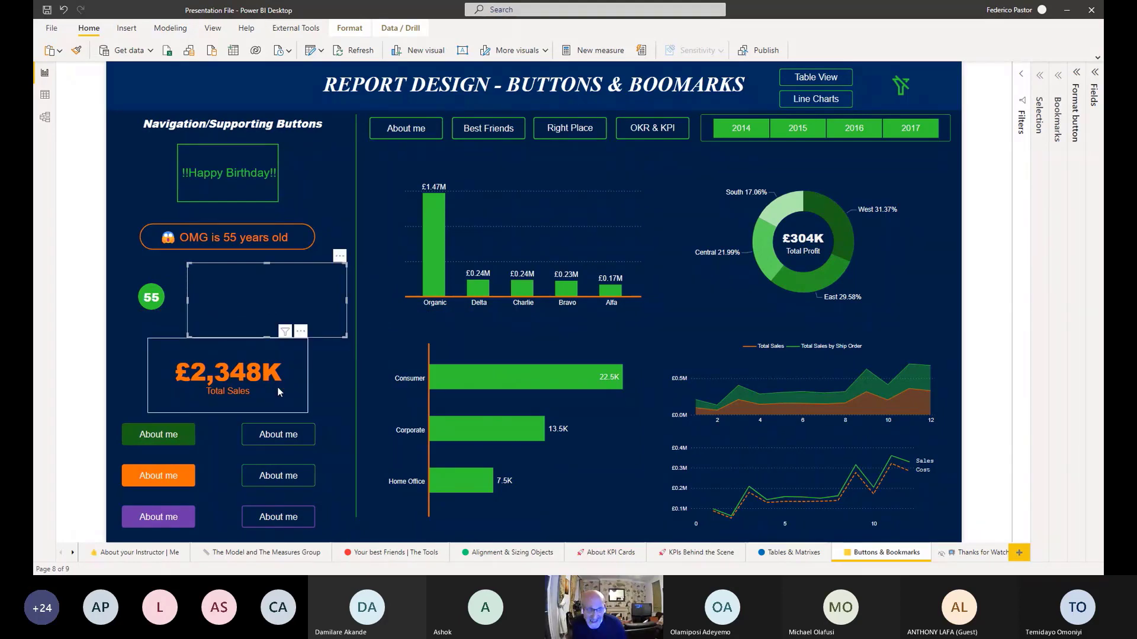
{"action": "left_click_drag", "start_coordinate": [286, 322], "coordinate": [257, 396]}
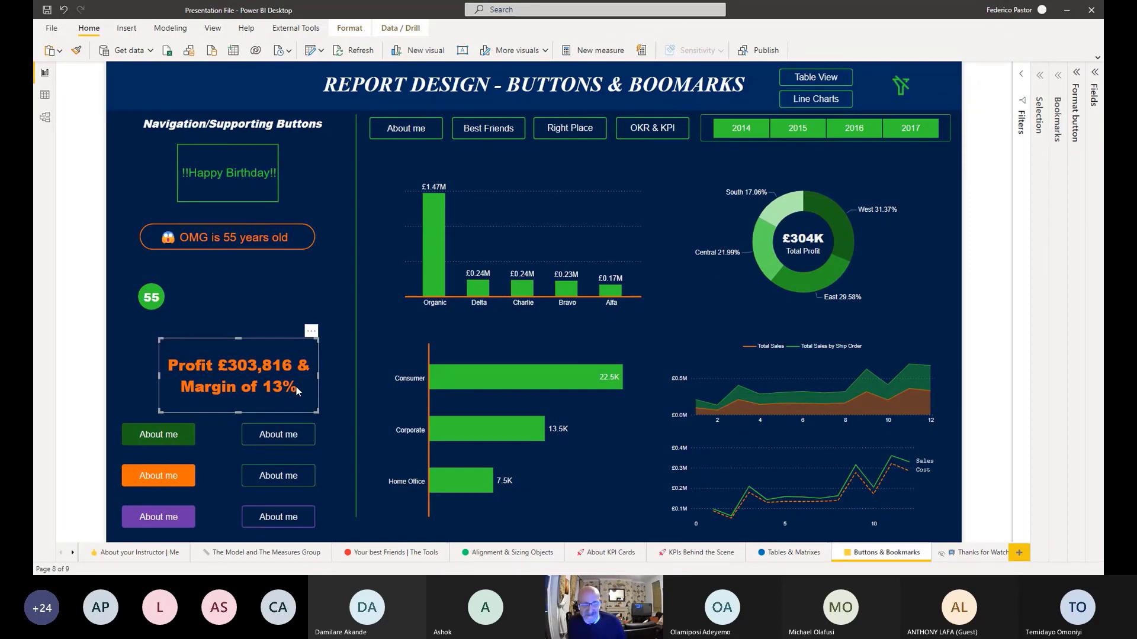
Select the button around the round 55 badge, examine its extent and hover behaviour, and clear the selection
{"action": "left_click", "coordinate": [246, 304]}
{"action": "mouse_move", "coordinate": [169, 312]}
{"action": "left_mouse_down"}
{"action": "mouse_move", "coordinate": [237, 316]}
{"action": "mouse_move", "coordinate": [161, 311]}
{"action": "left_mouse_up"}
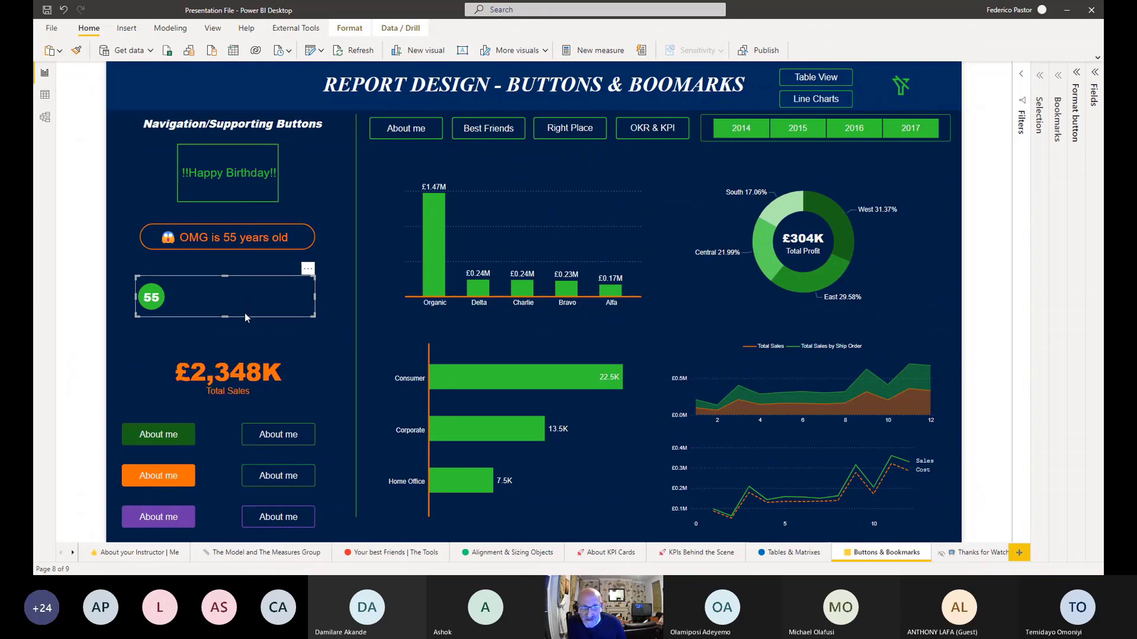
{"action": "mouse_move", "coordinate": [265, 296]}
{"action": "mouse_move", "coordinate": [304, 340]}
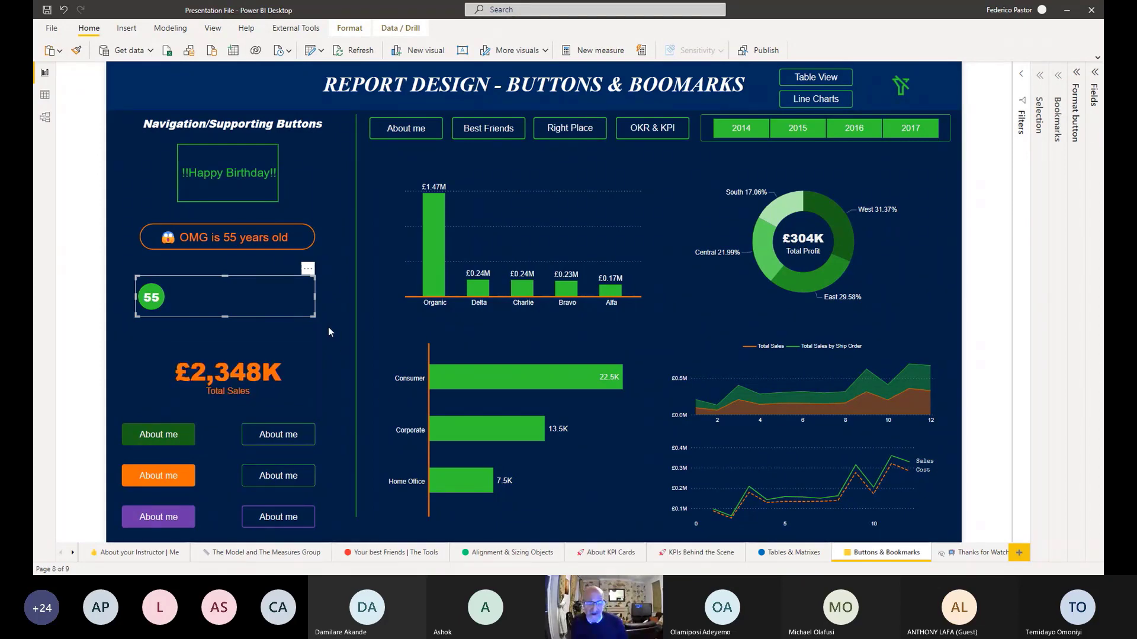
{"action": "left_click", "coordinate": [328, 328]}
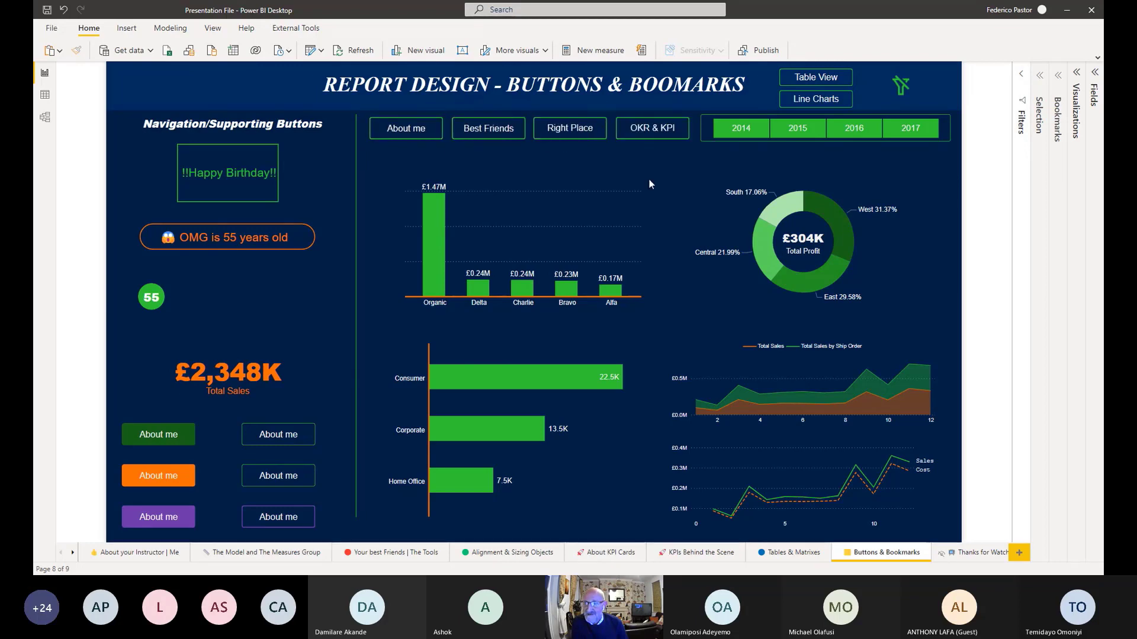
Show the bookmarks list and switch the page between the Table View and Line Charts bookmark buttons, ending on the line charts
{"action": "left_click", "coordinate": [826, 81], "text": "ctrl"}
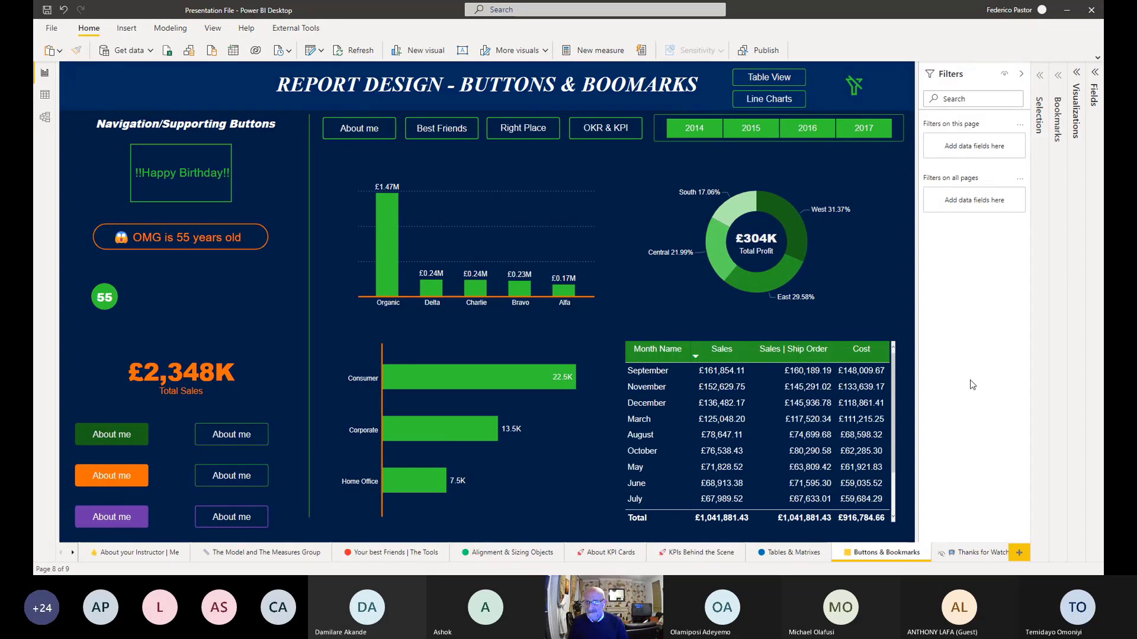
{"action": "left_click", "coordinate": [1057, 76]}
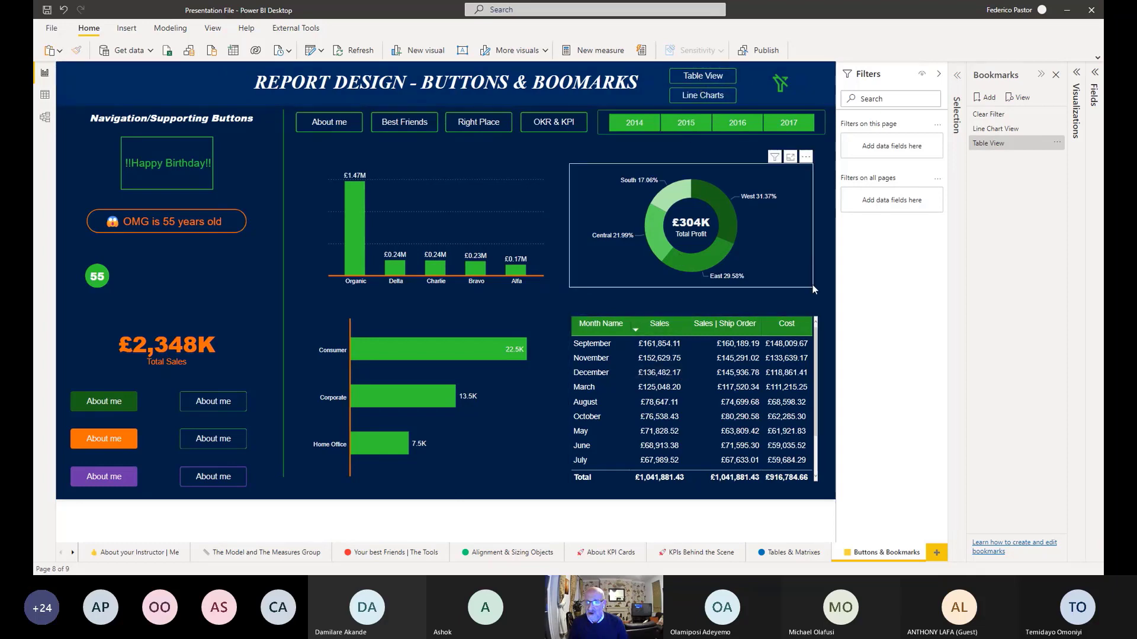
{"action": "left_click", "coordinate": [703, 95], "text": "ctrl"}
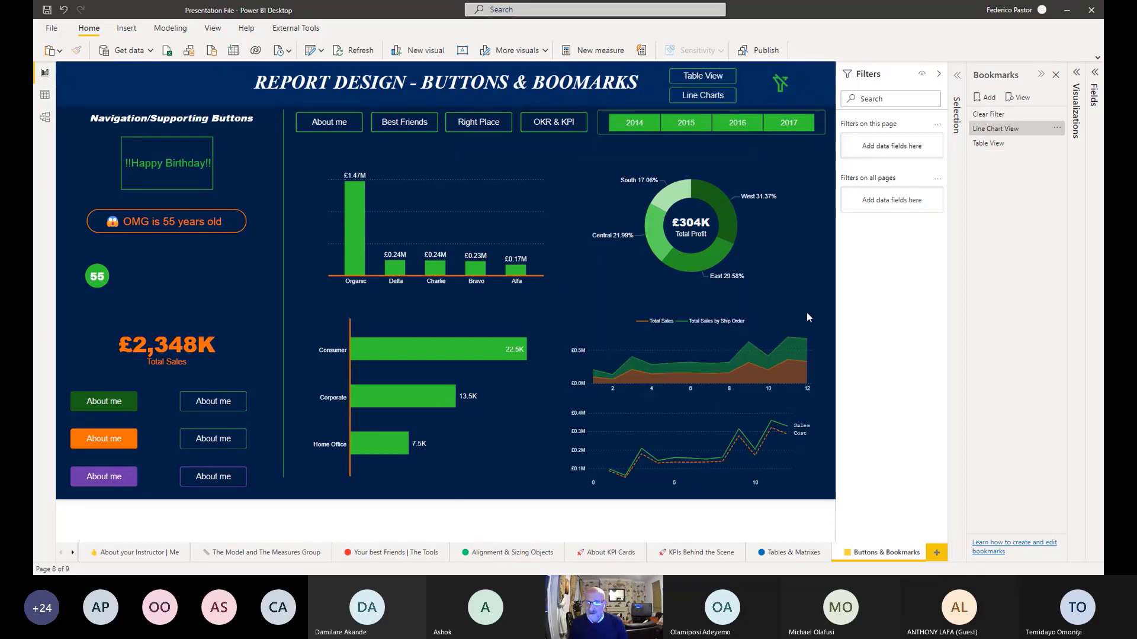
{"action": "left_click", "coordinate": [712, 82], "text": "ctrl"}
{"action": "left_click", "coordinate": [710, 91], "text": "ctrl"}
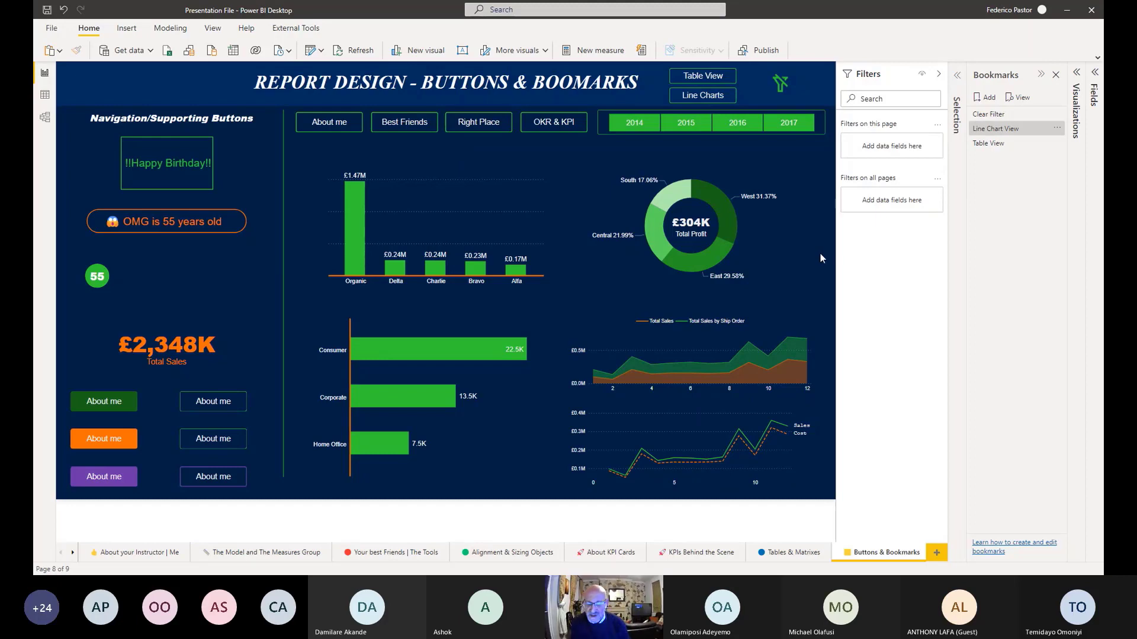
Try the Right Place and About me page navigation buttons, returning to the Buttons & Bookmarks page after each
{"action": "left_click", "coordinate": [486, 148], "text": "ctrl"}
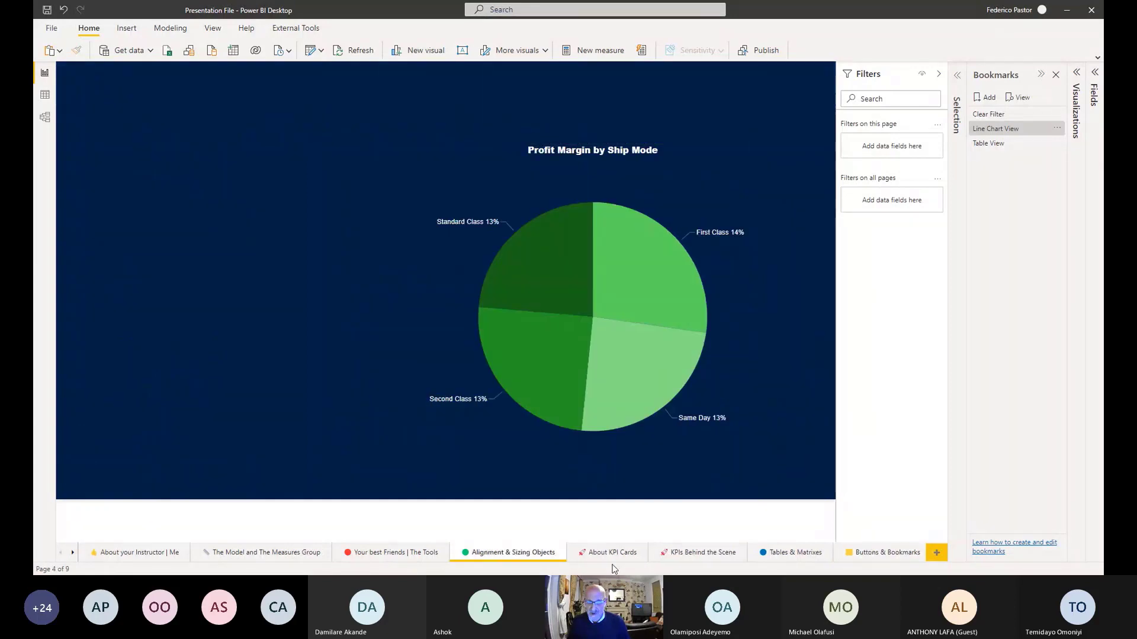
{"action": "left_click", "coordinate": [865, 555]}
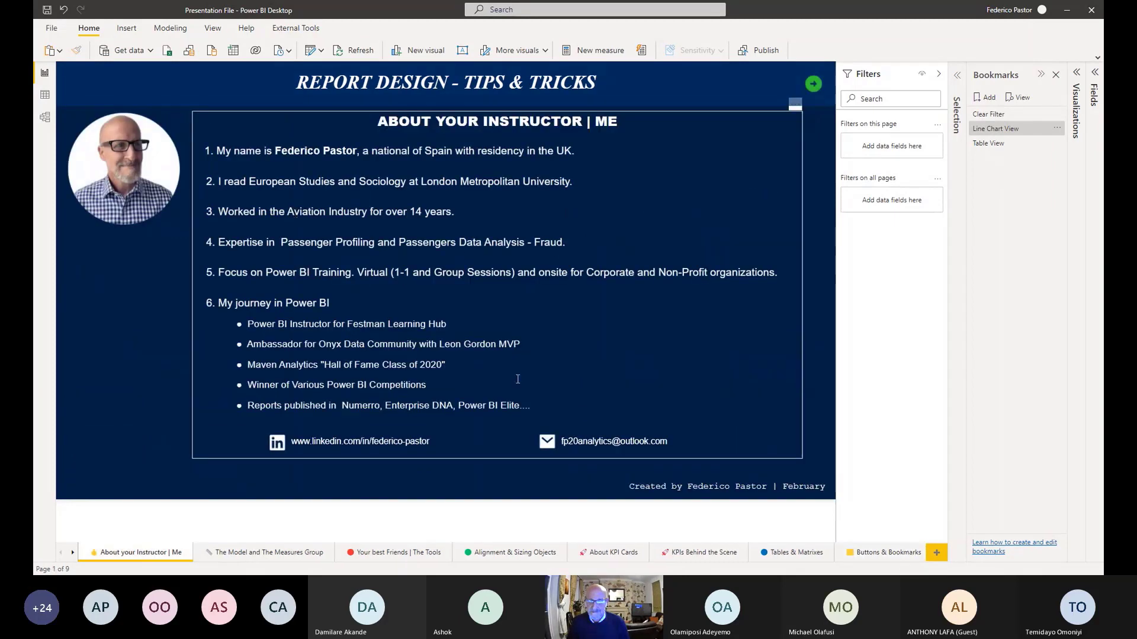
{"action": "left_click", "coordinate": [891, 554]}
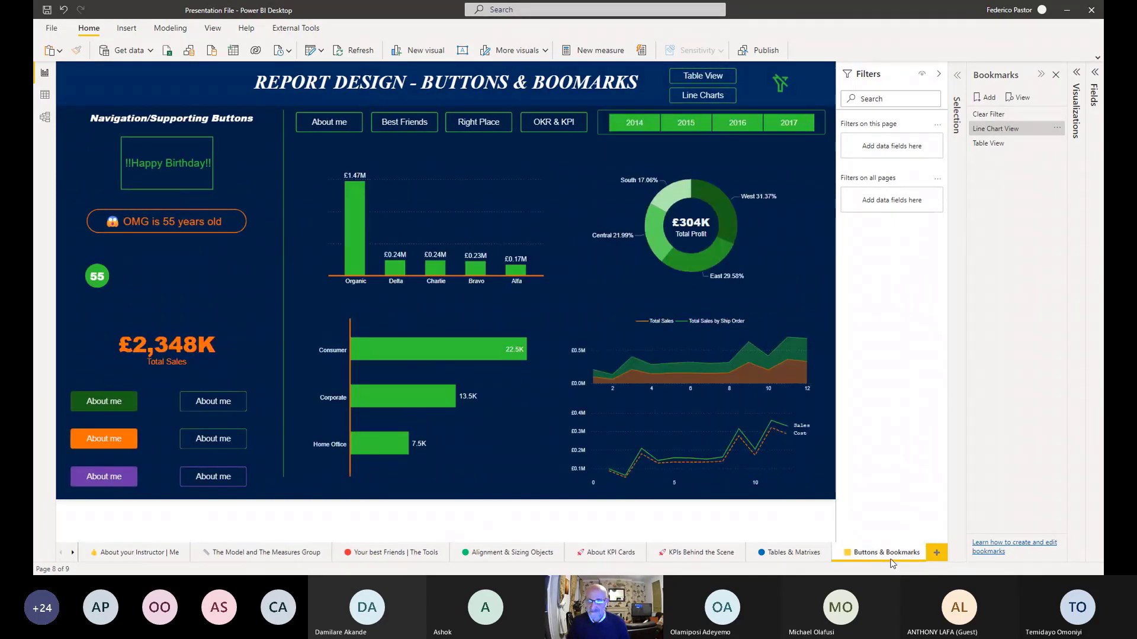
Switch the page to the table view and back to the line charts with the bookmark buttons
{"action": "left_click", "coordinate": [702, 75], "text": "ctrl"}
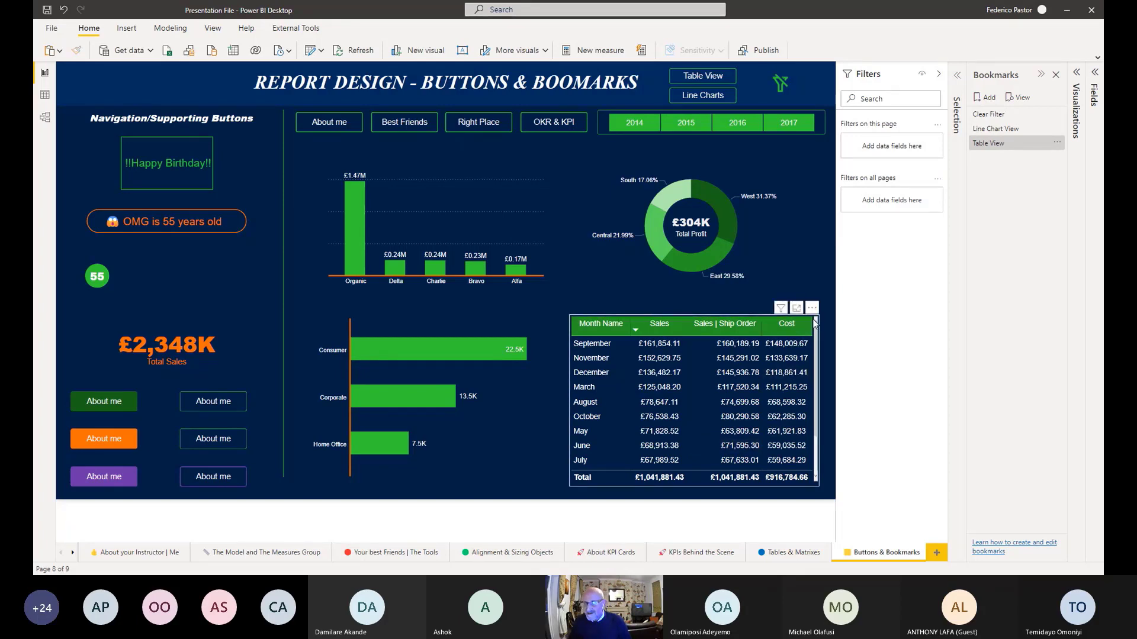
{"action": "left_click", "coordinate": [700, 97], "text": "ctrl"}
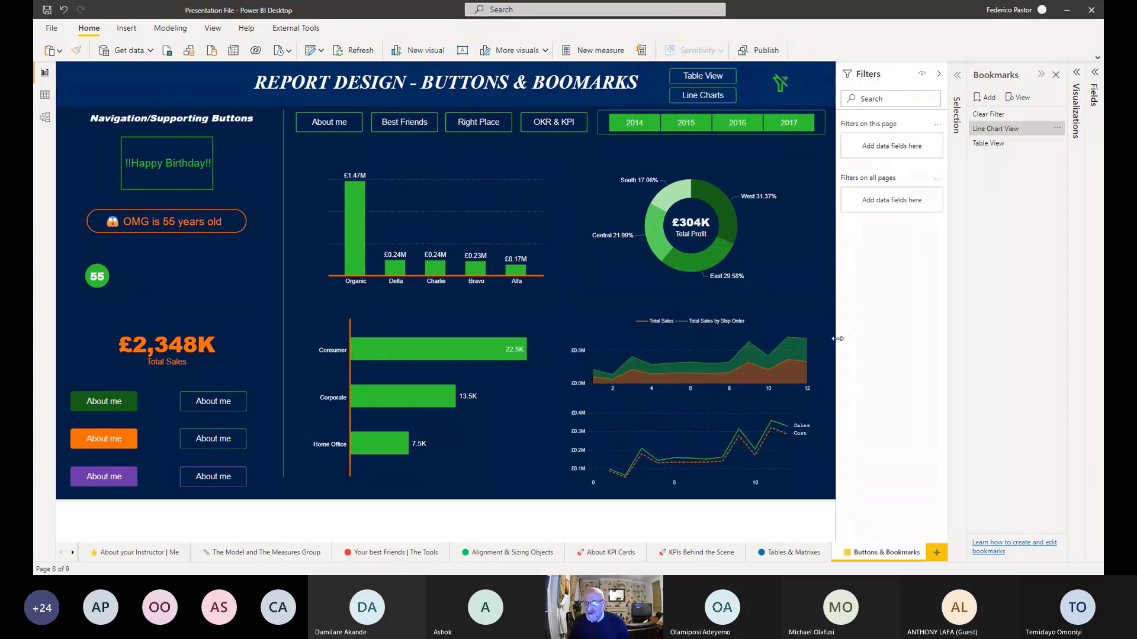
Filter the page to 2014, highlight the Delta bar in the column chart, and reset the page with the clear-filter bookmark button
{"action": "left_click", "coordinate": [675, 202]}
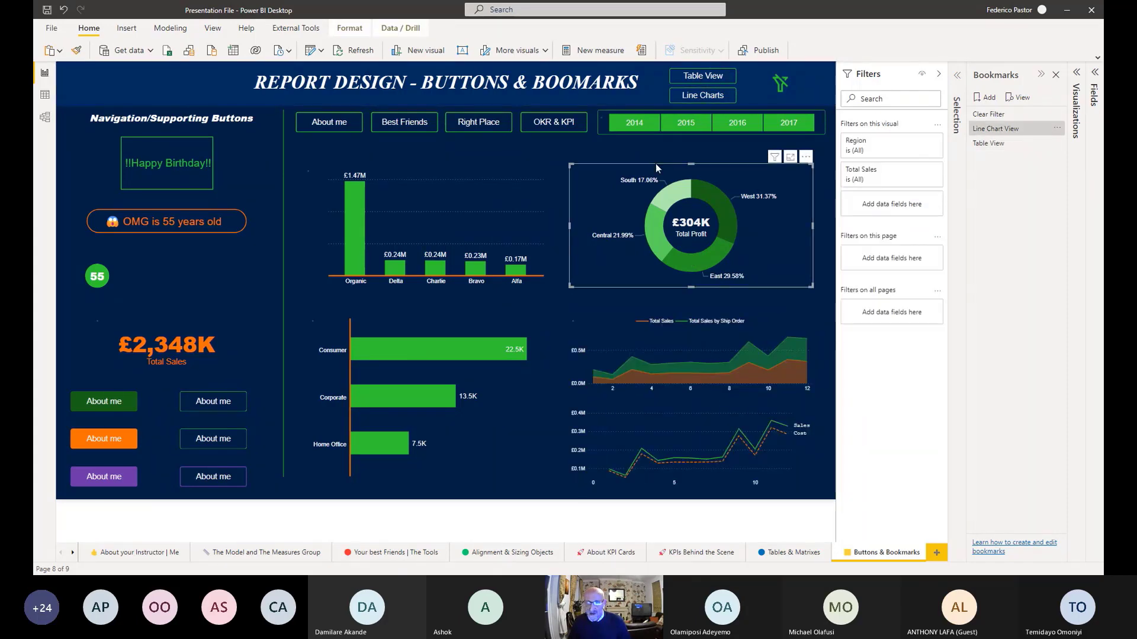
{"action": "left_click", "coordinate": [634, 123]}
{"action": "left_click", "coordinate": [475, 269]}
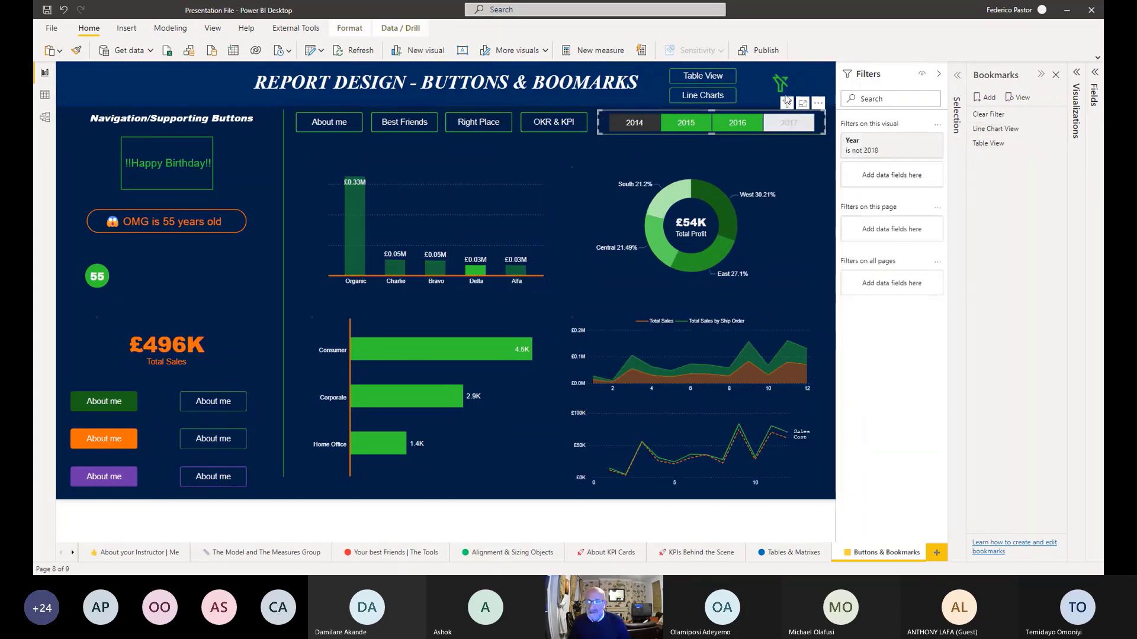
{"action": "left_click", "coordinate": [779, 84], "text": "ctrl"}
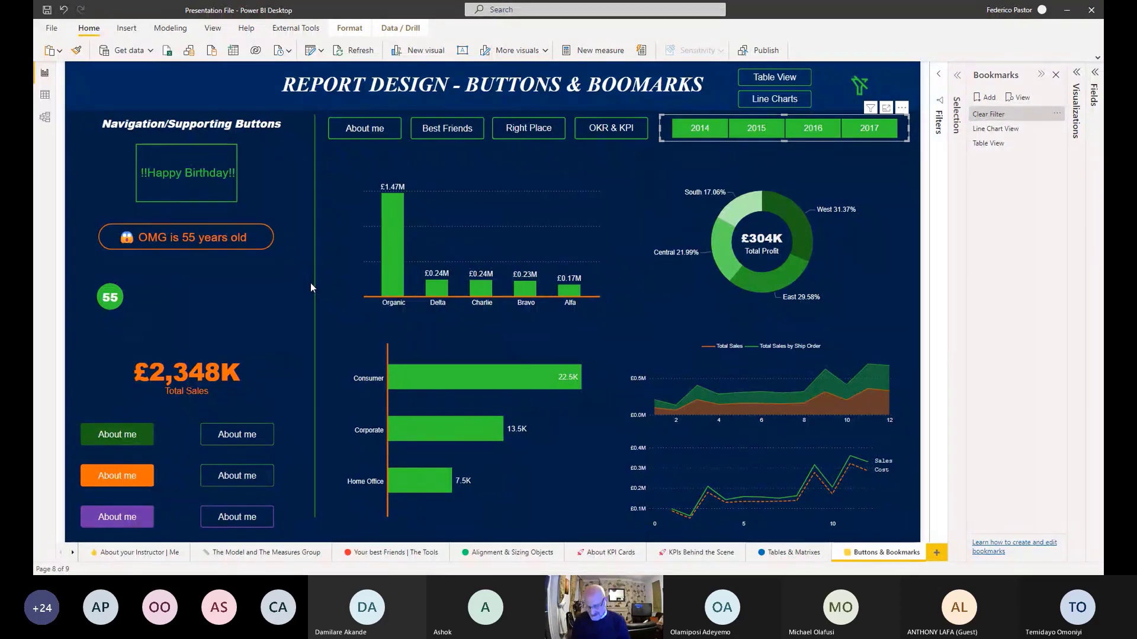
Alternate twice between the Table View and Line Charts bookmark buttons to compare their visuals, ending on the line charts
{"action": "left_click", "coordinate": [754, 84], "text": "ctrl"}
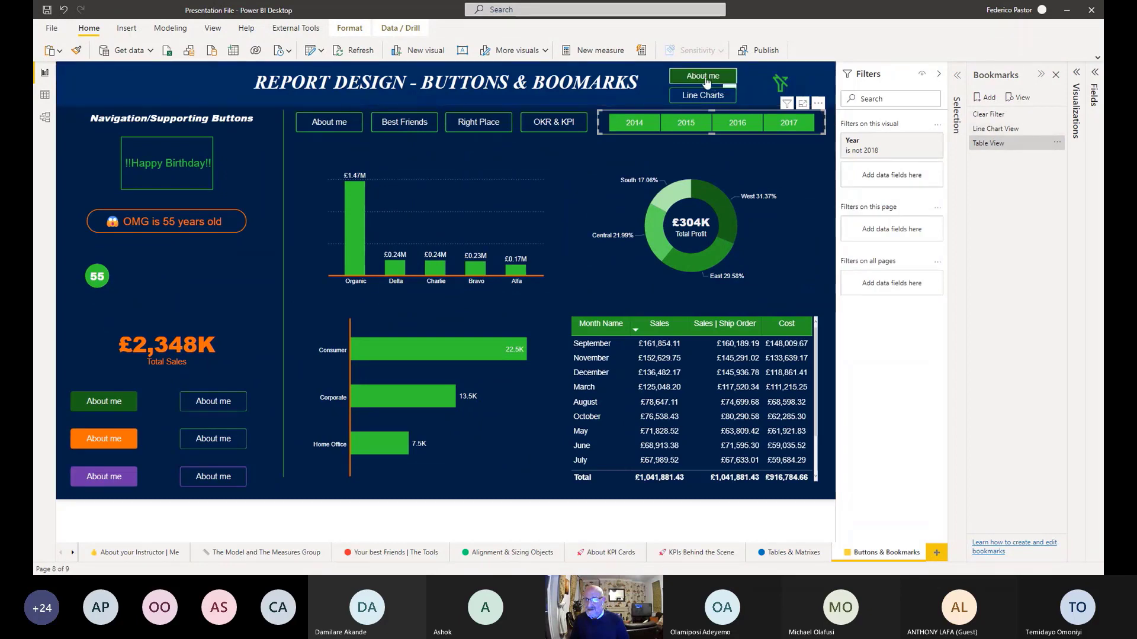
{"action": "left_click", "coordinate": [684, 99], "text": "ctrl"}
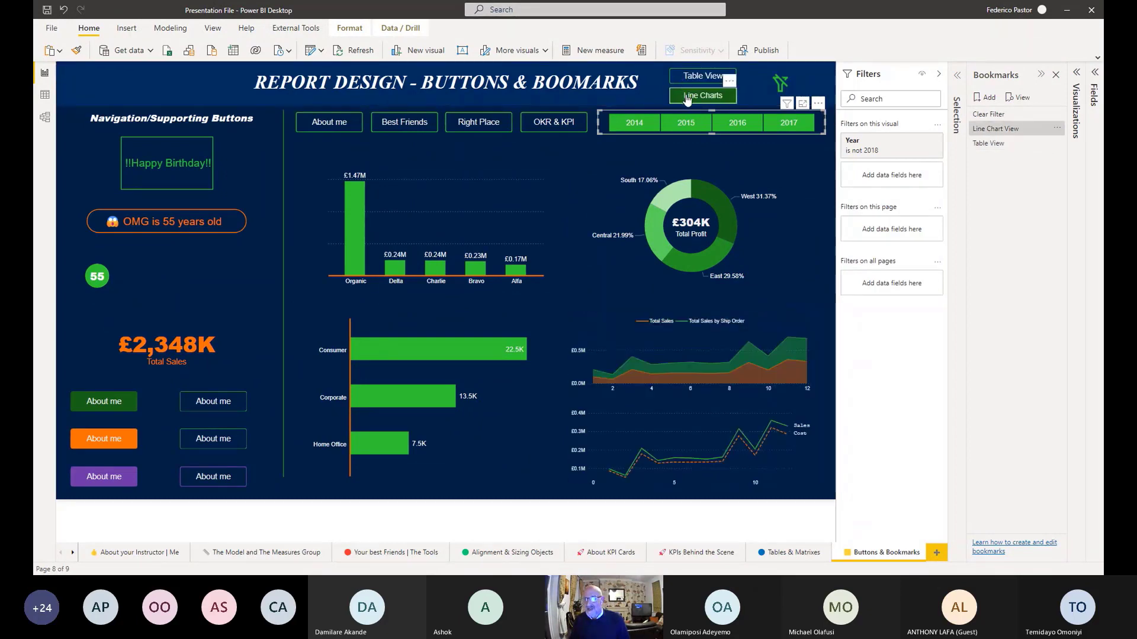
{"action": "left_click", "coordinate": [703, 76], "text": "ctrl"}
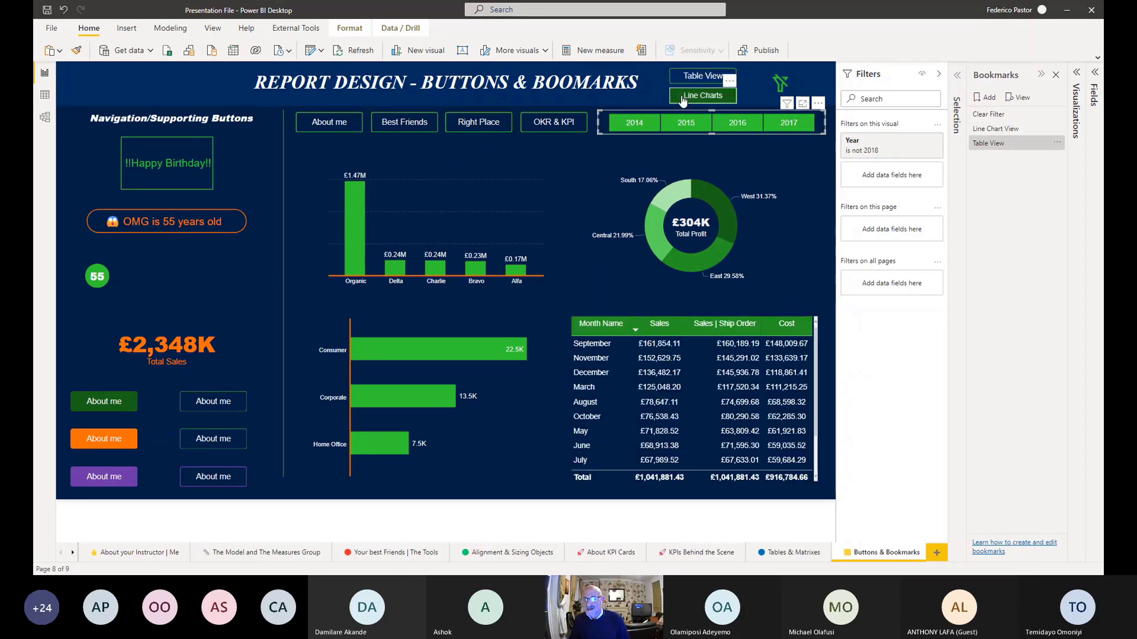
{"action": "left_click", "coordinate": [703, 95], "text": "ctrl"}
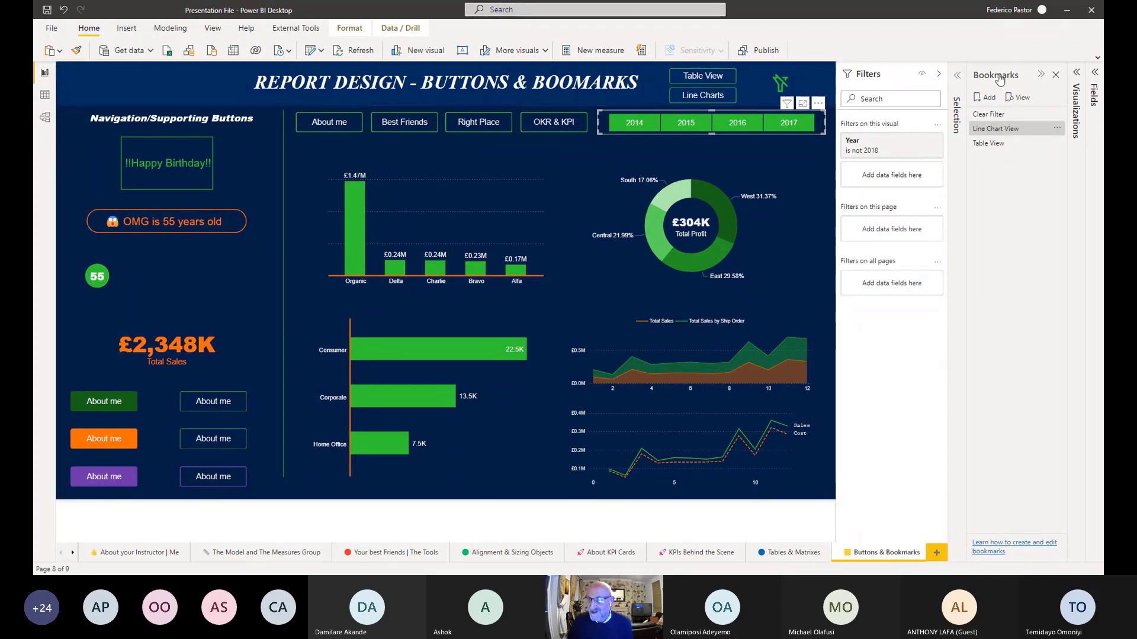
Collapse the bookmarks list and try to open the closing thank-you page of the report
{"action": "left_click", "coordinate": [1040, 74]}
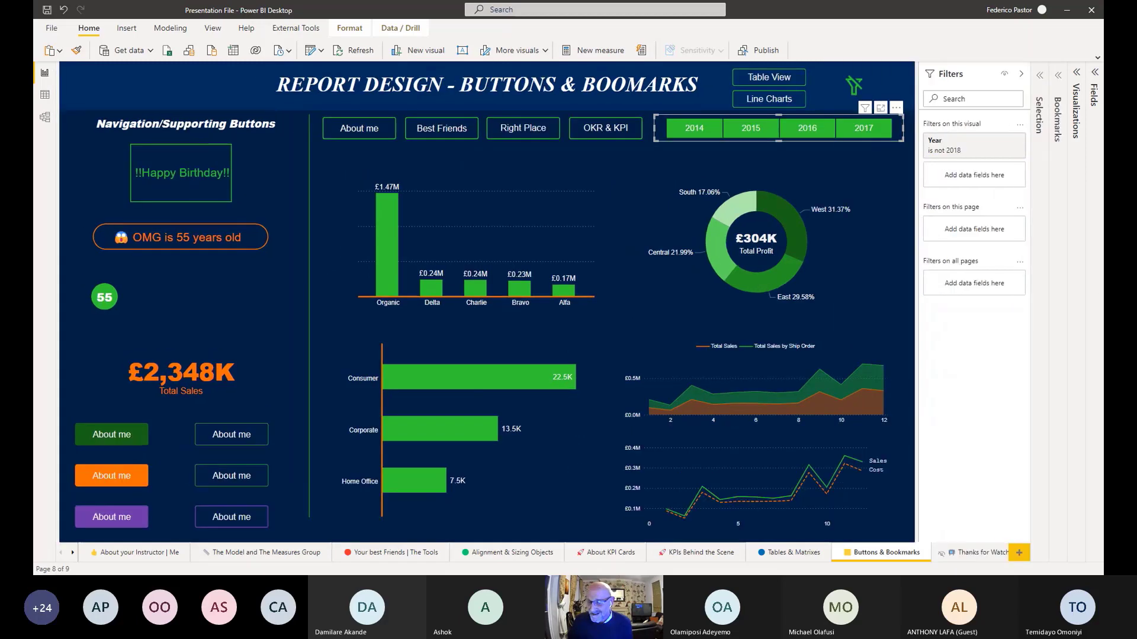
{"action": "left_click", "coordinate": [971, 556]}
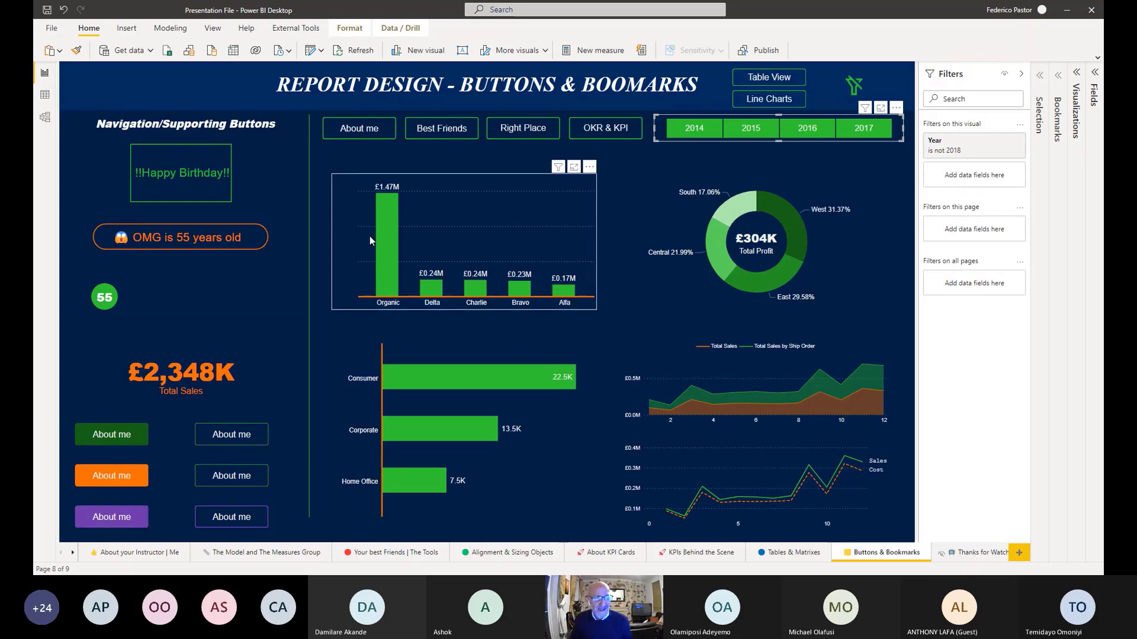